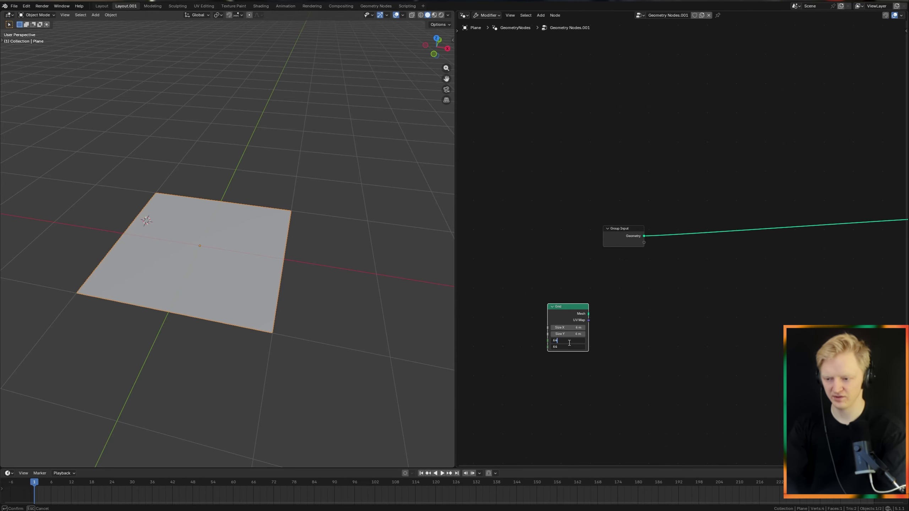
Step: Confirm 64 vertices for the Grid node, connect its mesh to the output, and view it in wireframe
key(Return)
alt+shift+click(574, 319)
scroll(302, 283, up, 3)
key(z)
click(255, 276)
scroll(241, 275, down, 4)
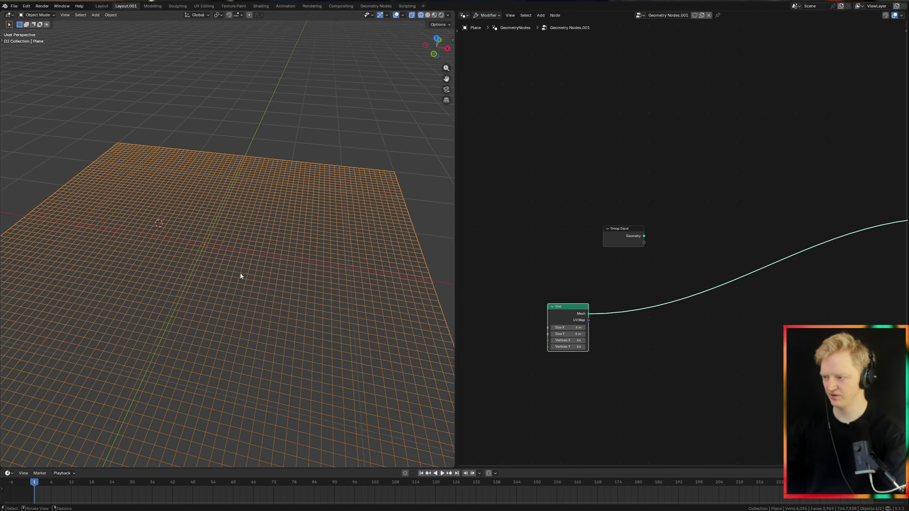
middle_drag(240, 276, 293, 308)
Step: Insert a Mesh to Points node after the Grid and set it to Faces
scroll(572, 376, up, 3)
key(shift+a)
mouse_move(634, 298)
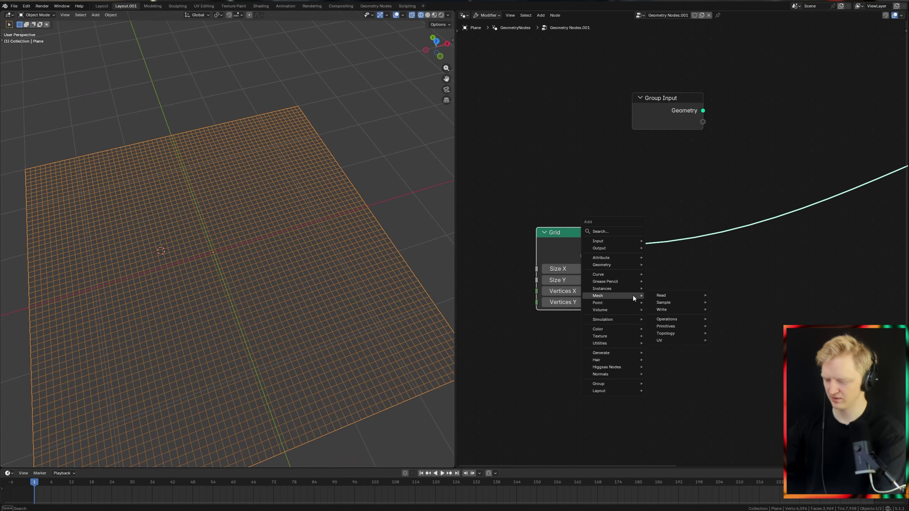
text(me to poin)
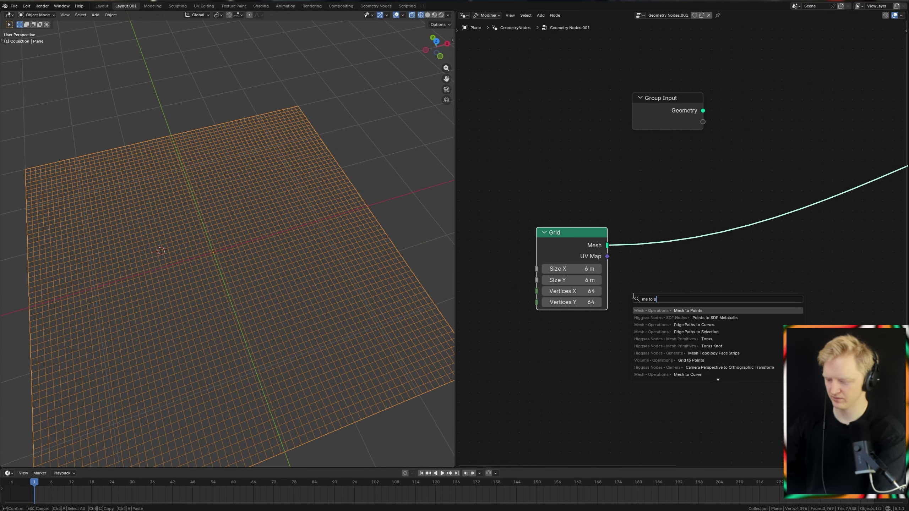
key(Return)
click(669, 243)
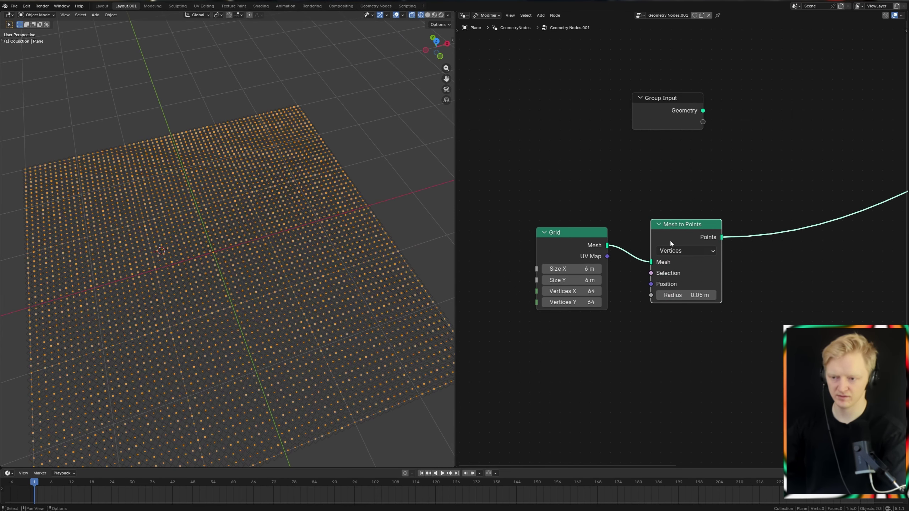
click(673, 251)
click(672, 296)
shift+middle_drag(308, 268, 301, 253)
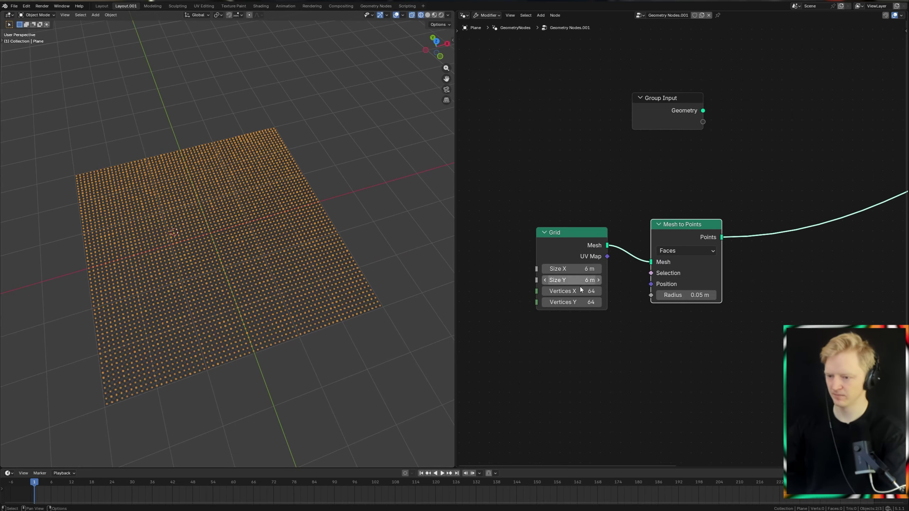
middle_drag(599, 290, 652, 205)
scroll(653, 204, up, 5)
click(612, 157)
middle_drag(610, 161, 665, 186)
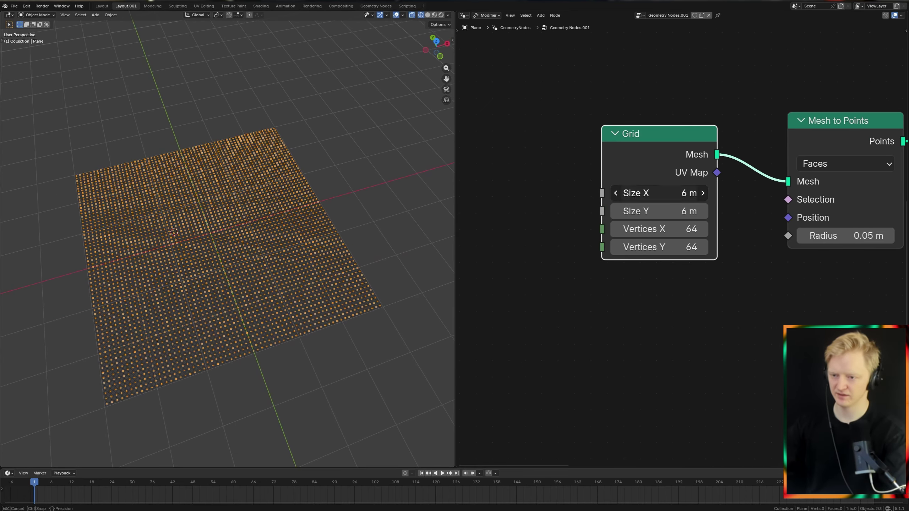
click(665, 193)
key(Escape)
Step: Sketch annotation strokes along the point grid's edge with the Annotate tool and erase them
key(t)
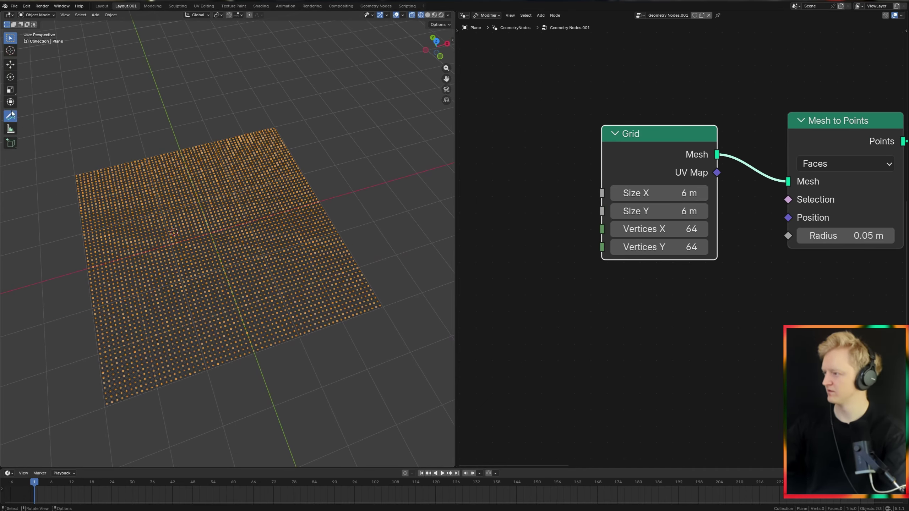
click(11, 116)
drag(65, 181, 96, 354)
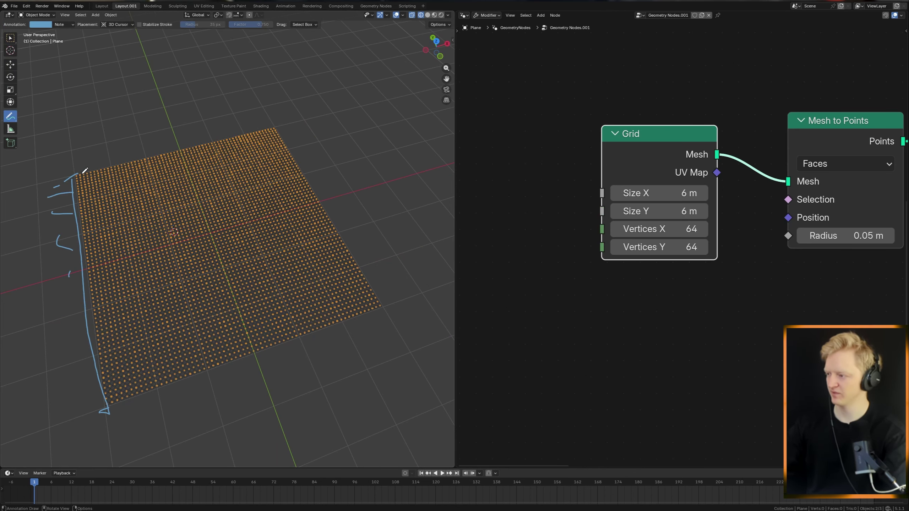
ctrl+drag(115, 179, 379, 301)
Step: Move the Grid node farther from Mesh to Points and add a Face Area node below the gap
scroll(671, 278, down, 4)
middle_drag(631, 283, 580, 292)
scroll(691, 259, up, 4)
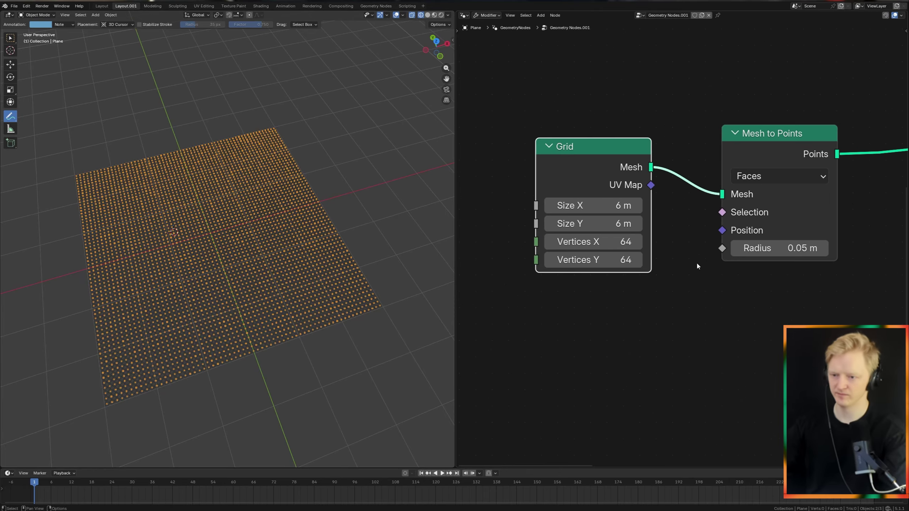
middle_drag(697, 263, 710, 246)
drag(621, 143, 573, 141)
middle_drag(573, 143, 471, 153)
key(shift+a)
text(f)
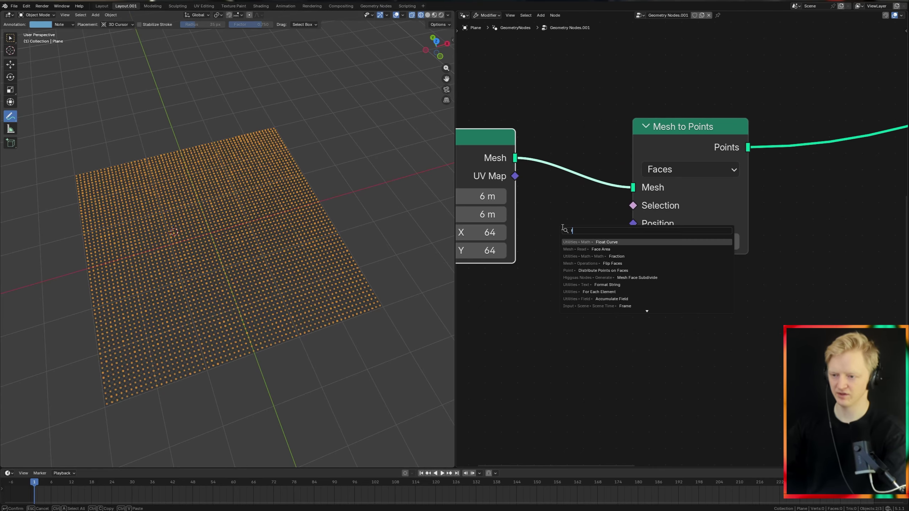
text(ace ar)
key(Return)
click(537, 305)
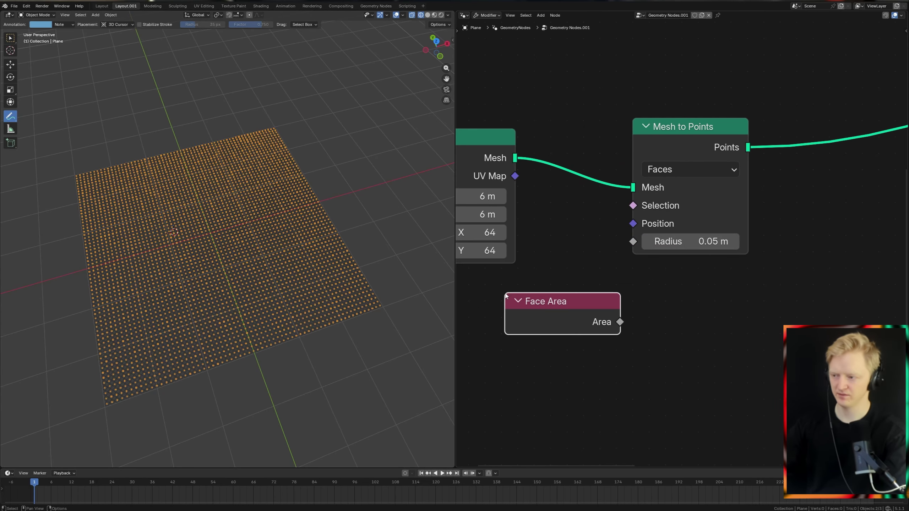
Step: Link Face Area to the Radius of Mesh to Points, use solid shading, and place the Face Area node under the Grid
middle_drag(517, 178, 639, 220)
click(639, 221)
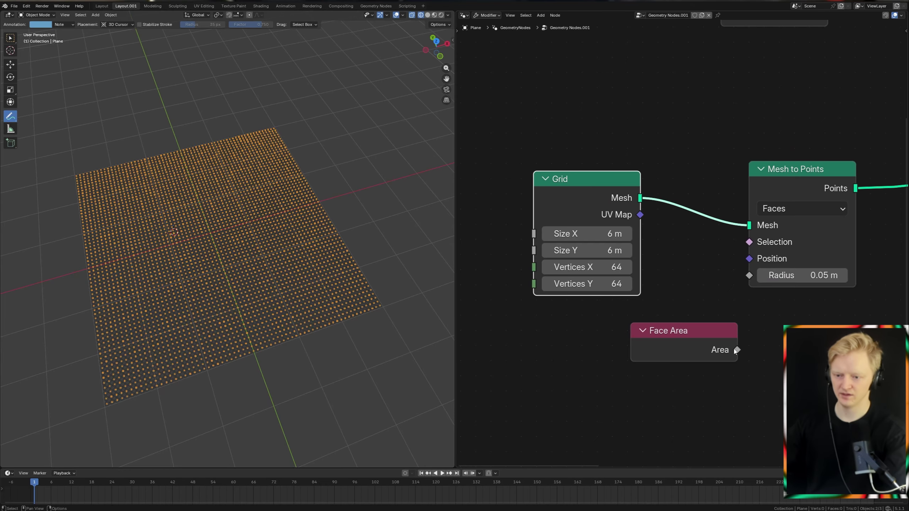
drag(736, 350, 747, 277)
scroll(284, 262, up, 4)
key(shift+z)
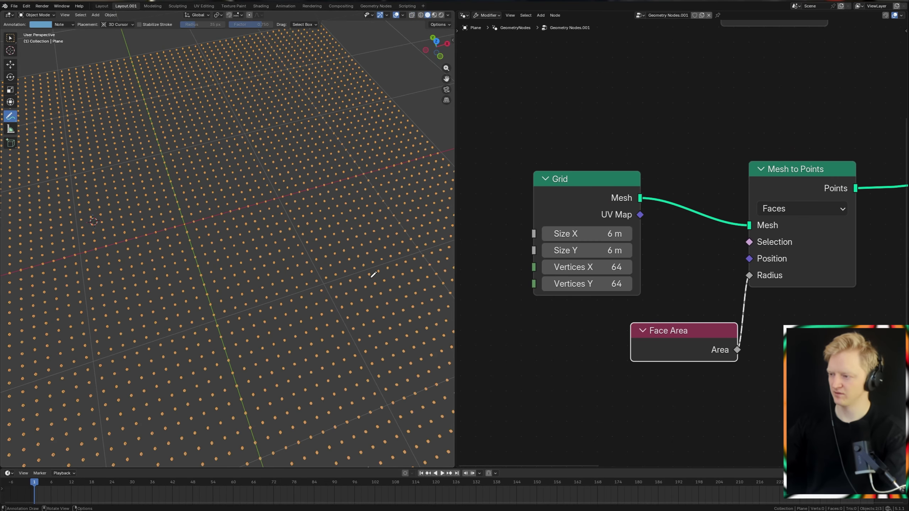
middle_drag(384, 265, 362, 298)
drag(701, 337, 605, 343)
Step: Insert a Capture Attribute node between Grid and Mesh to Points and set its domain to Face
key(shift+a)
text(cap att)
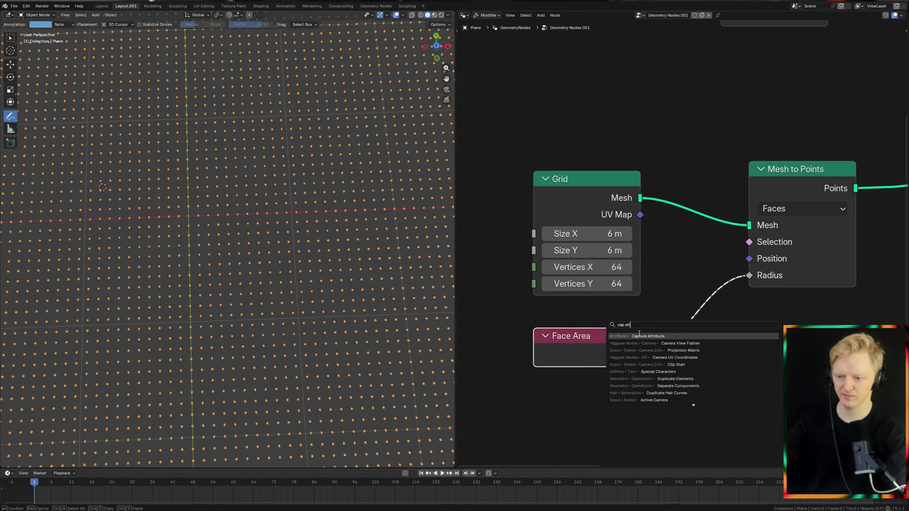
key(Return)
click(712, 182)
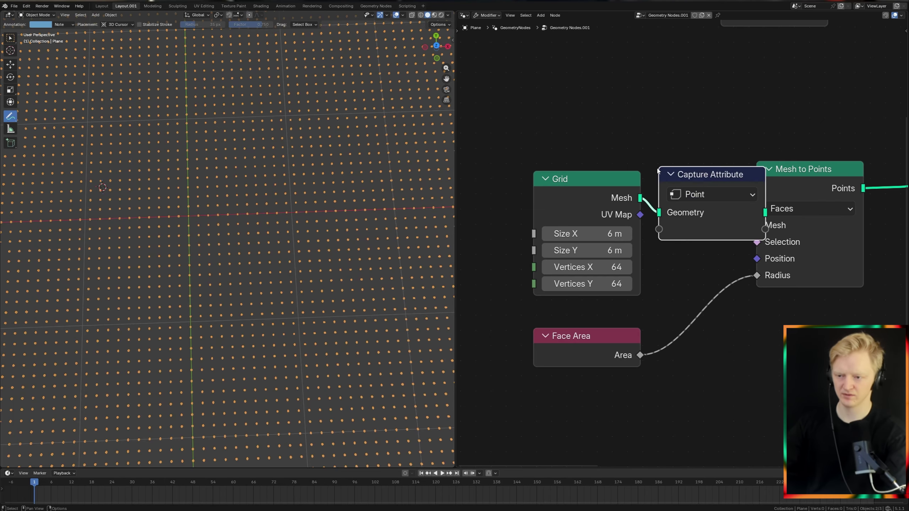
click(706, 195)
click(712, 266)
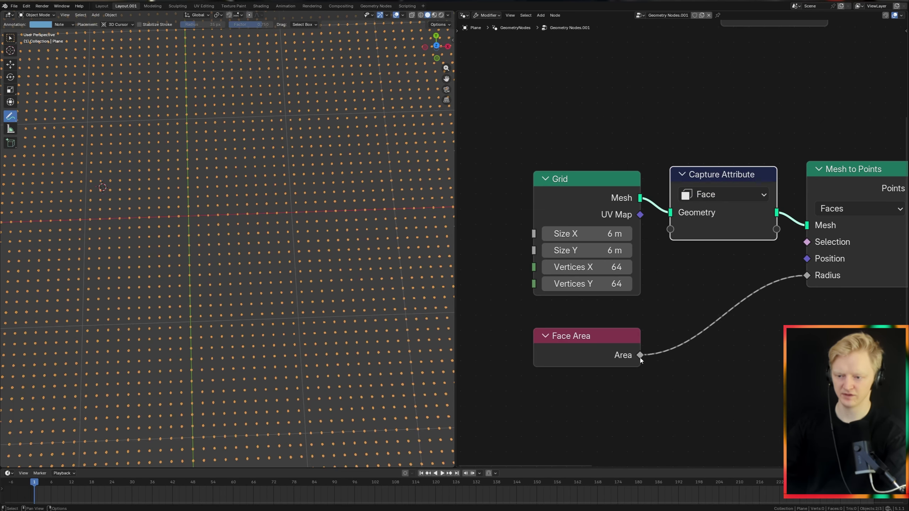
Step: Capture the Face Area value in Capture Attribute and drive the Mesh to Points radius with the captured output
drag(639, 355, 670, 229)
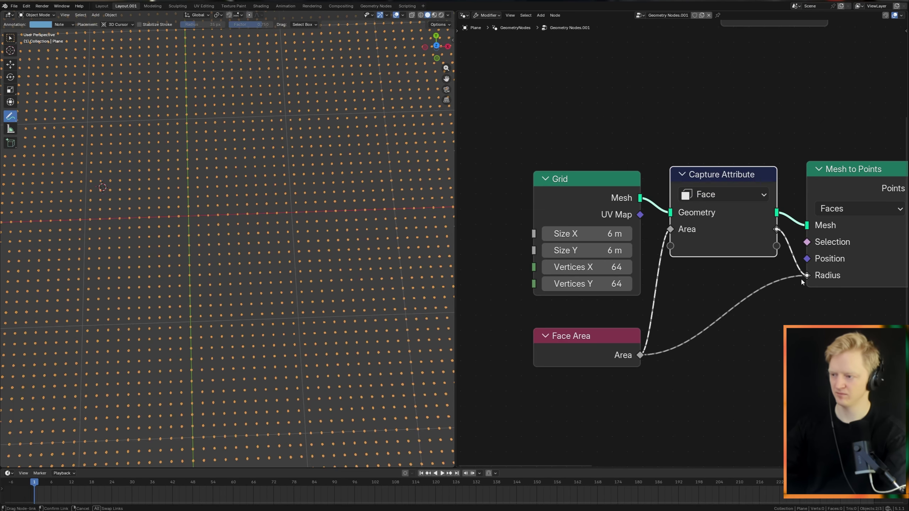
drag(801, 279, 801, 279)
scroll(393, 260, down, 5)
middle_drag(860, 180, 696, 196)
click(700, 196)
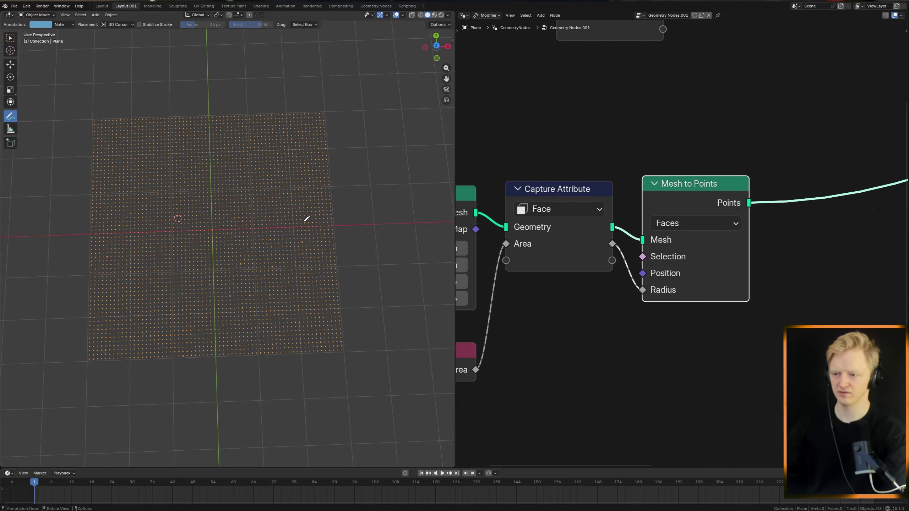
middle_drag(325, 228, 326, 195)
scroll(326, 195, up, 6)
key(z)
key(z)
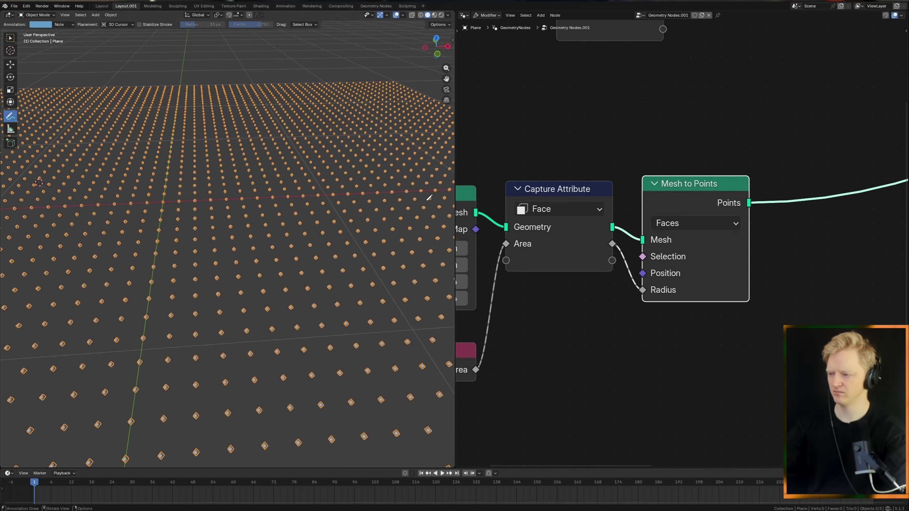
Step: Insert a Square Root math node after Face Area and check the resulting points from the top view
scroll(554, 232, down, 3)
middle_drag(555, 232, 638, 220)
middle_drag(605, 297, 624, 268)
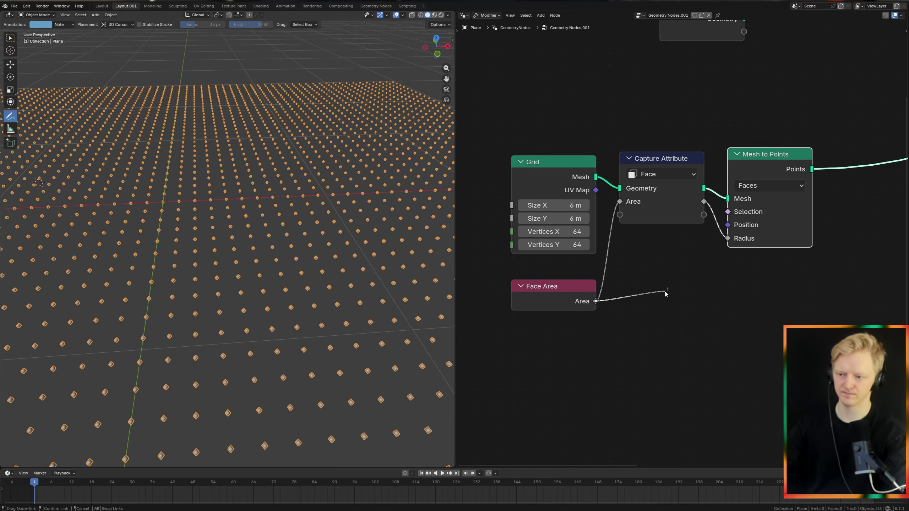
drag(665, 293, 665, 291)
text(sq)
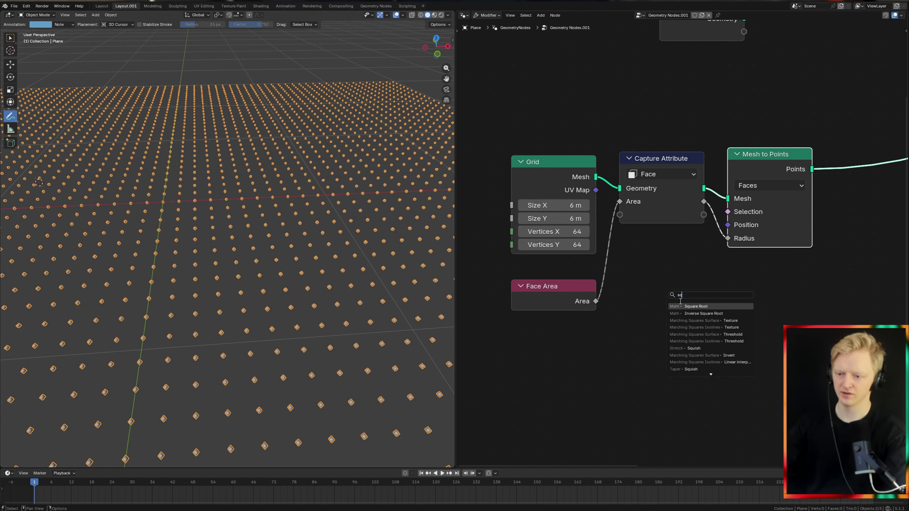
key(Return)
click(612, 259)
mouse_move(331, 264)
middle_down()
mouse_move(328, 247)
mouse_move(327, 265)
middle_up()
key(KP_7)
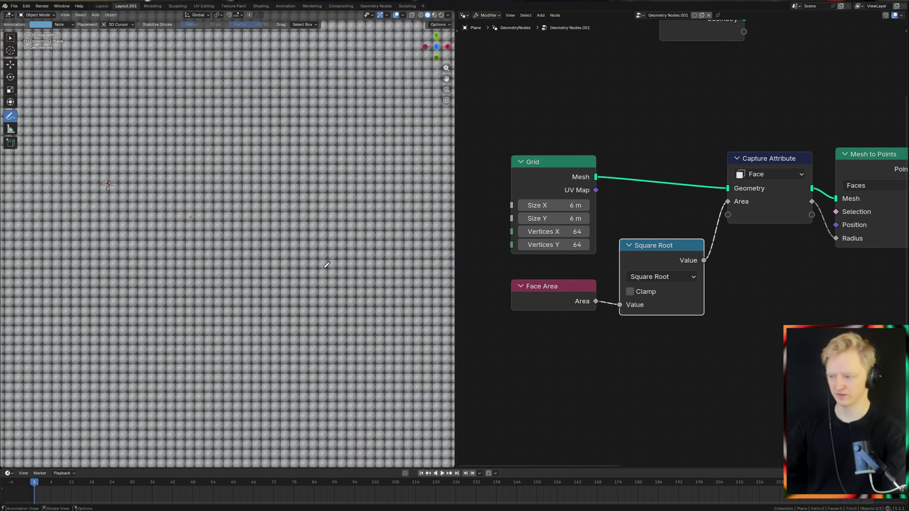
scroll(326, 265, down, 5)
shift+middle_drag(277, 249, 290, 309)
scroll(290, 309, up, 4)
Step: Link Square Root directly to the Mesh to Points radius and remove Capture Attribute while keeping the mesh link
middle_drag(772, 223, 679, 226)
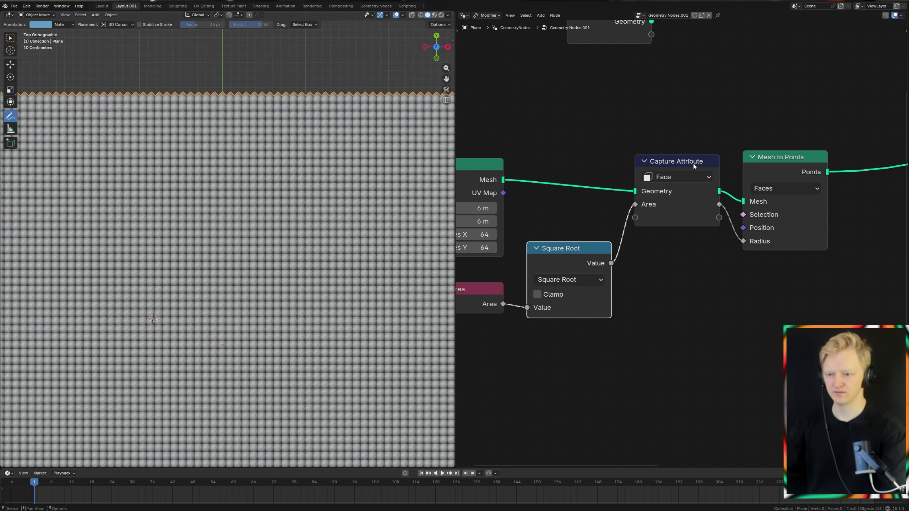
drag(611, 264, 738, 241)
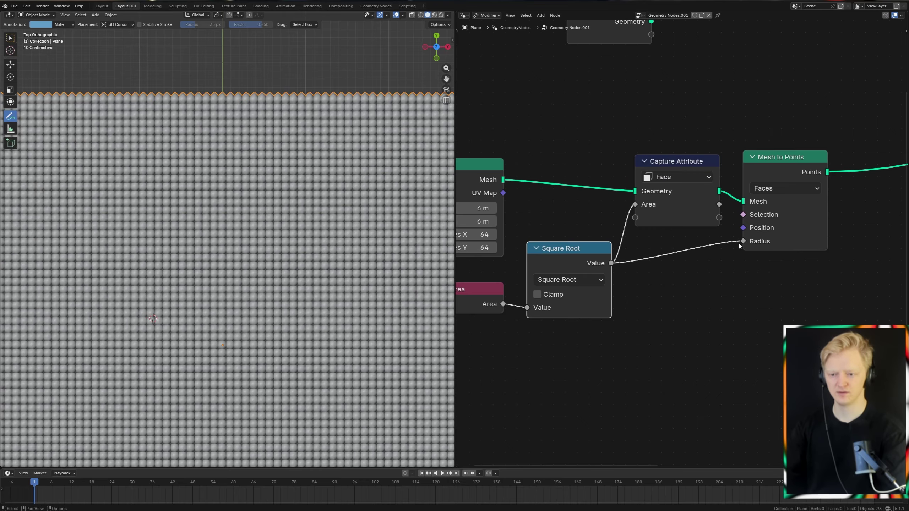
click(681, 201)
key(ctrl+x)
Step: Move the Grid and Square Root nodes closer to Mesh to Points, with Square Root beneath the Grid
middle_drag(569, 250, 658, 242)
drag(551, 158, 720, 115)
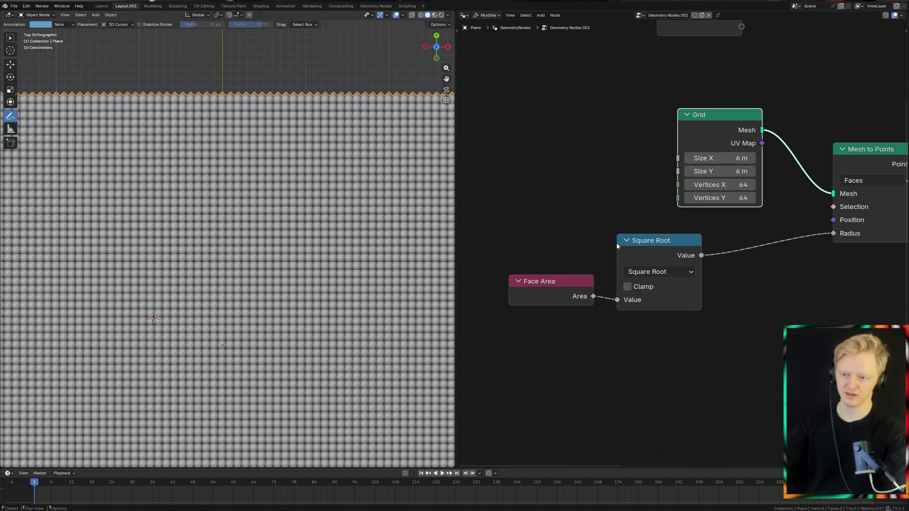
drag(658, 241, 725, 215)
Step: Preview the Grid mesh in wireframe and annotate its corner face as a square with sides a and A = a²
shift+middle_drag(405, 186, 281, 221)
ctrl+shift+click(731, 131)
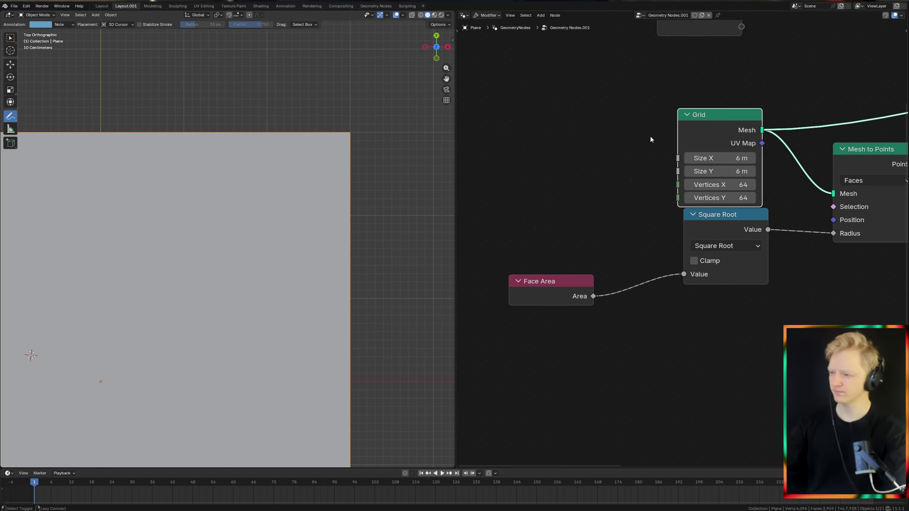
shift+middle_drag(351, 130, 227, 235)
scroll(220, 139, up, 7)
scroll(228, 233, up, 6)
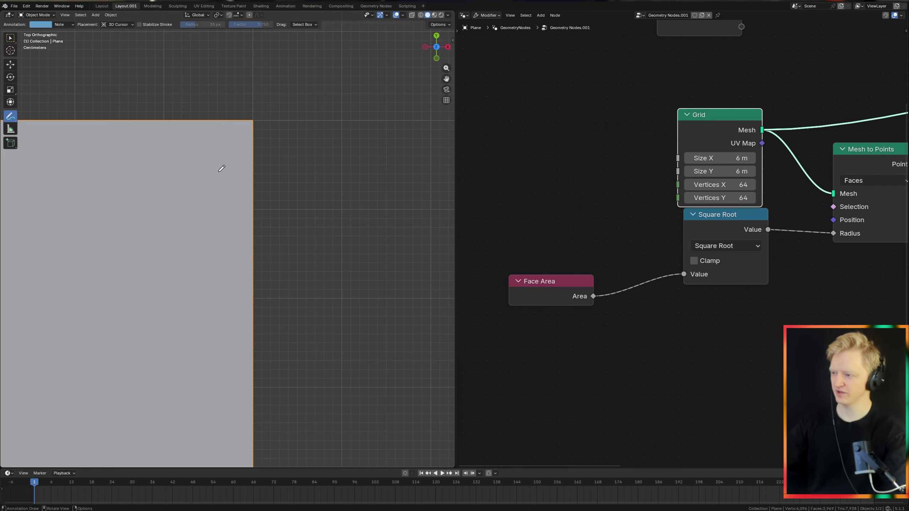
key(shift+z)
shift+middle_drag(235, 137, 193, 226)
scroll(192, 227, up, 2)
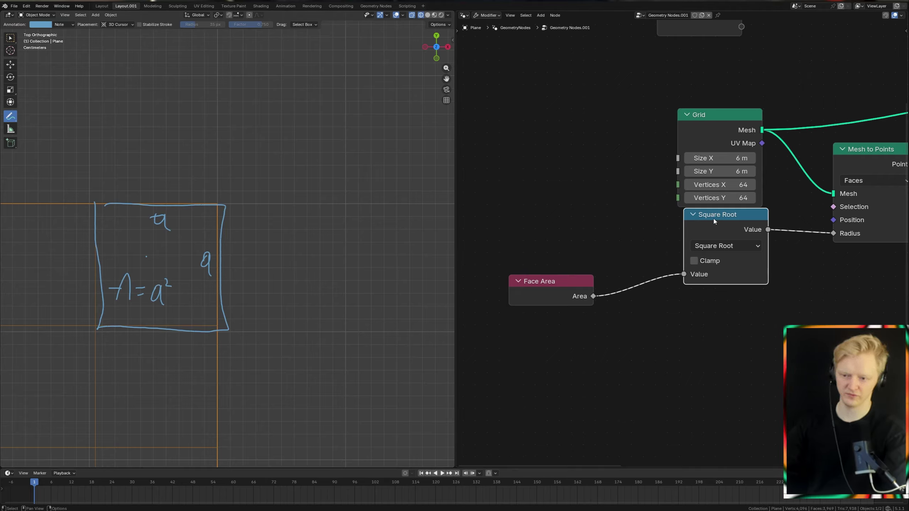
Step: Shift Square Root slightly down, erase the square annotation, and output Mesh to Points again in solid shading
drag(727, 214, 723, 224)
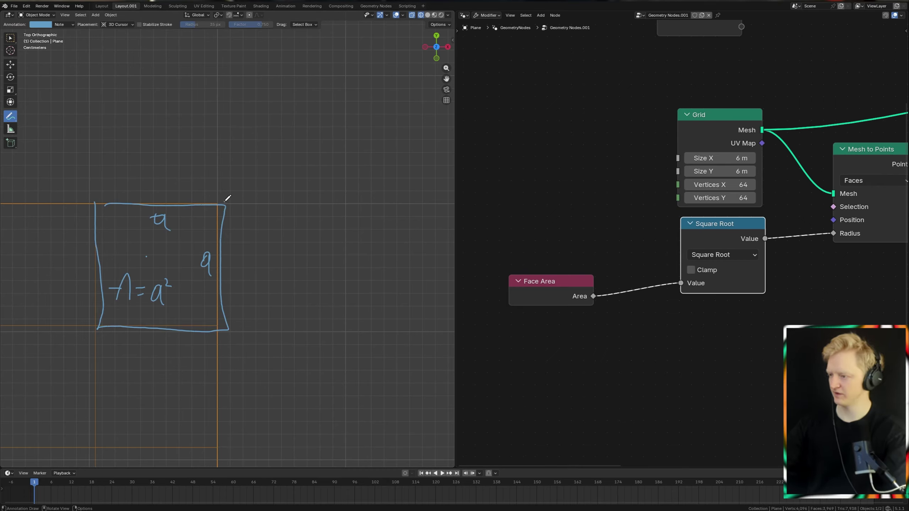
right_drag(230, 334, 206, 184)
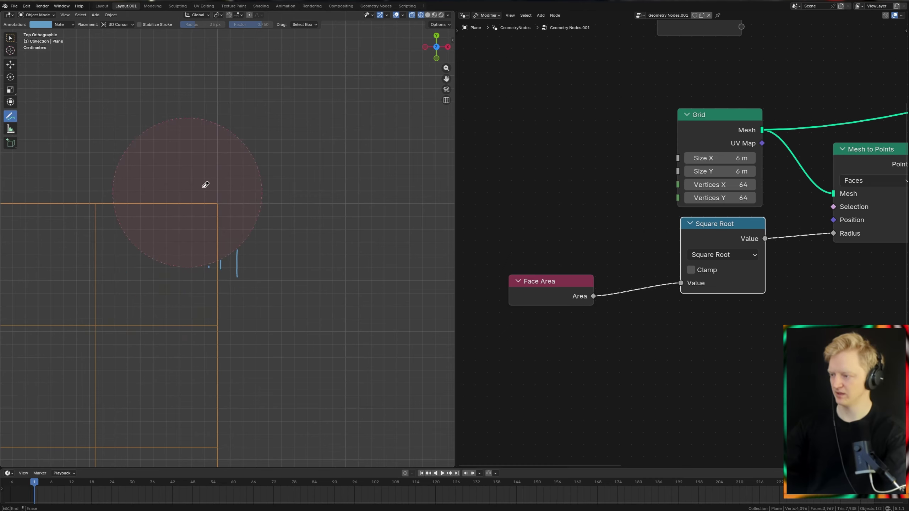
middle_drag(724, 242, 585, 262)
scroll(586, 266, down, 2)
ctrl+shift+click(727, 182)
key(shift+z)
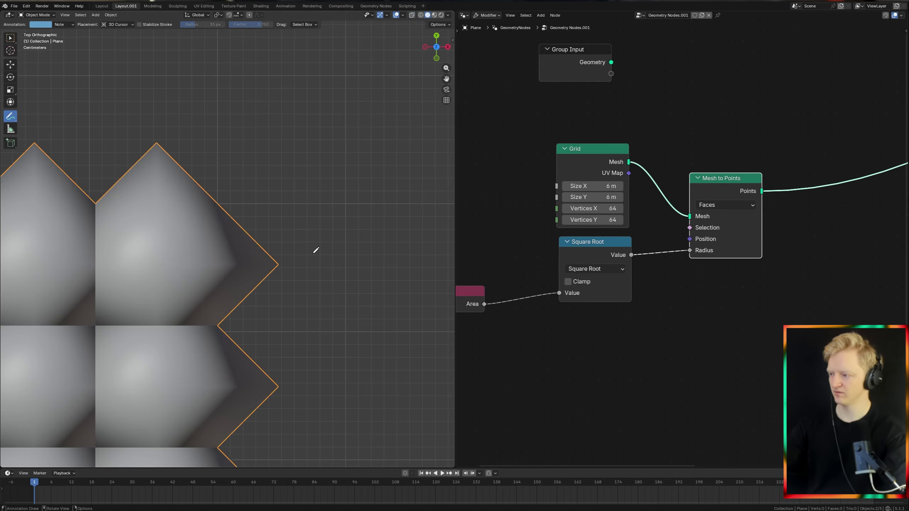
Step: Insert an Instance on Points node after Mesh to Points
scroll(265, 250, down, 3)
middle_drag(741, 223, 629, 254)
scroll(629, 254, down, 2)
key(shift+a)
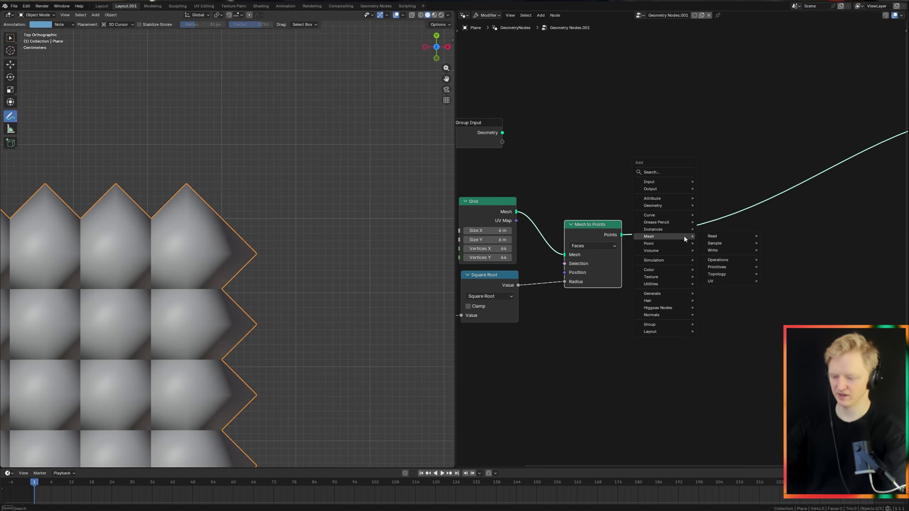
text(inst)
click(689, 252)
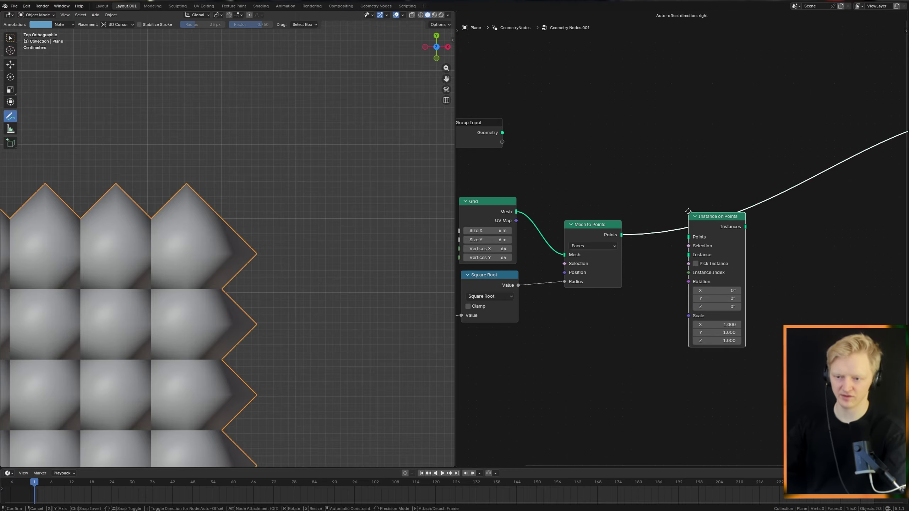
click(689, 236)
Step: Add a Cube node and link its Mesh output to the Instance input of Instance on Points
middle_drag(676, 278, 688, 224)
key(shift+a)
mouse_move(665, 236)
text(g)
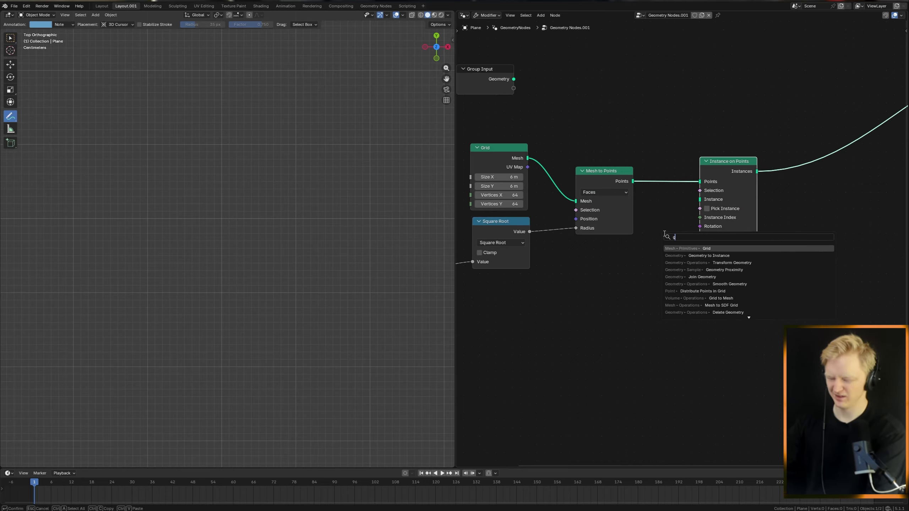
text(ridcubve)
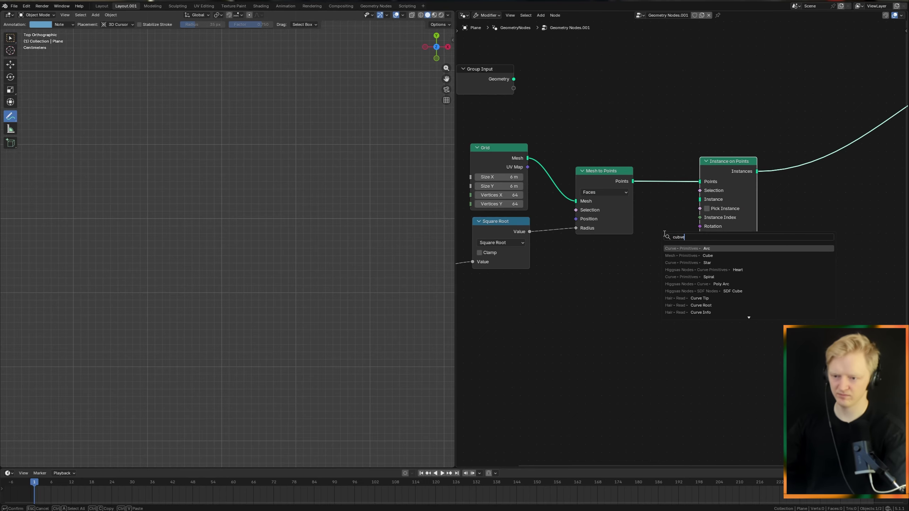
key(BackSpace)
key(BackSpace)
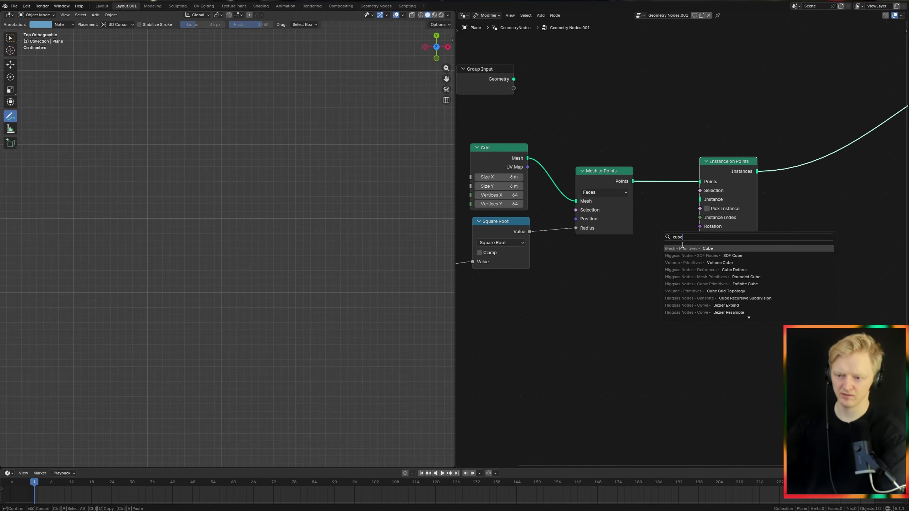
key(Return)
click(639, 274)
drag(695, 199, 699, 199)
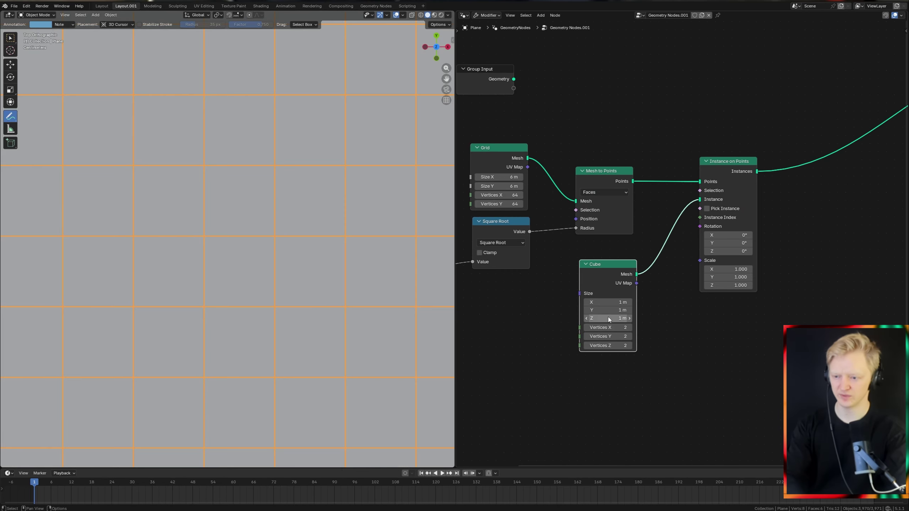
Step: Shift Mesh to Points slightly, add a Radius node, and link it to the Scale of Instance on Points
middle_drag(636, 261, 635, 268)
middle_drag(366, 218, 355, 179)
middle_drag(647, 244, 737, 266)
scroll(662, 251, up, 6)
scroll(703, 271, down, 2)
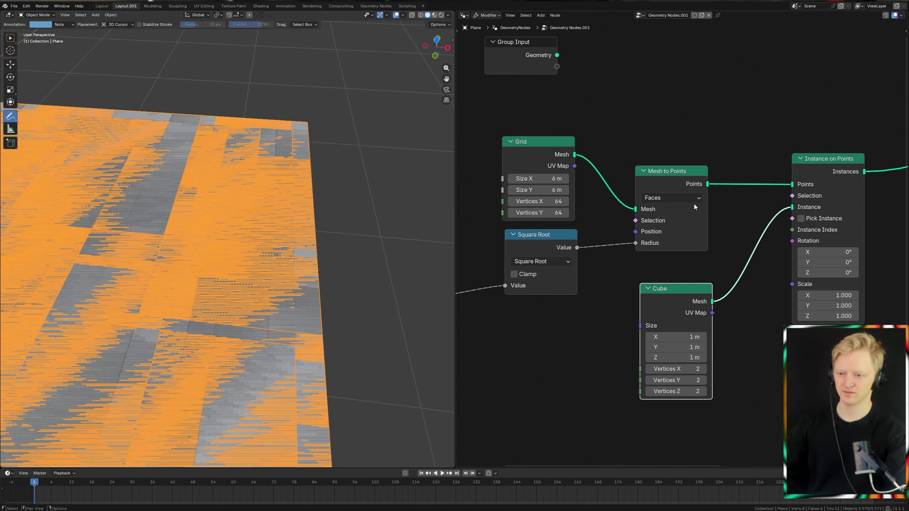
drag(684, 183, 671, 170)
middle_drag(695, 226, 637, 213)
key(shift+a)
text(rad)
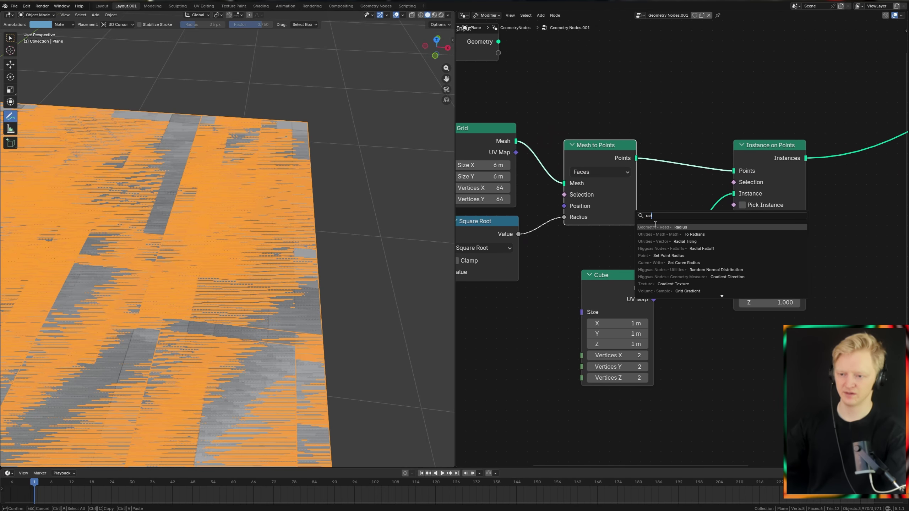
key(Return)
click(761, 378)
drag(735, 282, 733, 271)
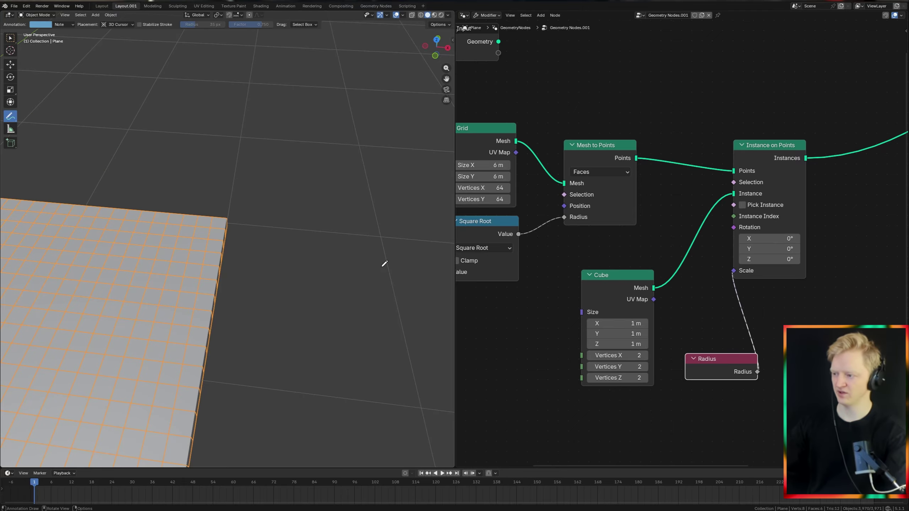
Step: Try changing the Grid's Size X and Size Y together to test how the cube instances scale
middle_drag(384, 262, 265, 230)
scroll(500, 253, down, 1)
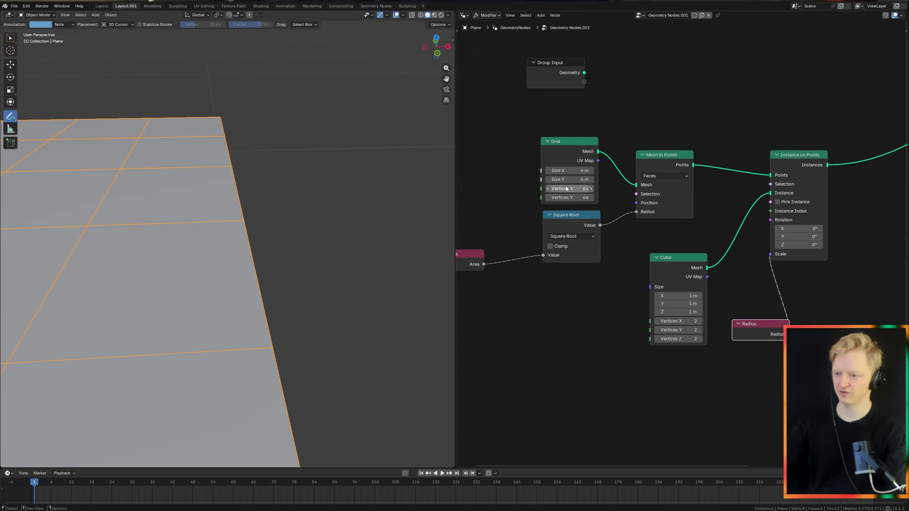
drag(569, 180, 595, 170)
key(Escape)
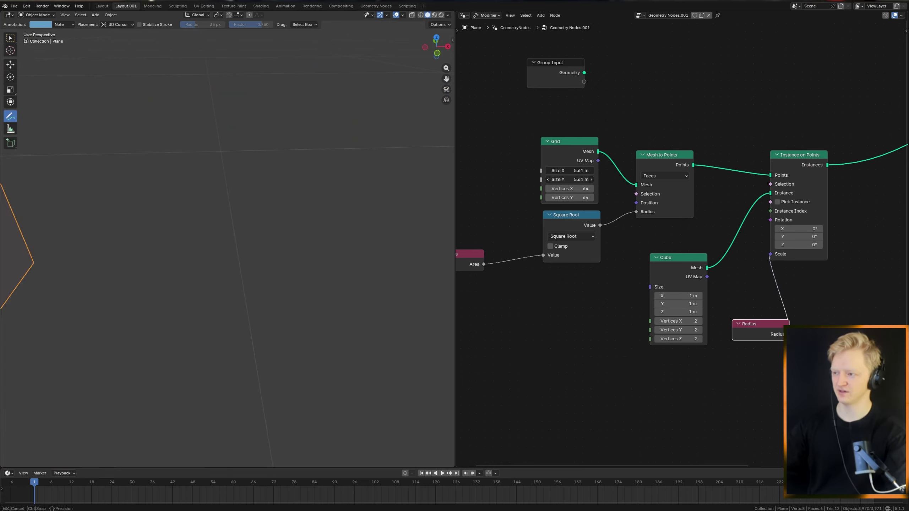
scroll(634, 294, down, 1)
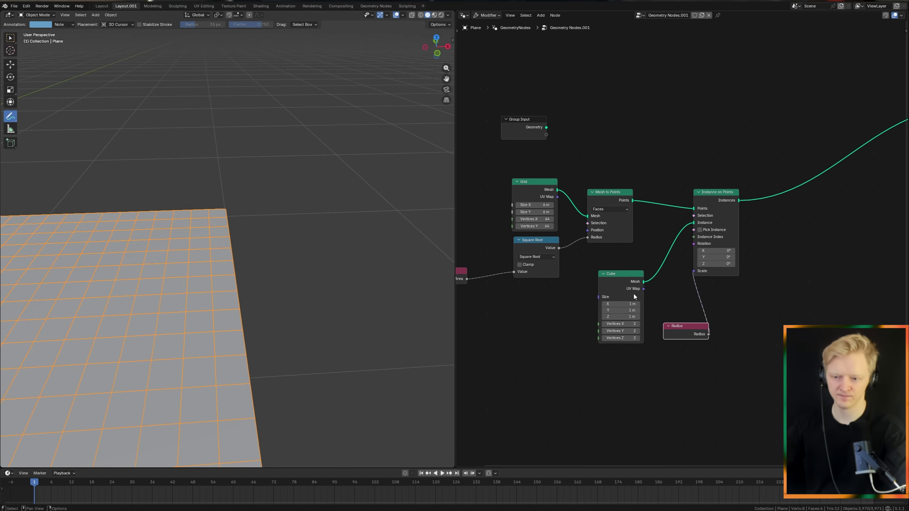
Step: Delete the Cube, Radius and Instance on Points nodes so Mesh to Points feeds the output, and save the file
drag(615, 388, 740, 257)
key(ctrl+x)
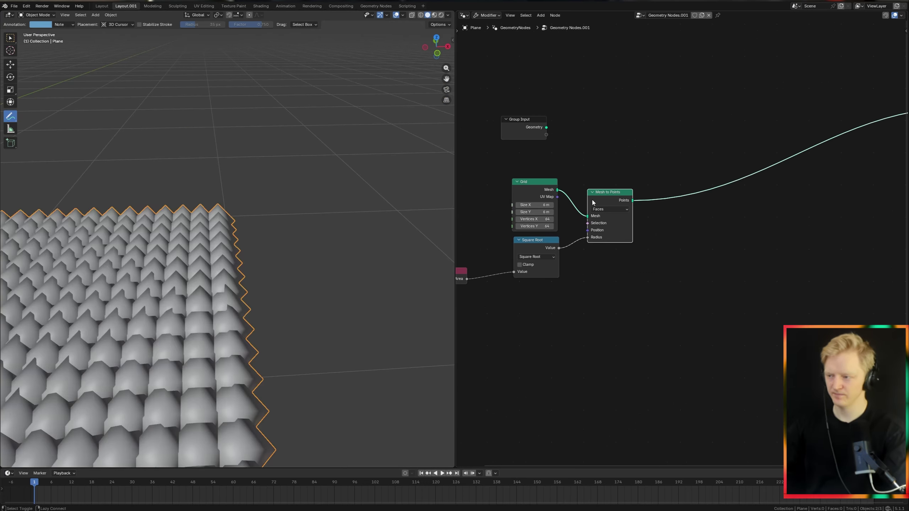
middle_drag(222, 272, 204, 286)
key(ctrl+s)
Step: Add a Simulation zone and insert it between Mesh to Points and the Group Output
scroll(659, 252, down, 2)
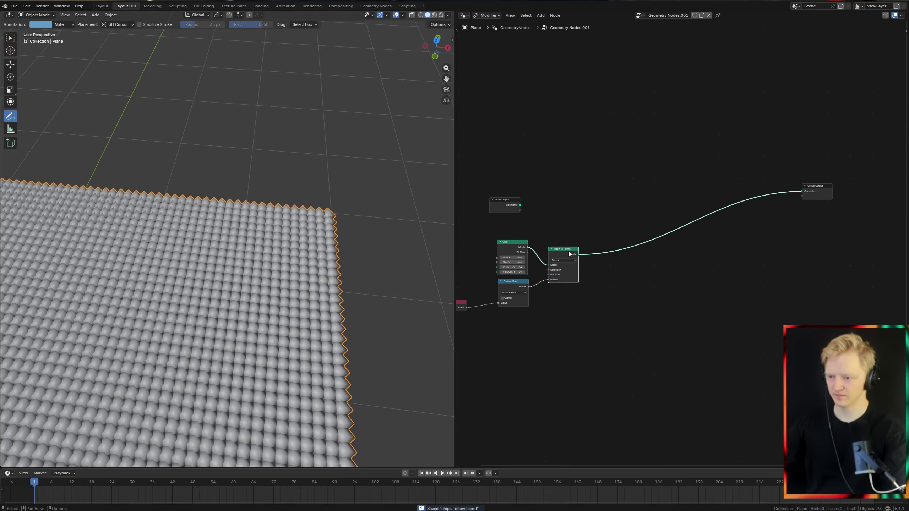
key(shift+a)
text(simu)
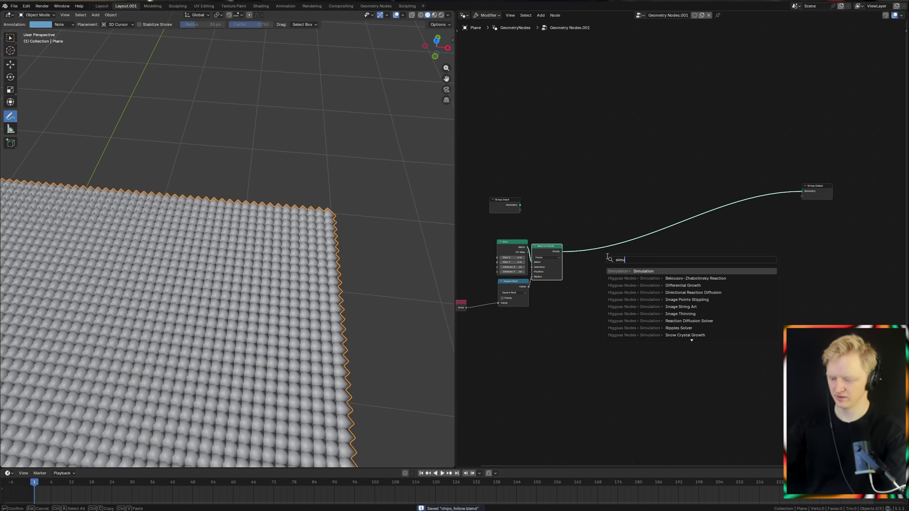
key(Return)
click(570, 259)
scroll(569, 258, up, 3)
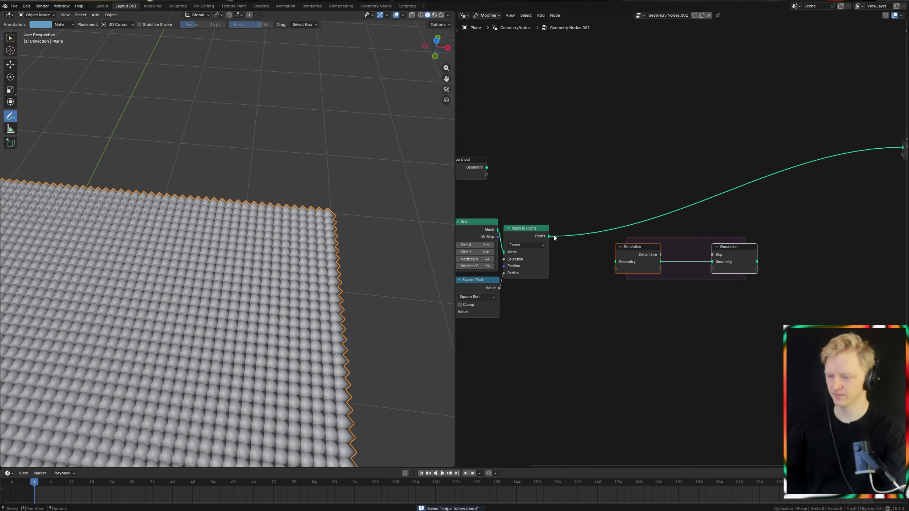
click(715, 256)
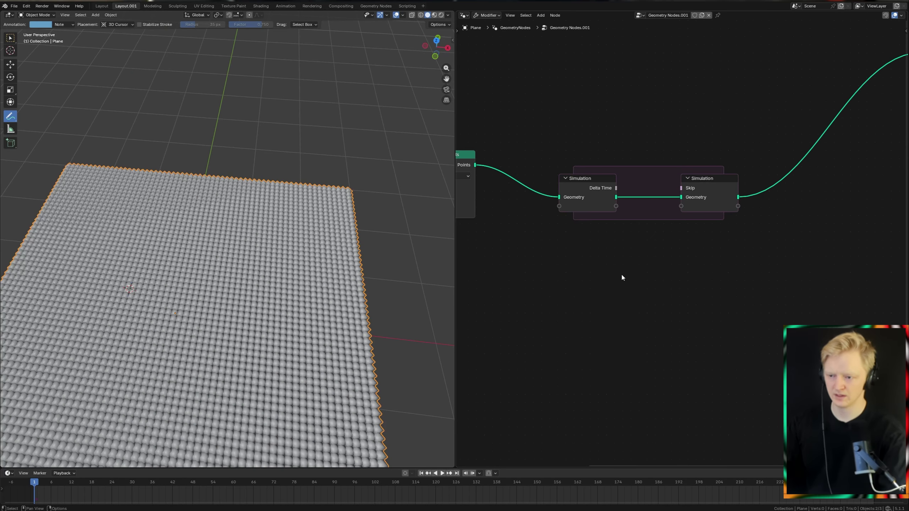
Step: Add a Wave Texture node beneath the simulation zone and preview its color on the points with a Viewer
key(shift+a)
text(wae)
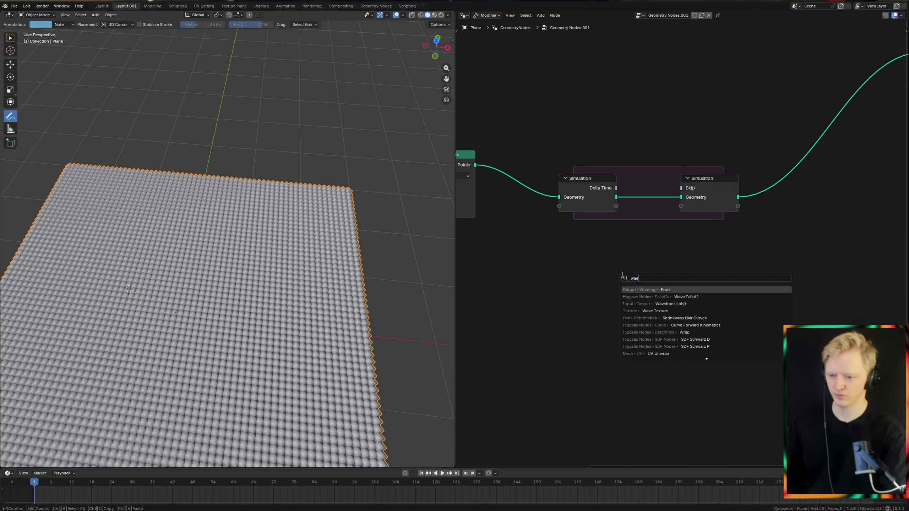
text(wave)
key(Return)
click(650, 268)
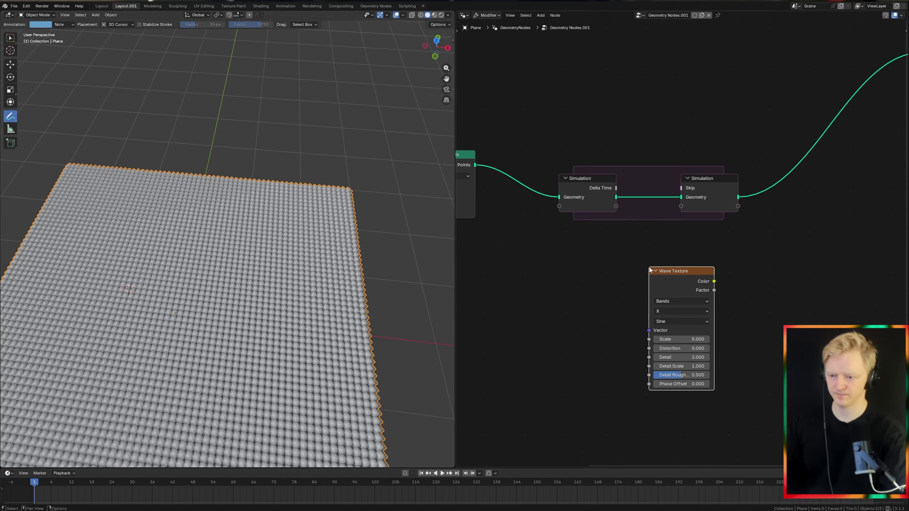
ctrl+shift+click(710, 203)
ctrl+shift+click(699, 269)
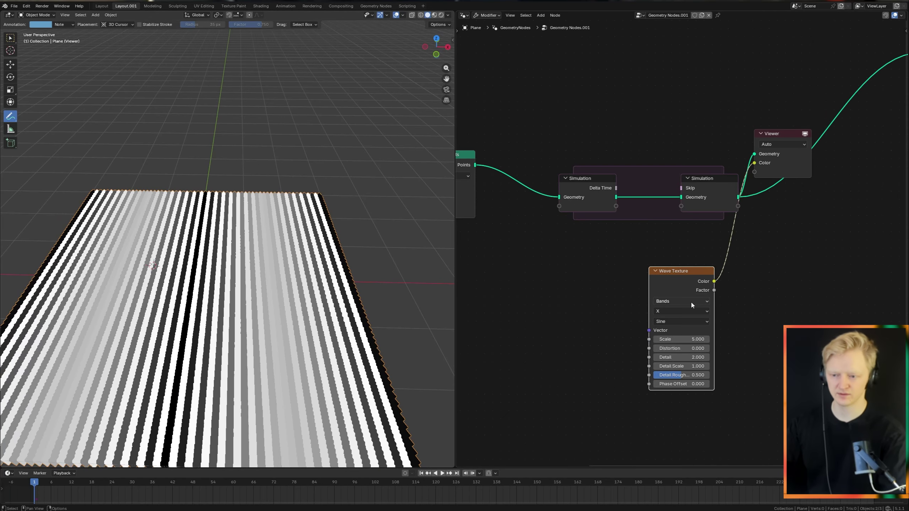
Step: Set the Wave Texture to Rings with direction Z and a scale of 0.2
click(690, 302)
click(679, 327)
click(676, 310)
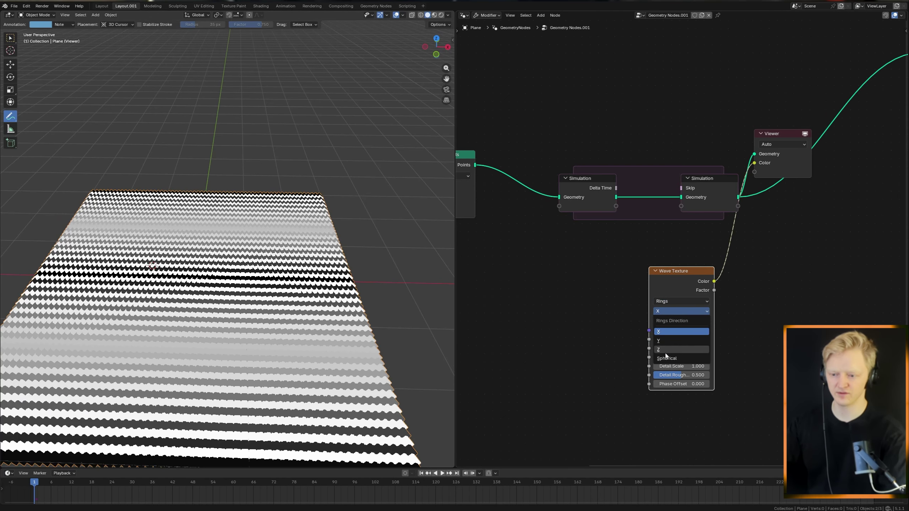
click(666, 350)
middle_drag(671, 331, 634, 331)
click(644, 339)
text(0.2)
key(Return)
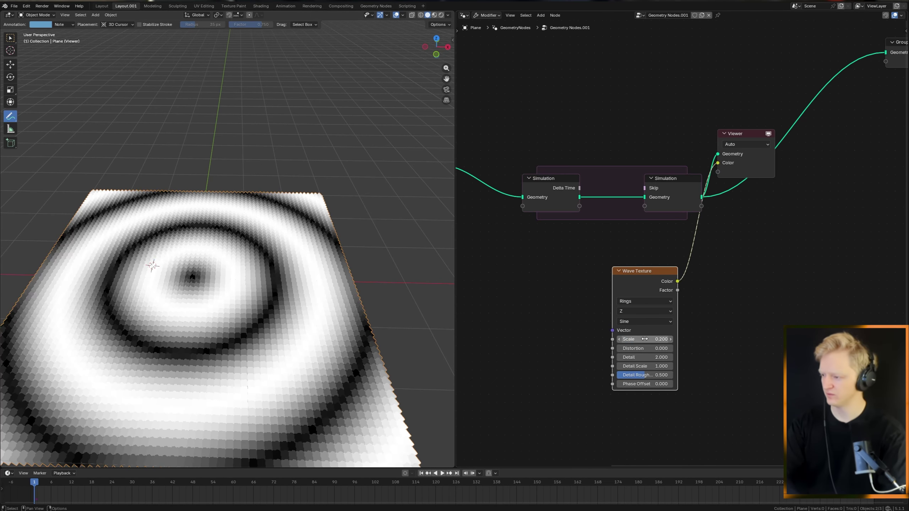
Step: Add a Scene Time node and a Multiply node that multiplies its Seconds by -1
middle_drag(569, 383, 632, 302)
key(shift+a)
text(sce)
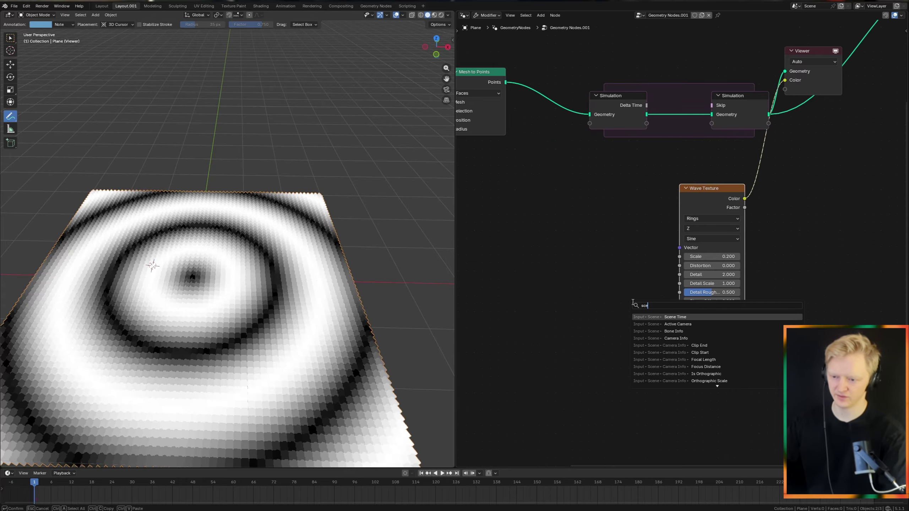
key(Return)
key(shift+a)
text(mul)
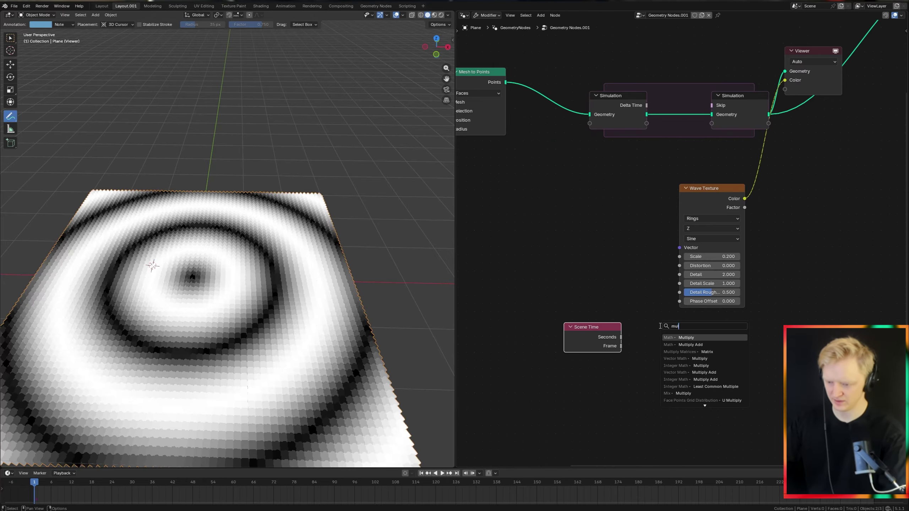
key(Return)
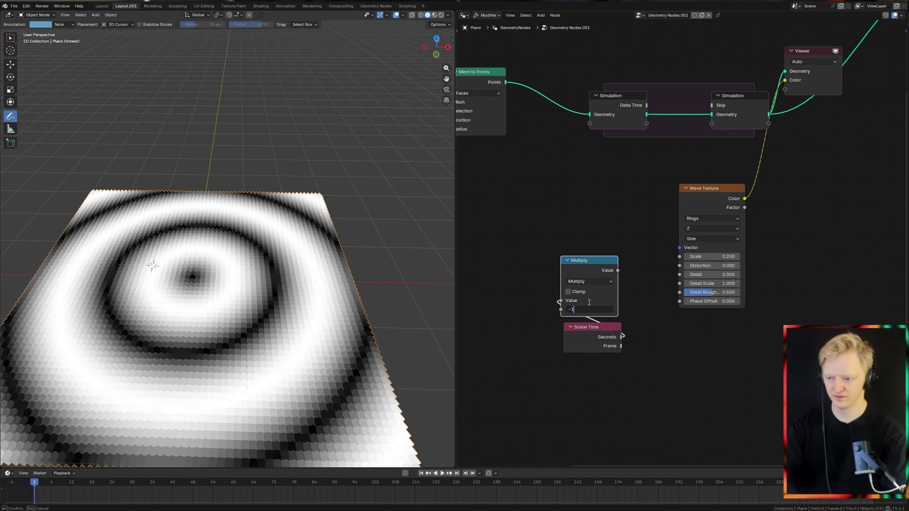
key(Return)
Step: Try Phase Offset values such as 26.5 and 23 on the Wave Texture
drag(694, 302, 789, 302)
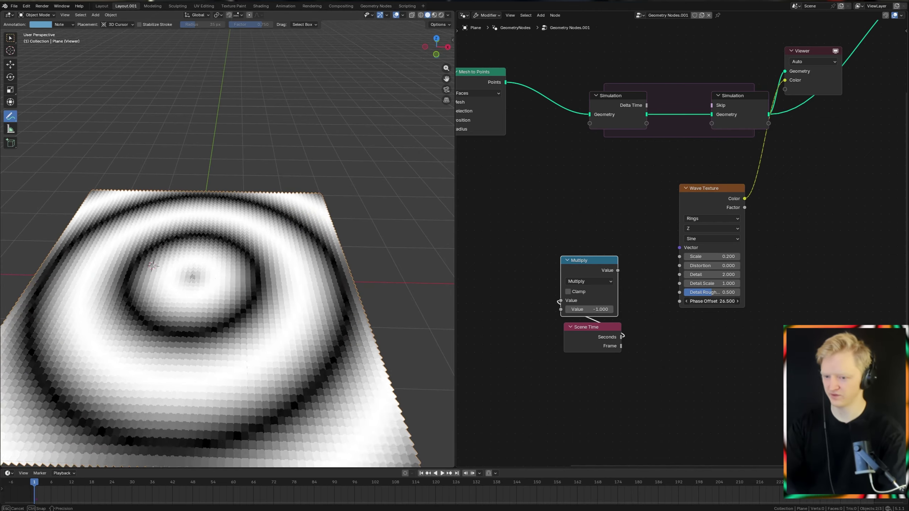
key(Escape)
drag(702, 305, 792, 305)
right_click(702, 301)
click(680, 302)
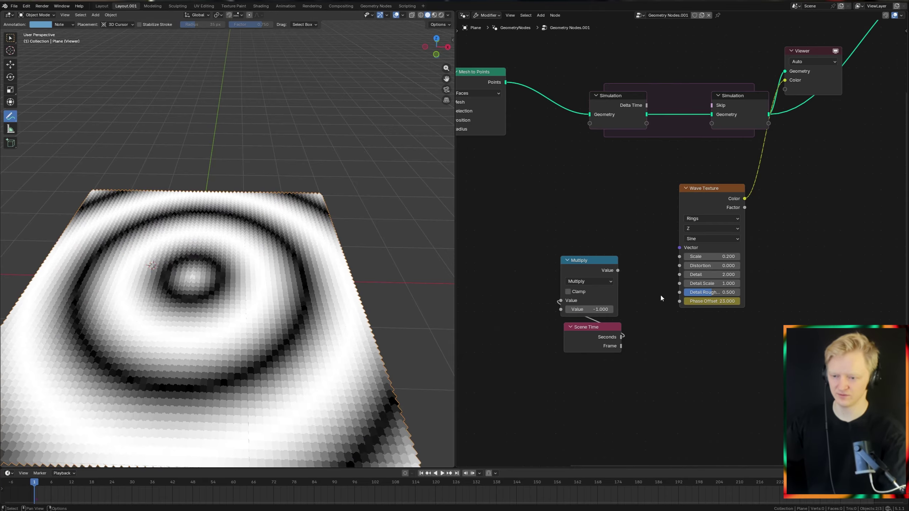
Step: Link the Multiply value to the Wave Texture's Phase Offset and place Multiply and Scene Time beneath the texture node
drag(617, 271, 680, 302)
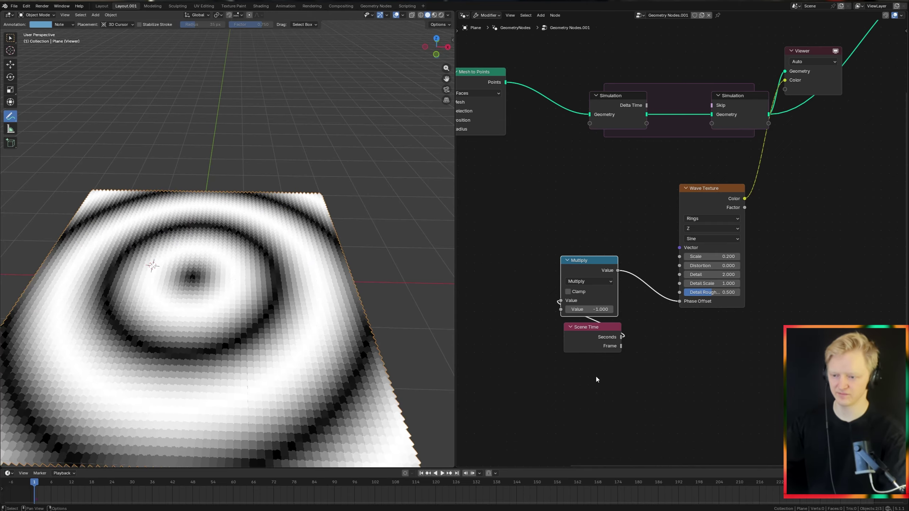
key(g)
click(720, 437)
Step: Play the animation and set the Multiply factor to -2.5 while watching the rings move
key(space)
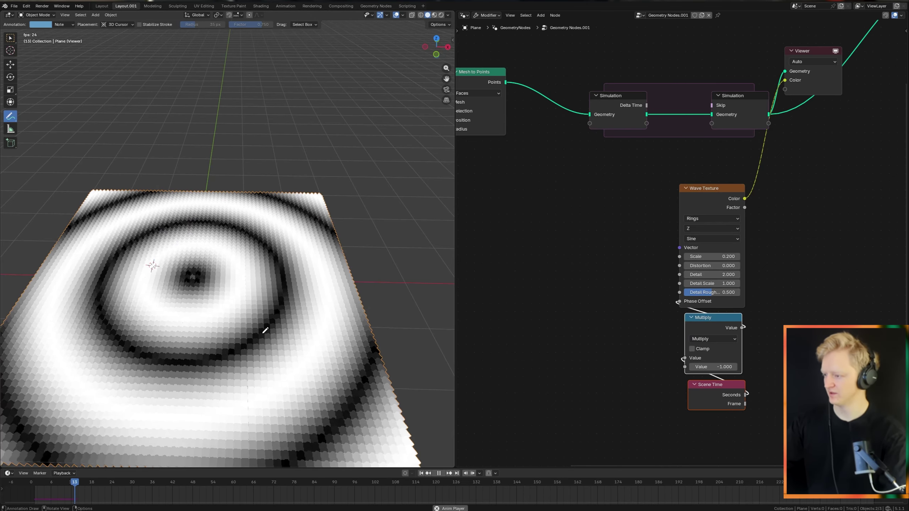
click(705, 366)
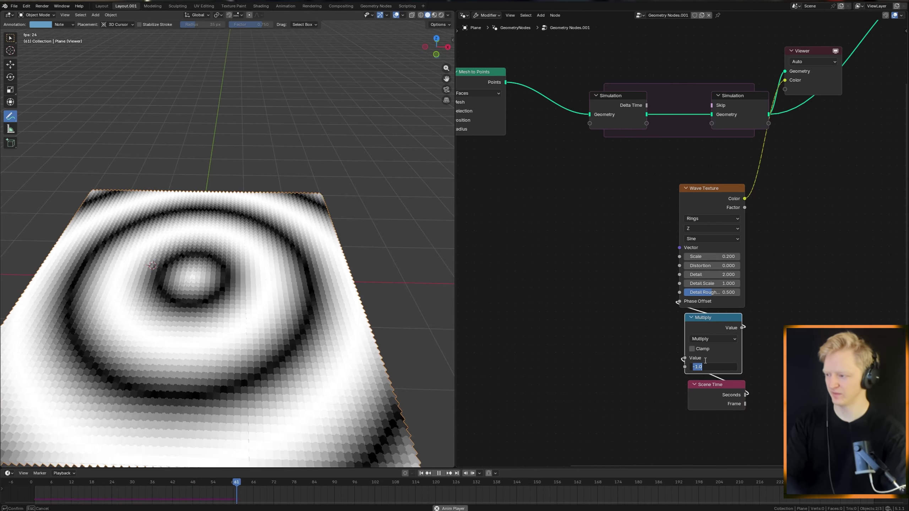
text(-2.5)
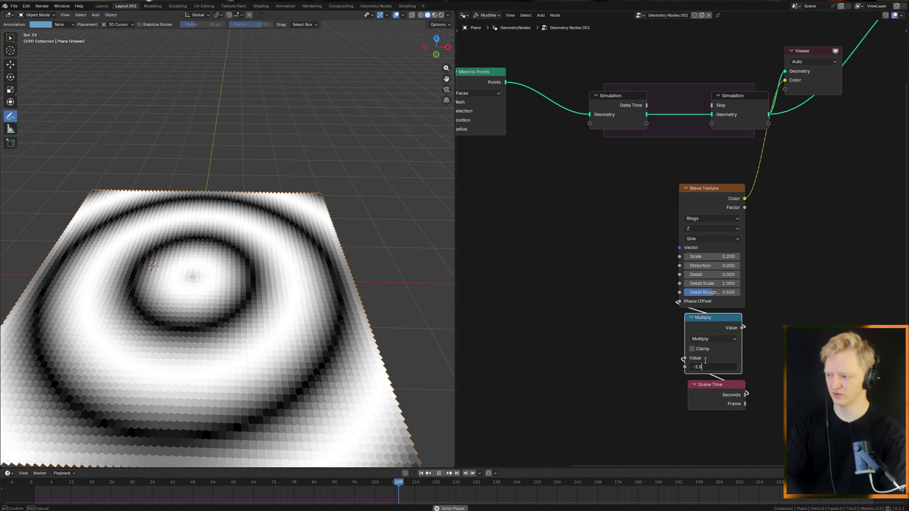
key(Return)
scroll(275, 318, down, 4)
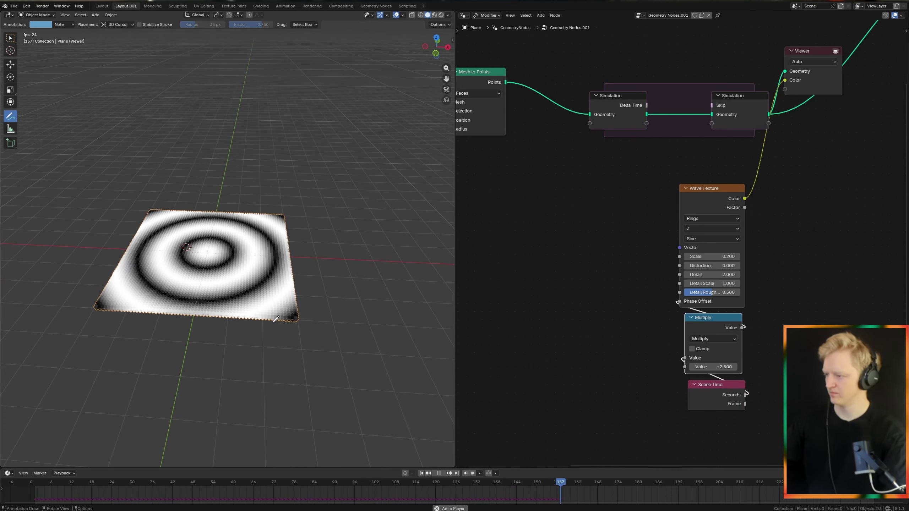
Step: Move the Wave Texture, Multiply and Scene Time nodes together down and to the left of the simulation zone
middle_drag(705, 308, 628, 261)
scroll(628, 261, down, 2)
drag(592, 378, 700, 179)
key(g)
click(546, 255)
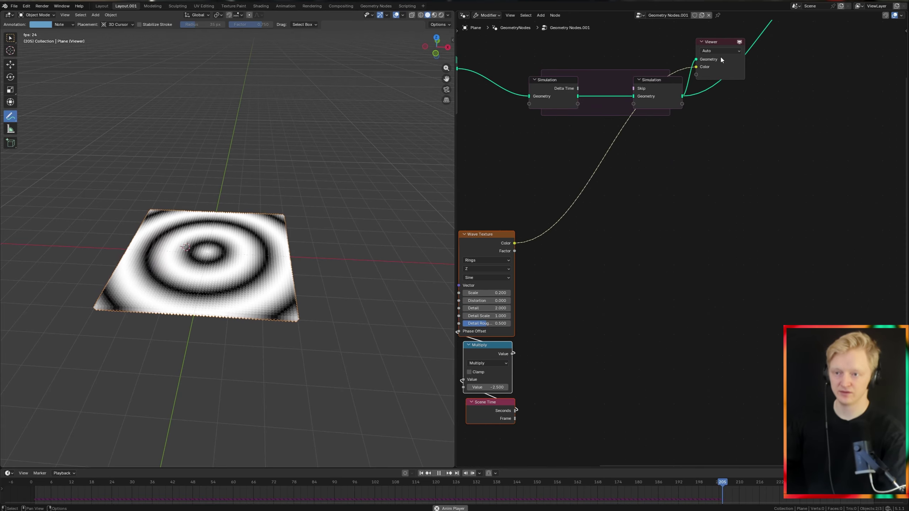
Step: Delete the Viewer node and stop the animation playback
middle_drag(567, 194, 645, 242)
scroll(288, 267, up, 7)
middle_drag(763, 175, 646, 200)
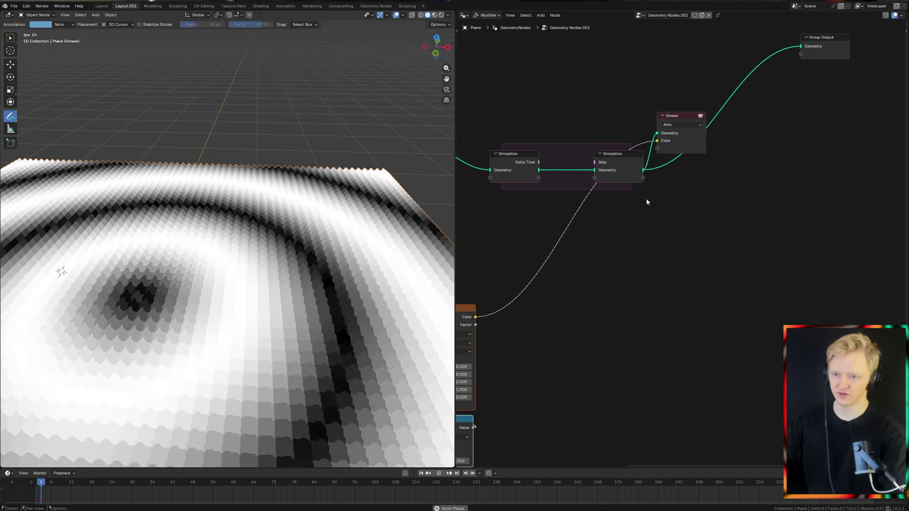
click(688, 132)
key(x)
key(space)
Step: Insert a Store Named Attribute node inside the simulation zone and name its float point attribute "on"
middle_drag(558, 241, 643, 264)
scroll(643, 264, up, 5)
key(shift+a)
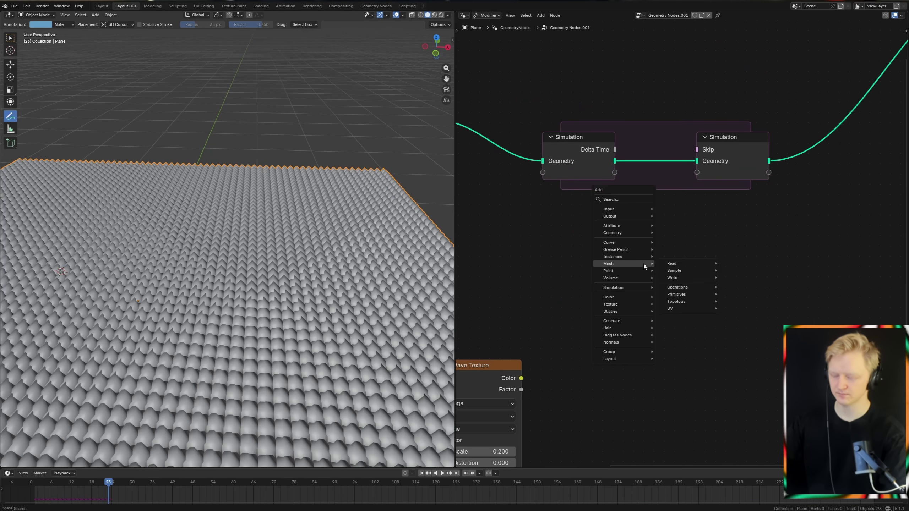
text(st)
key(Return)
click(632, 137)
click(656, 201)
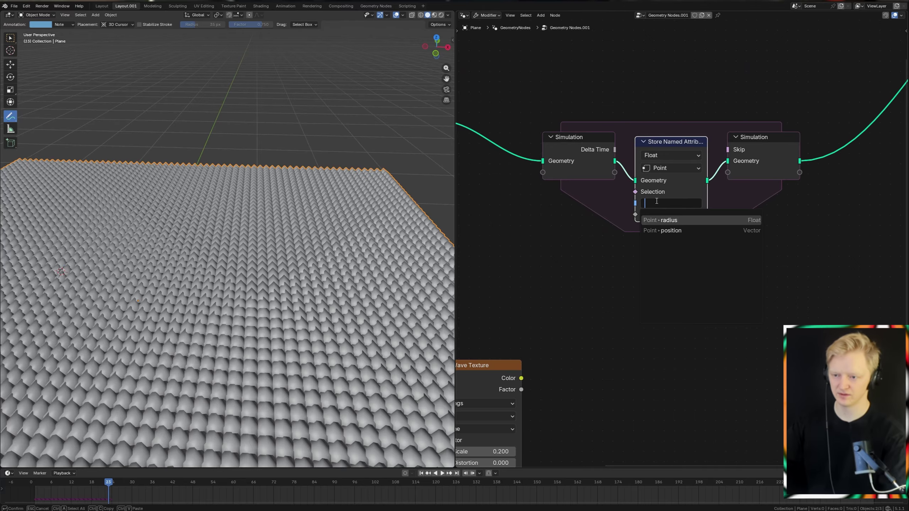
text(on)
key(Return)
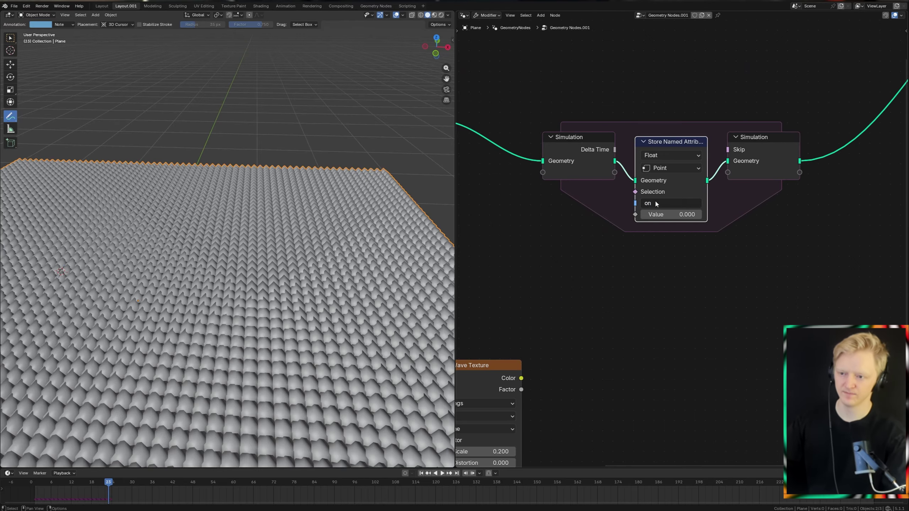
Step: Set the data type of the "on" Store Named Attribute node to Boolean
click(646, 155)
click(671, 200)
scroll(587, 265, down, 3)
middle_drag(551, 317, 623, 282)
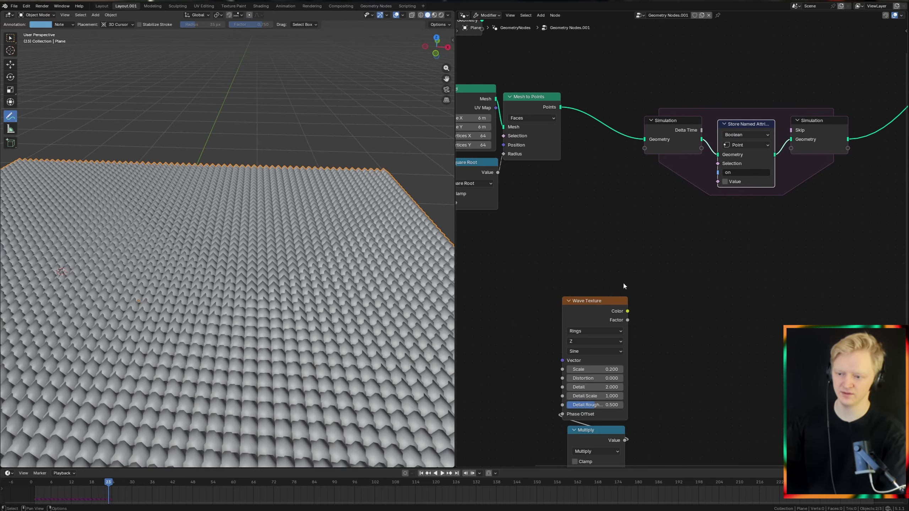
middle_drag(656, 257, 624, 253)
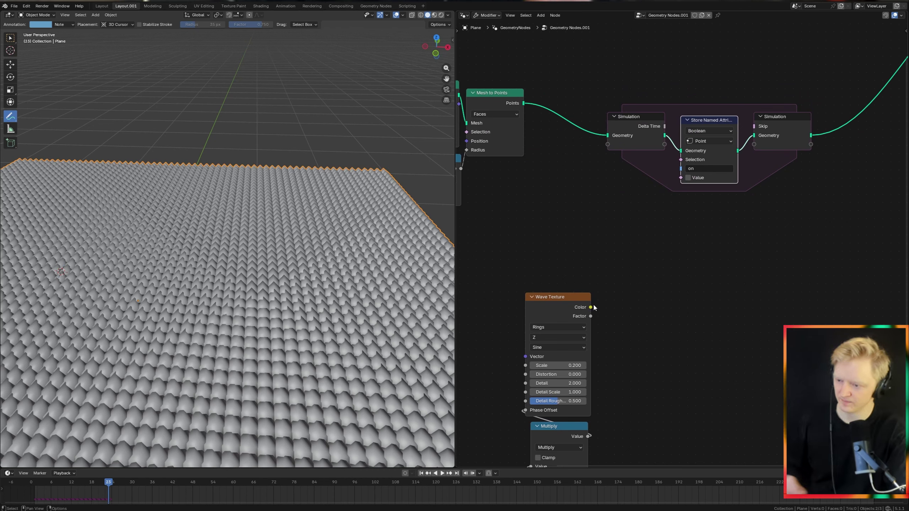
Step: Add a Greater Than compare node above the Wave Texture and set its data type to Float
drag(616, 246, 622, 209)
text(great)
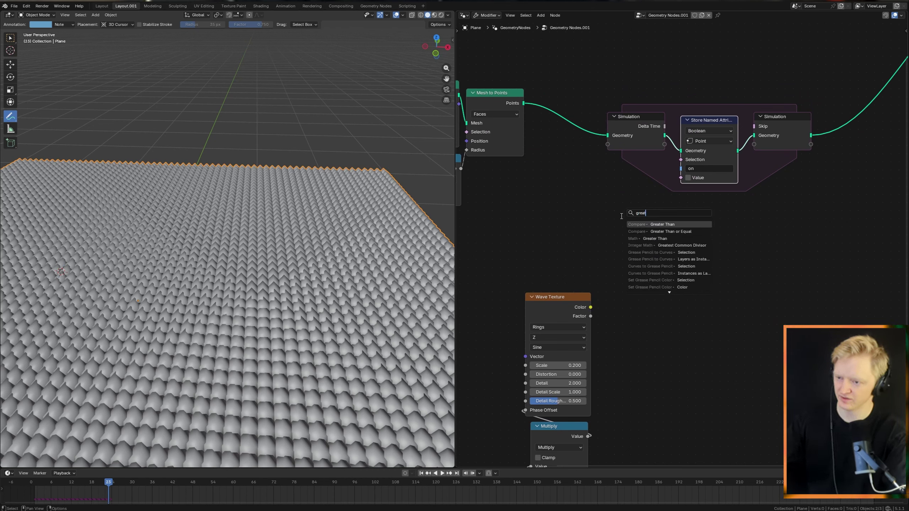
key(Return)
click(610, 282)
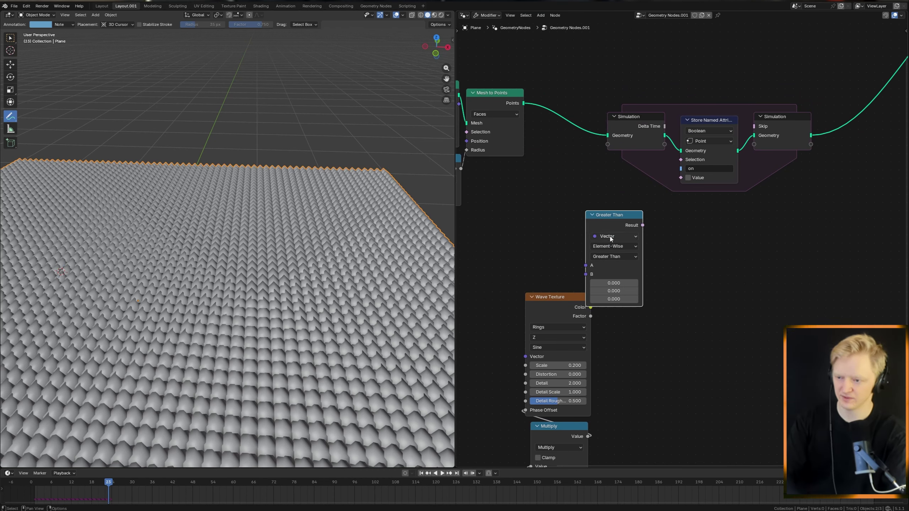
click(611, 237)
click(605, 265)
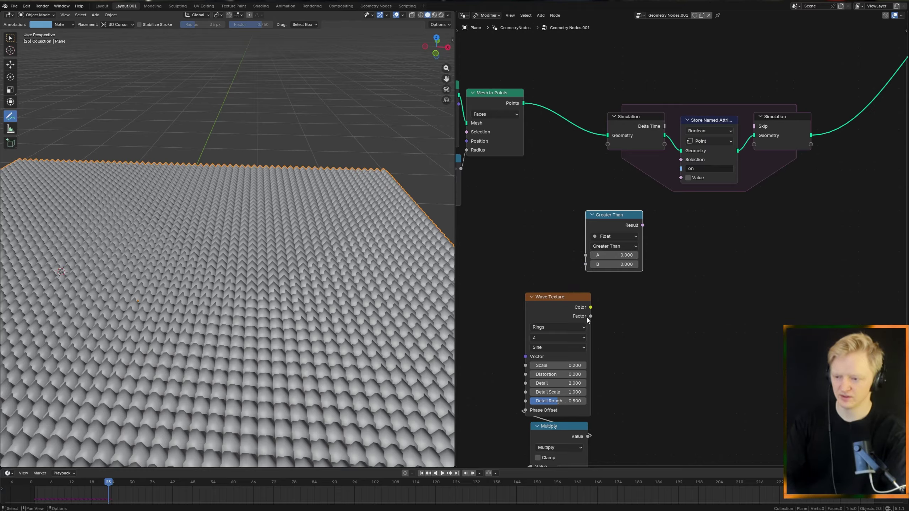
Step: Compare the Wave Texture factor against 0.5 in the Greater Than node and feed the result into the Value of the "on" attribute
drag(589, 316, 590, 256)
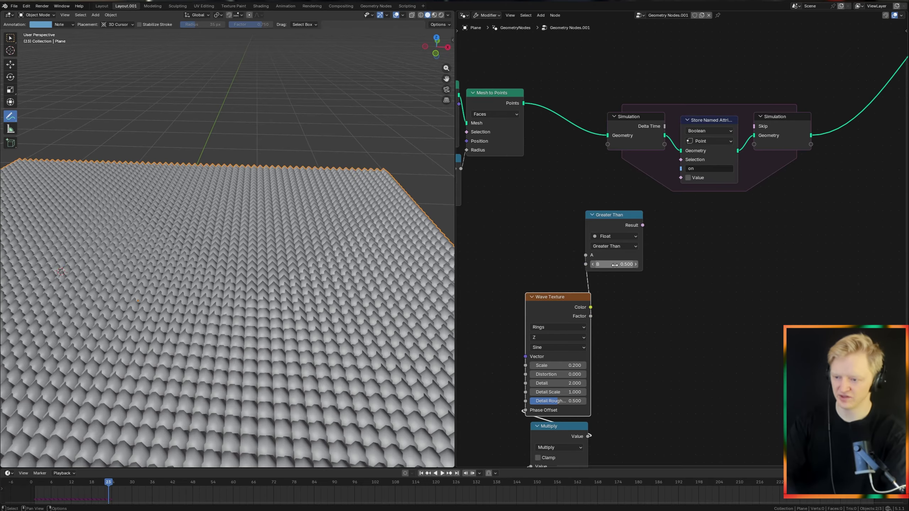
middle_drag(638, 266, 631, 295)
drag(613, 260, 583, 249)
middle_drag(608, 278, 515, 350)
scroll(522, 317, up, 5)
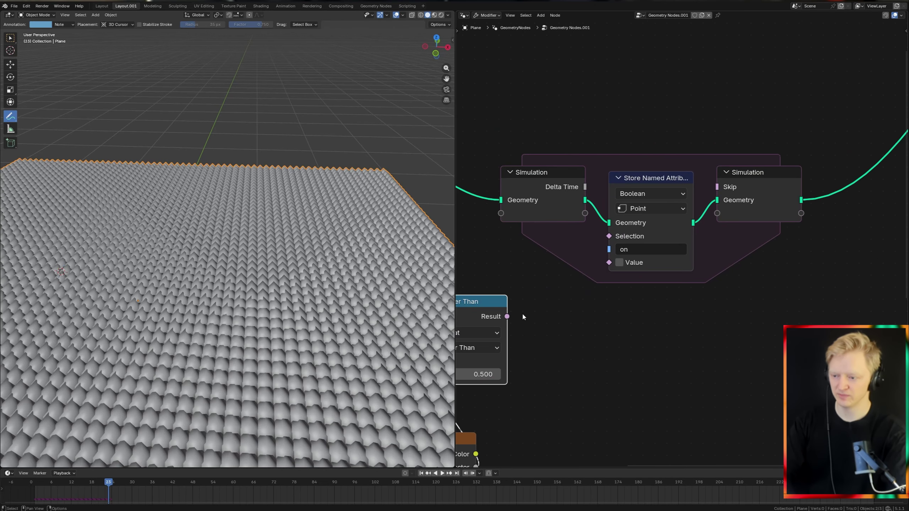
drag(612, 261, 609, 263)
middle_drag(663, 267, 623, 268)
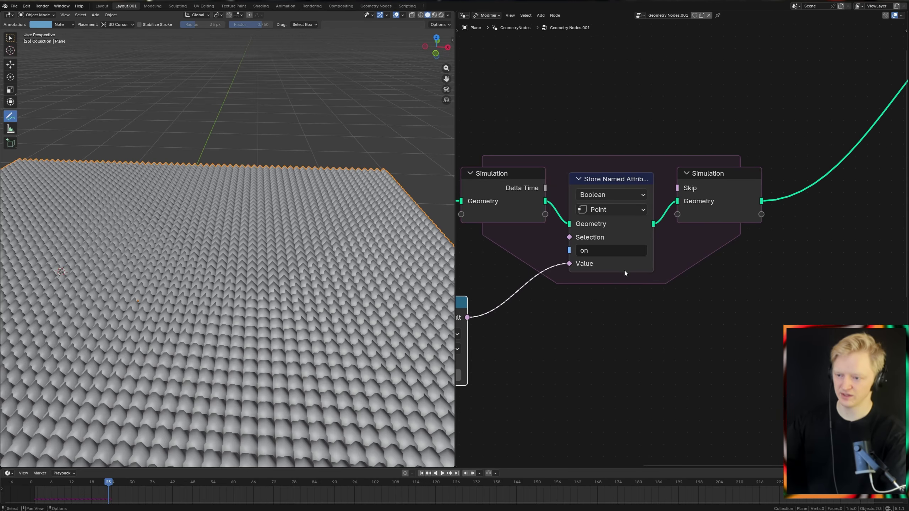
Step: Add a Boolean Named Attribute node that reads "on" below the simulation zone
key(shift+a)
text(name)
key(Return)
click(642, 288)
click(680, 348)
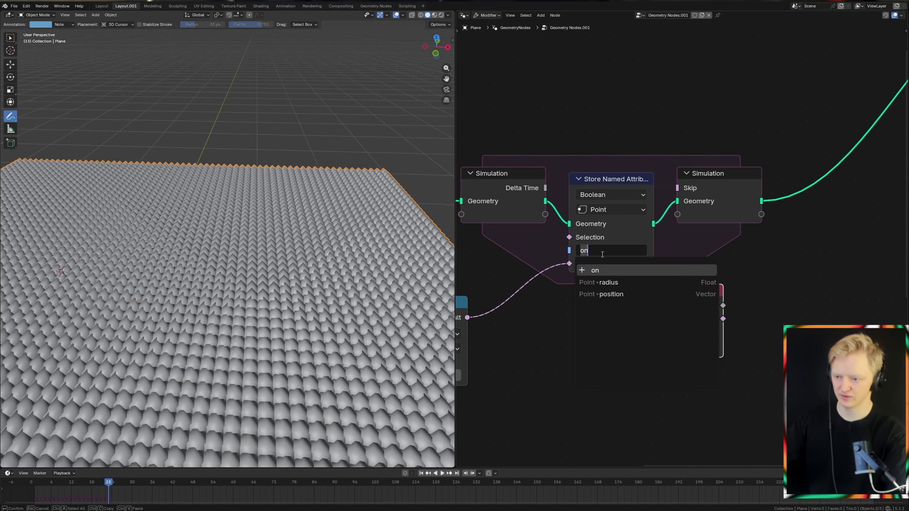
text(on)
key(Return)
Step: Preview the "on" attribute on the simulation output and play the animation
ctrl+shift+click(681, 314)
ctrl+shift+click(712, 197)
scroll(394, 264, down, 6)
key(space)
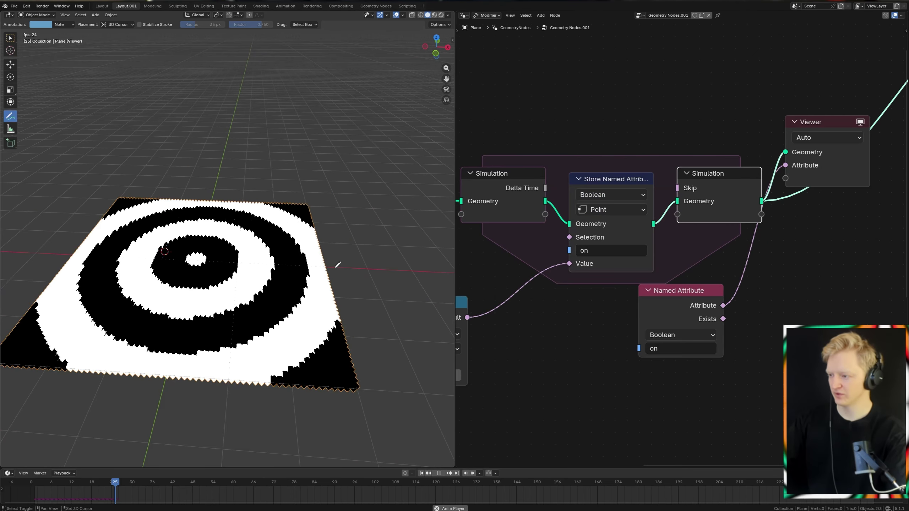
scroll(322, 267, up, 4)
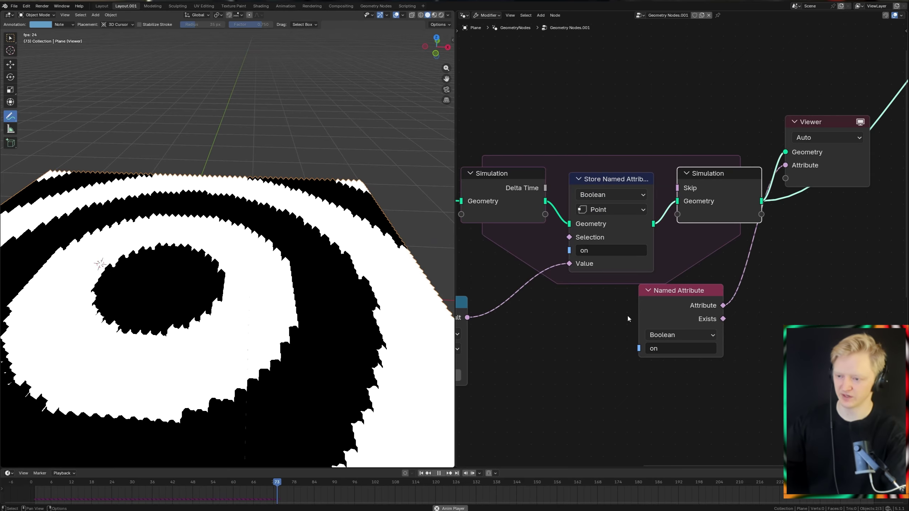
Step: Stop playback, reroute the Greater Than result to the Store Named Attribute's Selection with Value enabled, and return to frame 1
middle_drag(573, 269, 686, 243)
key(space)
drag(681, 238, 681, 211)
click(691, 238)
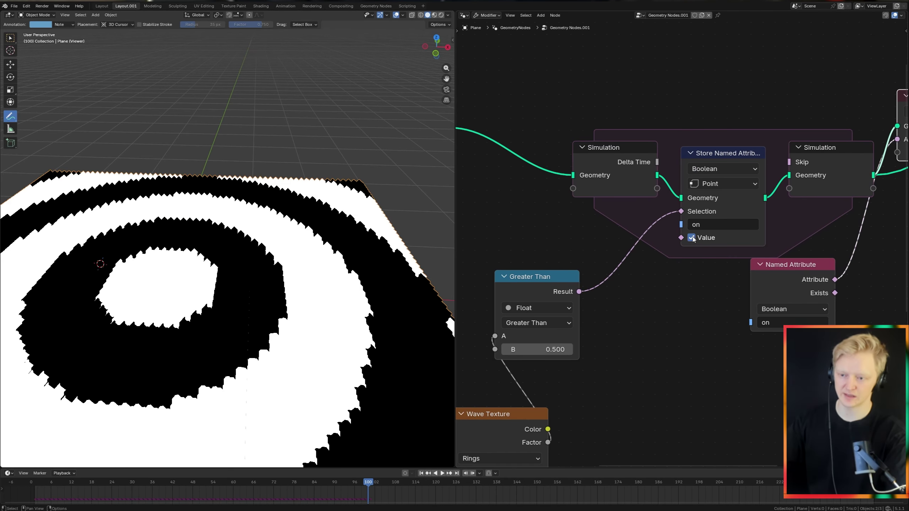
key(shift+Left)
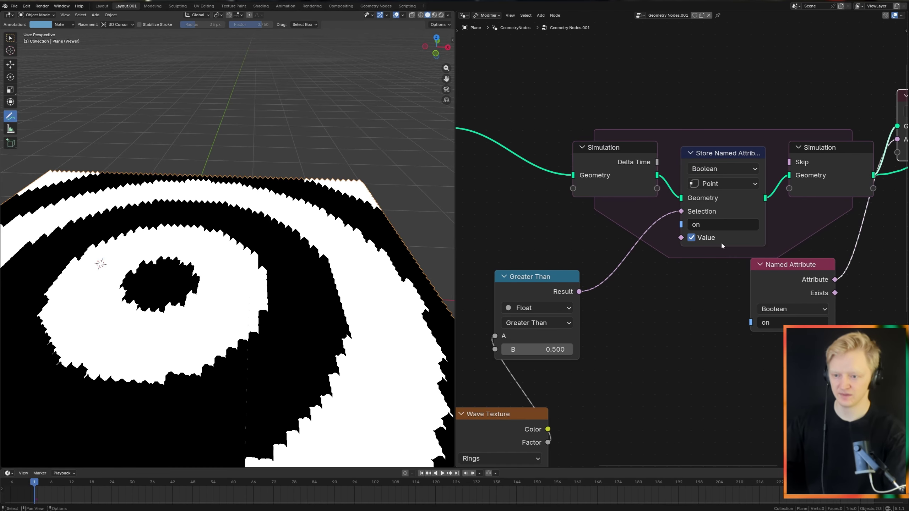
Step: Delete the Viewer node and move the "on" Named Attribute node farther below the simulation zone
click(573, 291)
scroll(575, 290, down, 2)
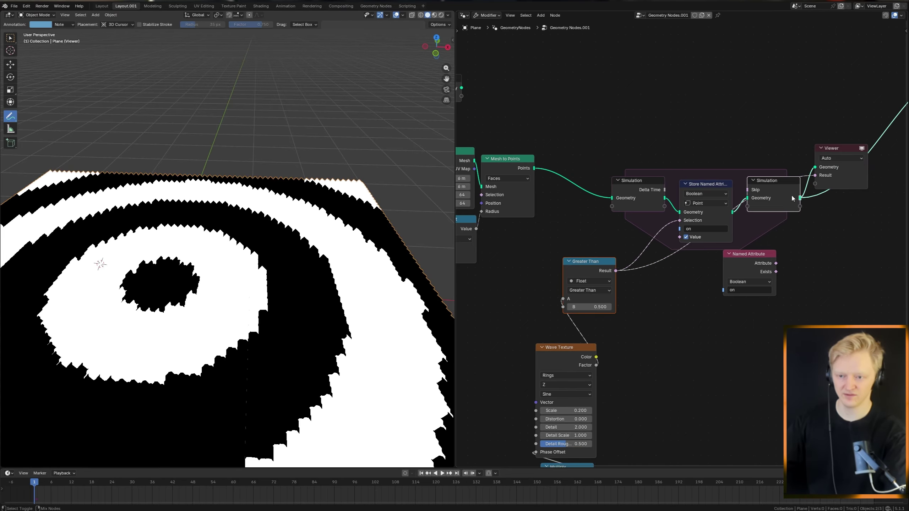
click(832, 176)
key(x)
middle_drag(790, 250, 680, 254)
drag(661, 258, 723, 341)
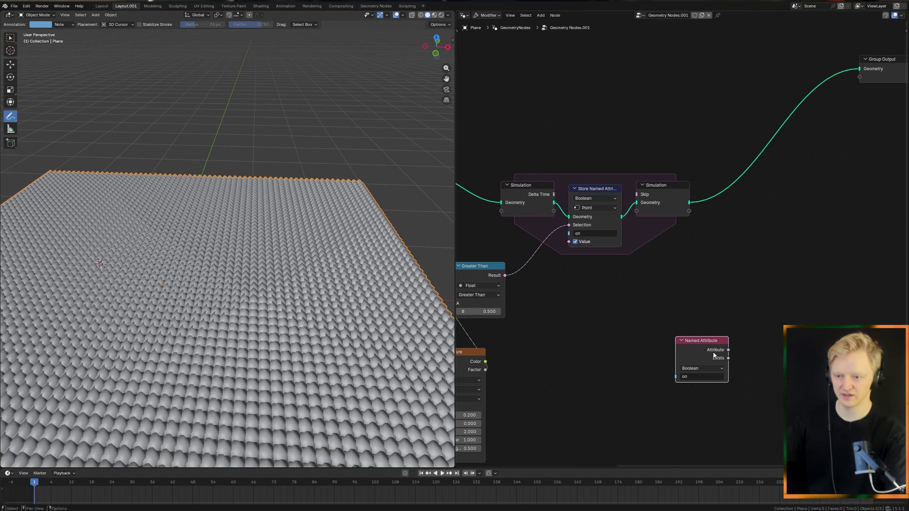
Step: Preview the Greater Than result, sketch annotation strokes over the rings in the viewport, and delete the Viewer node
ctrl+shift+click(670, 200)
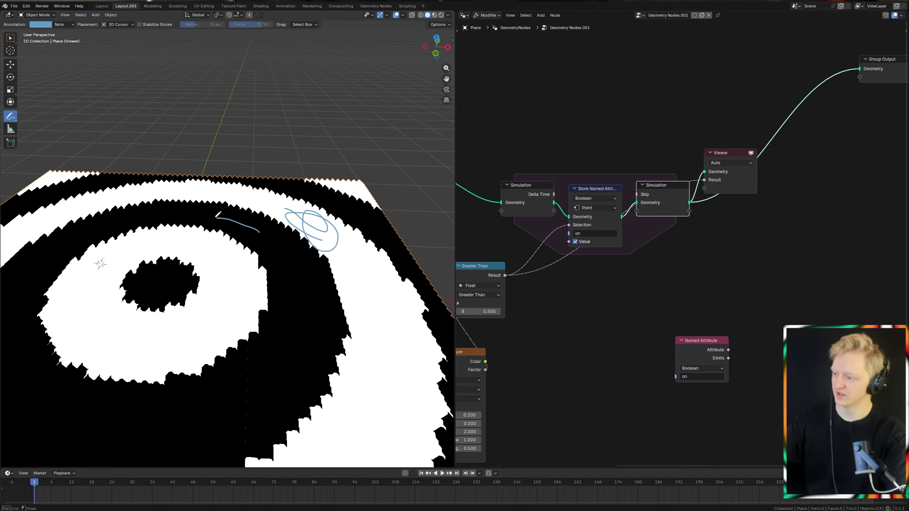
drag(259, 232, 302, 334)
mouse_move(151, 205)
mouse_down()
mouse_move(312, 321)
mouse_move(237, 248)
mouse_move(203, 242)
mouse_move(269, 350)
mouse_up()
click(722, 188)
key(x)
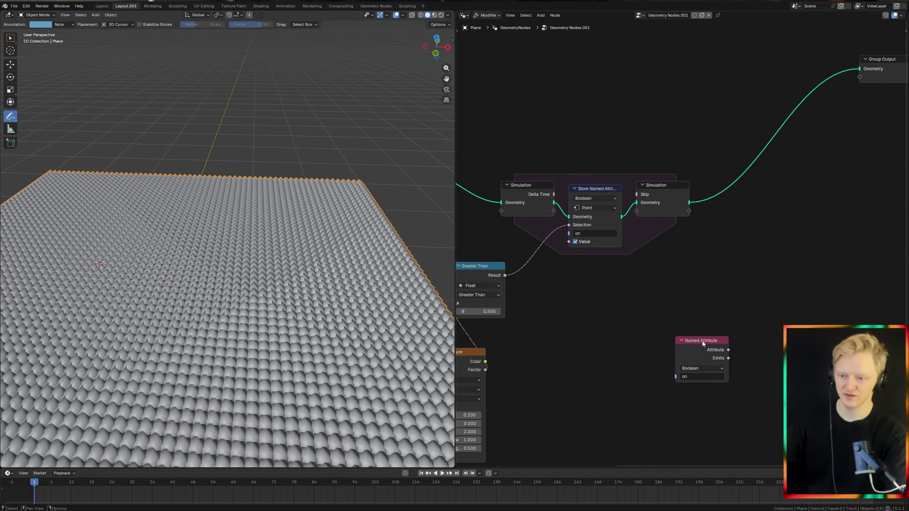
Step: Preview the "on" Named Attribute while playing the animation, return to frame 1 and delete the Viewer node
ctrl+shift+click(707, 349)
key(space)
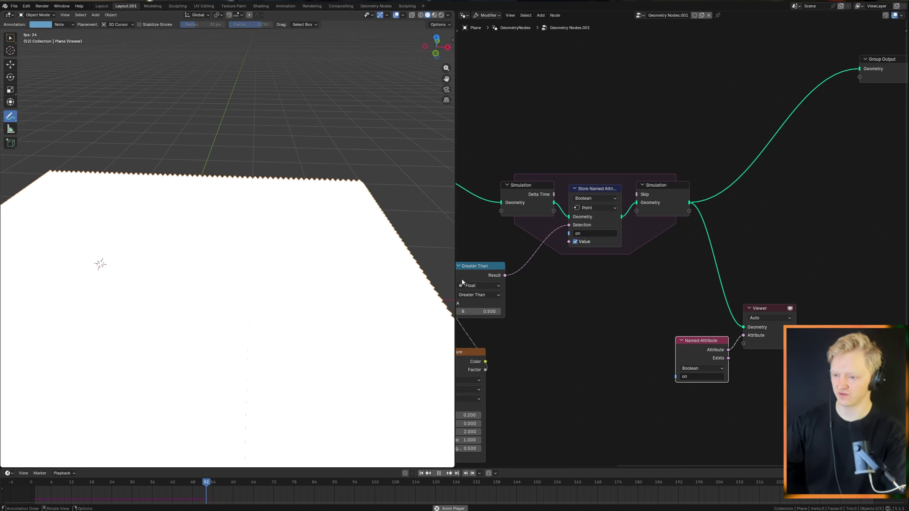
key(Escape)
middle_drag(587, 300, 619, 230)
click(810, 271)
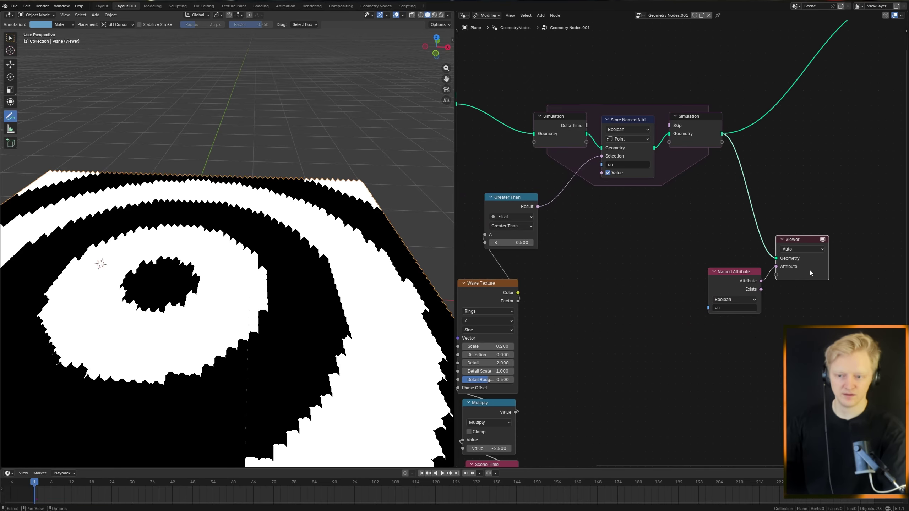
key(Delete)
Step: Insert a second Store Named Attribute node after the first inside the simulation zone and set its data type to Float
middle_drag(671, 151, 622, 222)
key(shift+a)
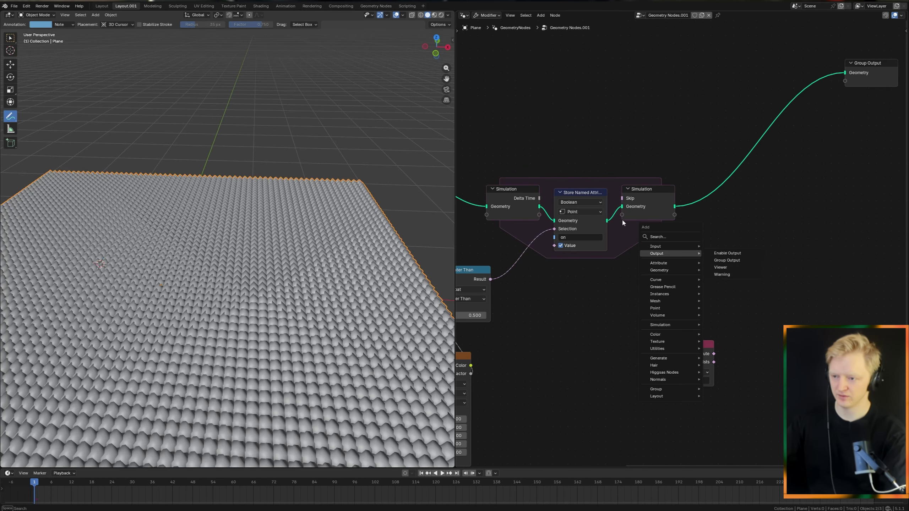
click(591, 193)
key(shift+d)
click(627, 190)
click(643, 200)
click(645, 218)
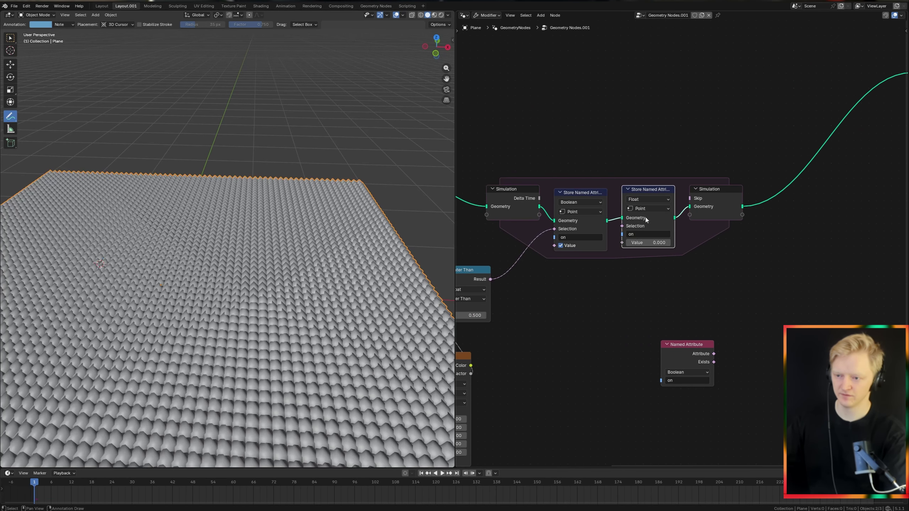
Step: Name the second stored attribute "progress"
click(653, 235)
text(pro)
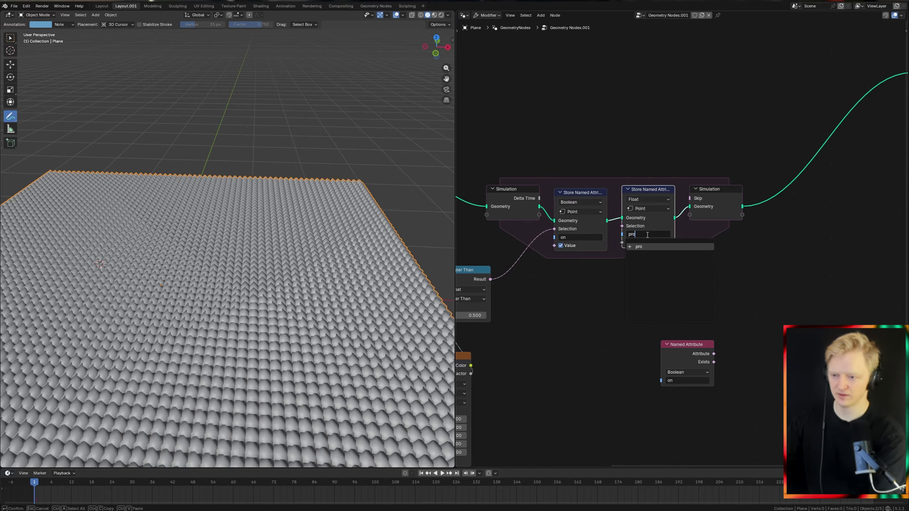
text(gress)
key(Return)
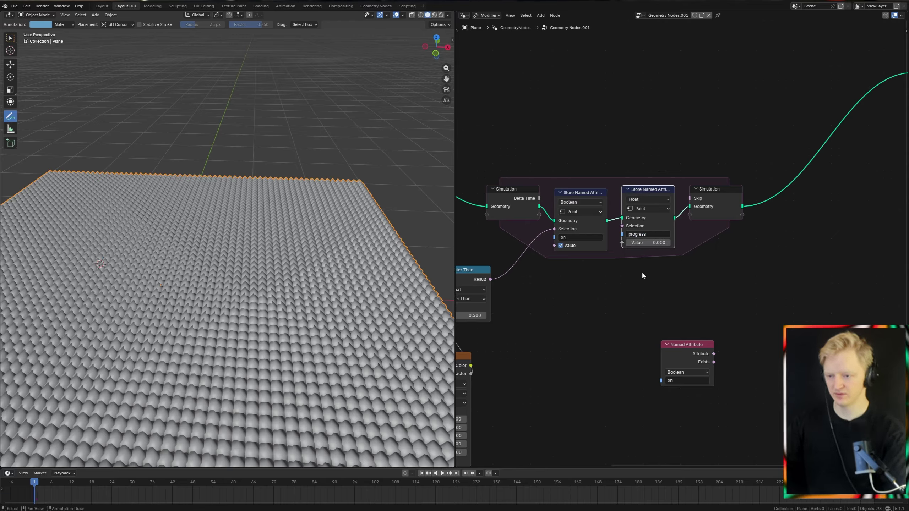
Step: Add a Float Named Attribute node that reads "progress" below the simulation zone
key(shift+a)
text(name)
key(Return)
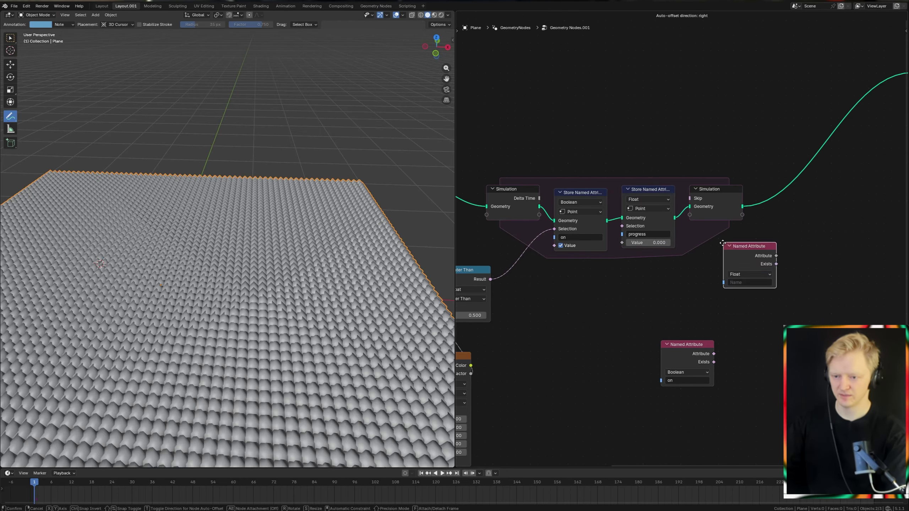
click(583, 286)
click(603, 322)
click(604, 335)
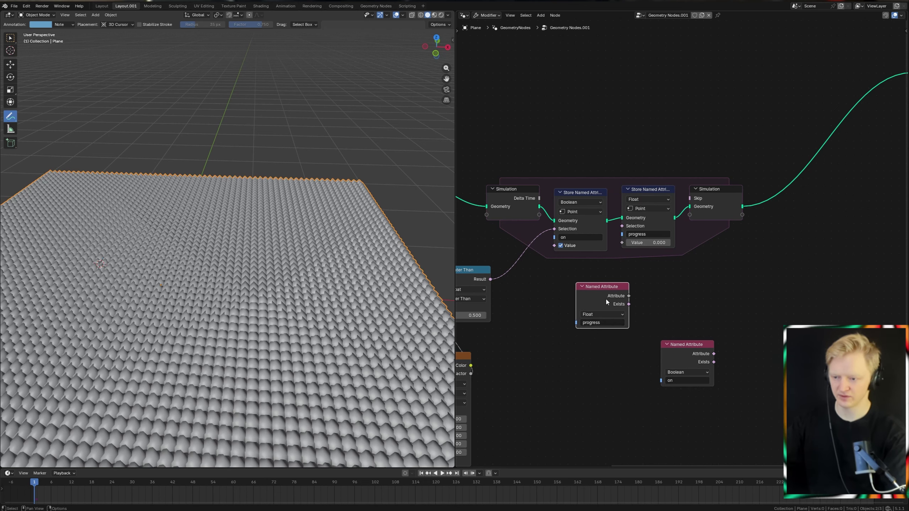
Step: Connect the "progress" Named Attribute to a new Add math node that adds 0.05
mouse_move(628, 301)
mouse_down()
mouse_move(569, 325)
mouse_move(612, 304)
mouse_up()
text(add)
key(Return)
click(620, 315)
double_click(623, 334)
text(0.05)
key(Return)
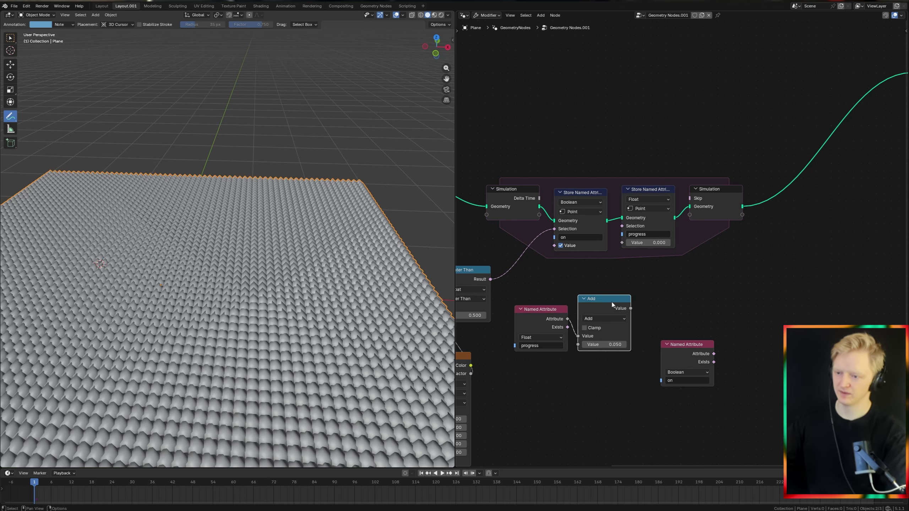
Step: Feed the Add result into the Value of the "progress" Store Named Attribute node and move the Add and "progress" nodes down
drag(554, 359, 625, 284)
key(g)
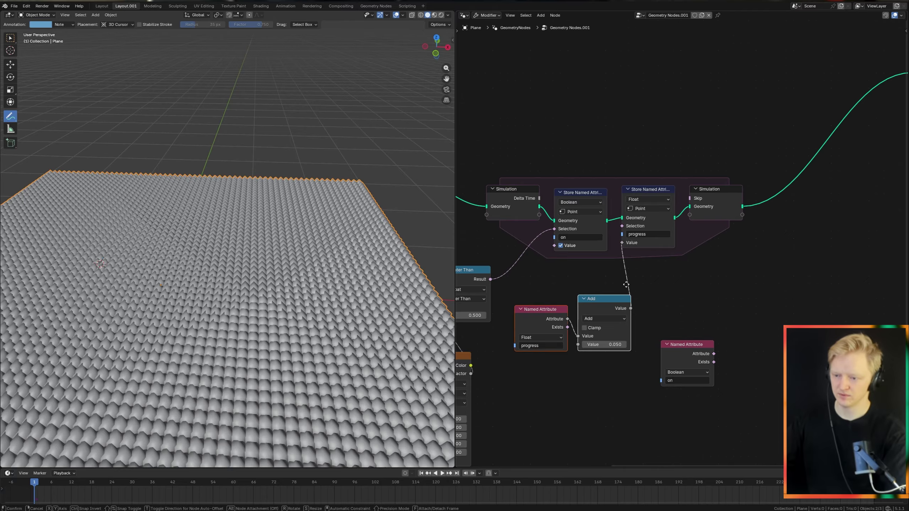
click(623, 359)
Step: Connect the "on" Named Attribute to the Selection of the "progress" store node and place it beneath the first store node
drag(694, 358, 575, 311)
middle_drag(575, 311, 575, 323)
scroll(575, 322, up, 2)
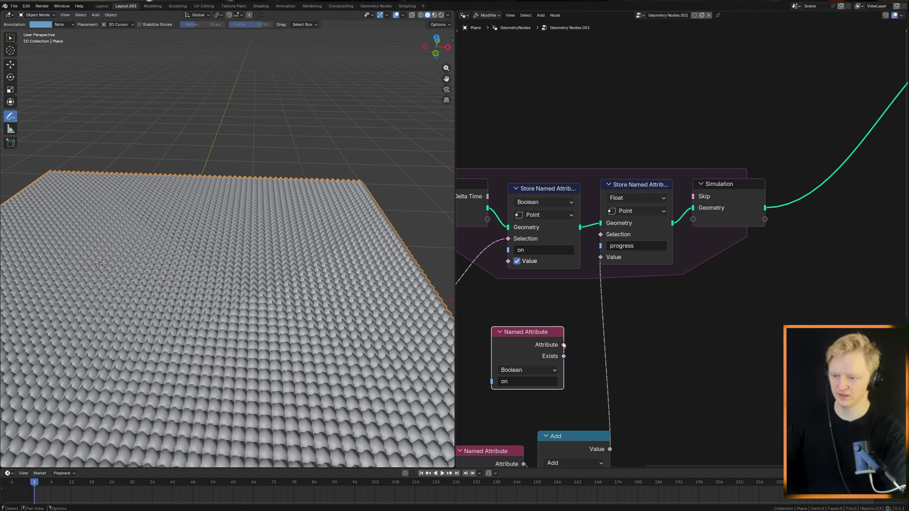
middle_drag(511, 365, 540, 339)
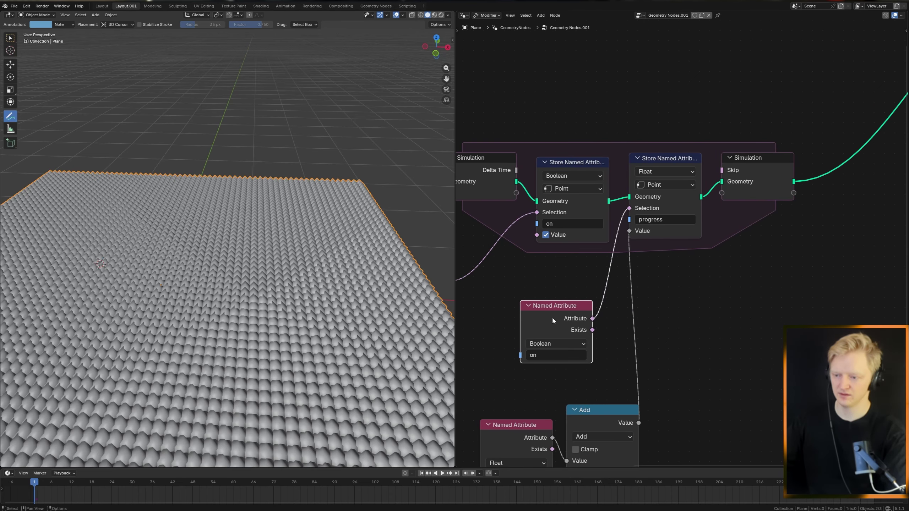
drag(551, 317, 567, 264)
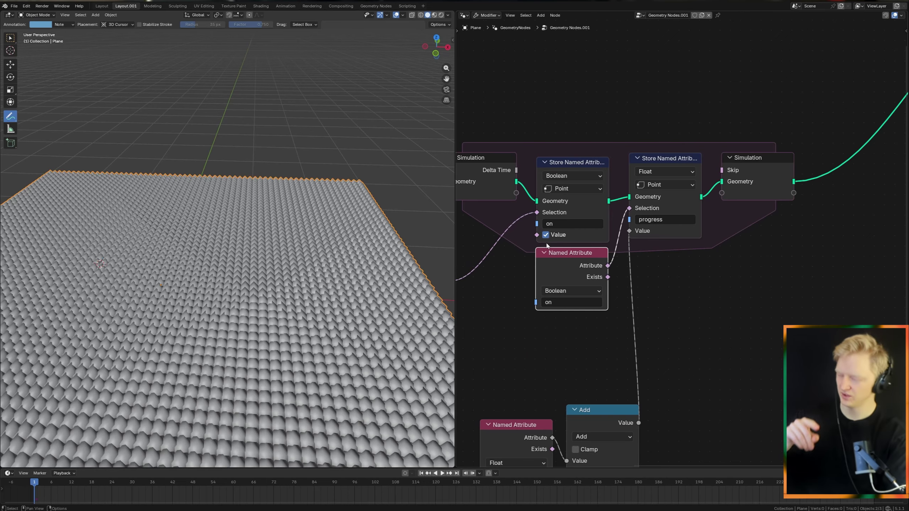
middle_drag(373, 261, 373, 284)
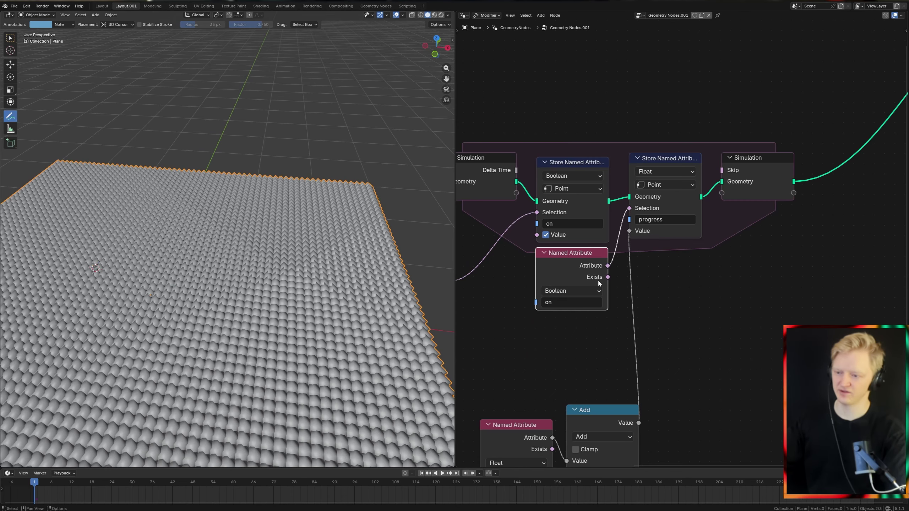
Step: Enable Clamp on the Add node
scroll(597, 281, down, 1)
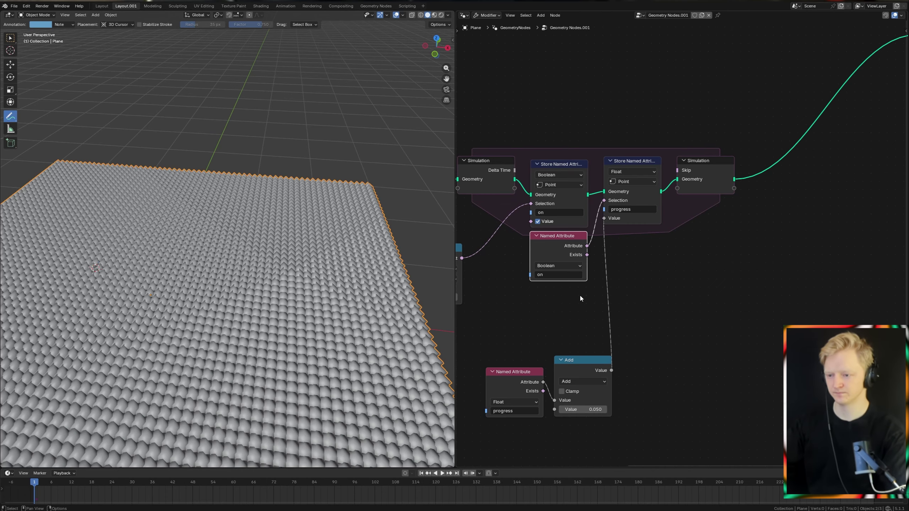
middle_drag(580, 298, 619, 290)
middle_drag(608, 393, 599, 336)
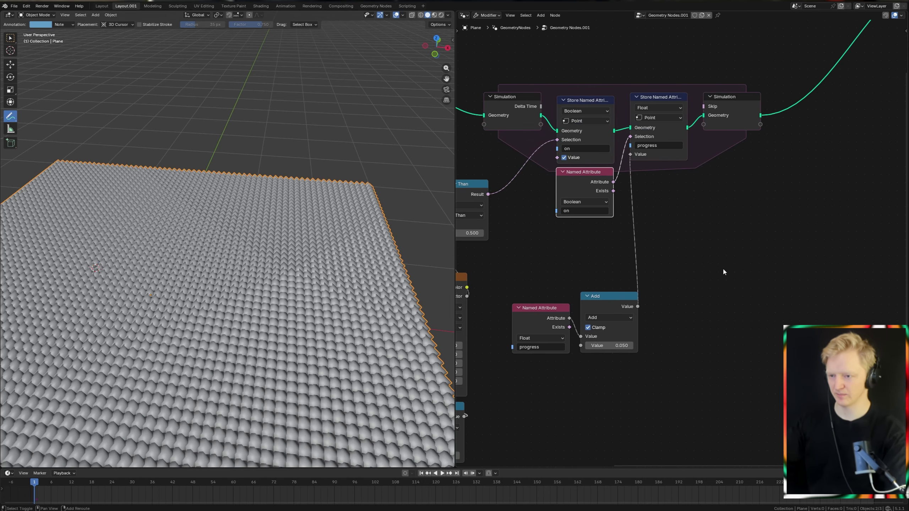
Step: Add another Named Attribute node below and to the right of the simulation zone
scroll(724, 272, up, 1)
middle_drag(740, 229, 600, 287)
key(shift+a)
text(named)
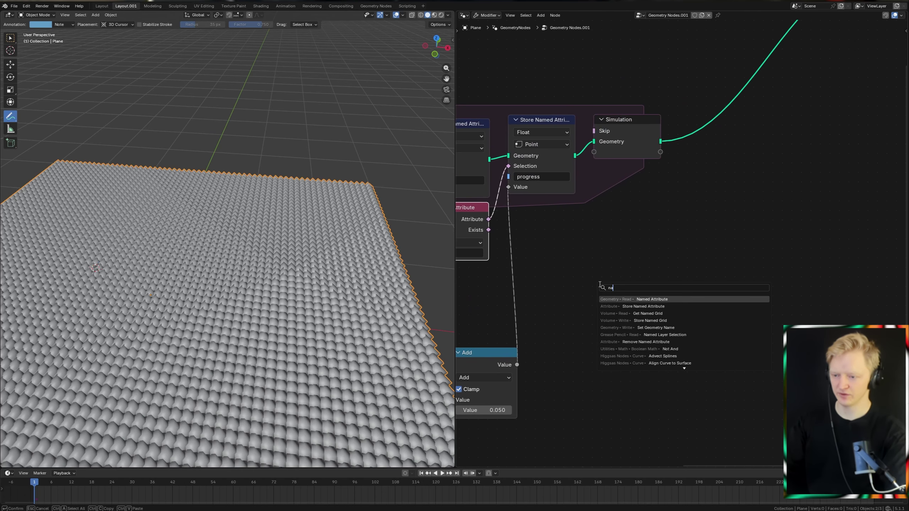
key(Return)
click(636, 263)
Step: Name the new Named Attribute node "progress" and preview it on the simulation's geometry with a Viewer node
middle_drag(576, 325, 691, 298)
key(ctrl+c)
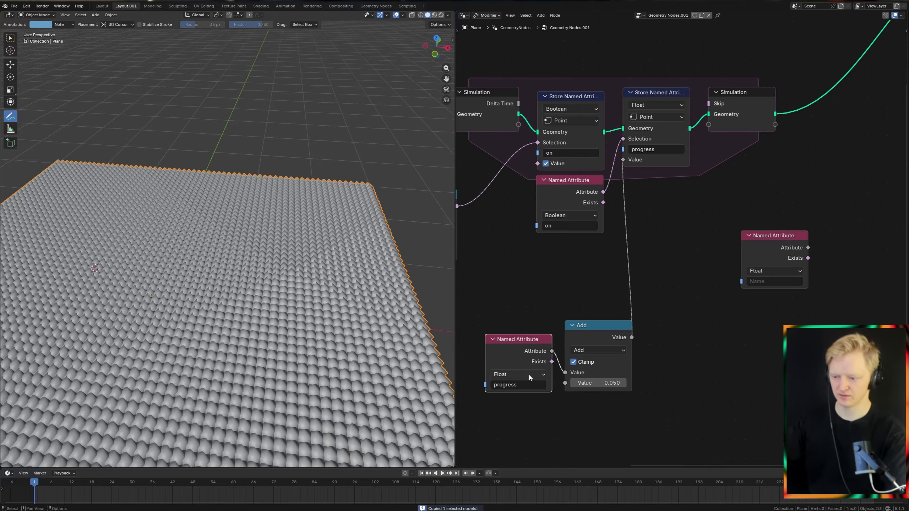
click(522, 385)
key(ctrl+v)
middle_drag(768, 244, 668, 287)
ctrl+shift+click(669, 288)
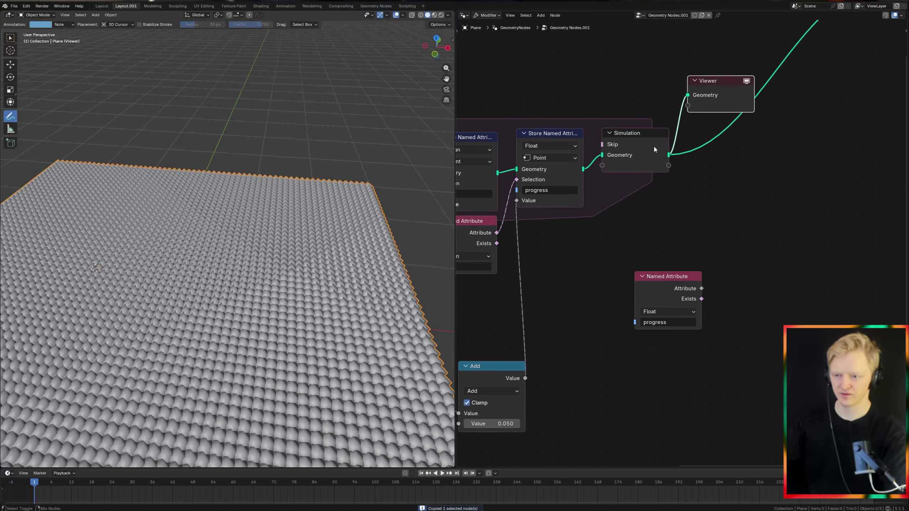
Step: Play the simulation from the first frame and examine how the "progress" attribute spreads over the grid
key(space)
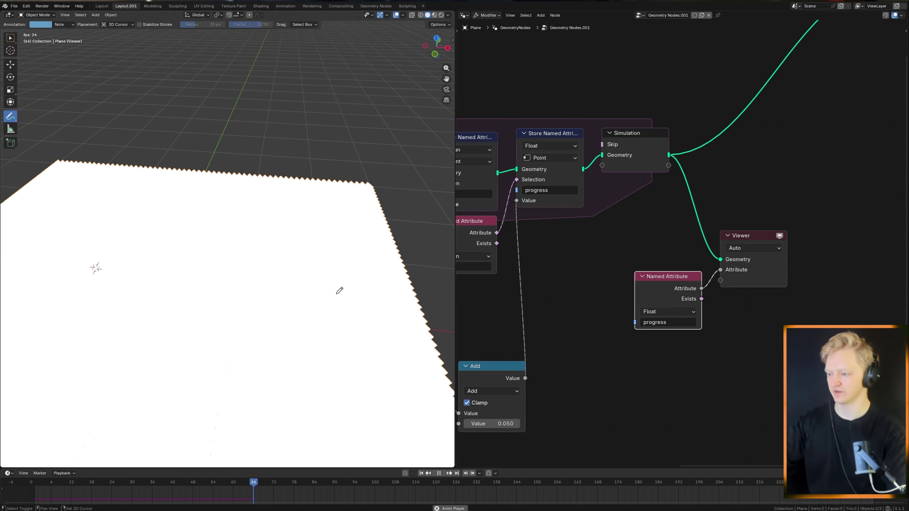
key(space)
middle_drag(608, 251, 718, 278)
scroll(314, 274, down, 5)
key(shift+Left)
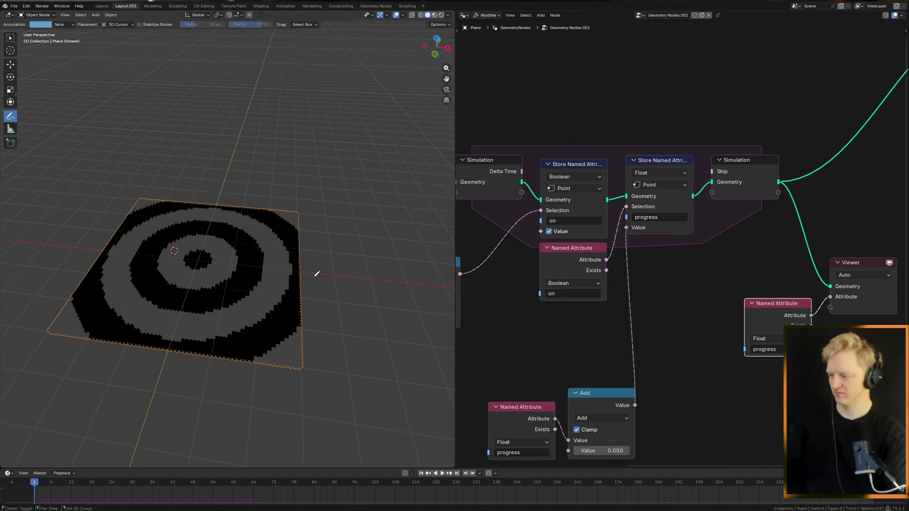
key(space)
middle_drag(320, 265, 296, 258)
scroll(296, 257, up, 4)
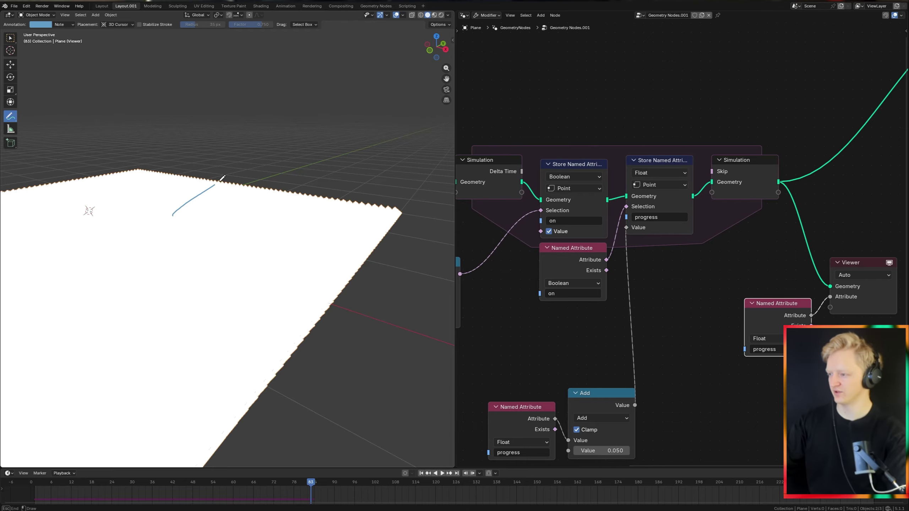
mouse_move(276, 183)
ctrl+mouse_down()
mouse_move(179, 246)
mouse_move(158, 238)
ctrl+mouse_up()
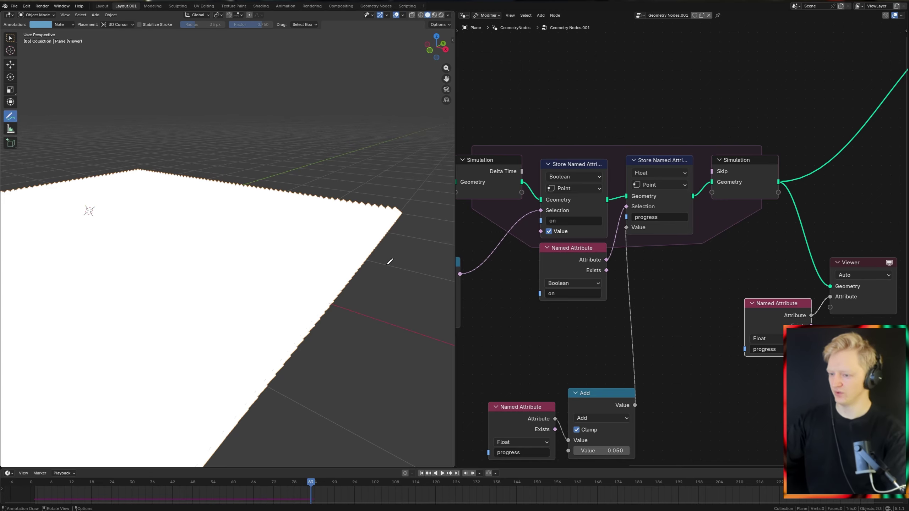
Step: Move the Wave Texture, Multiply and Scene Time nodes away from the Greater Than node to make room beneath it
scroll(497, 344, down, 4)
middle_drag(498, 344, 679, 279)
scroll(638, 318, down, 2)
middle_drag(638, 318, 635, 203)
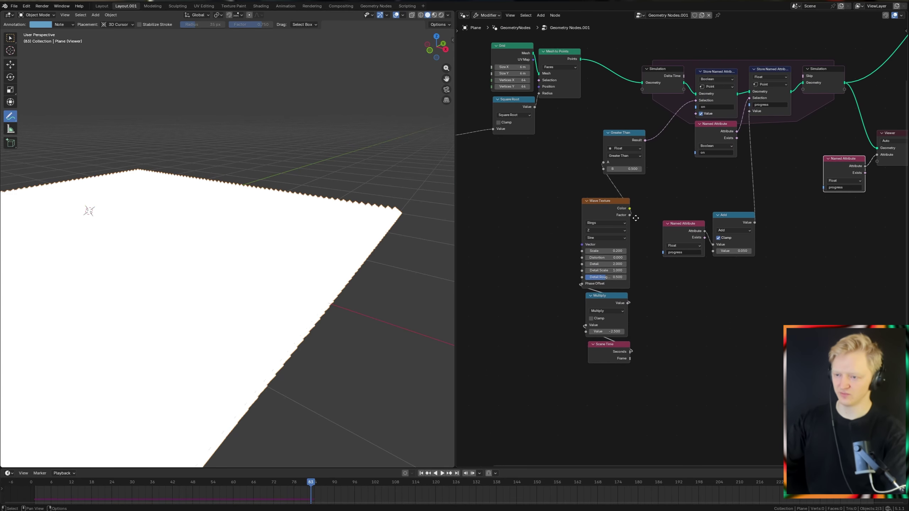
drag(594, 381, 654, 183)
Step: Duplicate the Greater Than node with its Wave Texture Factor link, set the copy to Less Than and place it well below
click(600, 148)
key(ctrl+shift+d)
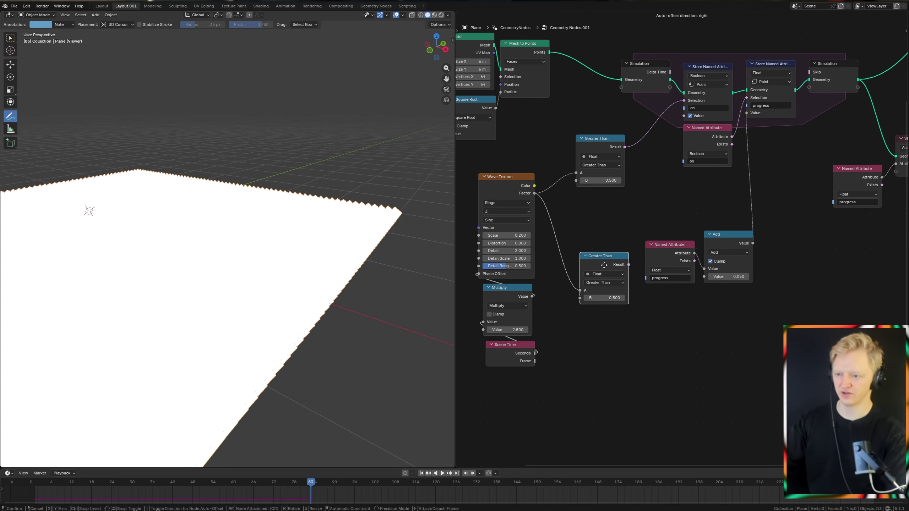
click(604, 270)
click(606, 289)
drag(612, 270, 636, 340)
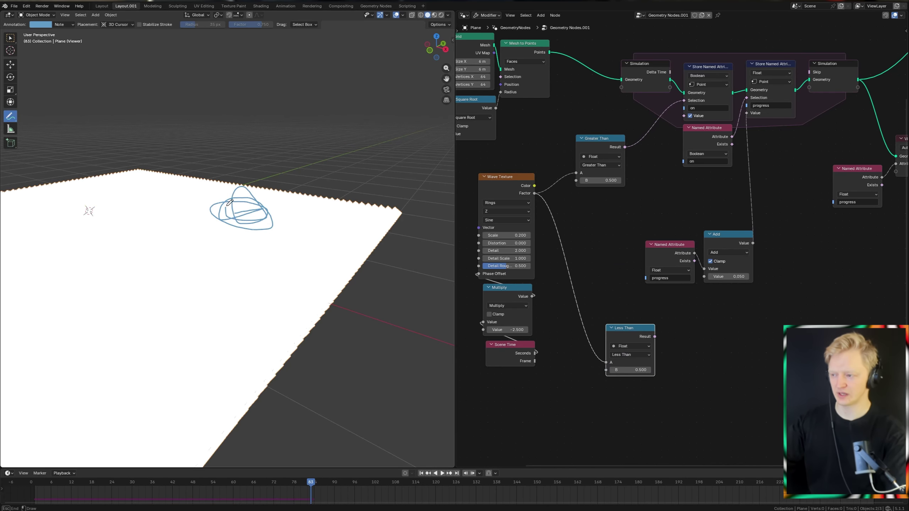
Step: Insert a copy of the Boolean "on" Store Named Attribute node after the "progress" store node and name its attribute "off"
middle_drag(650, 306, 586, 293)
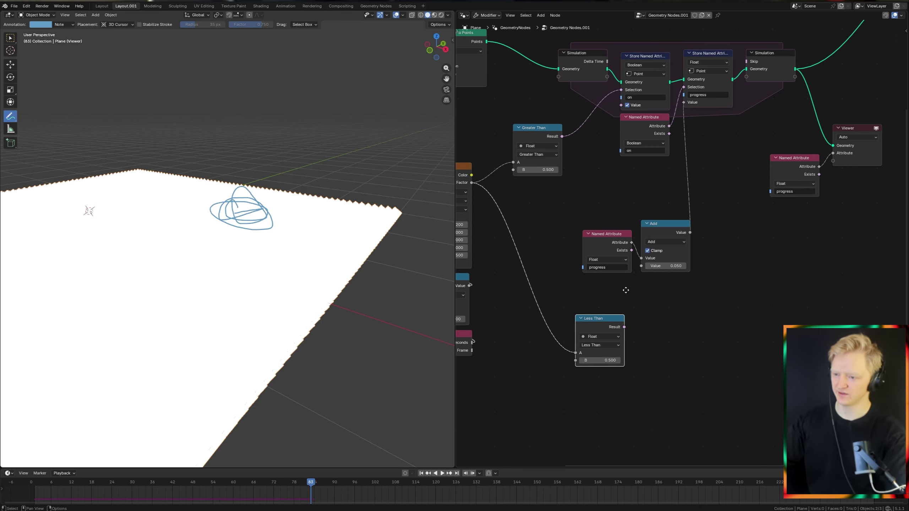
middle_drag(588, 191, 569, 269)
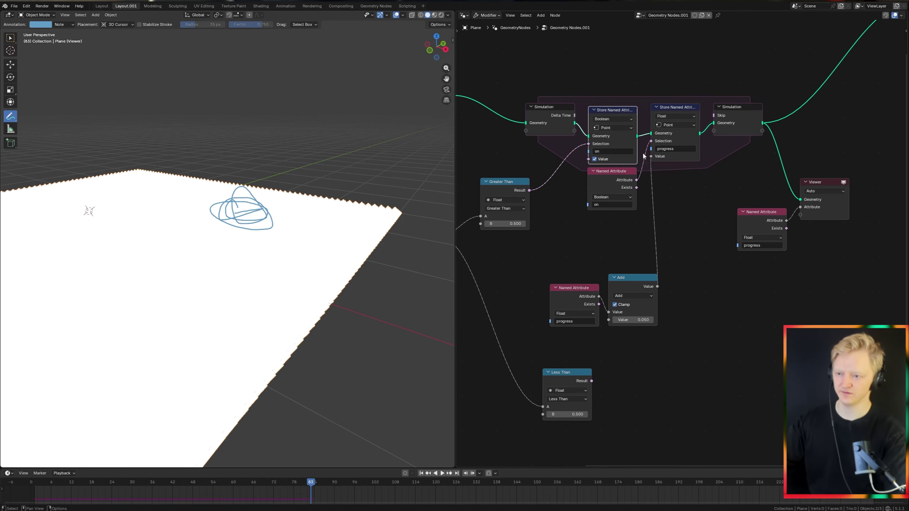
scroll(573, 282, up, 2)
middle_drag(648, 183, 622, 240)
key(shift+d)
click(738, 214)
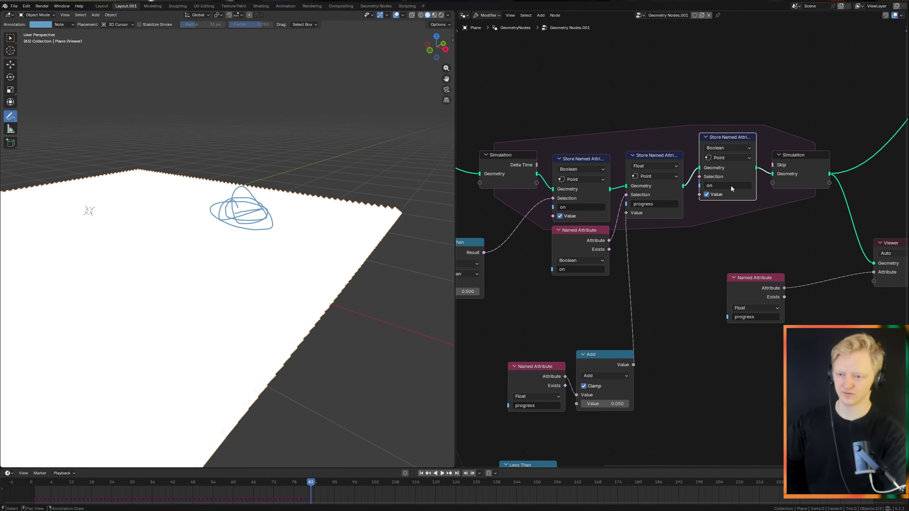
click(731, 186)
text(off)
key(Return)
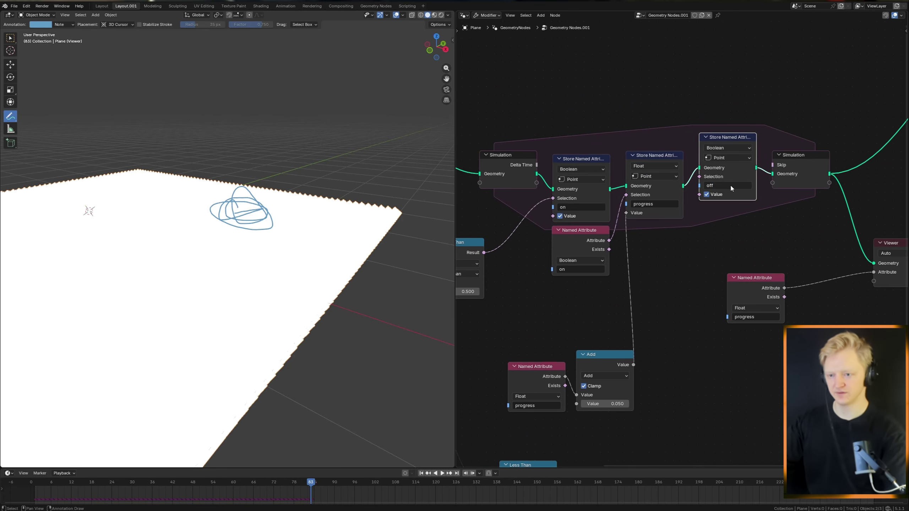
Step: Space out the "off" and "progress" store nodes and the "on" Named Attribute node around the simulation zone
middle_drag(729, 184, 657, 223)
scroll(610, 240, up, 2)
drag(679, 117, 690, 129)
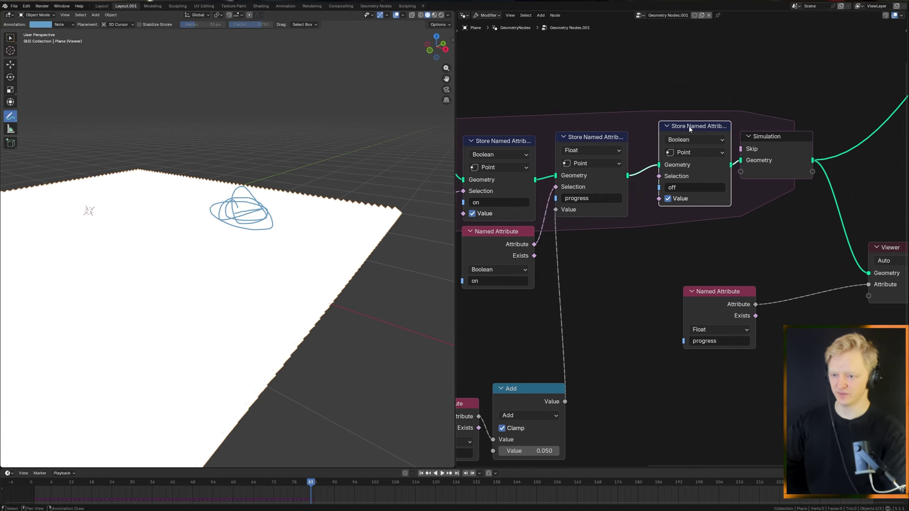
middle_drag(599, 171, 692, 185)
drag(681, 154, 696, 162)
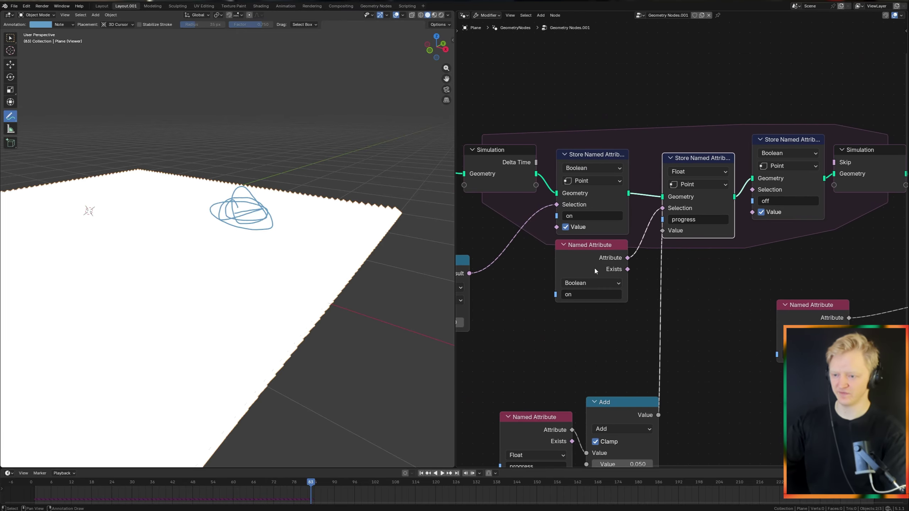
drag(594, 269, 599, 265)
middle_drag(708, 276, 719, 191)
mouse_move(707, 91)
mouse_down()
mouse_move(707, 110)
mouse_move(696, 89)
mouse_up()
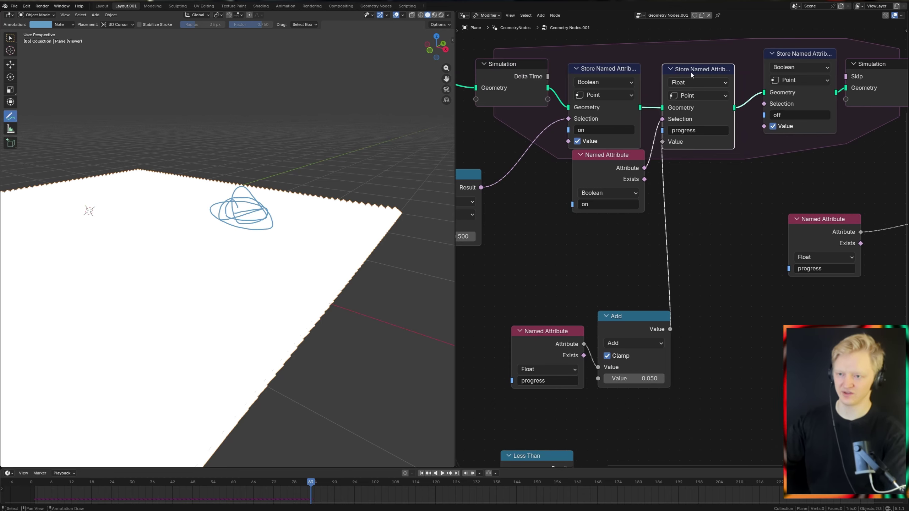
middle_drag(742, 170, 609, 239)
key(shift+d)
click(834, 169)
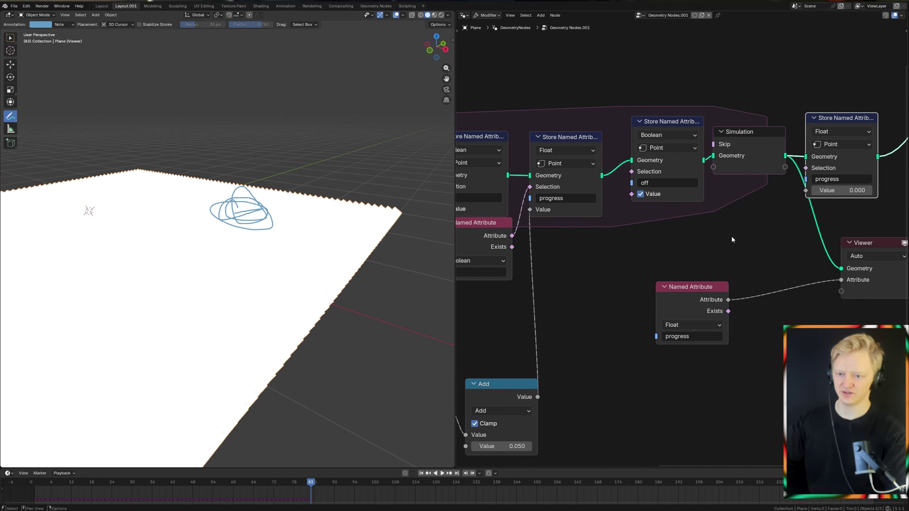
middle_drag(731, 238, 819, 234)
key(ctrl+x)
Step: Duplicate the "progress" Store Named Attribute node and insert the copy after the "off" store node inside the simulation zone
click(640, 133)
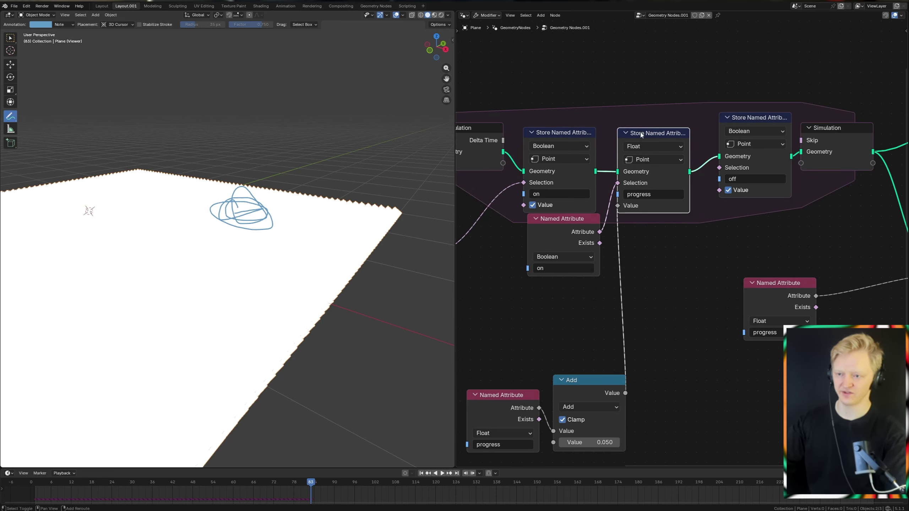
key(shift+d)
click(793, 130)
Step: Duplicate the linked "progress" Named Attribute and Add nodes beneath the second "progress" store node and change the copied Add to Subtract
middle_drag(769, 215, 761, 180)
scroll(719, 235, down, 3)
drag(586, 364, 655, 297)
middle_drag(666, 304, 541, 267)
key(shift+d)
click(722, 283)
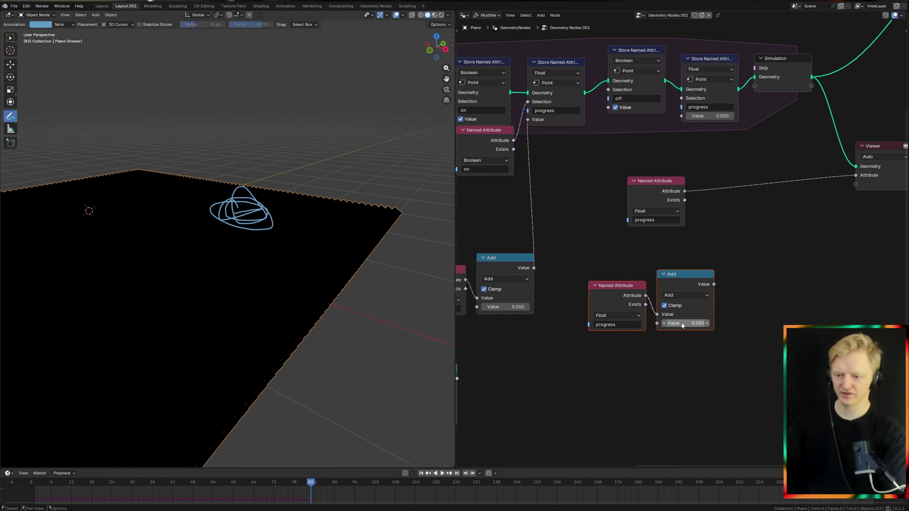
click(683, 295)
click(447, 329)
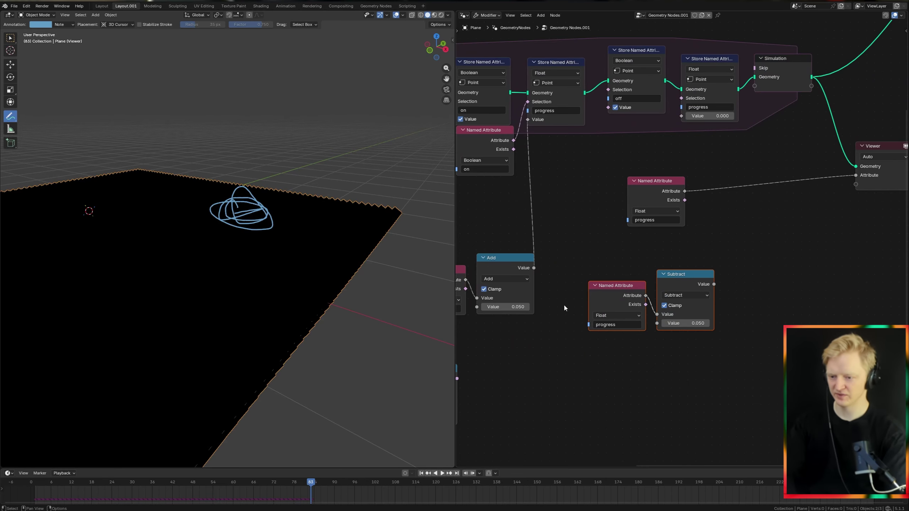
Step: Move the Viewer's Named Attribute node nearer the Viewer and feed the Subtract result into the second "progress" store node's Value
click(660, 189)
middle_drag(661, 198, 543, 251)
drag(544, 251, 715, 258)
middle_drag(613, 258, 714, 258)
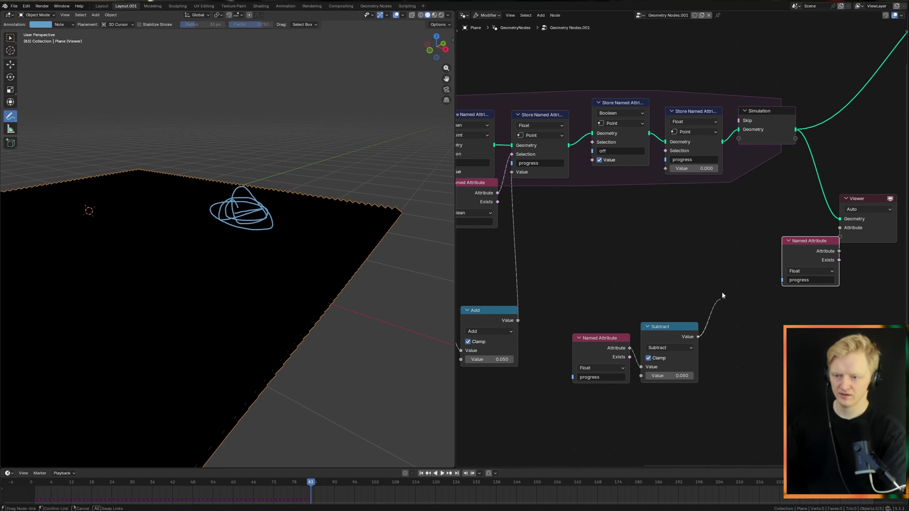
drag(662, 171, 662, 172)
Step: Move the Add node's "progress" Named Attribute aside and feed it into a new Equal compare node with B set to 1
middle_drag(635, 217, 706, 230)
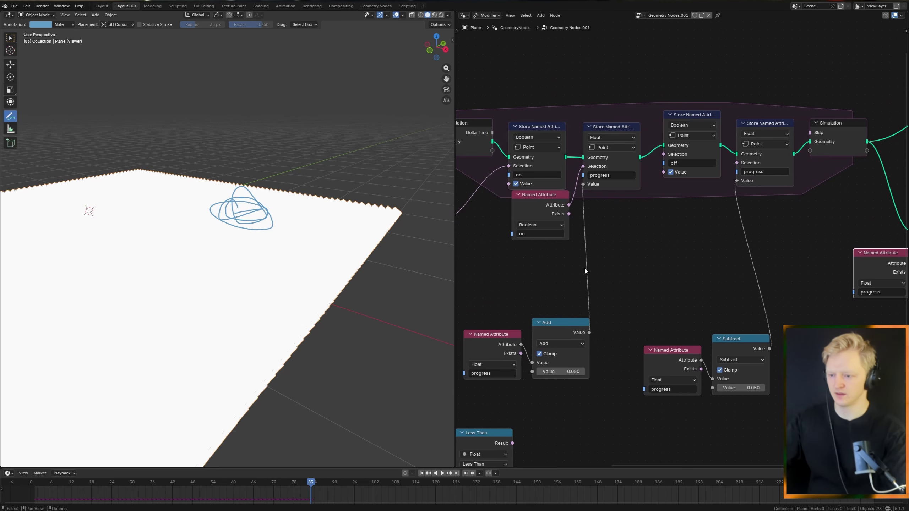
middle_drag(487, 340, 585, 302)
drag(586, 302, 534, 278)
drag(568, 283, 611, 248)
text(eq)
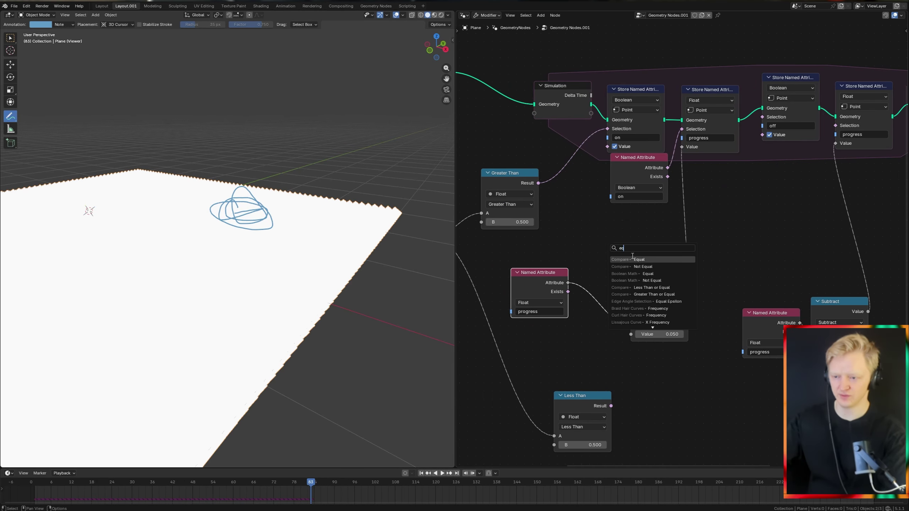
key(Return)
click(627, 224)
click(632, 260)
text(1)
key(Return)
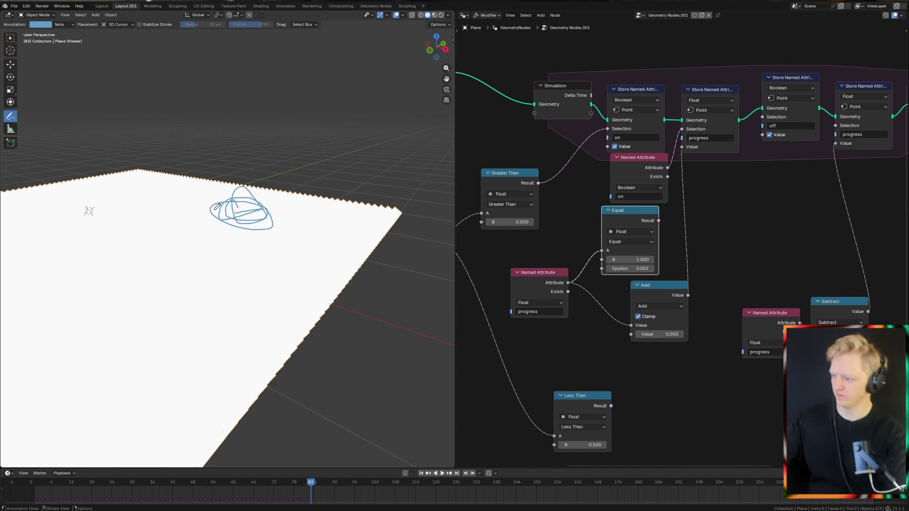
Step: Erase the viewport annotation and add an And boolean math node fed by the Equal result
ctrl+drag(285, 209, 157, 221)
mouse_move(677, 302)
middle_down()
mouse_move(539, 303)
mouse_move(600, 312)
middle_up()
scroll(615, 265, up, 2)
drag(656, 218, 657, 218)
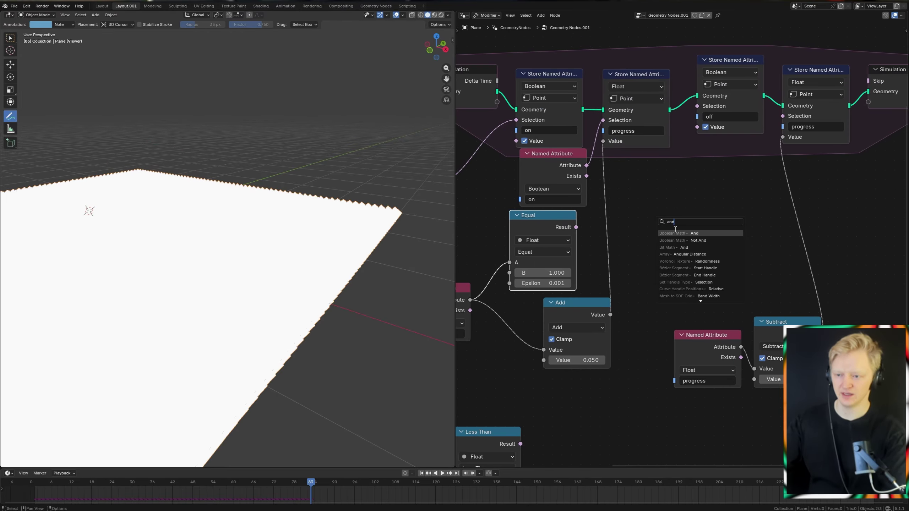
text(and)
key(Return)
Step: Move the Greater Than node closer to the "on" store node and try shifting the Less Than node
middle_drag(608, 294, 750, 219)
middle_drag(478, 218, 599, 251)
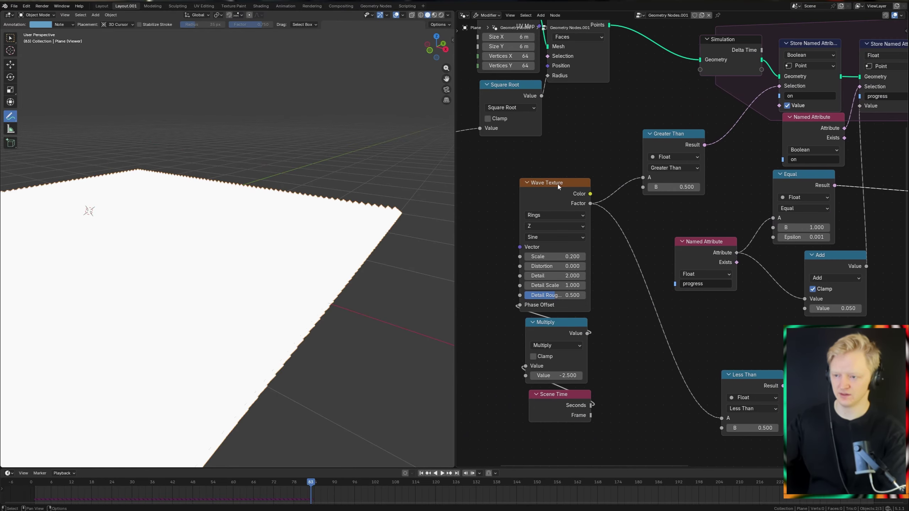
drag(754, 384, 744, 372)
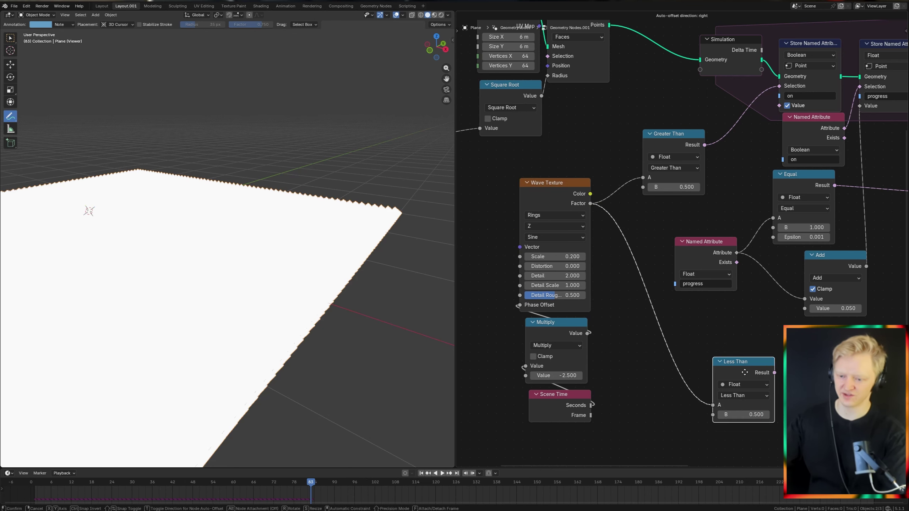
right_click(744, 371)
middle_drag(710, 271, 614, 357)
drag(587, 222, 620, 205)
middle_drag(630, 369, 582, 230)
drag(614, 329, 620, 304)
right_click(620, 304)
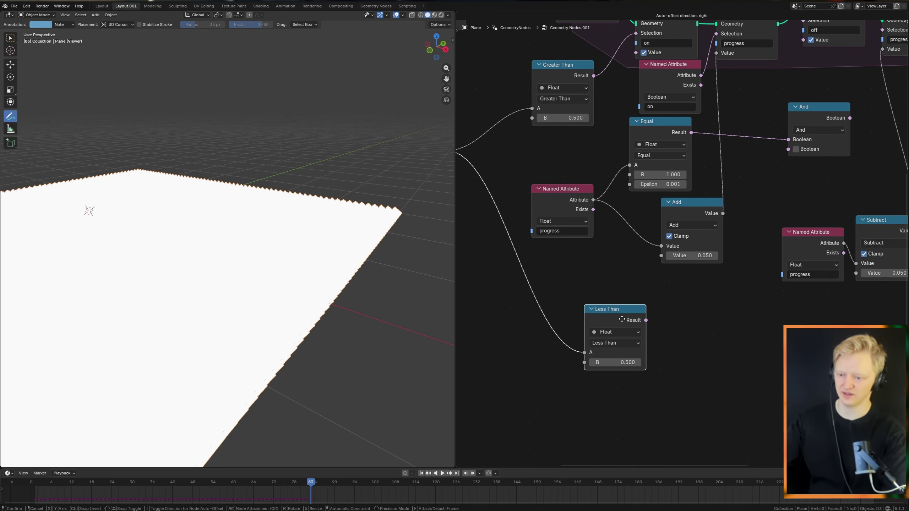
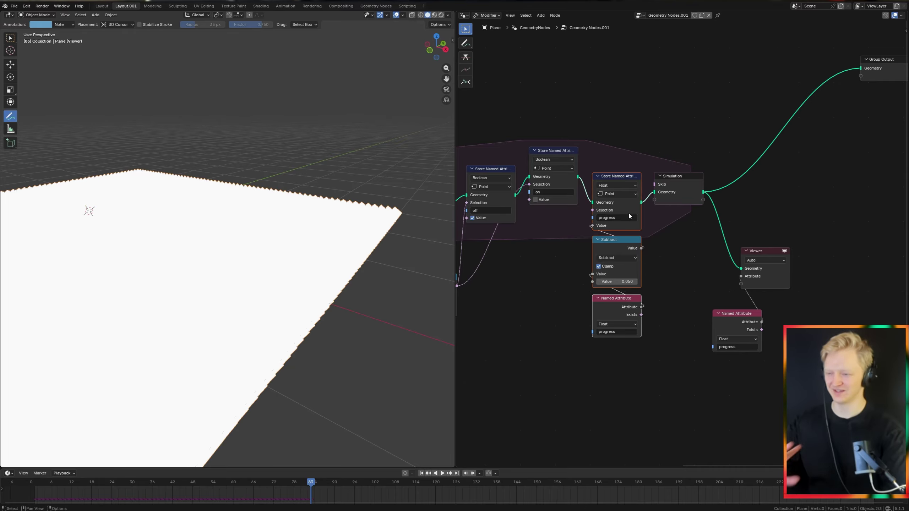
Step: Review the simulation zone's node chain and play the simulation from the first frame to check the viewed "progress" attribute
scroll(627, 212, down, 4)
middle_drag(564, 251, 654, 272)
scroll(662, 251, up, 6)
drag(604, 185, 589, 181)
scroll(583, 238, down, 1)
middle_drag(582, 244, 698, 214)
click(551, 175)
middle_drag(618, 246, 573, 249)
middle_drag(686, 250, 704, 258)
scroll(619, 254, up, 2)
key(shift+Left)
key(space)
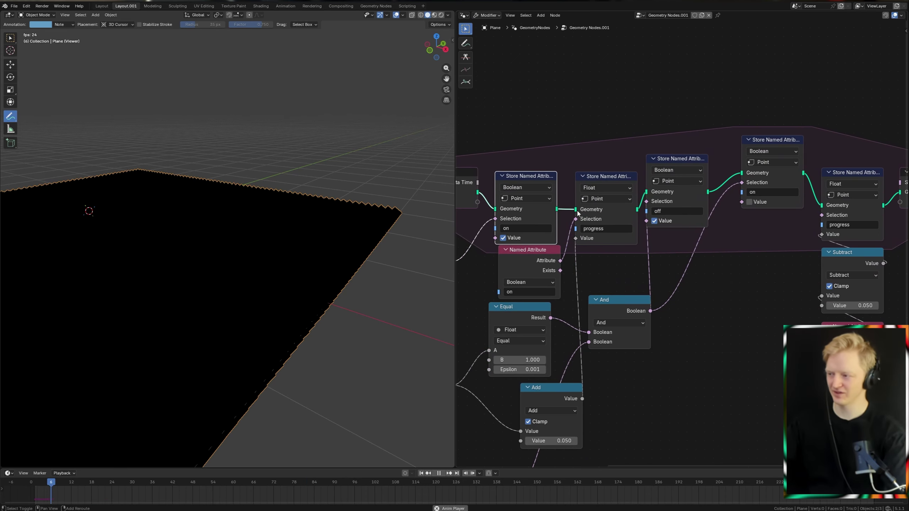
key(space)
middle_drag(763, 293, 590, 282)
middle_drag(804, 317, 722, 304)
click(794, 272)
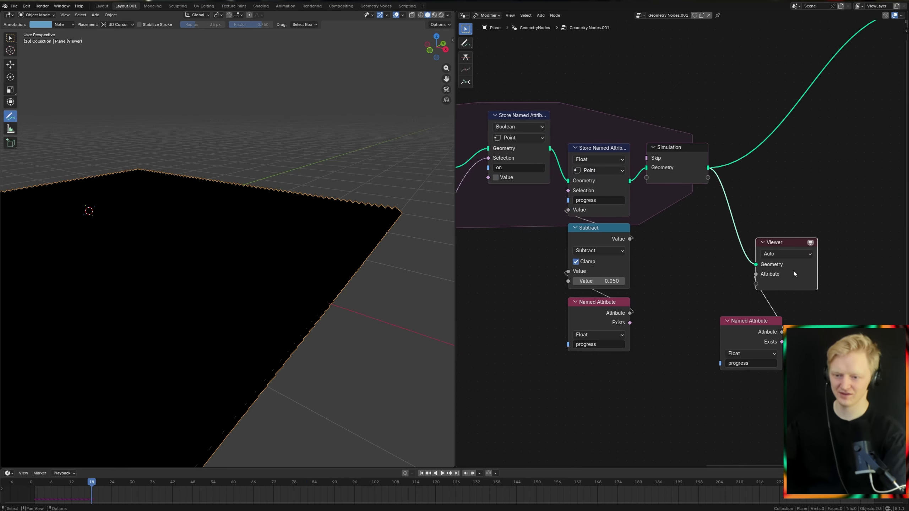
key(shift+Left)
Step: Rearrange the "off", second "on" and second "progress" store nodes along the end of the simulation zone
middle_drag(483, 207, 667, 220)
drag(611, 147, 627, 136)
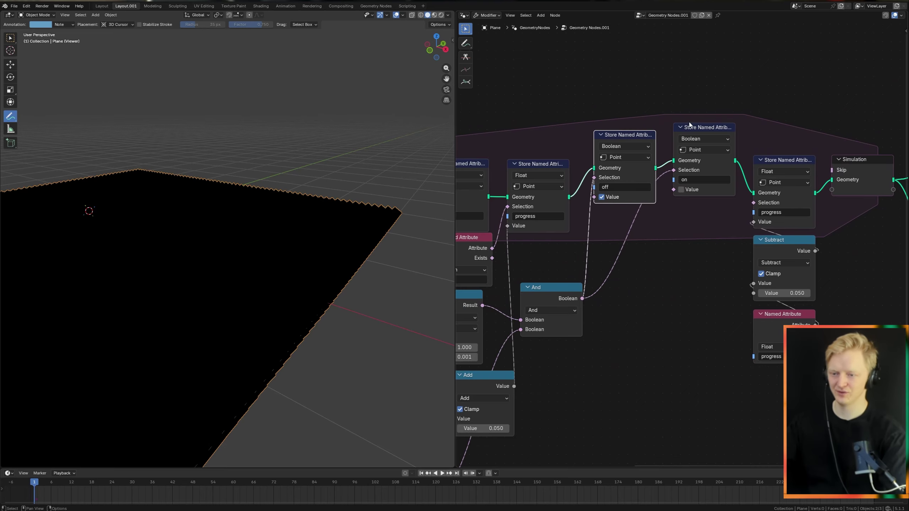
drag(691, 126, 695, 148)
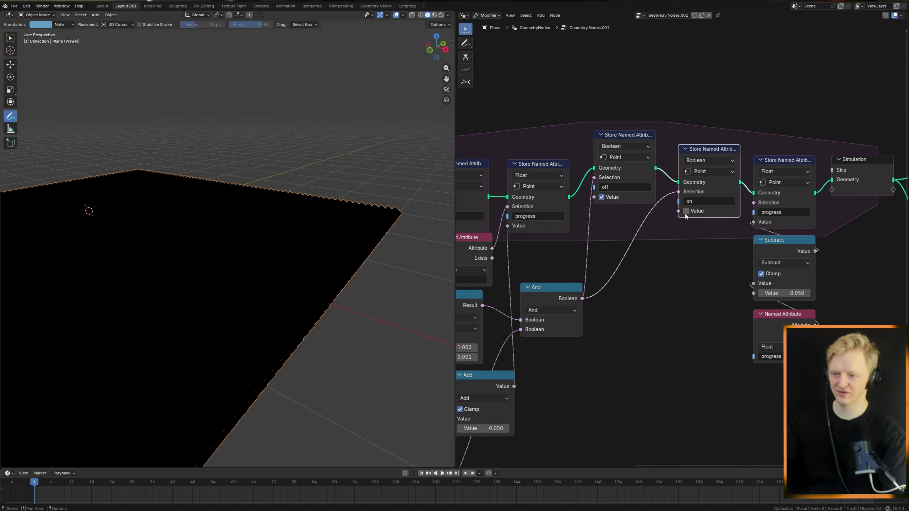
mouse_move(628, 136)
mouse_down()
mouse_move(623, 128)
mouse_move(625, 136)
mouse_up()
middle_drag(676, 171, 610, 178)
mouse_move(706, 164)
mouse_down()
mouse_move(712, 156)
mouse_move(702, 160)
mouse_up()
Step: Duplicate the "progress" Named Attribute node, make it read the Boolean "off", and connect it to the second "progress" store node's Selection
scroll(703, 223, down, 3)
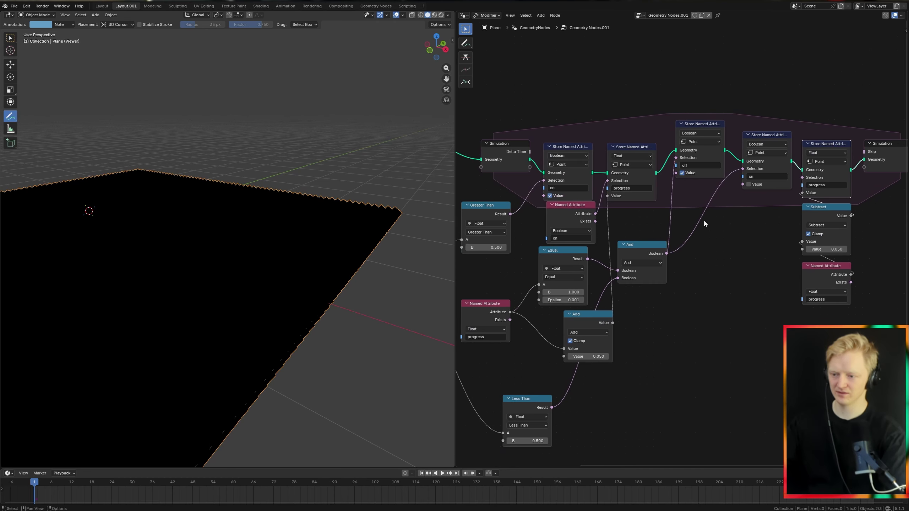
click(827, 277)
key(shift+d)
click(732, 288)
click(738, 310)
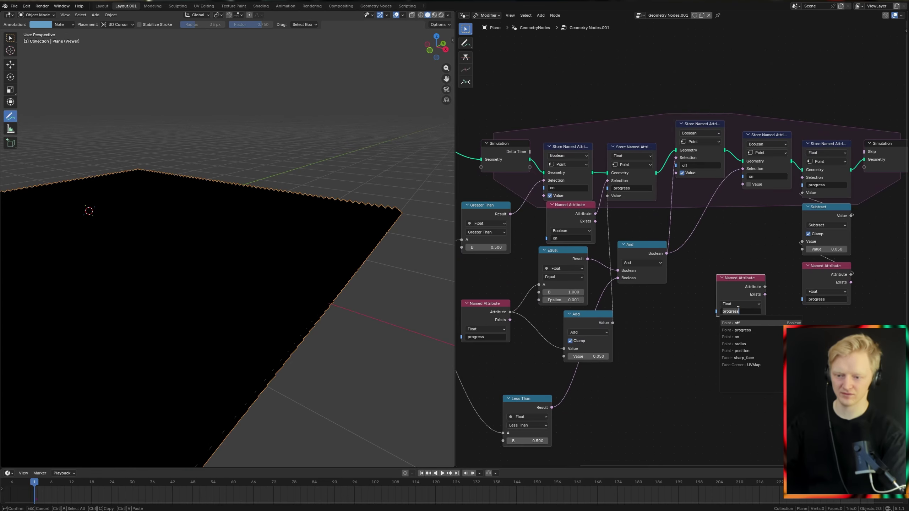
click(743, 322)
middle_drag(743, 322, 641, 358)
scroll(641, 358, up, 1)
drag(640, 315, 579, 226)
drag(616, 258, 704, 203)
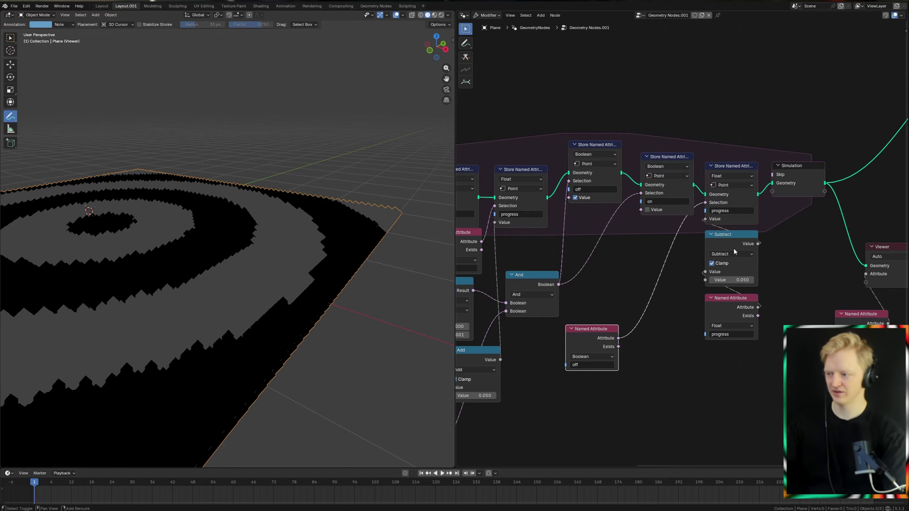
Step: Play the simulation to check the viewed "progress" attribute and review the first "on" store node
key(space)
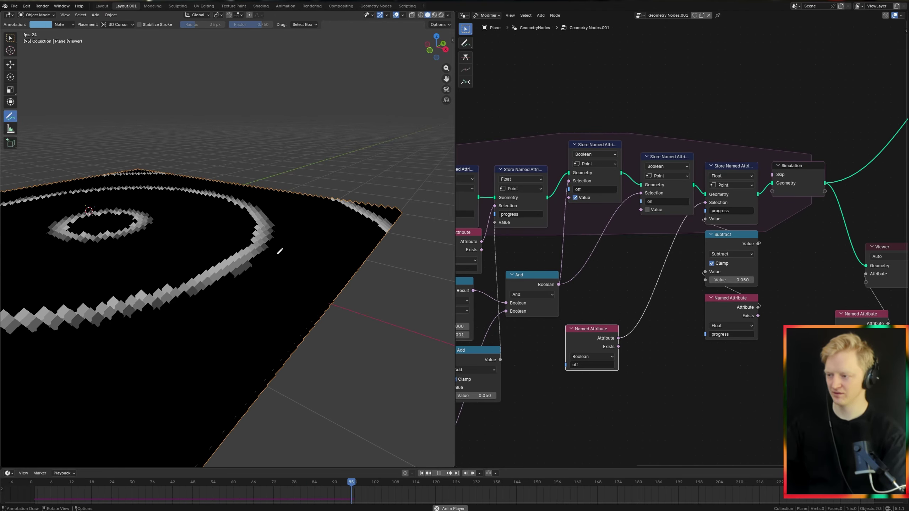
key(space)
scroll(533, 255, down, 4)
middle_drag(533, 255, 694, 267)
scroll(694, 267, up, 6)
click(613, 175)
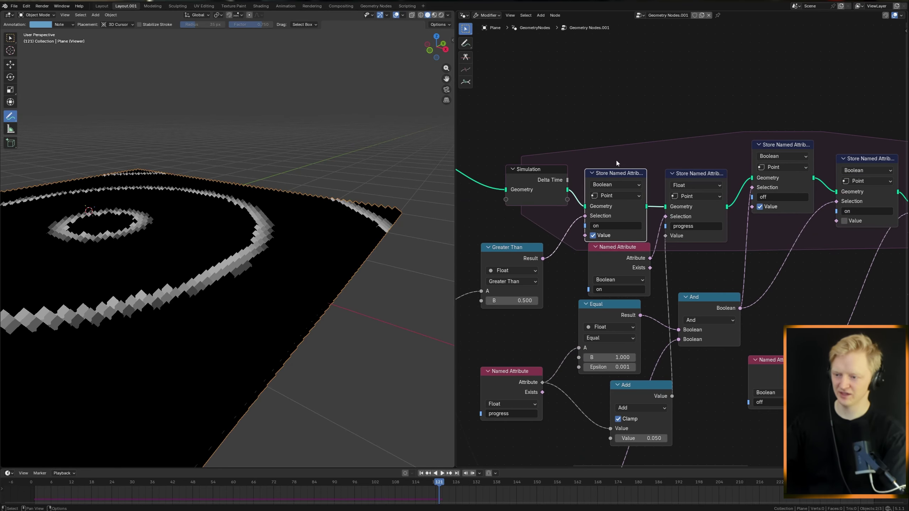
Step: Mark the fading ring edge with annotation strokes and trace the node chain through to the simulation output
drag(272, 215, 288, 248)
drag(355, 243, 273, 247)
middle_drag(506, 286, 657, 231)
click(525, 259)
scroll(549, 255, down, 5)
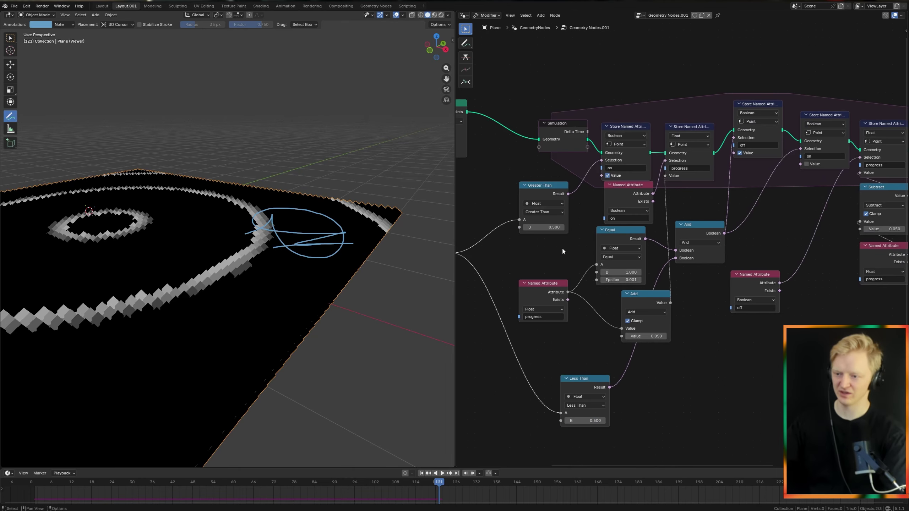
scroll(560, 212, up, 2)
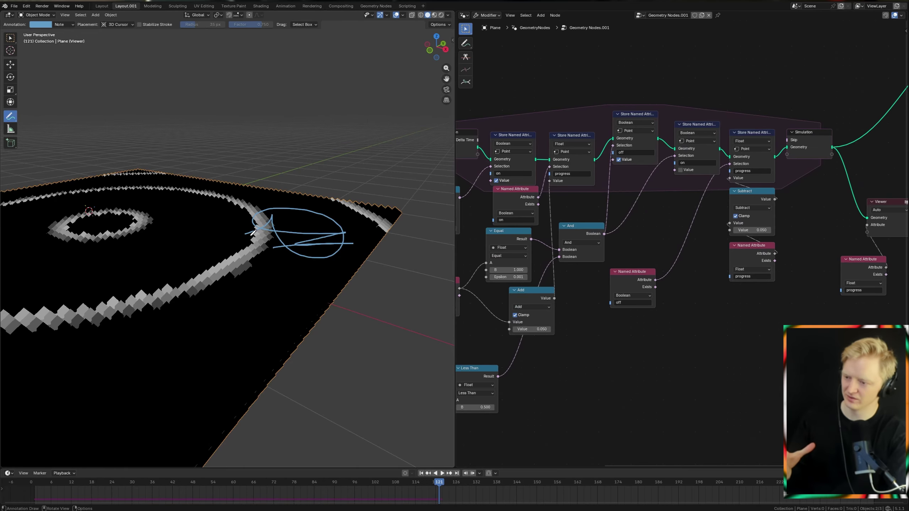
scroll(660, 292, up, 4)
middle_drag(661, 292, 602, 288)
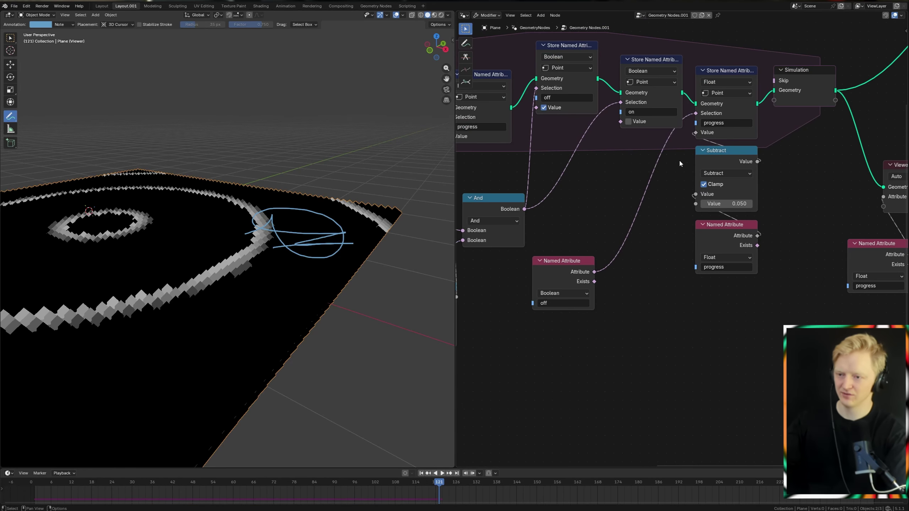
middle_drag(679, 159, 620, 250)
middle_drag(591, 335, 683, 368)
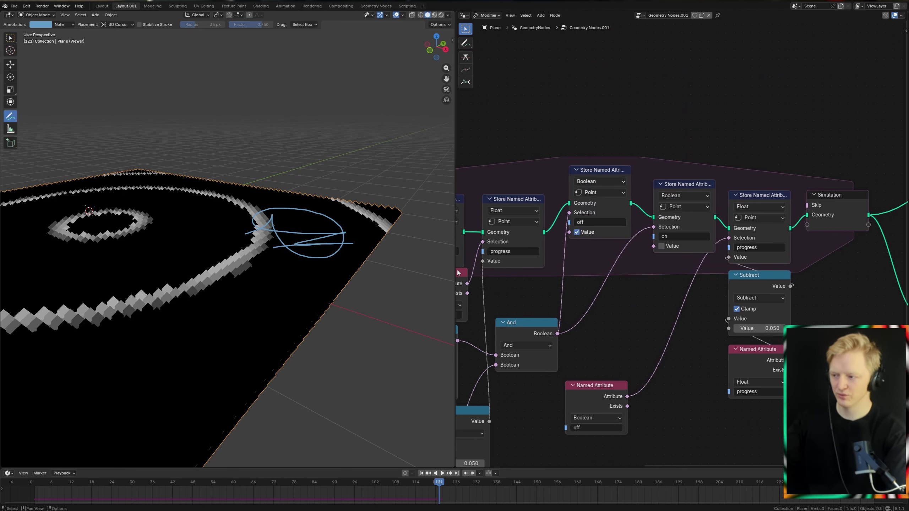
Step: Replay the simulation from the first frame, stop at frame 14, and annotate the ring edge with an arrow and "1 → 0"
key(shift+Left)
key(space)
key(space)
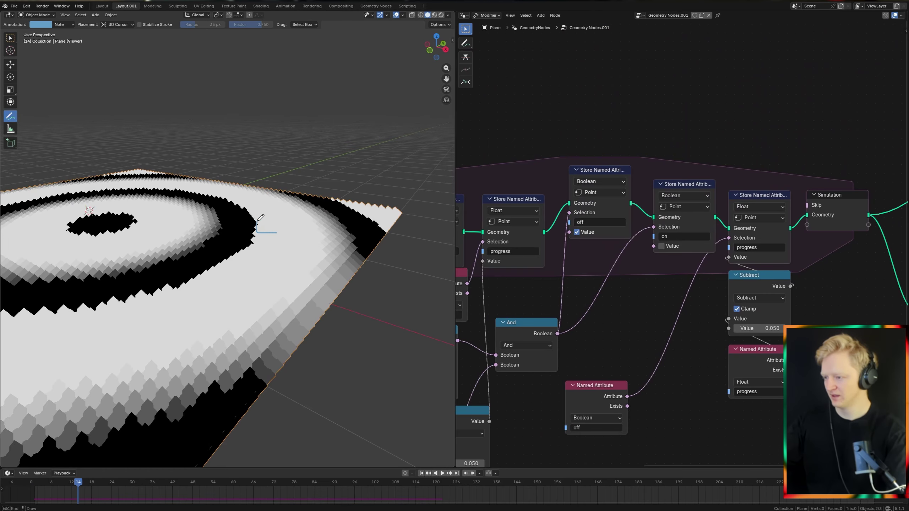
shift+middle_drag(288, 236, 229, 179)
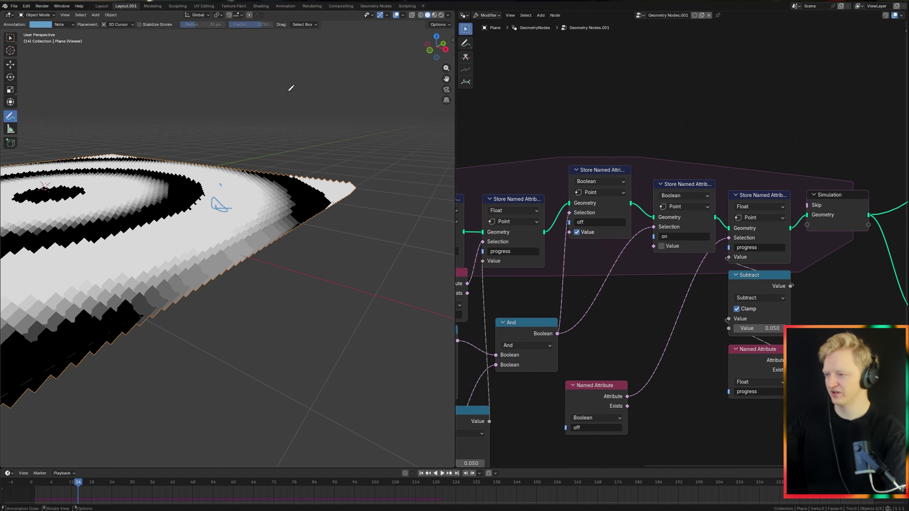
shift+middle_drag(218, 203, 254, 238)
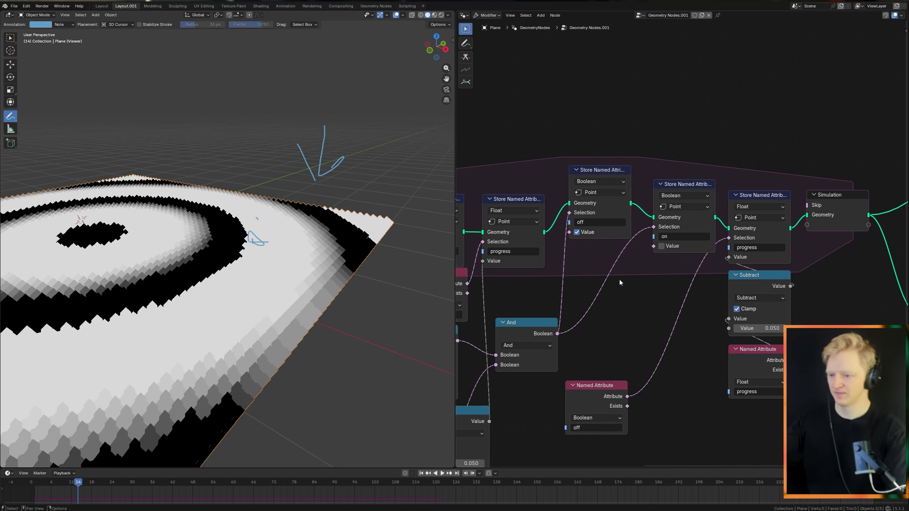
middle_drag(612, 304, 673, 272)
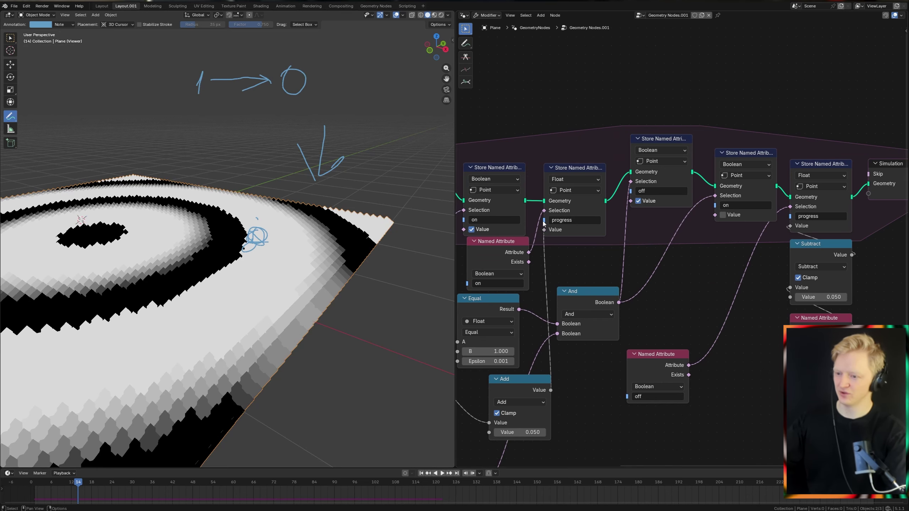
Step: Shift the Greater Than node away from the first "on" store node and insert an And boolean math node between them
middle_drag(543, 223, 672, 217)
scroll(620, 195, up, 1)
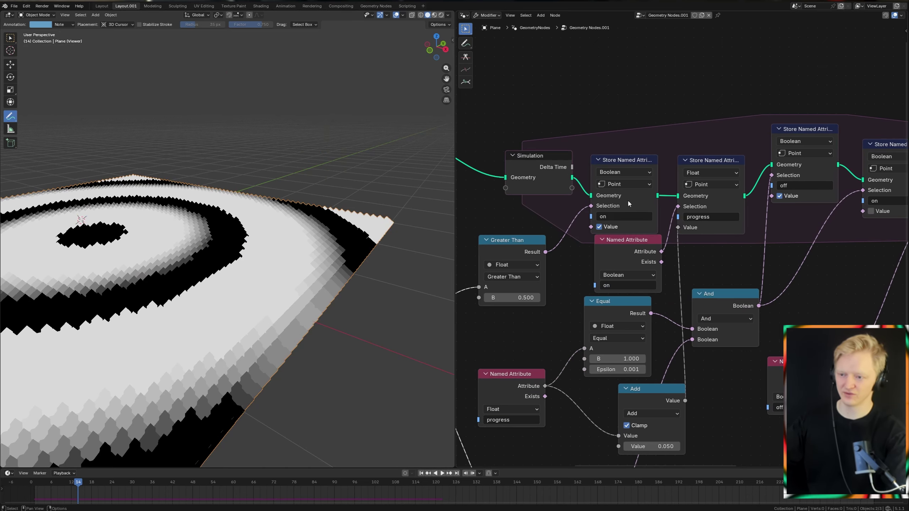
click(601, 181)
scroll(601, 181, down, 2)
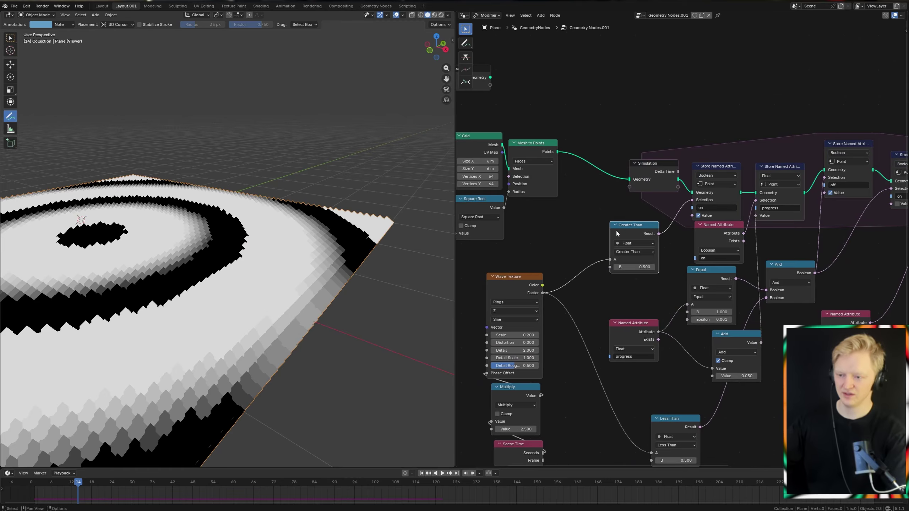
drag(615, 228, 588, 225)
drag(598, 224, 627, 232)
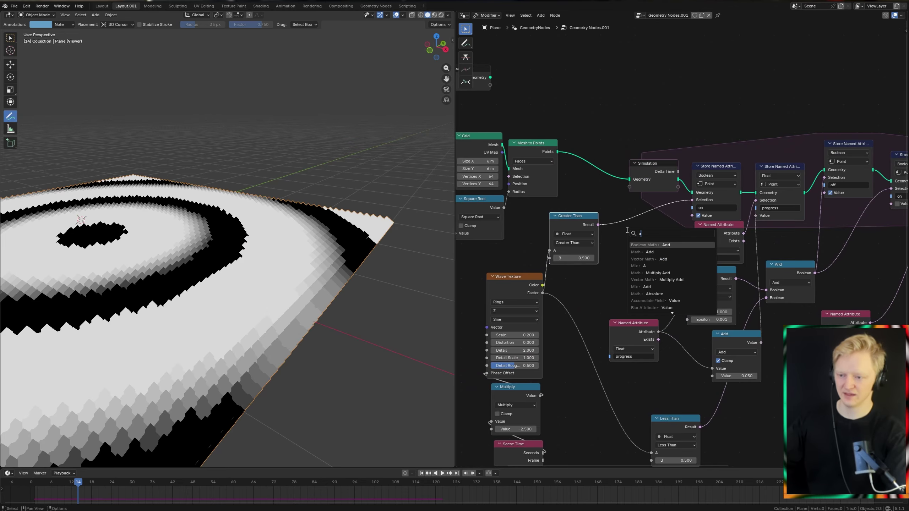
text(and)
key(Return)
click(631, 216)
Step: Duplicate the "off" Named Attribute node, invert it with a Not node, and feed the result into the new And node's second input
middle_drag(652, 256, 600, 250)
drag(770, 298, 468, 274)
middle_drag(564, 293, 595, 288)
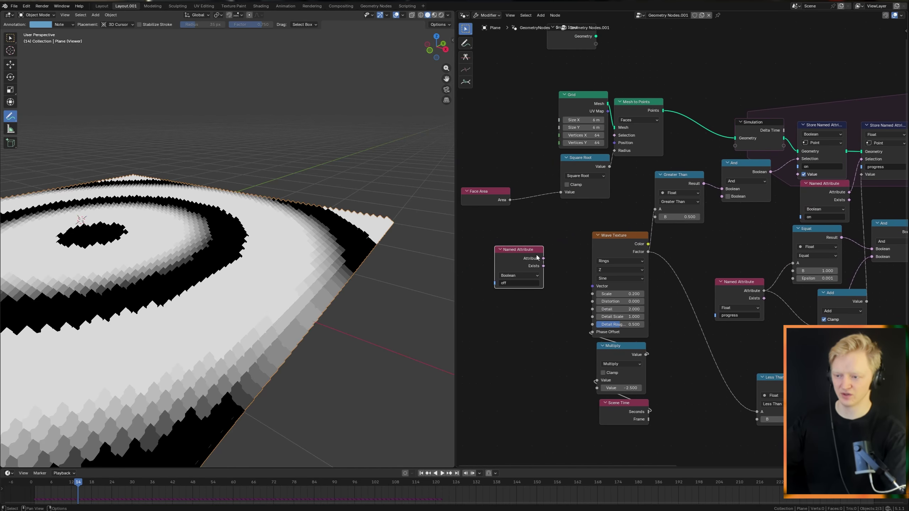
mouse_move(537, 254)
mouse_down()
mouse_move(525, 261)
mouse_move(554, 257)
mouse_up()
text(not)
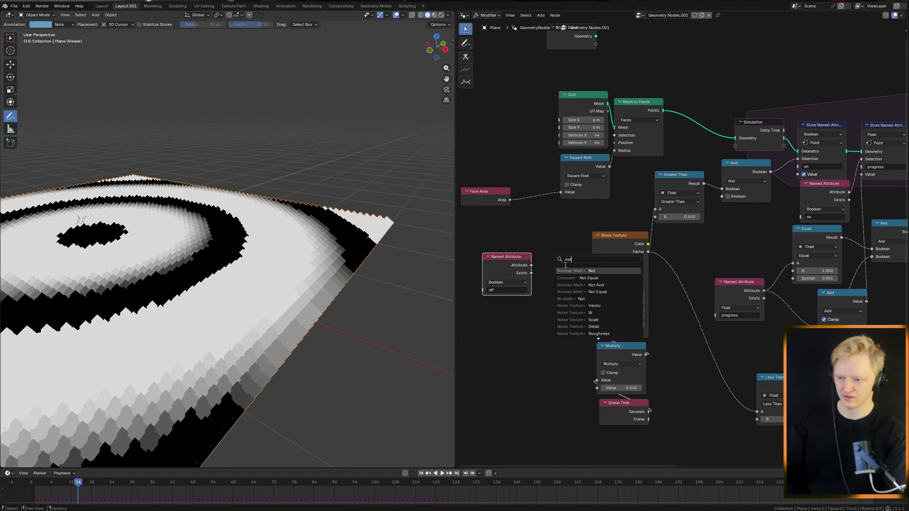
key(Return)
drag(716, 198, 717, 199)
Step: Move the Wave Texture, Multiply and Scene Time nodes lower and tuck the Not and "off" attribute nodes beneath the And and Greater Than nodes
scroll(692, 246, down, 4)
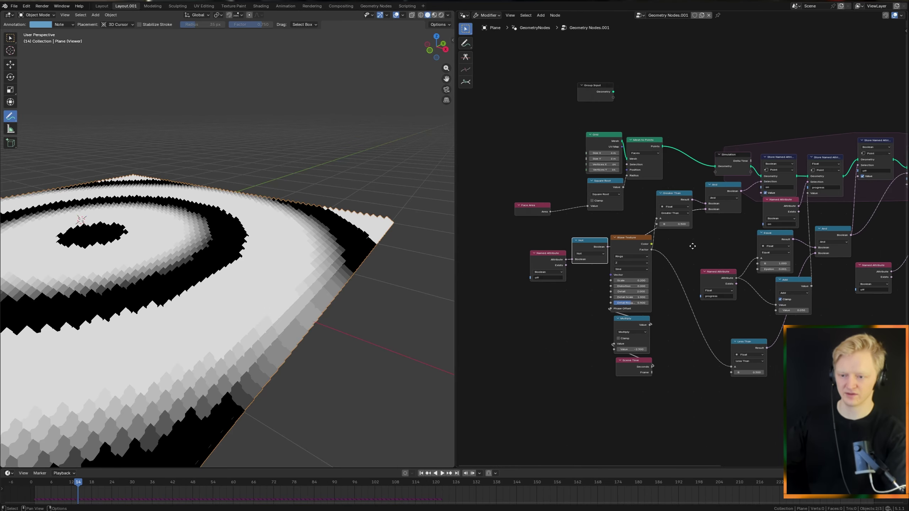
scroll(691, 246, up, 4)
middle_drag(651, 281, 662, 210)
drag(605, 369, 631, 244)
key(g)
click(555, 356)
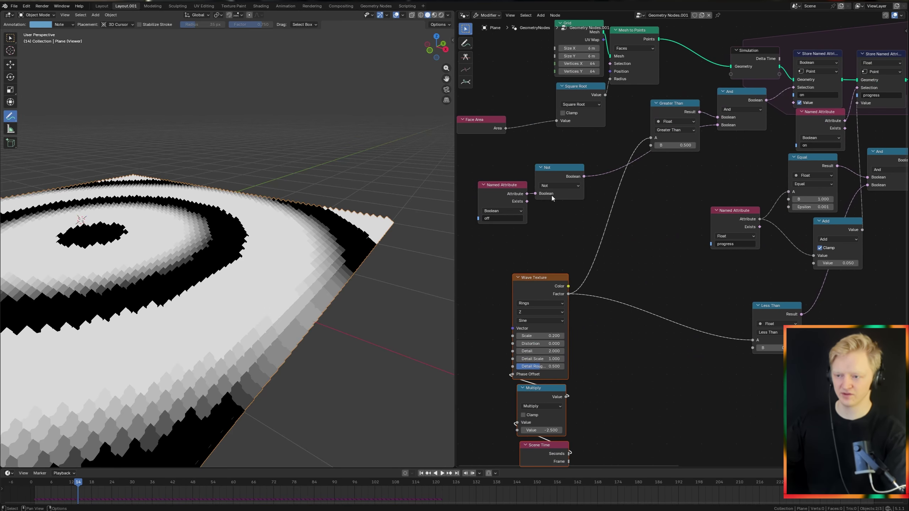
drag(552, 198, 735, 167)
drag(514, 201, 685, 174)
middle_drag(739, 176, 599, 246)
Step: Play the simulation and examine how the "off", "on" and "progress" store nodes depend on one another
key(space)
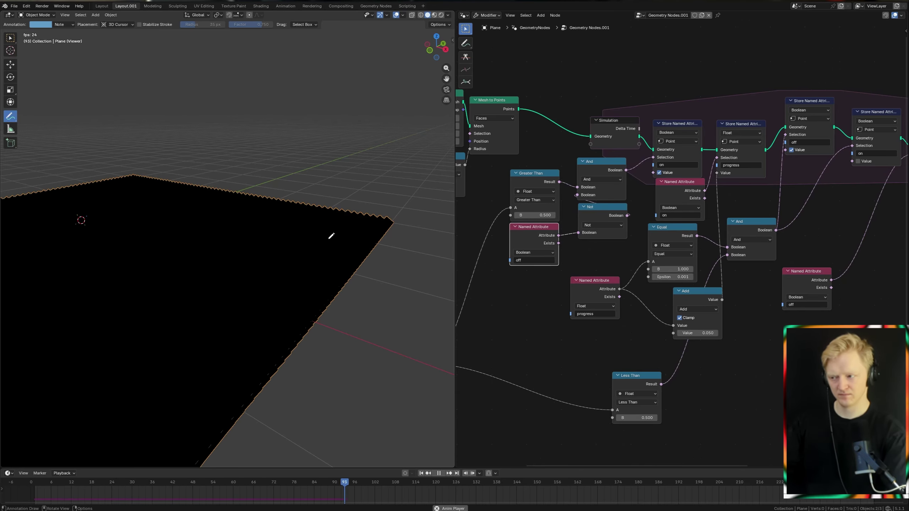
key(space)
middle_drag(698, 250, 548, 284)
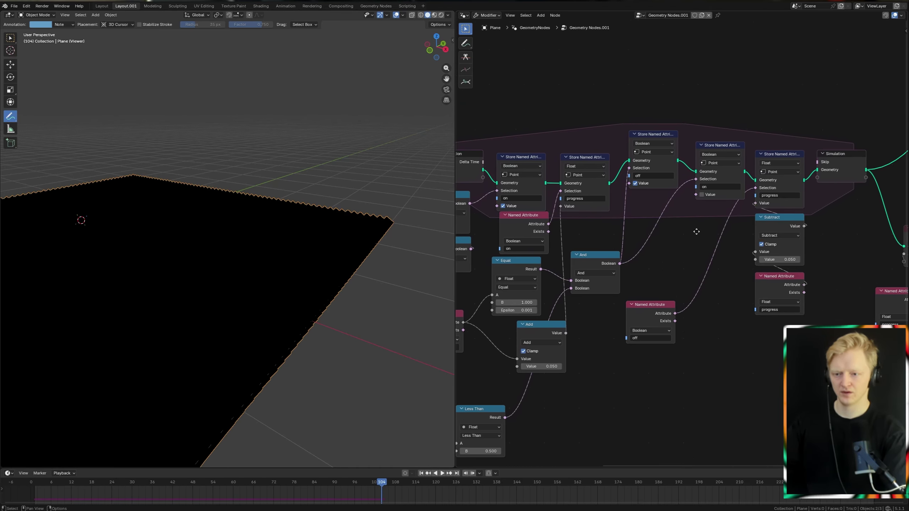
scroll(550, 238, up, 2)
drag(552, 170, 543, 174)
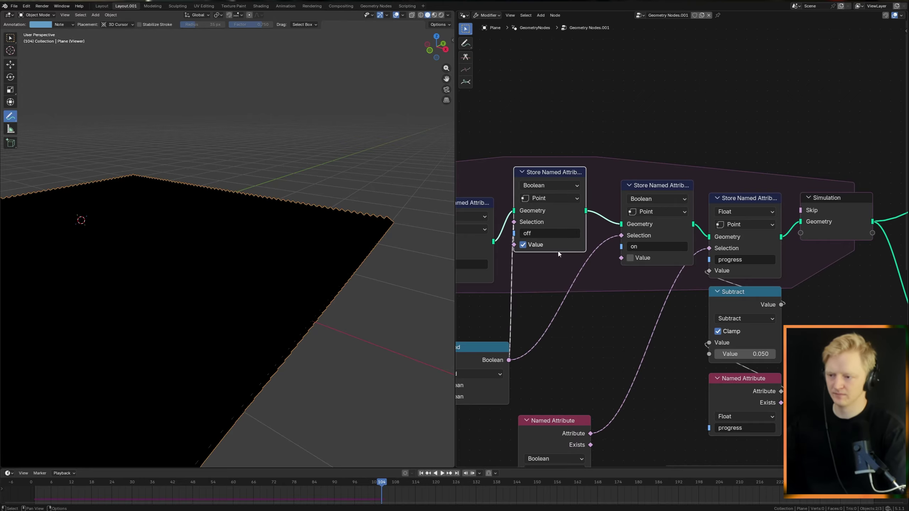
scroll(526, 184, down, 7)
middle_drag(509, 255, 632, 219)
scroll(631, 220, up, 7)
click(571, 141)
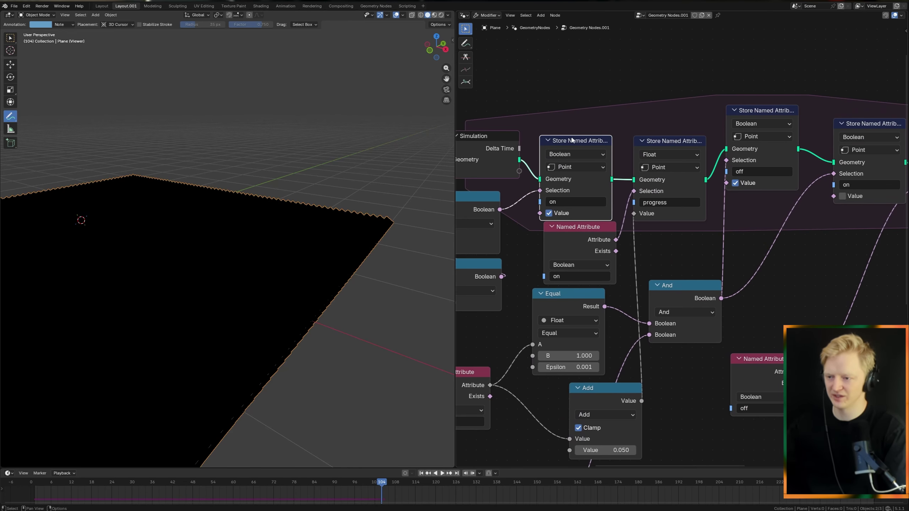
scroll(712, 221, down, 4)
middle_drag(712, 220, 585, 239)
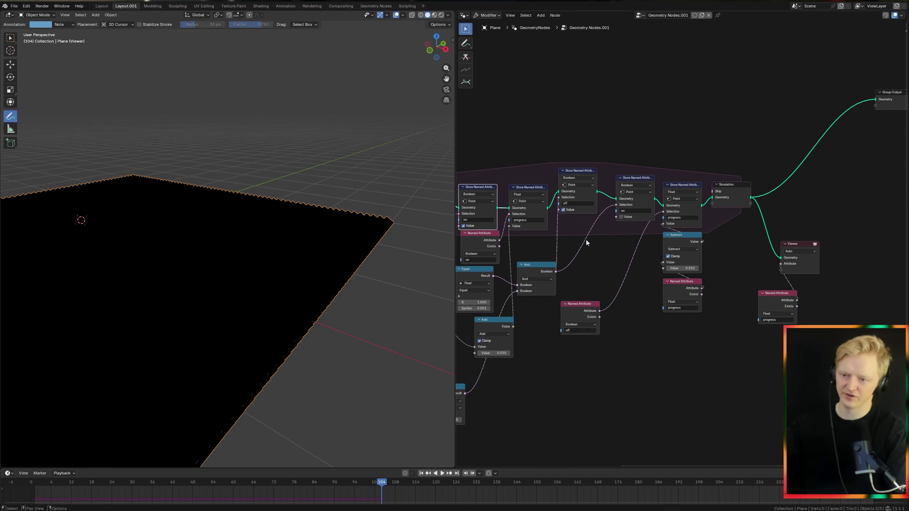
scroll(615, 265, up, 4)
Step: Paste a copy of the "off" store node between the second "progress" store node and the simulation output, with its Value disabled
middle_drag(615, 267, 713, 301)
click(584, 212)
key(ctrl+c)
middle_drag(584, 212, 501, 239)
key(ctrl+v)
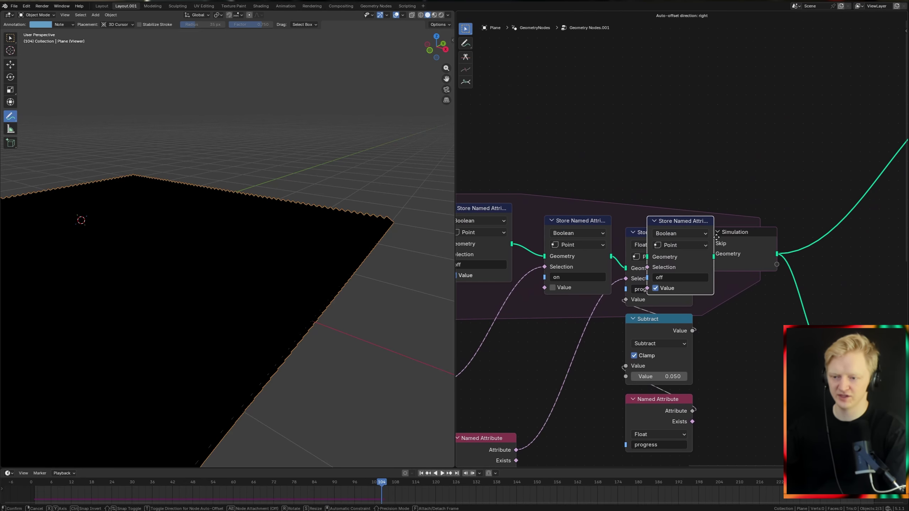
click(731, 249)
middle_drag(731, 249, 608, 222)
middle_drag(622, 302, 596, 289)
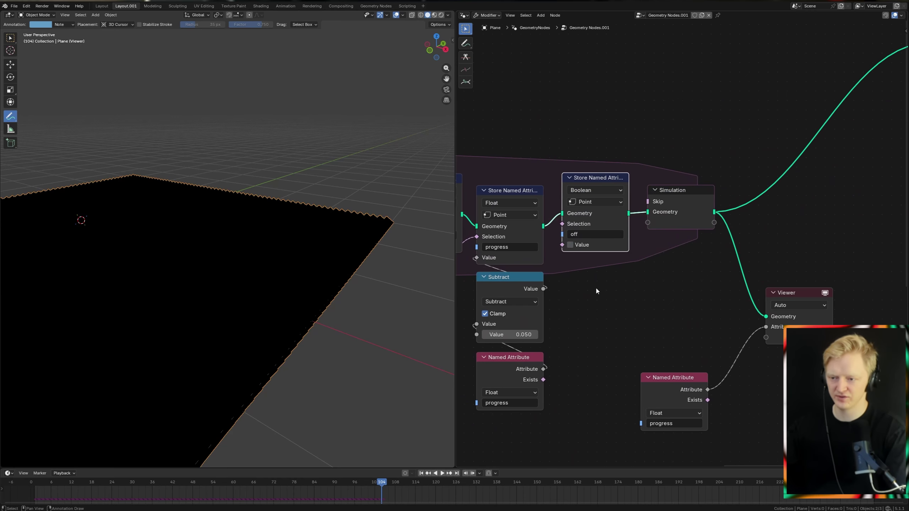
Step: Shift the pasted "off" store node, simulation output, Viewer and its attribute node away from the second "progress" store node to make space
drag(596, 289, 662, 160)
key(c)
click(701, 368)
click(752, 354)
key(Escape)
key(g)
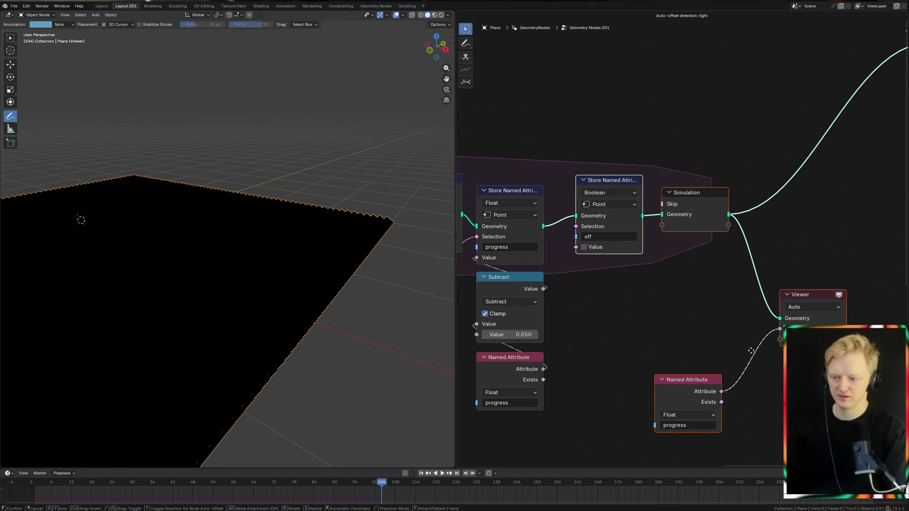
click(848, 362)
middle_drag(638, 354, 783, 254)
Step: Add an Equal compare node testing "progress" against 0.000 and connect its Result to the last "off" store node's Selection
click(685, 261)
middle_drag(700, 266, 595, 244)
drag(587, 242, 636, 229)
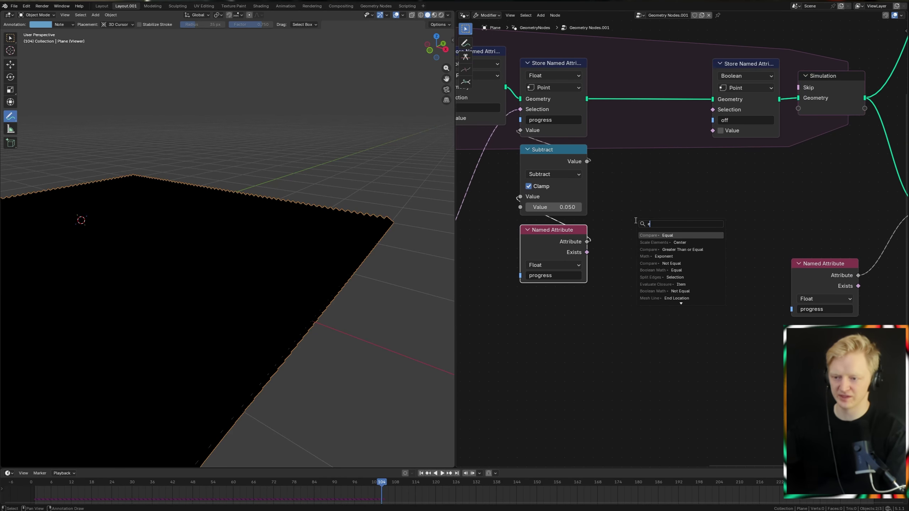
click(669, 274)
middle_drag(697, 218, 665, 249)
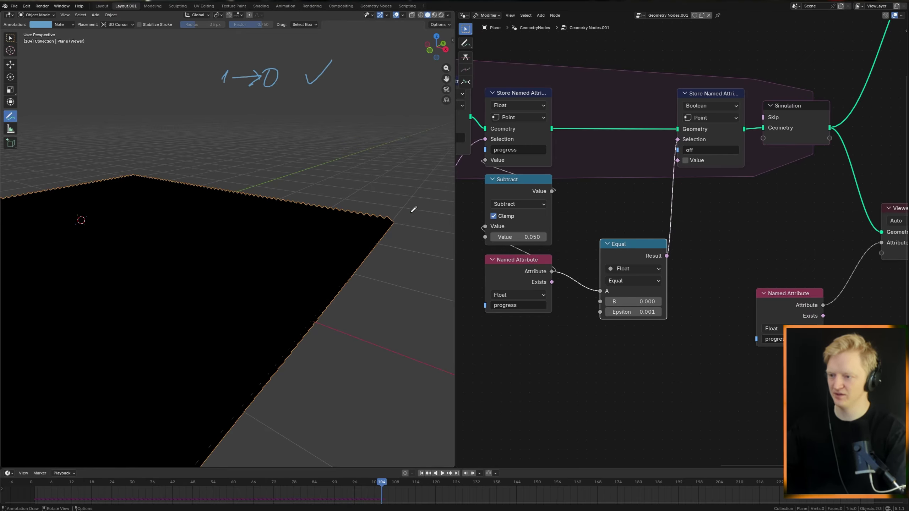
Step: Add an And boolean math node fed by the new Equal node's Result near the last "off" store node
middle_drag(666, 263, 705, 247)
drag(706, 238, 737, 232)
text(a)
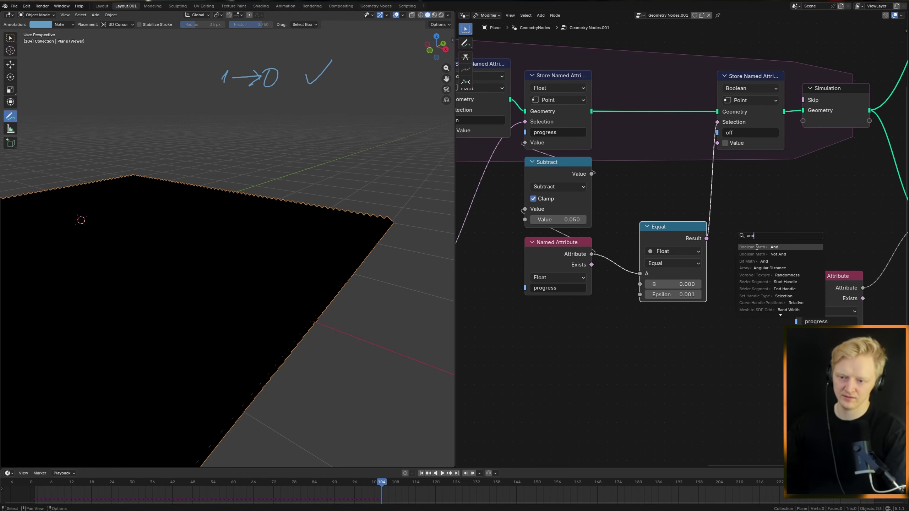
text(nd)
click(757, 247)
click(716, 210)
Step: Examine the Wave Texture's Factor output and the Less Than node's link to the And condition
scroll(716, 209, down, 7)
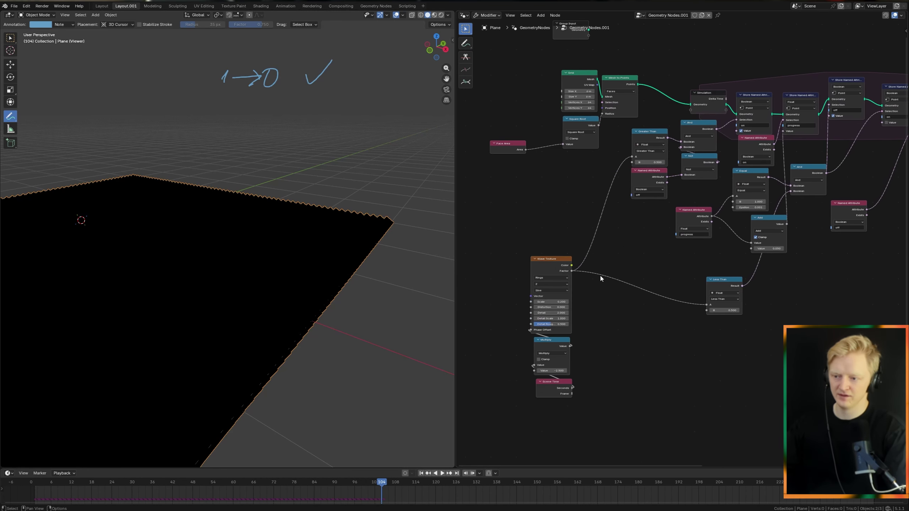
click(565, 267)
middle_drag(755, 292, 550, 250)
scroll(549, 250, up, 4)
drag(515, 242, 512, 240)
right_click(513, 240)
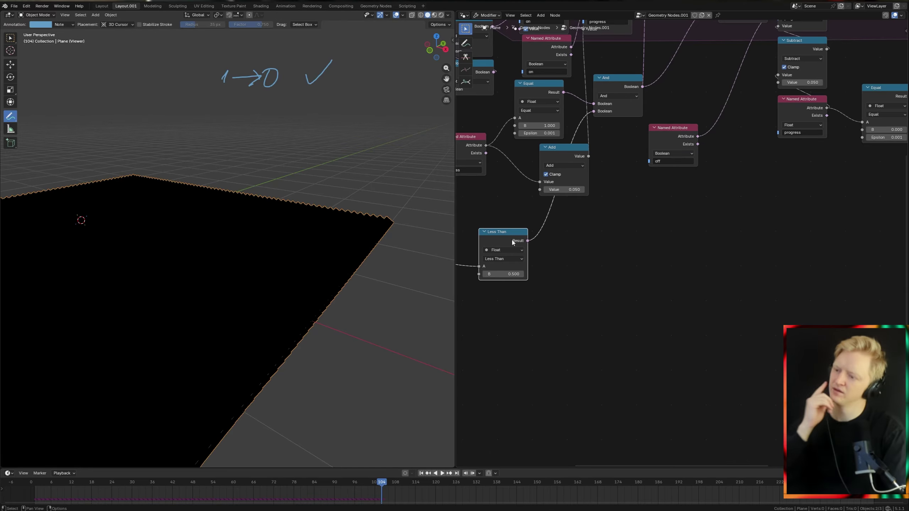
middle_drag(517, 237, 630, 295)
scroll(596, 263, down, 4)
scroll(593, 171, up, 4)
middle_drag(593, 172, 571, 206)
Step: Set the viewport to the front view, annotate the "> 0.5" condition with a rising arrow, and review the Greater Than node's chain
middle_drag(345, 101, 400, 157)
key(KP_1)
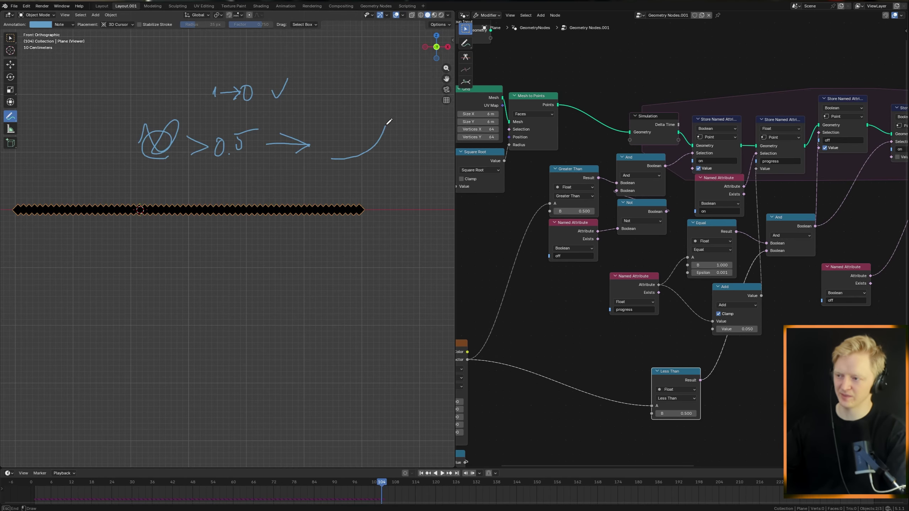
middle_drag(707, 238, 658, 242)
scroll(658, 242, down, 1)
middle_drag(658, 241, 711, 190)
click(614, 136)
middle_drag(614, 136, 504, 215)
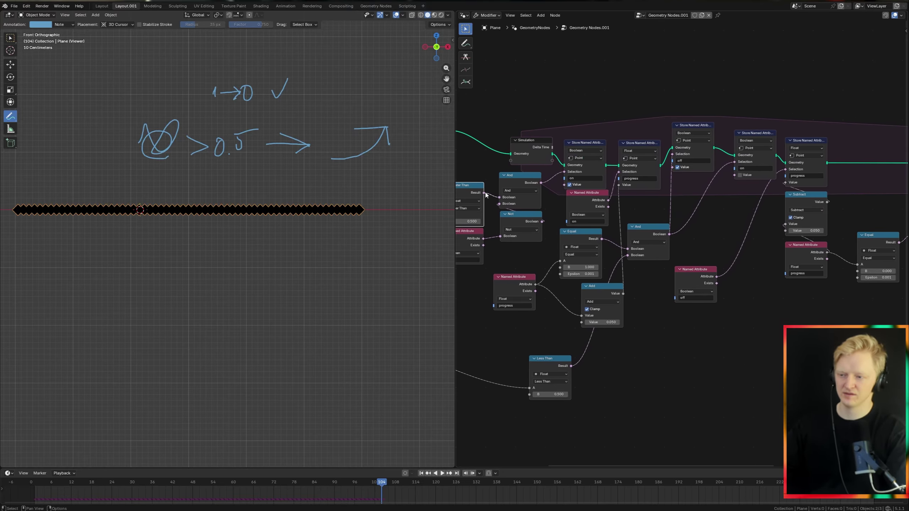
Step: Feed the Greater Than Result and the Equal Result into the And node before the last "off" store, and return to frame 1
mouse_move(765, 250)
mouse_down()
mouse_move(889, 255)
mouse_move(776, 243)
mouse_up()
middle_drag(747, 278, 757, 284)
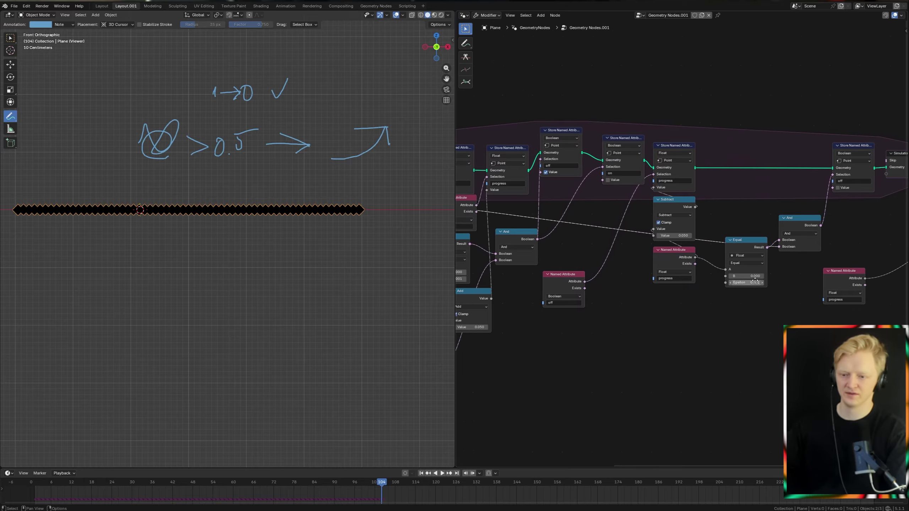
key(shift+Left)
middle_drag(844, 243, 602, 271)
scroll(603, 269, up, 2)
click(649, 180)
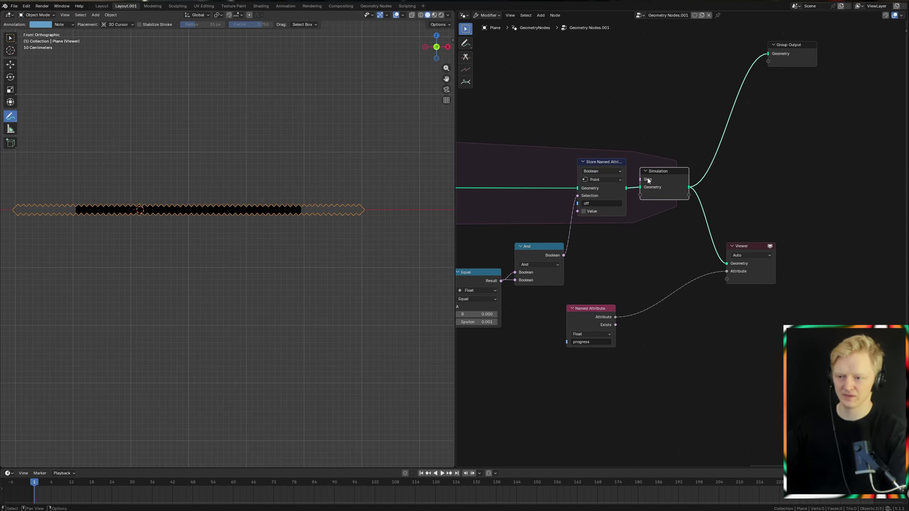
Step: Play the simulation in perspective view and circle an area near the grid's far corner with an annotation
middle_drag(272, 172, 283, 234)
key(space)
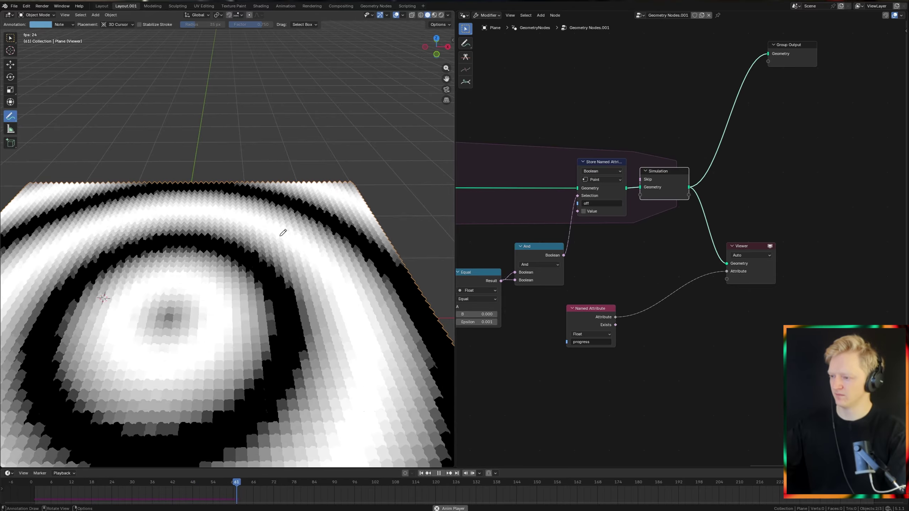
mouse_move(283, 233)
middle_down()
mouse_move(315, 244)
mouse_move(307, 240)
middle_up()
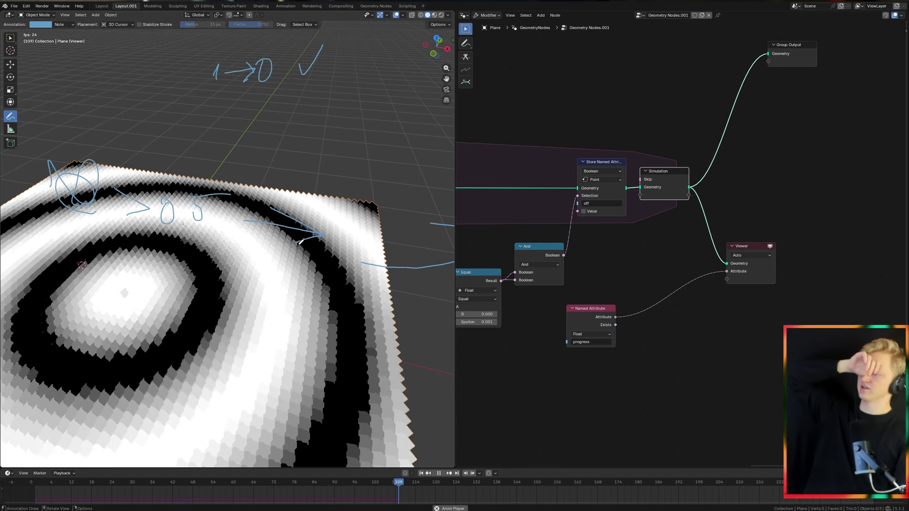
mouse_move(272, 227)
mouse_down()
mouse_move(251, 251)
mouse_move(301, 241)
mouse_up()
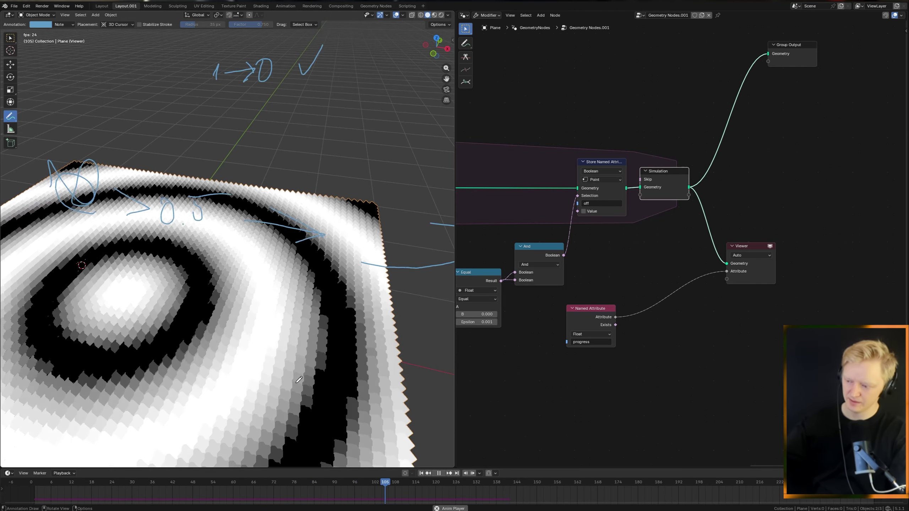
key(space)
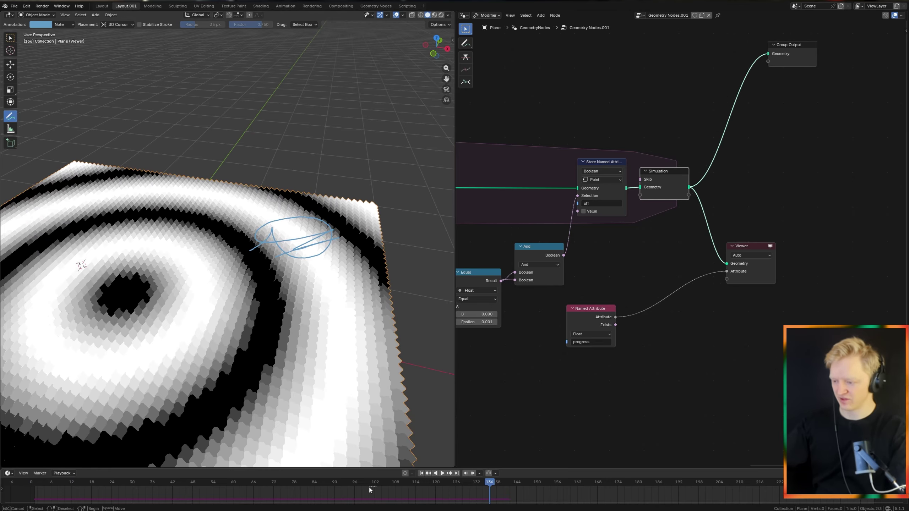
Step: Scrub back to an early frame and replay the simulation to examine the "progress" rings
drag(369, 487, 361, 487)
drag(358, 483, 83, 480)
key(space)
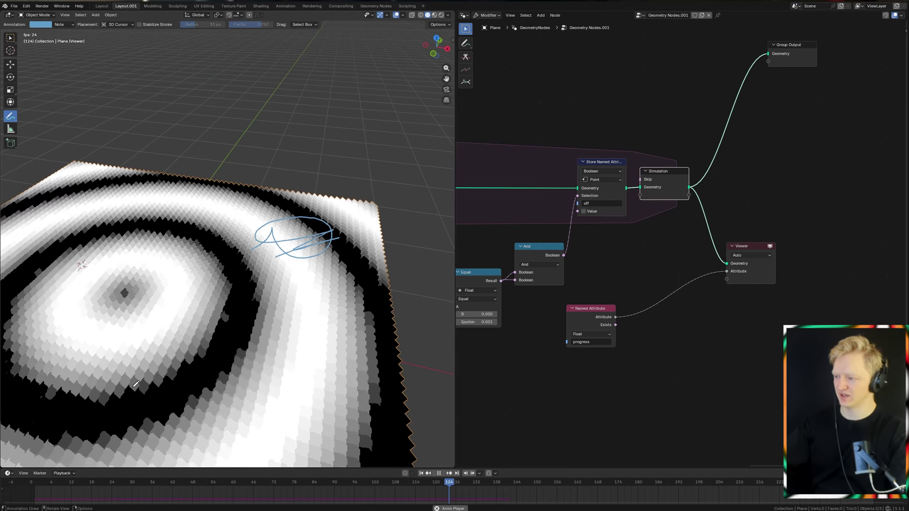
middle_drag(135, 384, 254, 344)
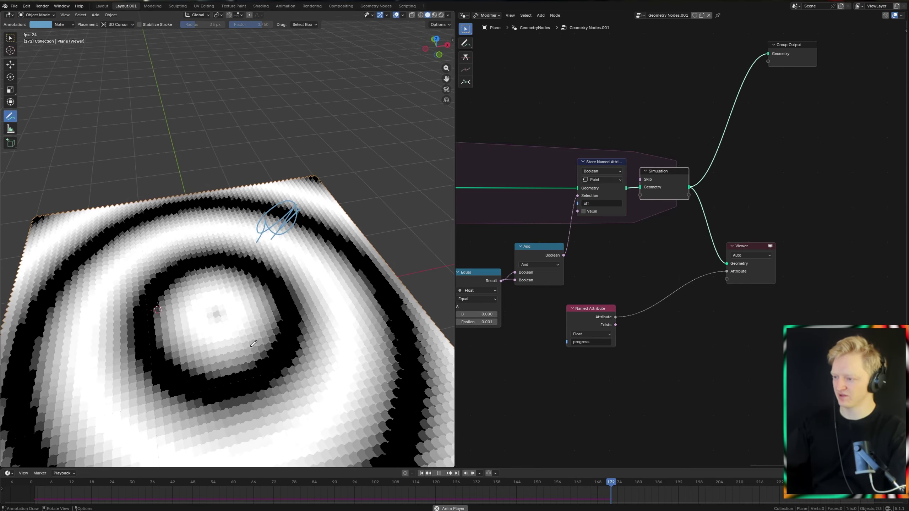
scroll(265, 339, up, 3)
key(space)
Step: Examine the circled points up close while advancing the animation five frames one at a time
scroll(467, 306, down, 3)
middle_drag(522, 304, 464, 279)
shift+middle_drag(323, 238, 220, 264)
scroll(220, 264, up, 5)
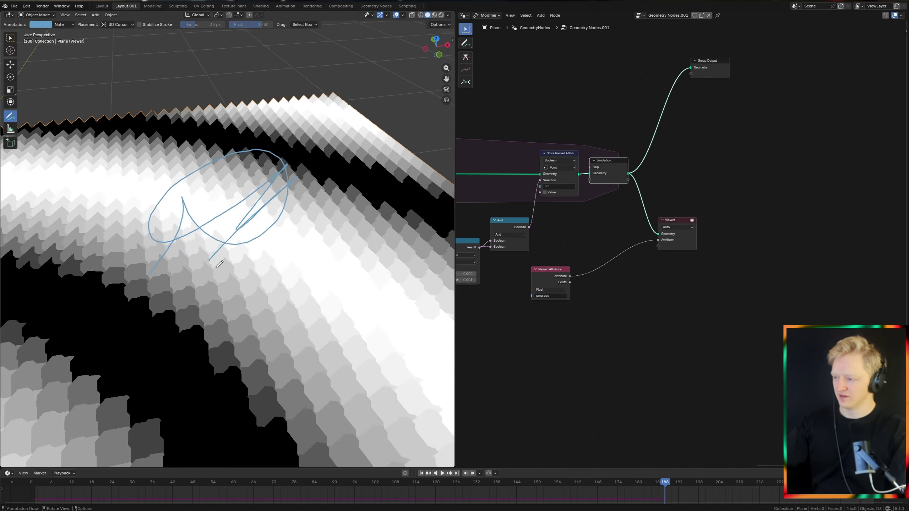
scroll(220, 264, up, 4)
key(Right)
key(Right)
key(Right)
key(Right)
key(Right)
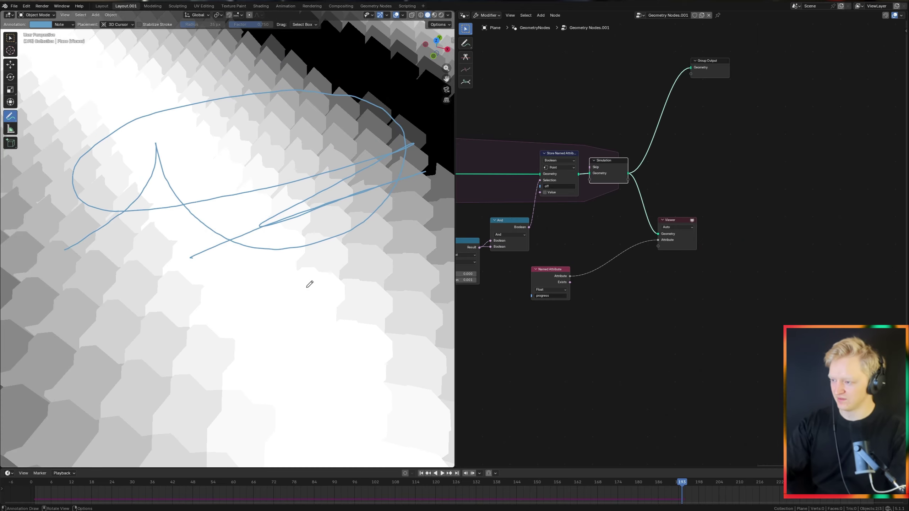
Step: Preview the Wave Texture's Factor on the simulation's output geometry and play the animation
scroll(692, 282, down, 4)
scroll(462, 246, up, 2)
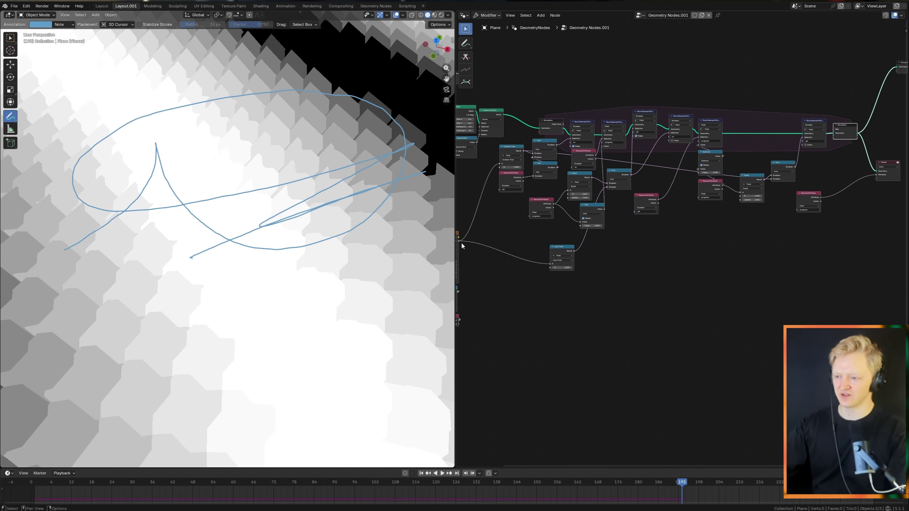
middle_drag(461, 244, 499, 238)
ctrl+shift+click(498, 240)
middle_drag(848, 153, 683, 203)
scroll(533, 303, down, 3)
mouse_move(533, 304)
middle_down()
mouse_move(635, 278)
mouse_move(675, 295)
middle_up()
ctrl+shift+click(819, 195)
middle_drag(819, 195, 576, 168)
scroll(296, 217, down, 7)
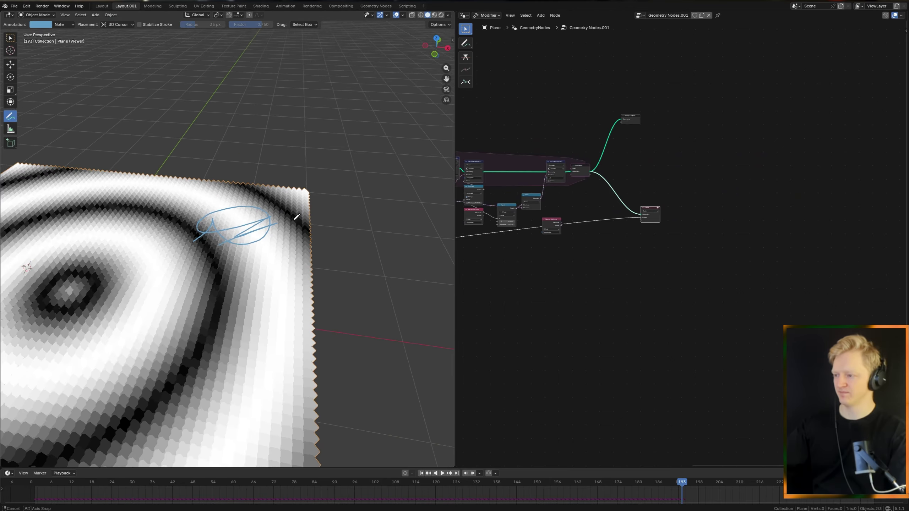
key(space)
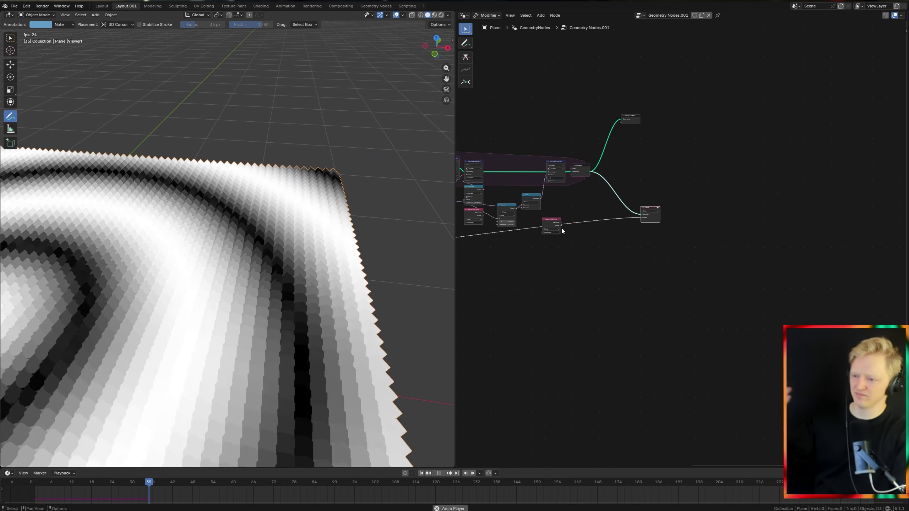
Step: Preview the "progress" Named Attribute on the simulation's output geometry again, and pause the playback
scroll(607, 229, up, 9)
middle_drag(608, 228, 595, 301)
scroll(595, 301, up, 1)
ctrl+shift+click(488, 291)
ctrl+shift+click(536, 195)
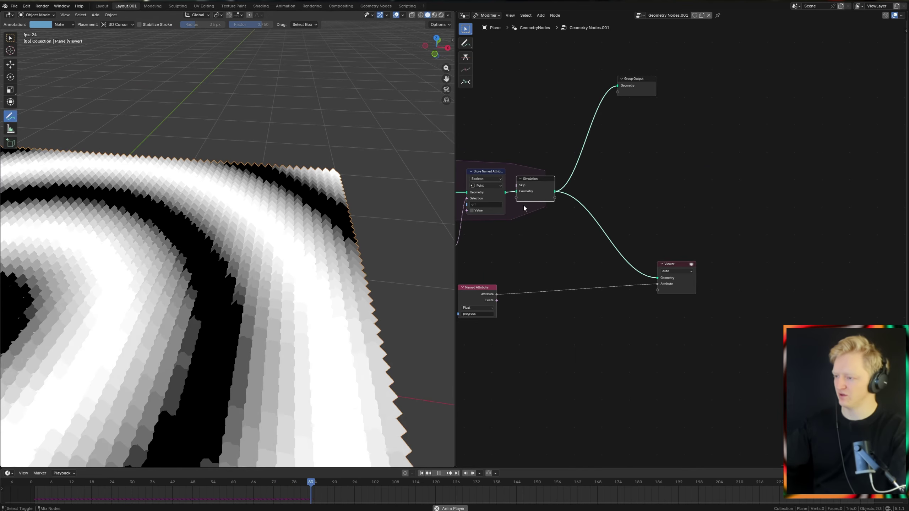
key(space)
Step: Add a Noise Texture node beside the Wave Texture
middle_drag(536, 275, 729, 245)
scroll(730, 246, down, 4)
middle_drag(596, 283, 721, 268)
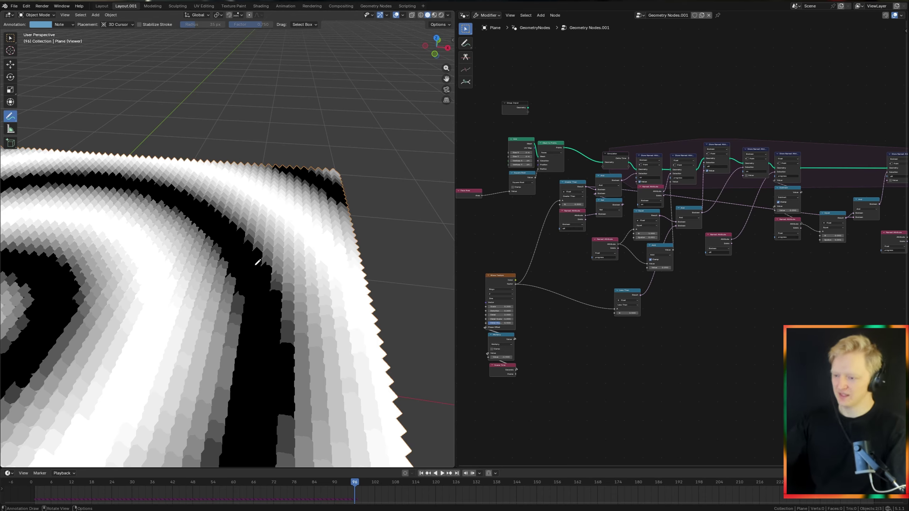
scroll(641, 197, up, 2)
drag(574, 224, 590, 229)
text(noise)
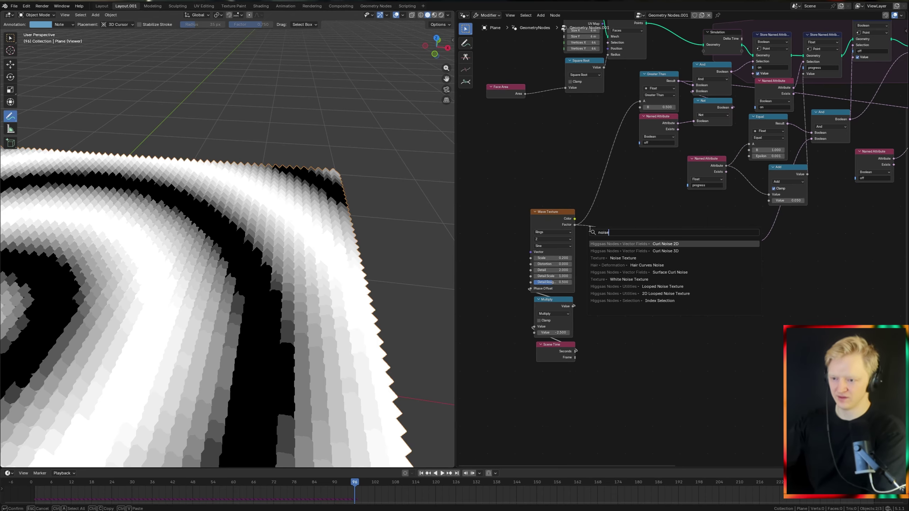
text( text)
click(614, 243)
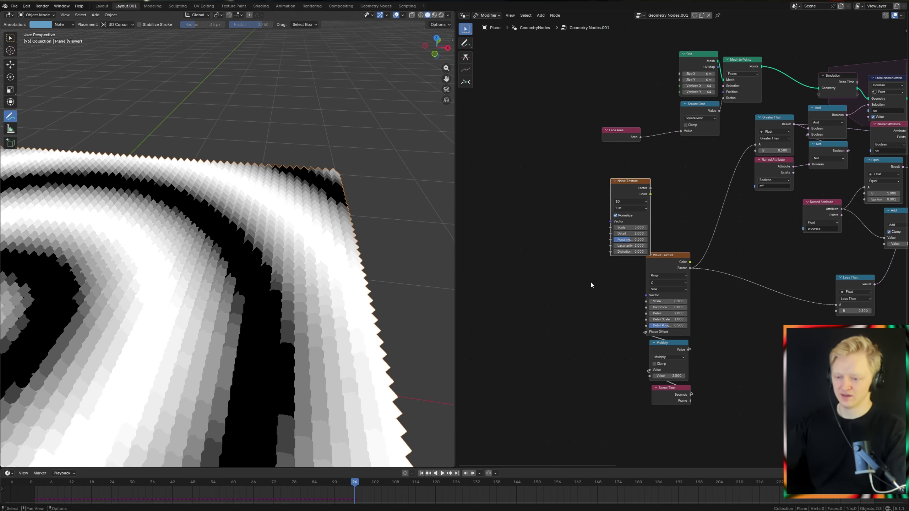
Step: Duplicate the Multiply and Scene Time nodes, set the Noise Texture to 4D, and connect the copied Multiply to its W
drag(647, 417, 677, 354)
key(shift+d)
click(548, 263)
scroll(548, 263, up, 5)
middle_drag(549, 263, 576, 266)
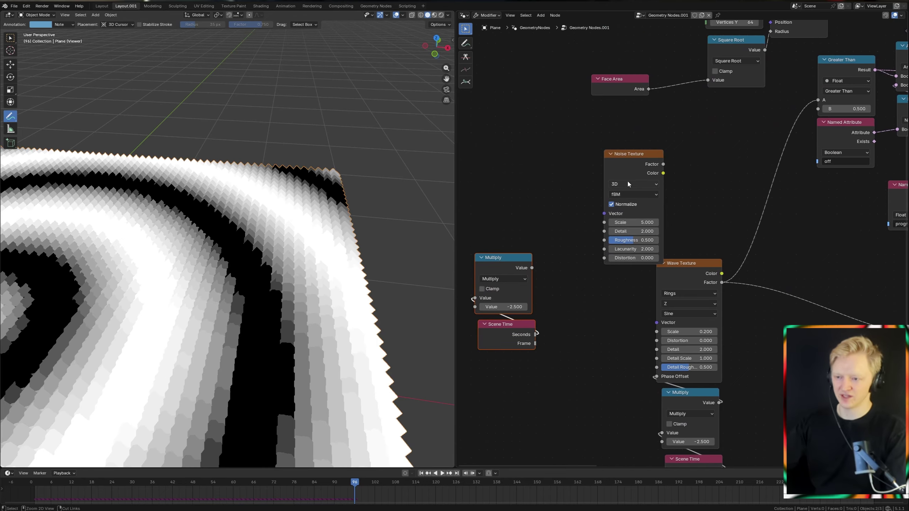
ctrl+scroll(627, 182, down, 1)
drag(536, 266, 604, 222)
Step: Move the Noise Texture with its Multiply and Scene Time nodes below the "progress" Named Attribute near the Viewer
scroll(577, 280, down, 3)
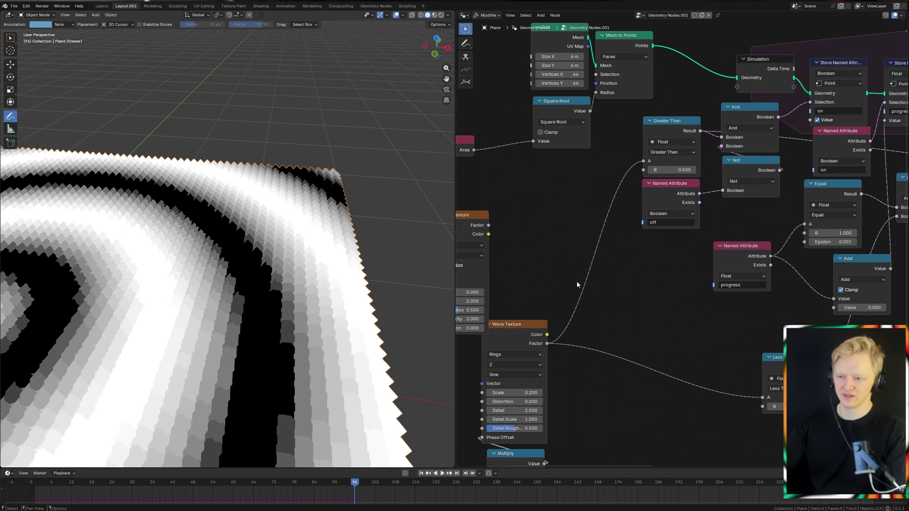
scroll(572, 300, down, 4)
scroll(692, 304, up, 3)
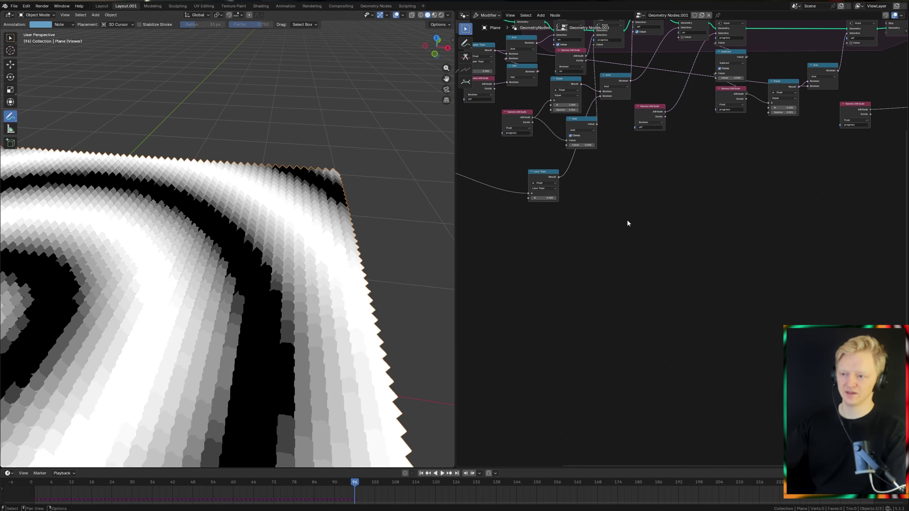
scroll(627, 221, down, 6)
drag(558, 197, 755, 221)
scroll(762, 214, up, 2)
middle_drag(776, 206, 676, 280)
scroll(701, 247, up, 2)
scroll(601, 236, down, 2)
middle_drag(590, 238, 559, 235)
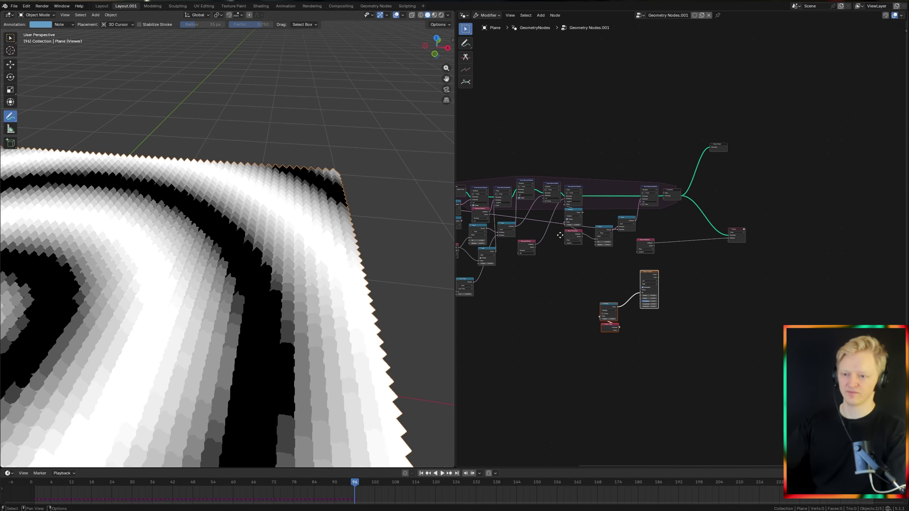
Step: Preview the Noise Texture's Factor on the simulation geometry and set its Scale to 1
scroll(560, 235, up, 3)
ctrl+shift+click(563, 293)
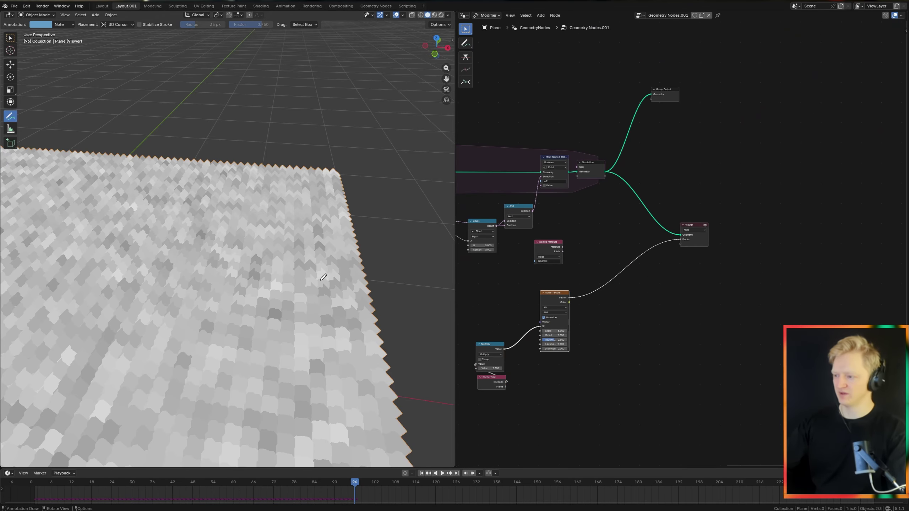
scroll(583, 340, up, 6)
middle_drag(583, 340, 604, 287)
double_click(562, 272)
text(1)
key(Return)
scroll(323, 270, down, 4)
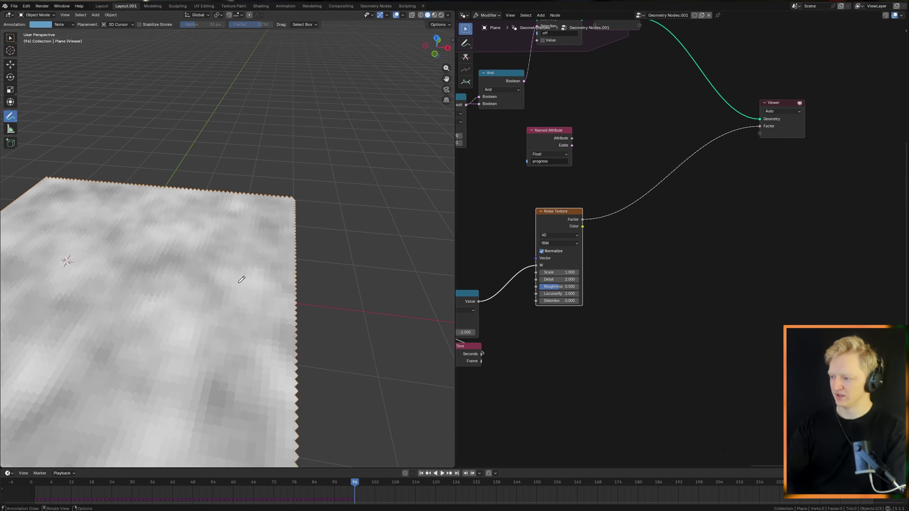
Step: Play the noise animation in close-up and trace its pattern across the grid with an annotation stroke
scroll(241, 280, down, 3)
scroll(243, 278, up, 6)
middle_drag(243, 277, 251, 269)
key(space)
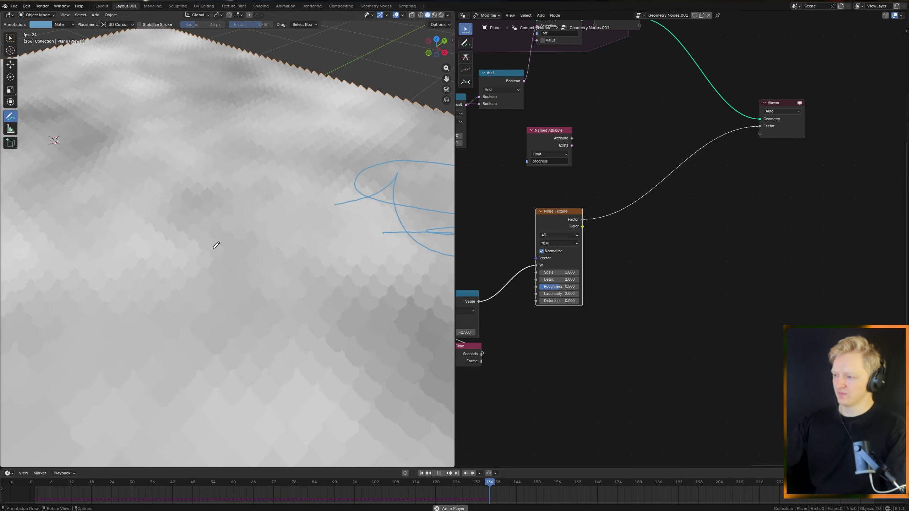
mouse_move(160, 169)
mouse_down()
mouse_move(189, 273)
mouse_move(136, 203)
mouse_move(118, 353)
mouse_move(304, 142)
mouse_move(95, 193)
mouse_move(347, 99)
mouse_up()
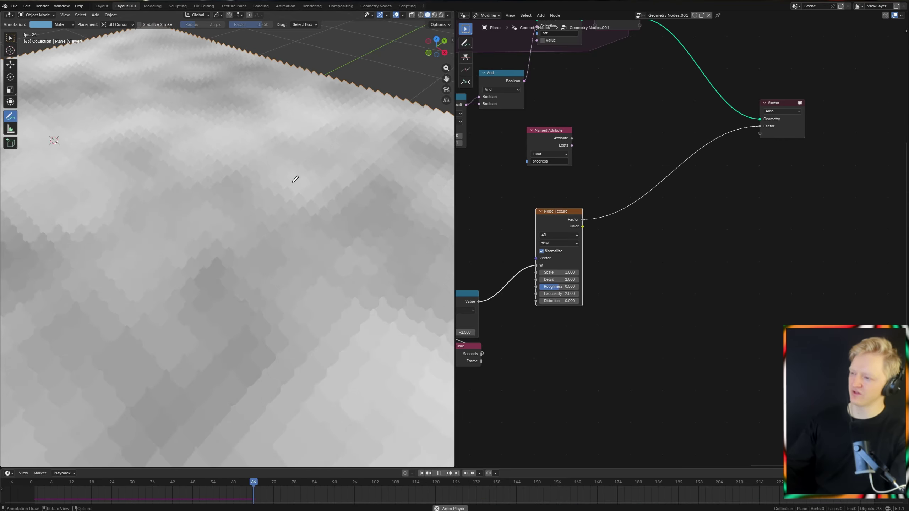
Step: Pause playback and advance frame by frame to examine how the noise's dark patch changes near the grid edge
key(space)
scroll(249, 144, up, 3)
shift+middle_drag(249, 144, 211, 243)
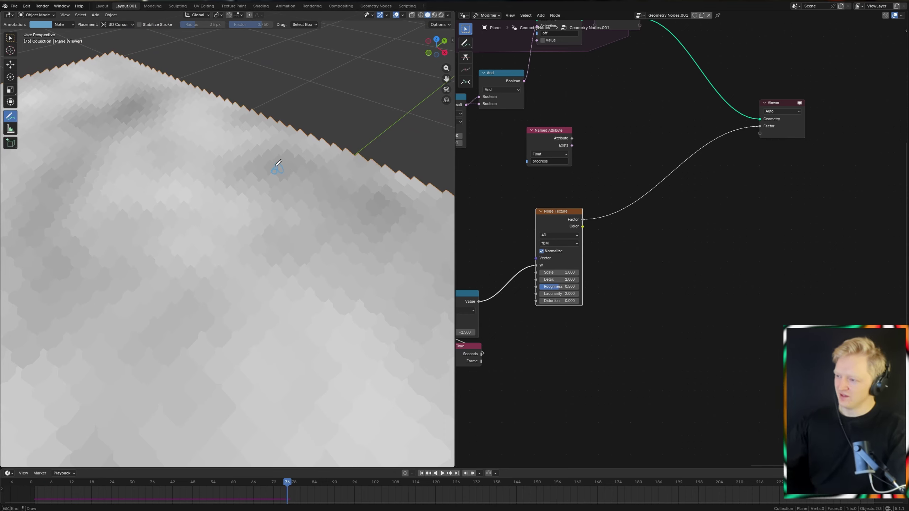
key(Right)
key(Right)
key(Right)
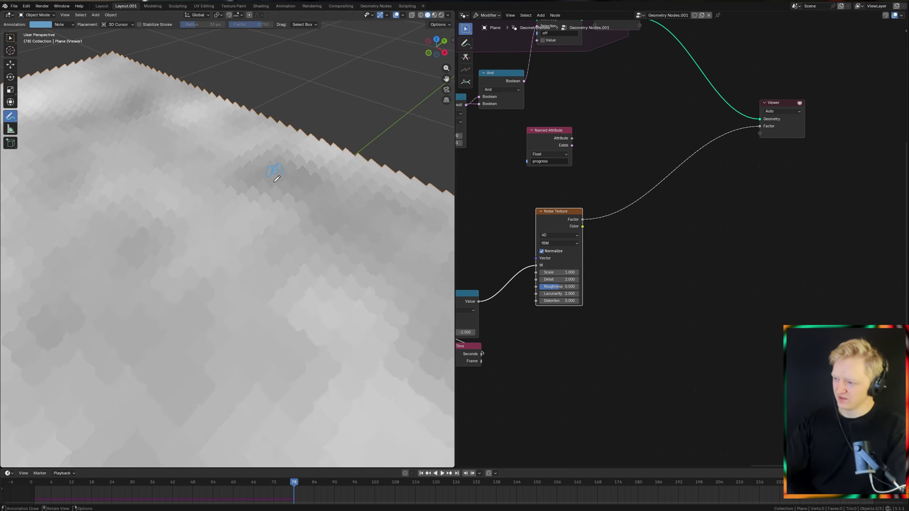
key(Right)
key(Right)
key(Right)
key(Right)
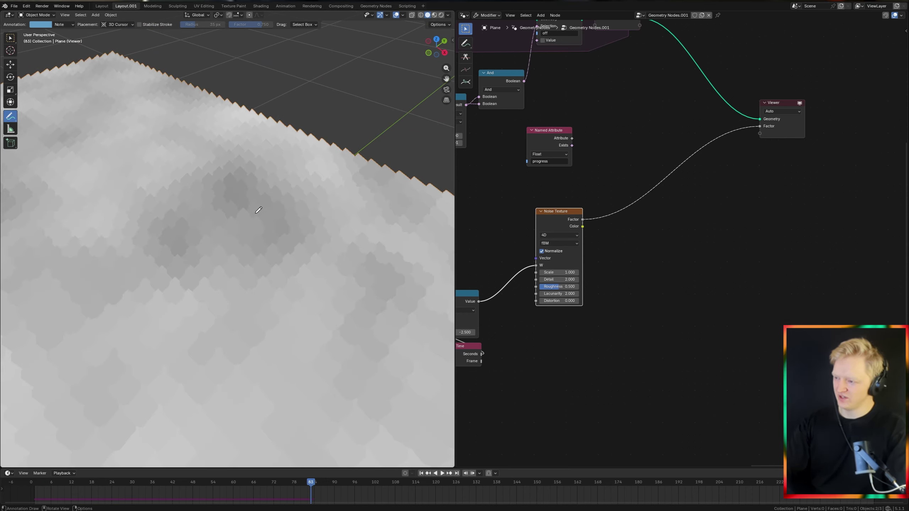
Step: Annotate a curve falling to 0 and rising to 1 over the grid, and undo the strokes
mouse_move(227, 198)
mouse_down()
mouse_move(266, 214)
mouse_move(258, 126)
mouse_up()
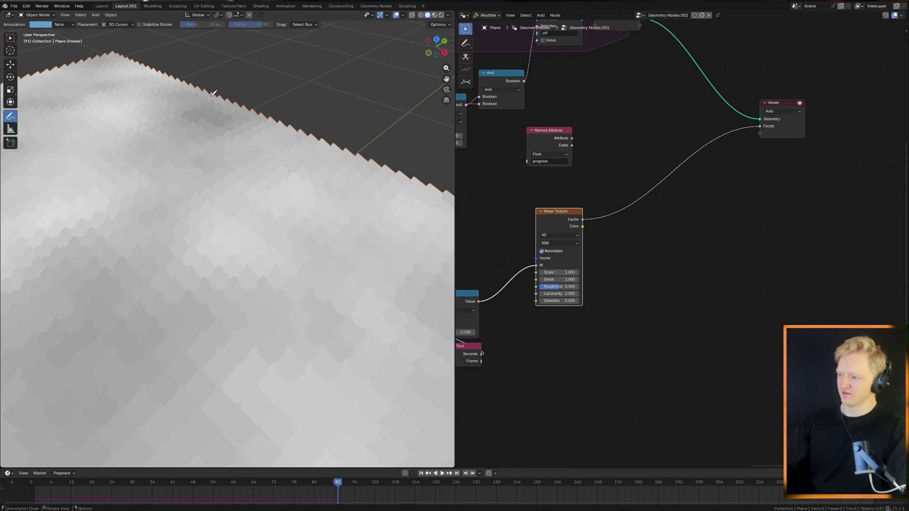
mouse_move(223, 167)
mouse_down()
mouse_move(228, 173)
mouse_move(310, 88)
mouse_up()
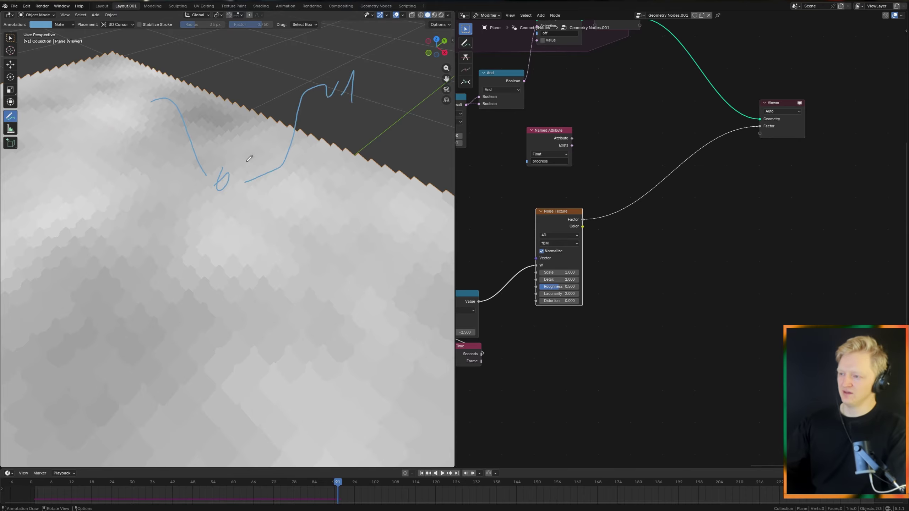
key(ctrl+z)
key(ctrl+z)
key(ctrl+z)
key(ctrl+z)
Step: Move the Noise Texture with its Multiply and Scene Time nodes back beside the Wave Texture
scroll(507, 286, down, 3)
middle_drag(508, 286, 768, 242)
scroll(768, 243, down, 1)
drag(664, 313, 817, 221)
key(g)
click(542, 300)
middle_drag(532, 285, 681, 299)
key(g)
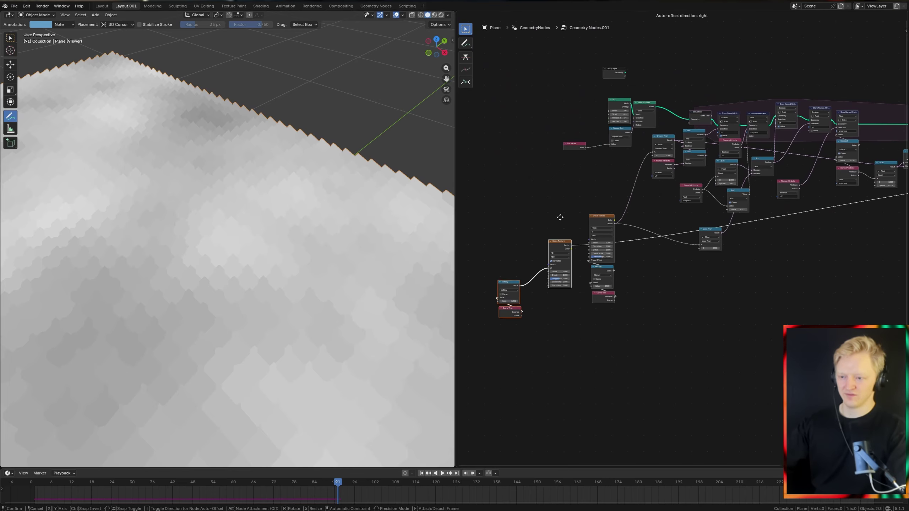
click(559, 157)
Step: Add a reroute across the Wave Texture's Factor links and connect the Noise Texture's Factor to it
shift+right_drag(627, 198, 635, 245)
scroll(620, 230, up, 6)
middle_drag(620, 230, 636, 290)
drag(514, 194, 616, 261)
Step: Preview the "progress" attribute on the simulation's output geometry and play the noise-driven simulation from frame 1
key(shift+Left)
scroll(652, 262, down, 1)
middle_drag(652, 263, 333, 305)
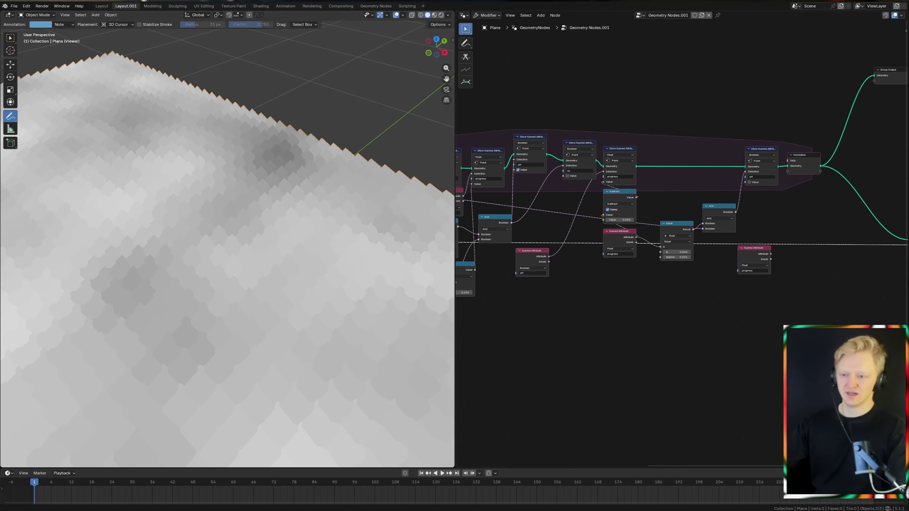
scroll(769, 237, up, 3)
middle_drag(770, 236, 686, 270)
scroll(686, 270, up, 1)
ctrl+shift+click(668, 288)
ctrl+shift+click(724, 177)
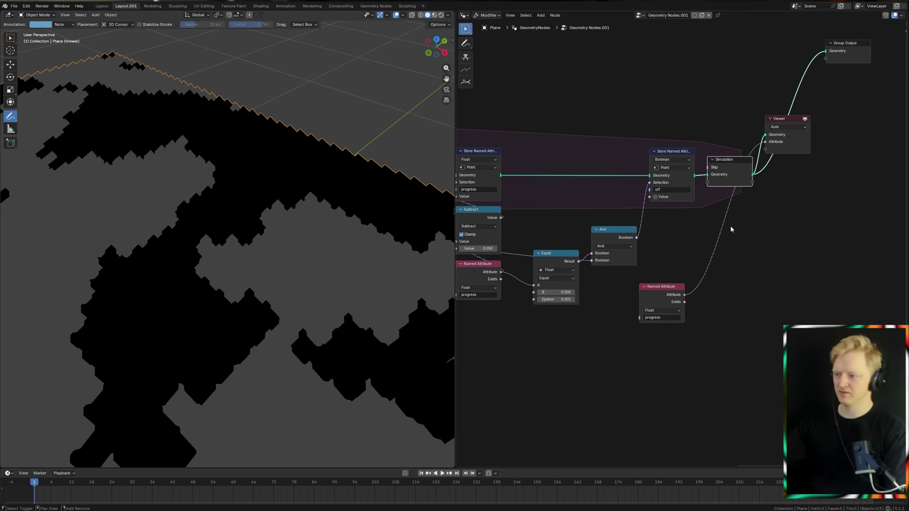
key(space)
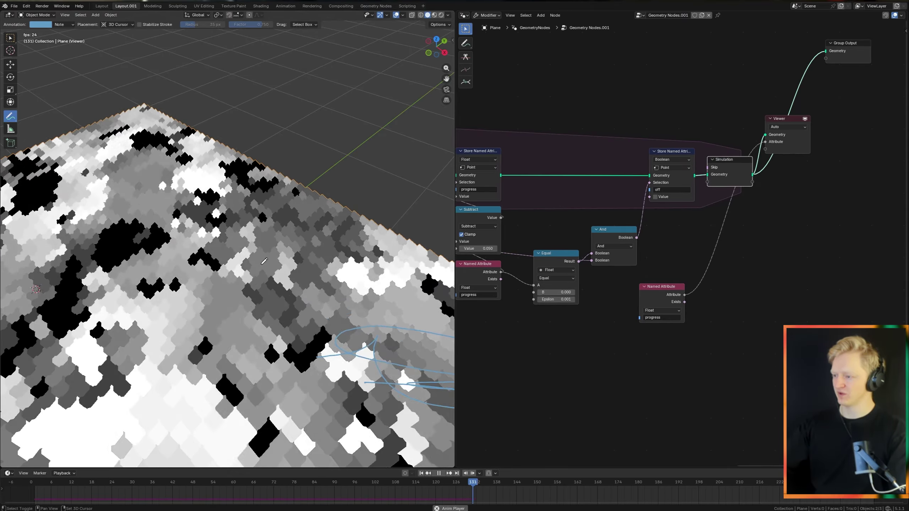
Step: Play the simulation and circle single cells on the plane with annotation strokes to follow how their shade changes
key(space)
scroll(202, 279, up, 2)
mouse_move(200, 283)
shift+middle_down()
mouse_move(183, 245)
mouse_move(271, 222)
mouse_move(229, 249)
shift+middle_up()
scroll(270, 221, up, 3)
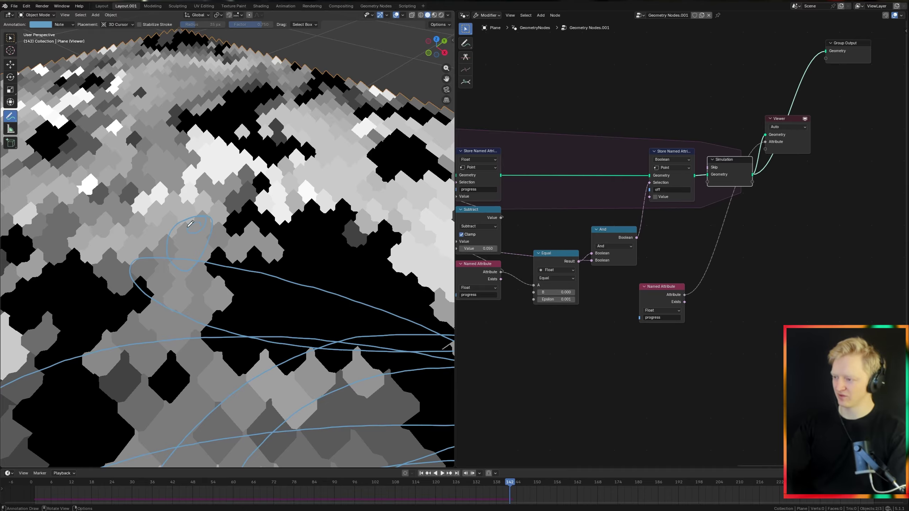
mouse_move(190, 223)
mouse_down()
mouse_move(186, 230)
mouse_move(209, 226)
mouse_up()
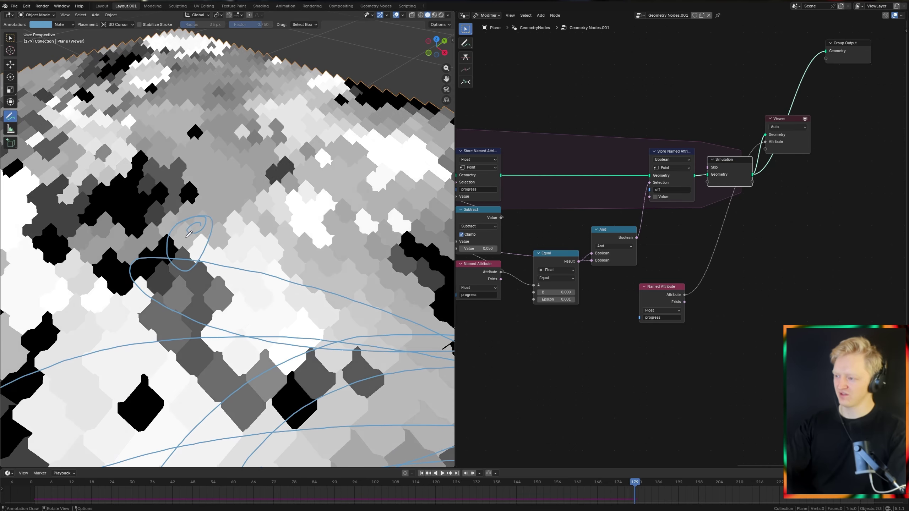
drag(181, 232, 183, 241)
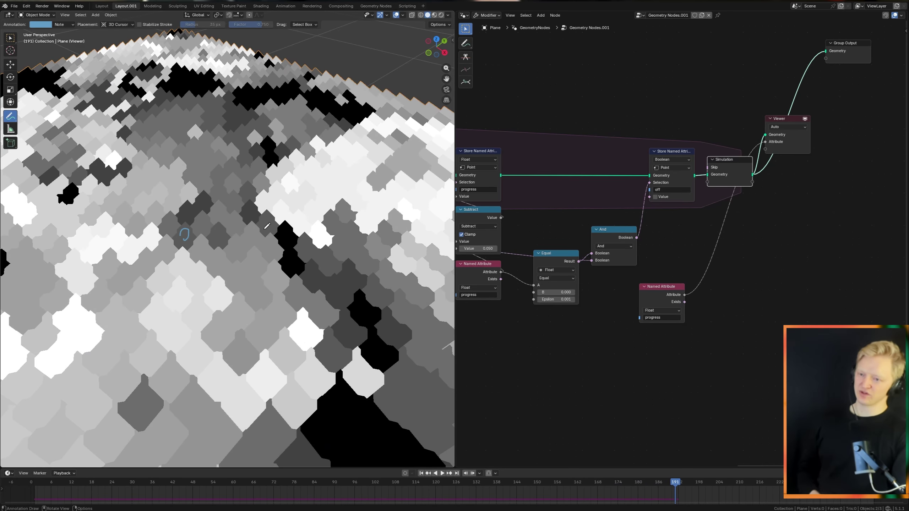
Step: Insert an Instance on Points node between the Simulation output and the Group Output
scroll(666, 222, down, 5)
middle_drag(662, 161, 813, 141)
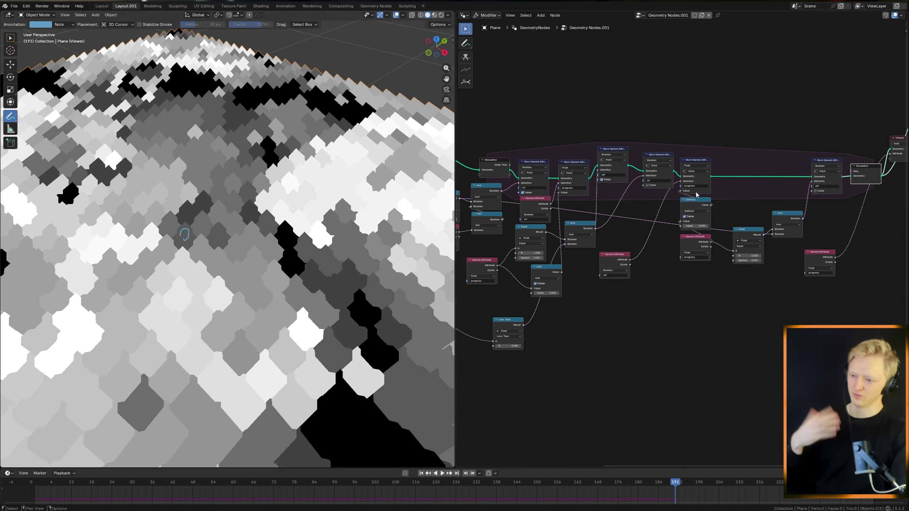
middle_drag(462, 302, 726, 281)
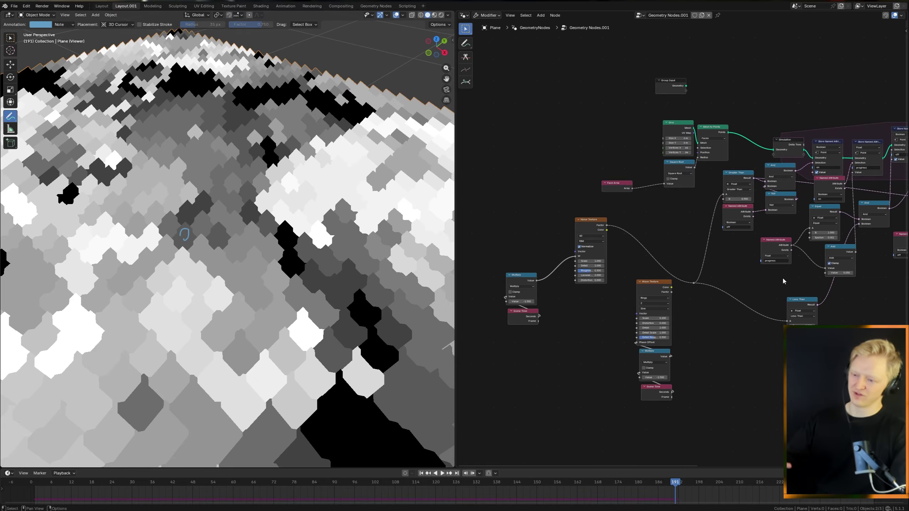
middle_drag(783, 282, 528, 297)
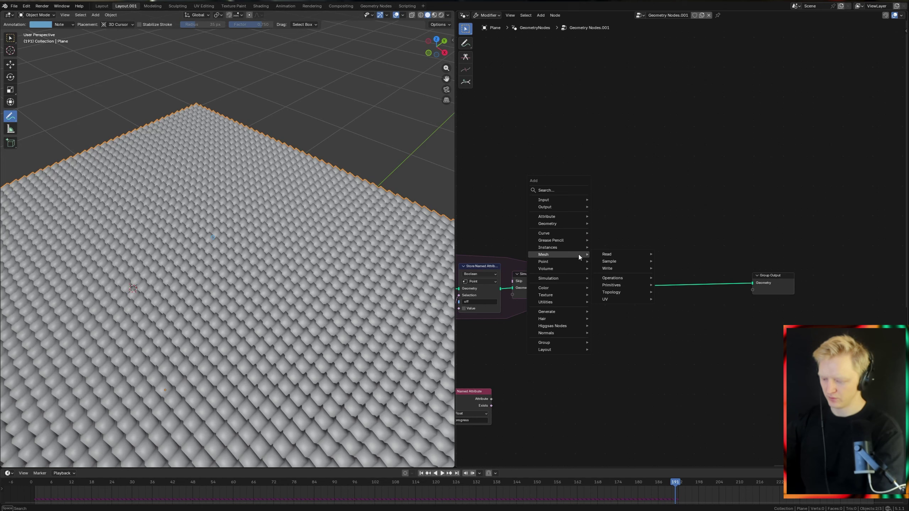
text(inst)
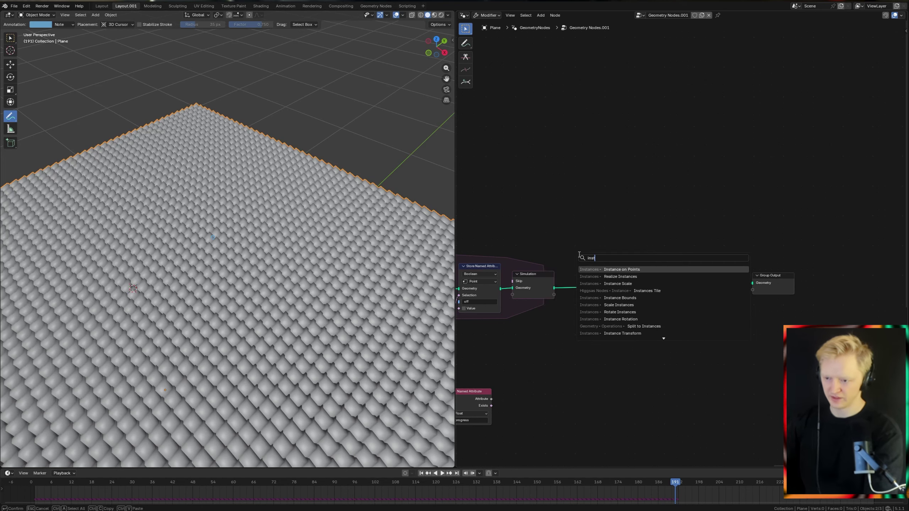
key(Return)
click(654, 270)
Step: Add an Object Info node set to the Cylinder object and connect its Geometry to the Instance input of Instance on Points
middle_drag(596, 357, 597, 309)
scroll(596, 310, up, 6)
key(shift+a)
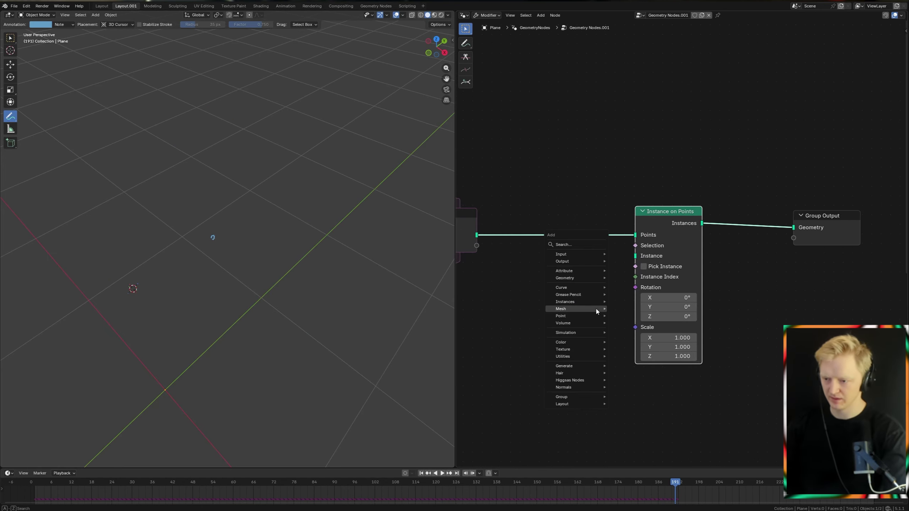
mouse_move(596, 310)
text(objec)
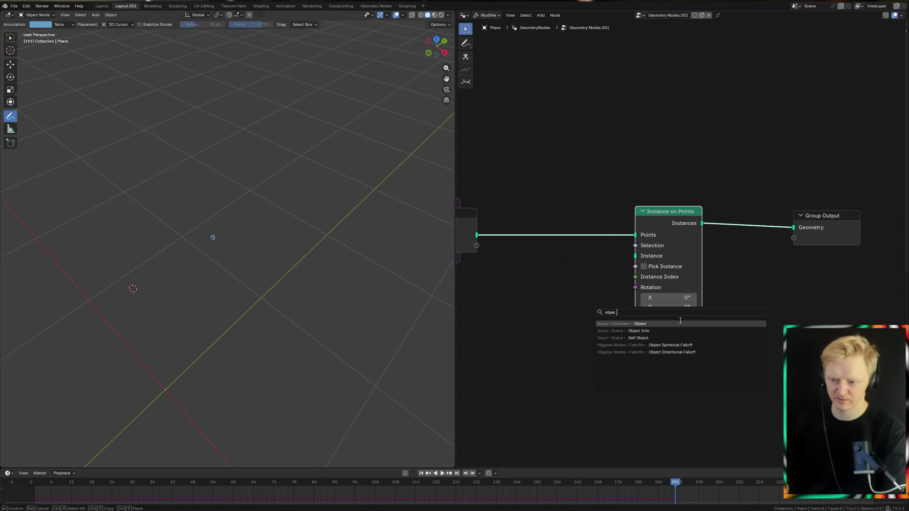
click(675, 331)
click(551, 383)
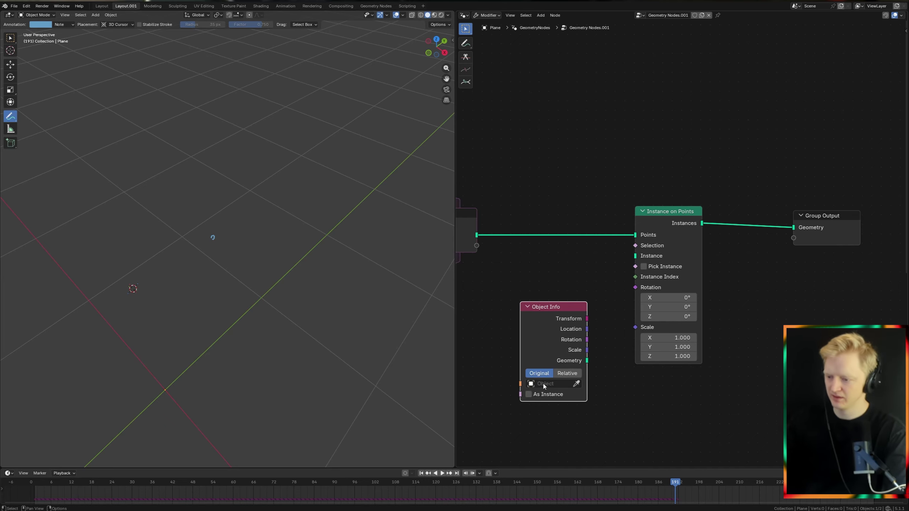
click(552, 384)
click(582, 418)
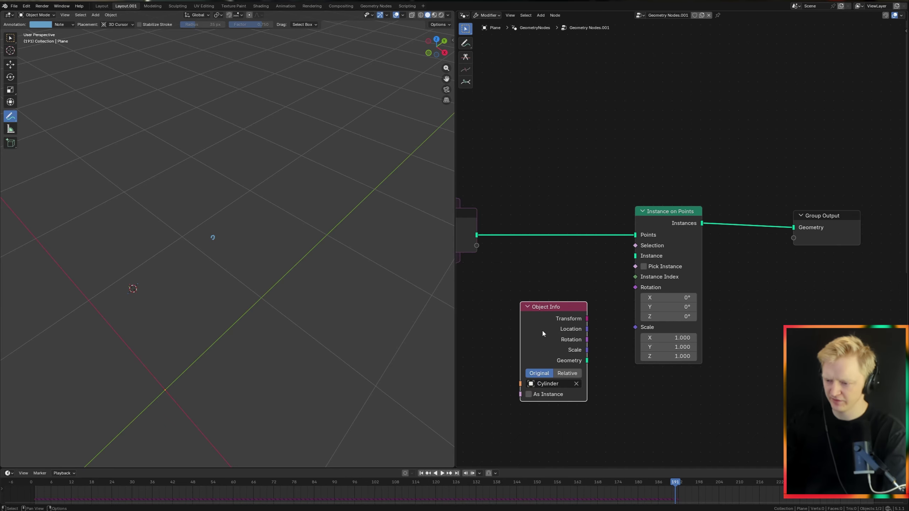
drag(583, 358, 535, 353)
drag(616, 270, 635, 255)
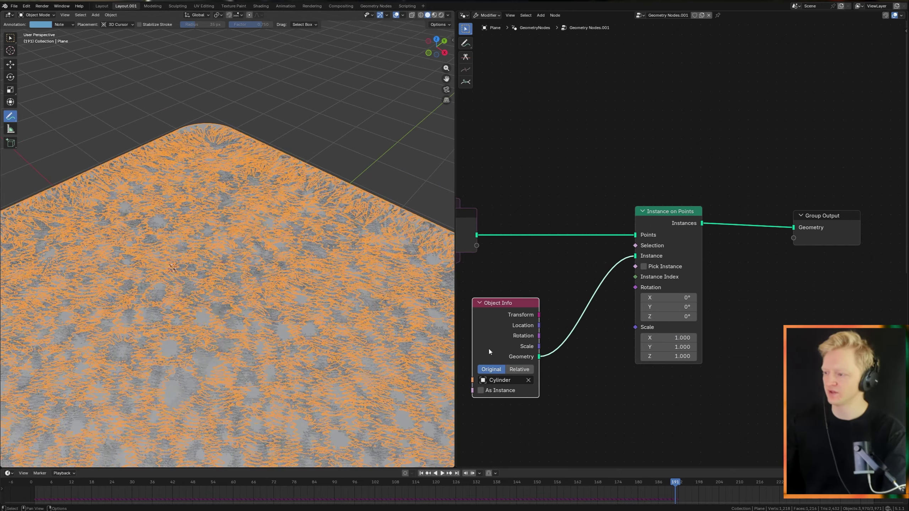
Step: Add a Radius node and connect it to the Scale input of Instance on Points
scroll(489, 347, up, 3)
middle_drag(627, 331, 570, 339)
middle_drag(255, 235, 458, 269)
key(KP_7)
scroll(774, 109, down, 2)
key(shift+a)
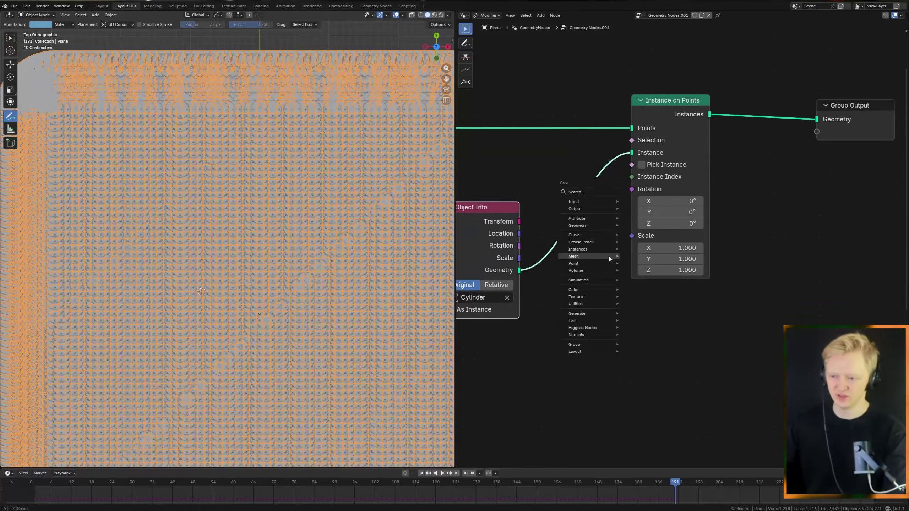
text(radius)
key(Return)
click(558, 299)
drag(636, 319, 631, 236)
scroll(335, 314, up, 3)
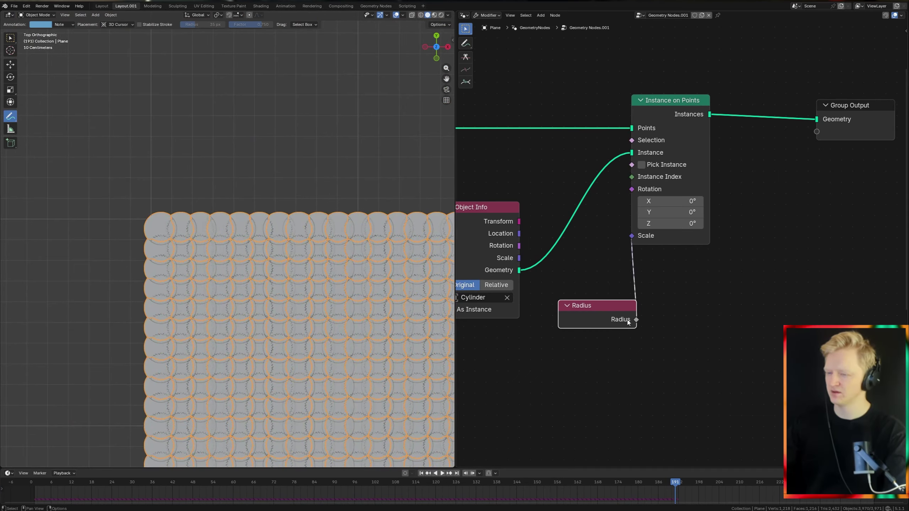
Step: Insert a Divide node with a value of 2 between Radius and Scale, and stack both nodes under Instance on Points
key(shift+a)
text(divide)
key(Return)
click(679, 279)
click(694, 323)
text(2)
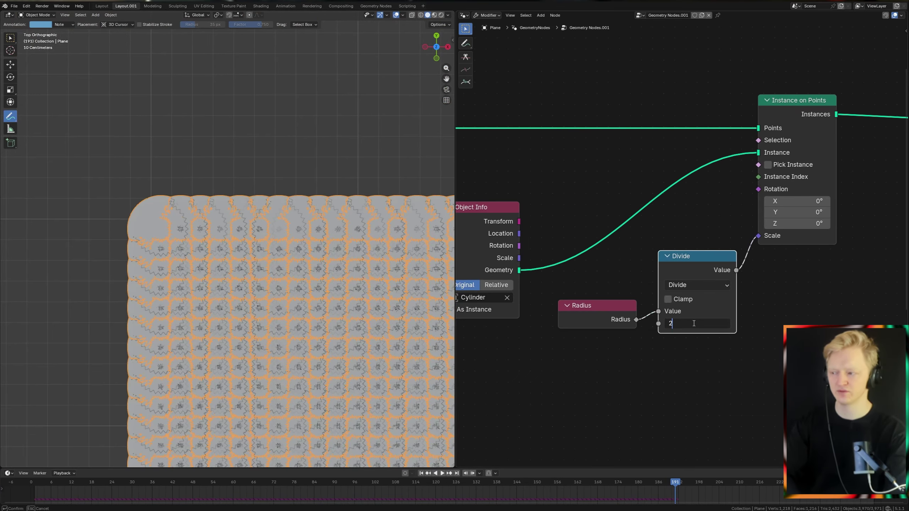
key(Return)
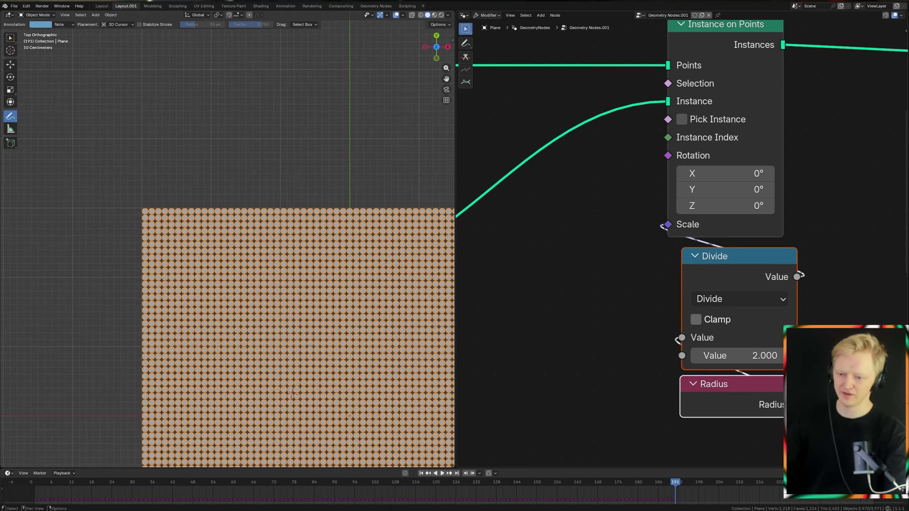
drag(712, 255, 698, 250)
scroll(147, 143, up, 2)
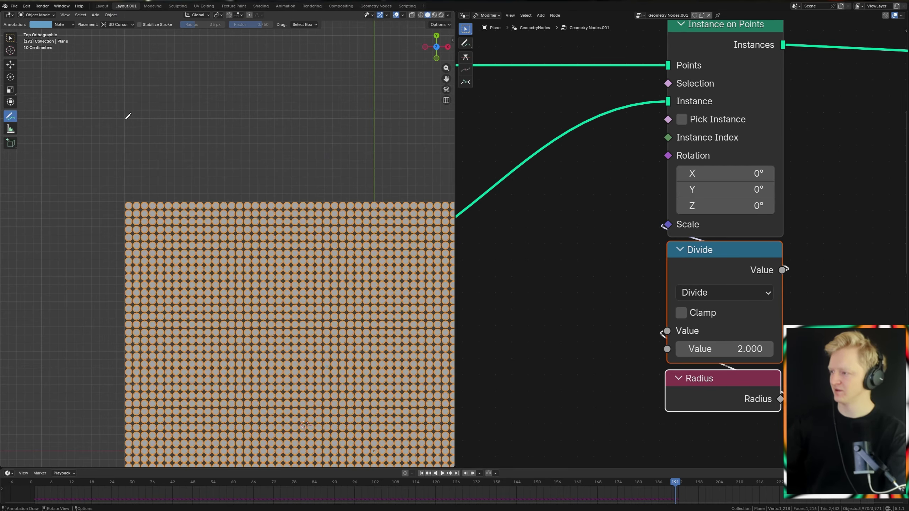
Step: Illustrate the size of the base cylinder and its scaled instances with temporary annotation sketches, then clear them
drag(125, 122, 207, 209)
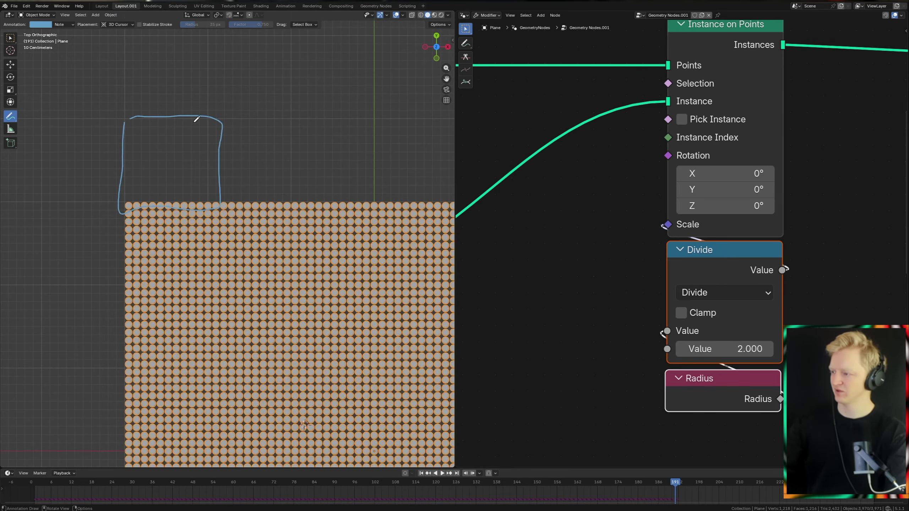
key(ctrl+z)
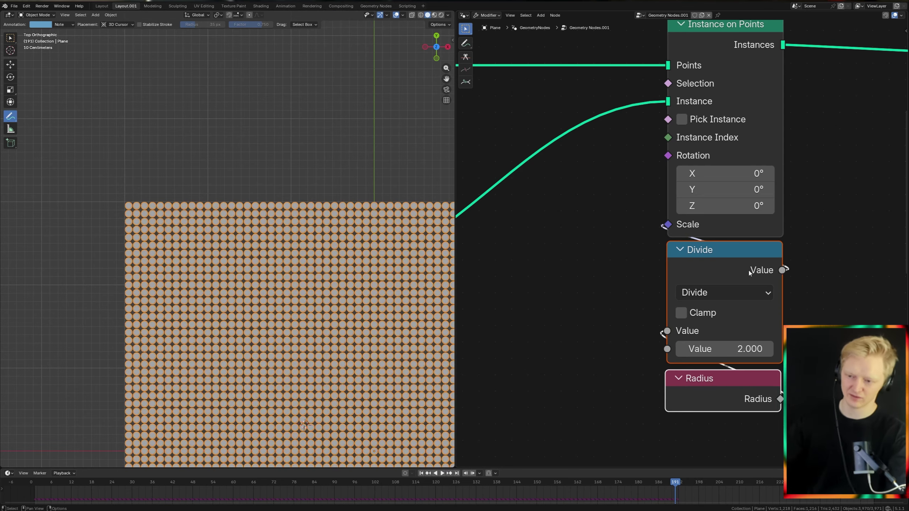
scroll(325, 266, up, 10)
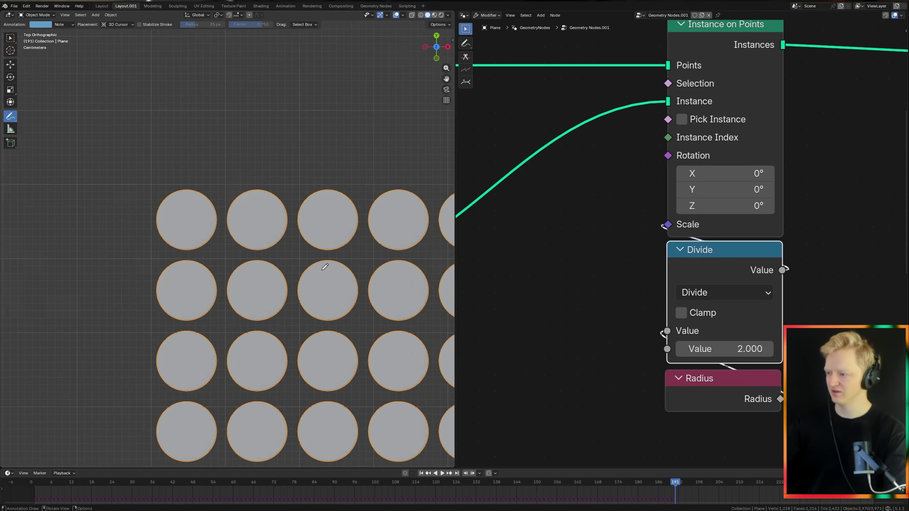
scroll(324, 266, up, 1)
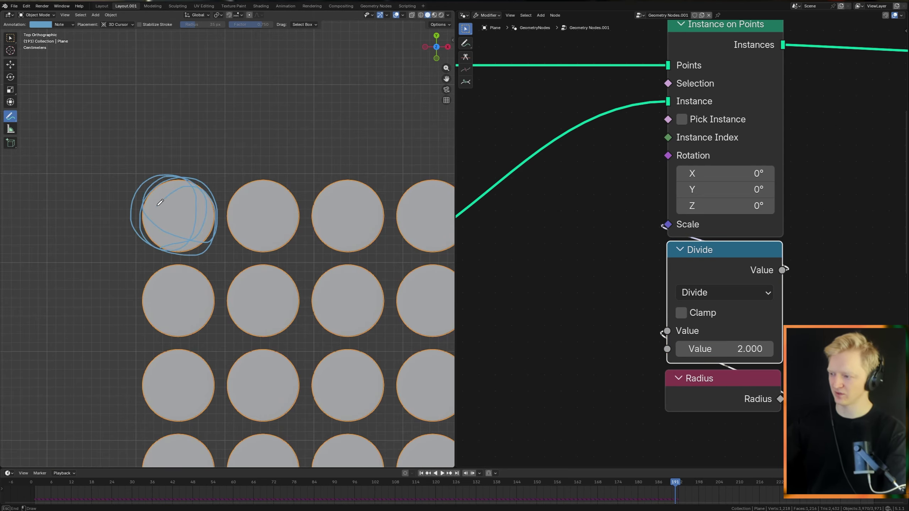
ctrl+drag(212, 238, 215, 242)
Step: Reposition the Object Info node between the Simulation output and Instance on Points
scroll(608, 297, down, 7)
middle_drag(608, 297, 648, 304)
scroll(424, 331, down, 5)
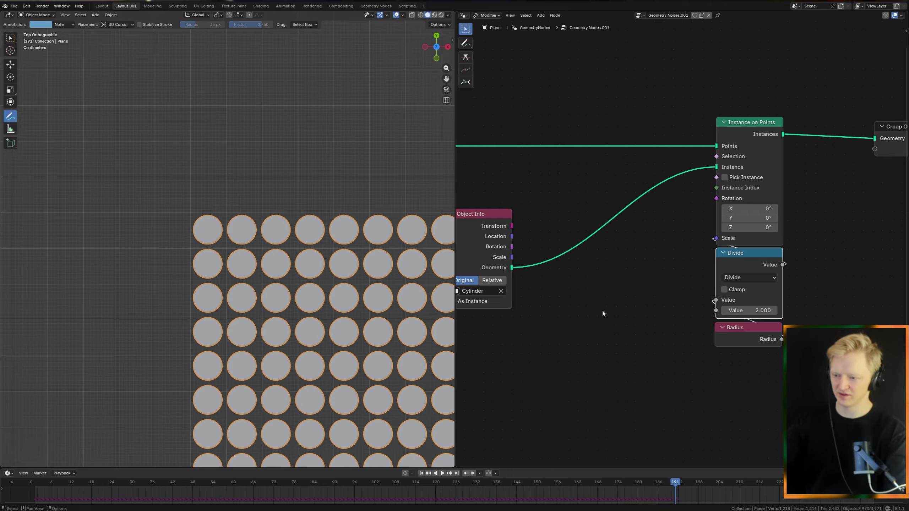
drag(488, 251, 568, 224)
middle_drag(579, 267, 708, 274)
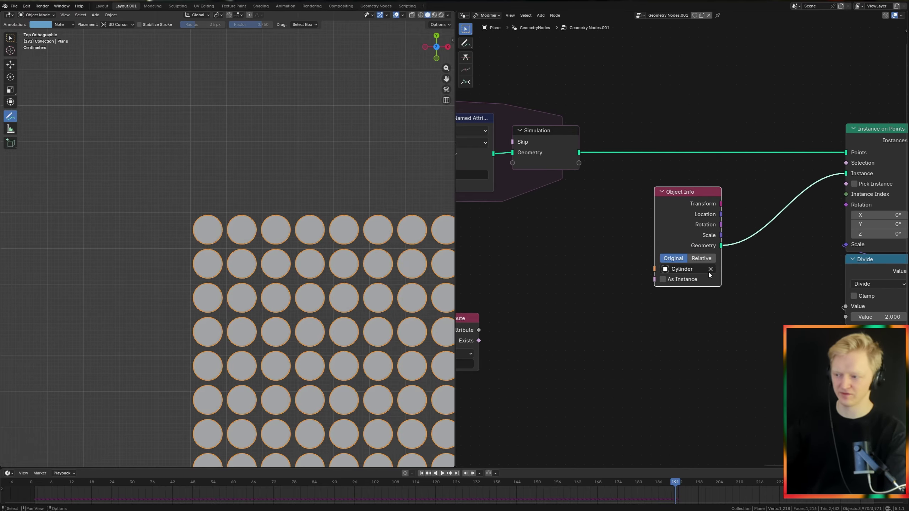
drag(709, 274, 657, 271)
Step: Move the progress Named Attribute node into the free space below the Object Info node
scroll(341, 286, up, 5)
middle_drag(341, 286, 387, 240)
key(z)
scroll(360, 266, down, 5)
scroll(387, 240, up, 3)
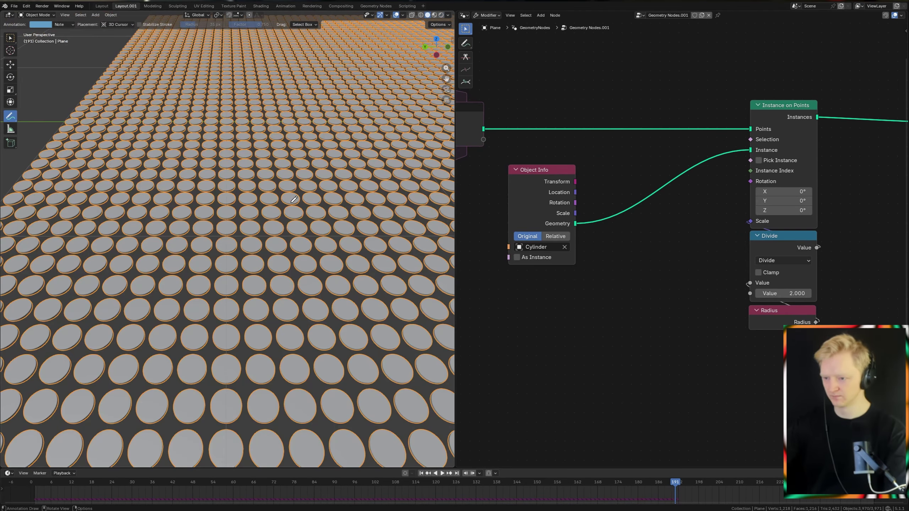
middle_drag(637, 251, 748, 245)
scroll(749, 246, down, 1)
key(shift+a)
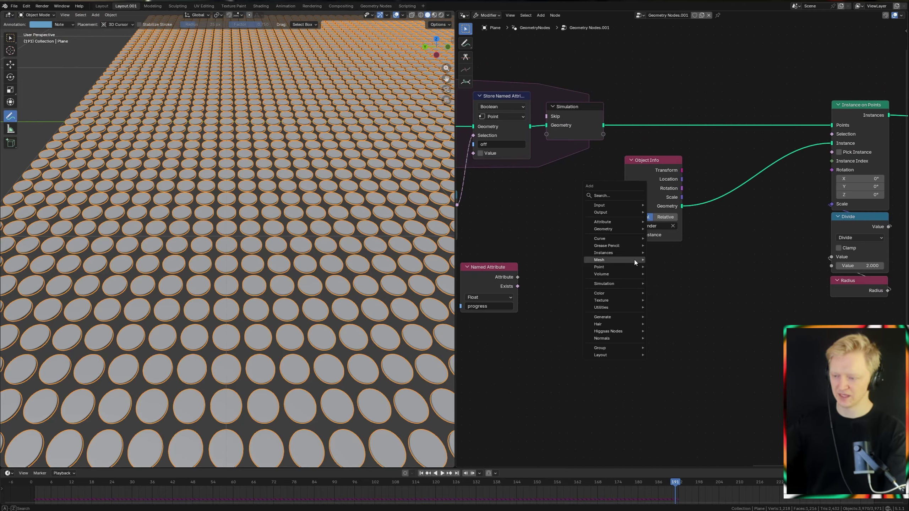
drag(497, 286, 581, 336)
middle_drag(629, 309, 523, 299)
Step: Add a Combine XYZ node, connect its Vector to the Rotation of Instance on Points, and try varying its Y value
key(shift+a)
text(xyz)
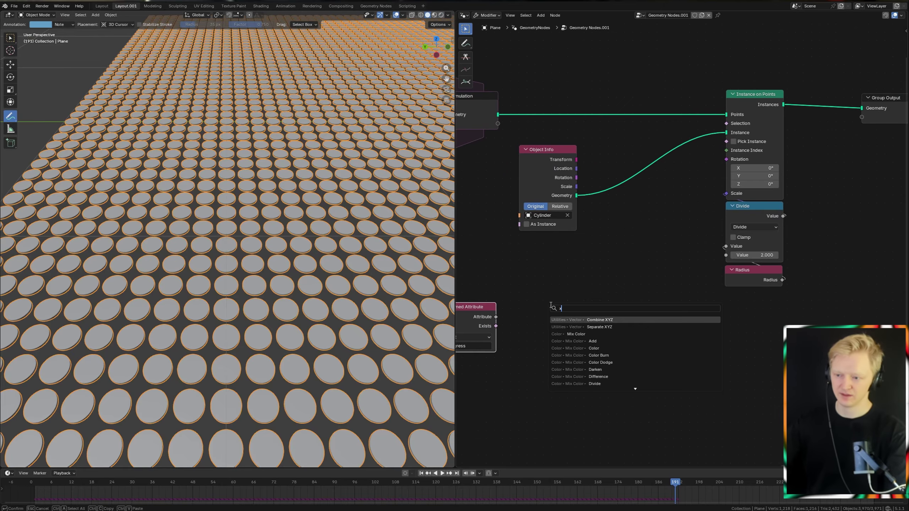
click(579, 319)
click(640, 273)
drag(632, 271, 726, 159)
scroll(649, 232, up, 1)
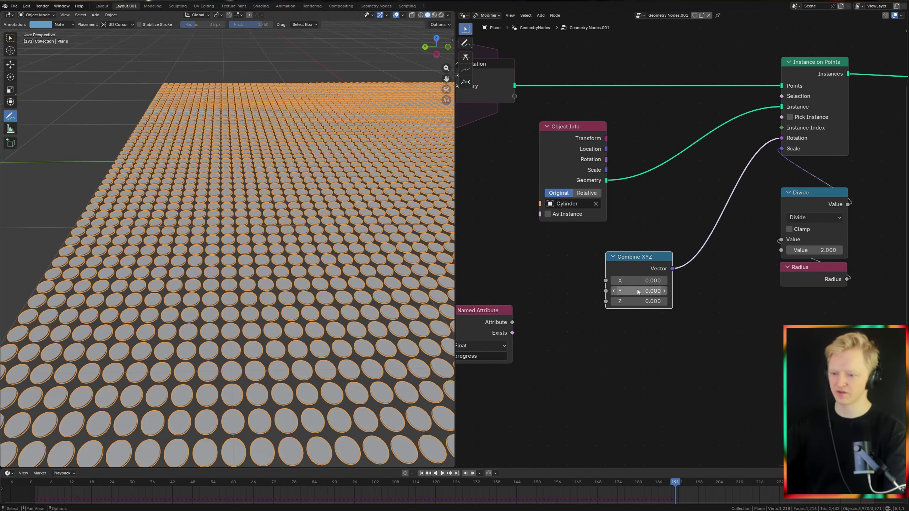
drag(643, 290, 673, 291)
Step: Connect the progress attribute to Combine XYZ's Y input, spacing the two nodes apart, and play the animation
middle_drag(523, 321, 586, 313)
drag(576, 314, 657, 290)
key(space)
middle_drag(252, 267, 319, 271)
key(space)
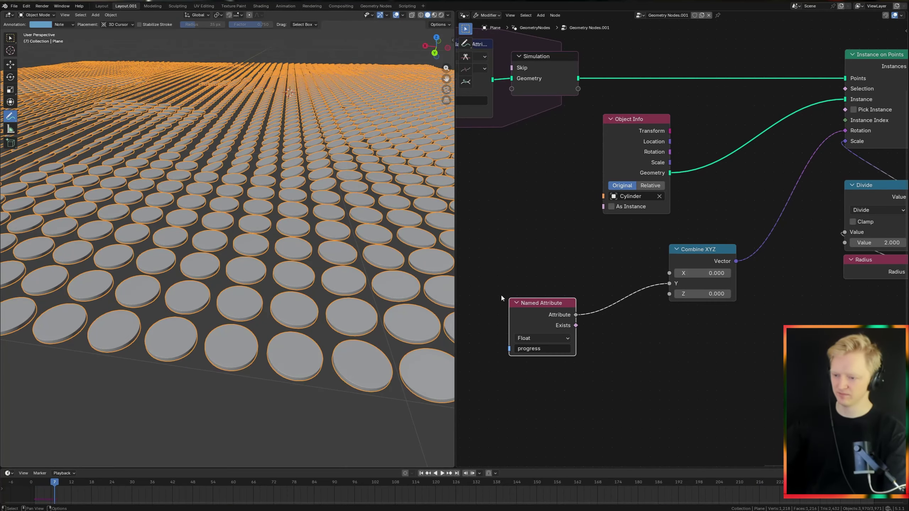
middle_drag(542, 327, 596, 286)
drag(597, 285, 543, 285)
Step: Sketch annotations of the 0 to 1 range, the 0 to π range and a half-turn arc around Named Attribute, then erase them
click(465, 42)
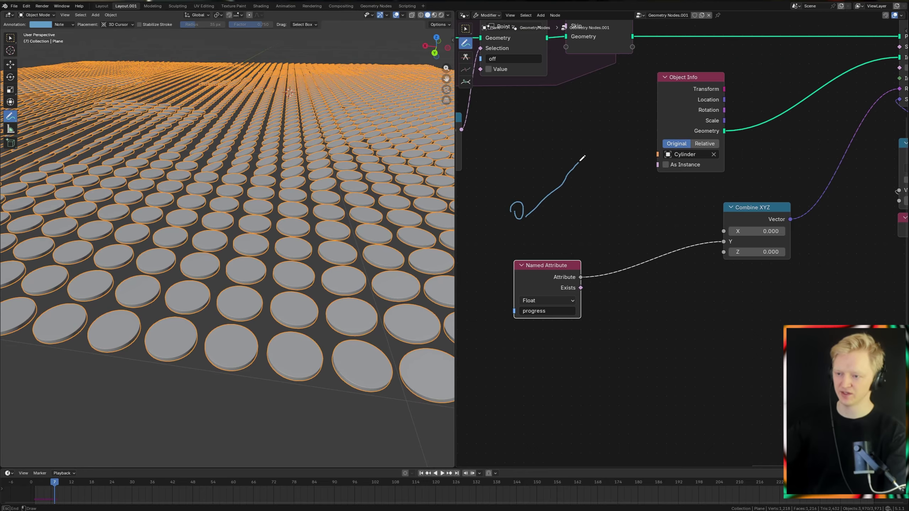
middle_drag(589, 299, 618, 253)
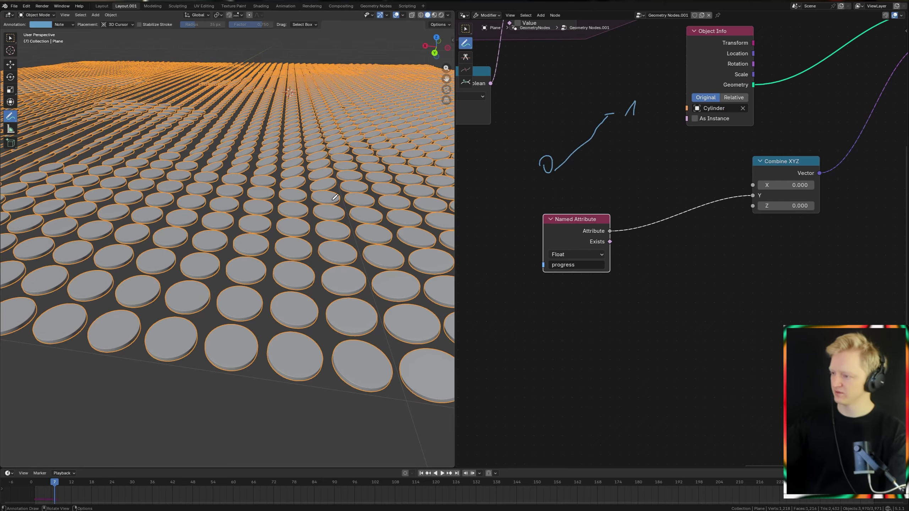
key(KP_1)
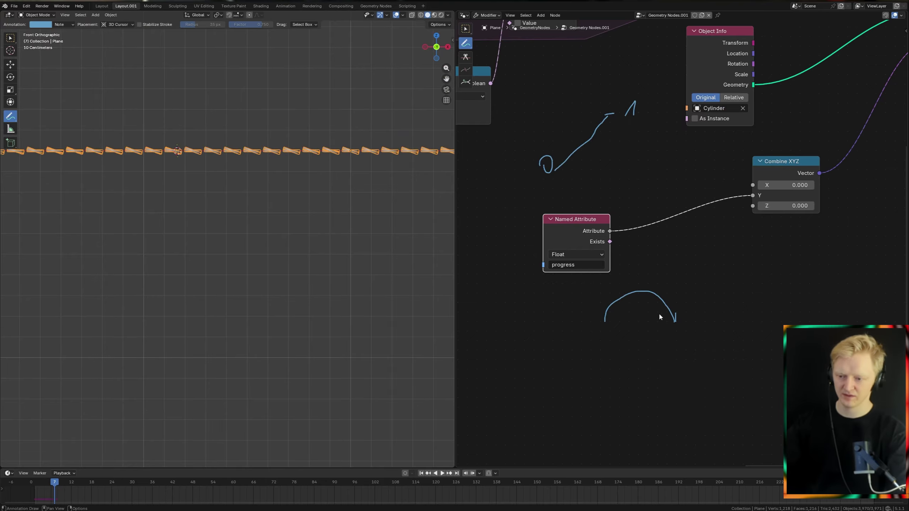
middle_drag(666, 300, 633, 302)
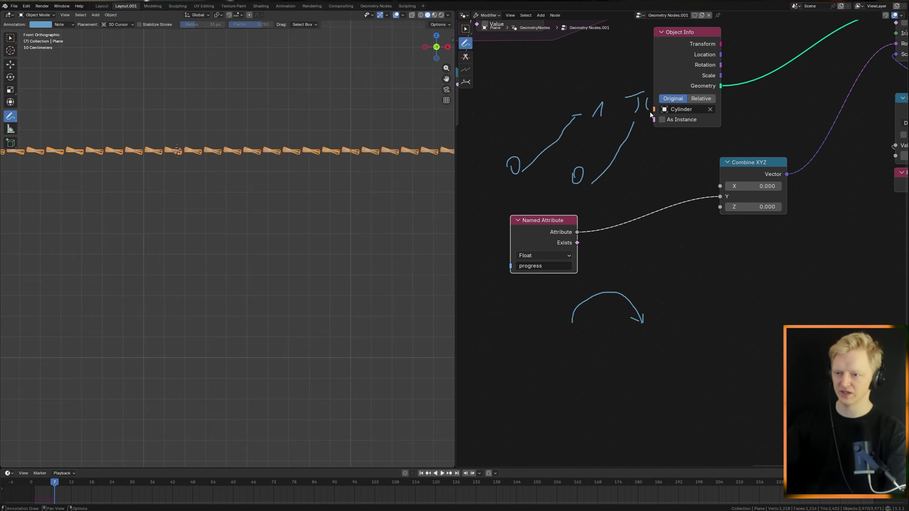
ctrl+drag(655, 107, 651, 299)
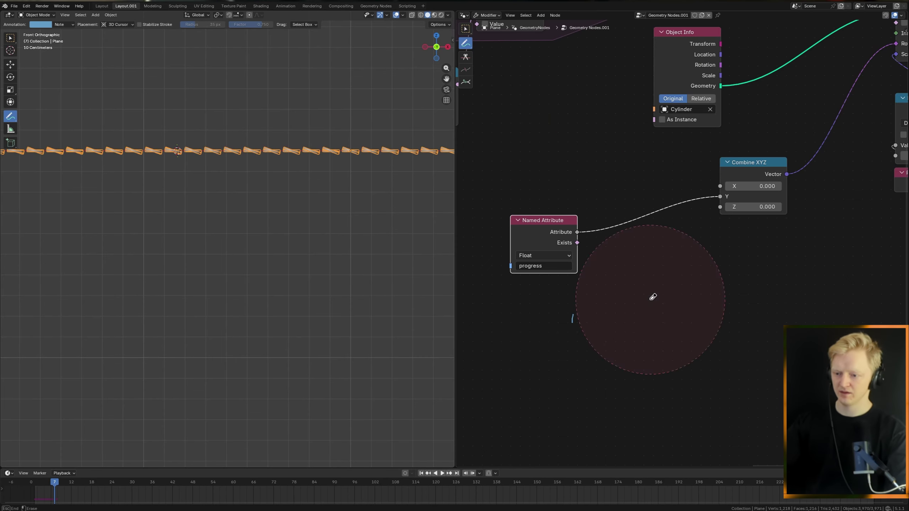
Step: Insert a Multiply node with a value of pi between the progress attribute and Combine XYZ's Y input
click(466, 30)
drag(577, 232, 618, 264)
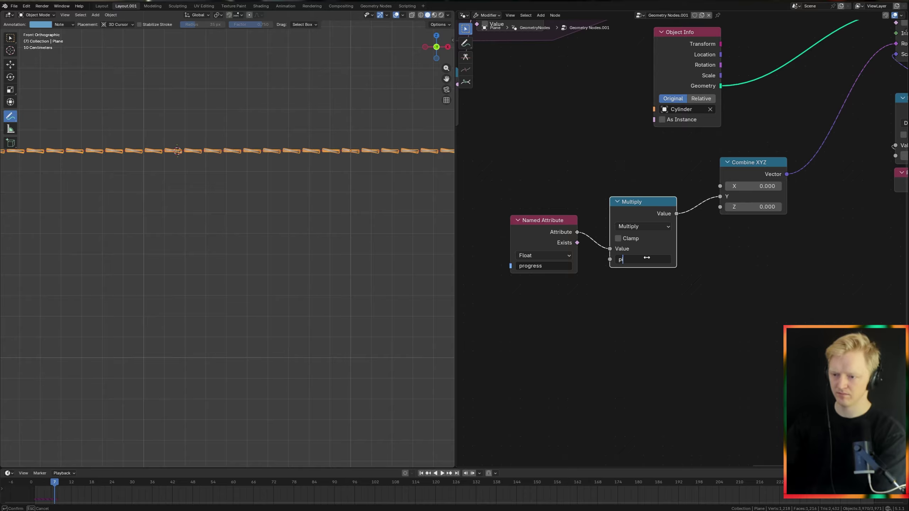
key(Return)
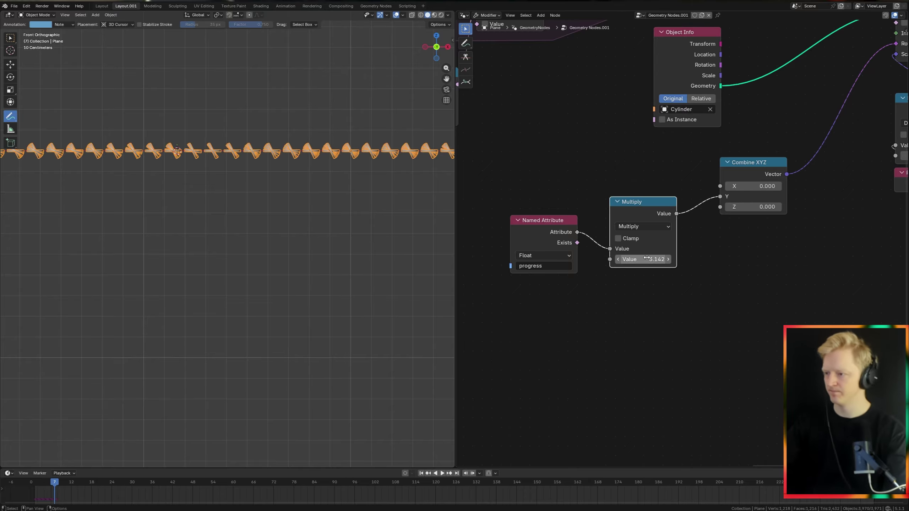
Step: Play the animation to check how the discs flip with progress multiplied by pi
shift+middle_drag(387, 167, 293, 296)
key(space)
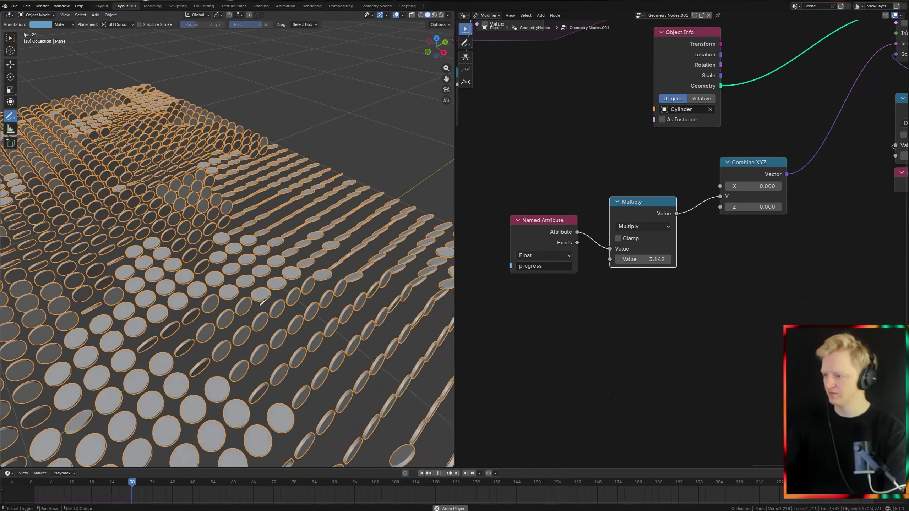
key(space)
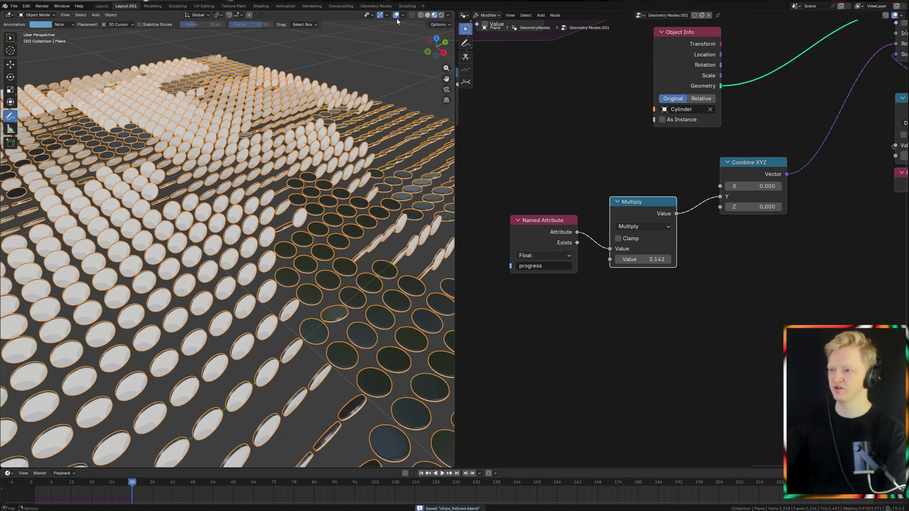
key(space)
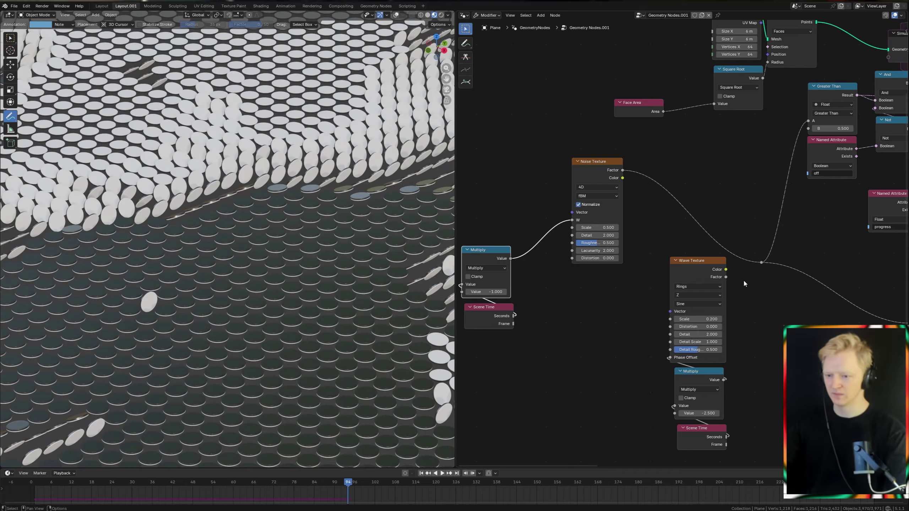
Step: Connect the Wave Texture's Color to the reroute in place of the Noise Texture's Factor, and play the animation to inspect the ripples
scroll(743, 280, up, 2)
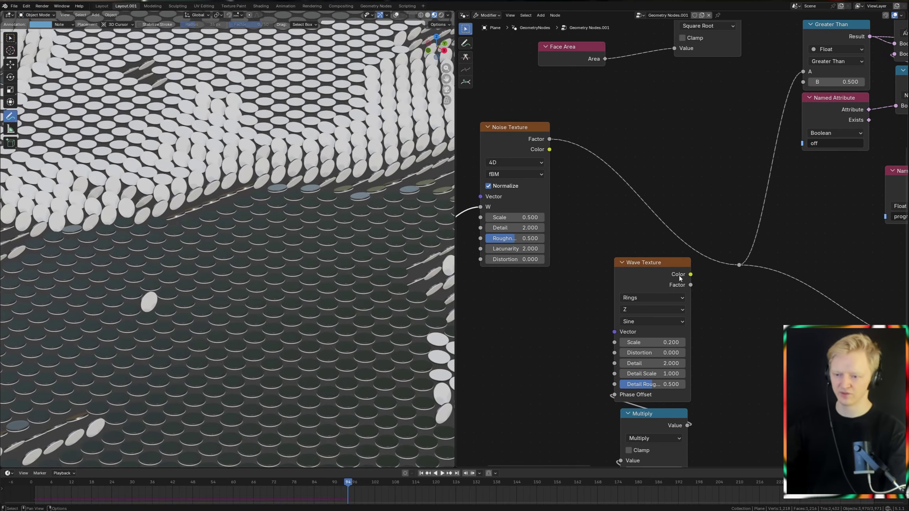
drag(691, 274, 739, 265)
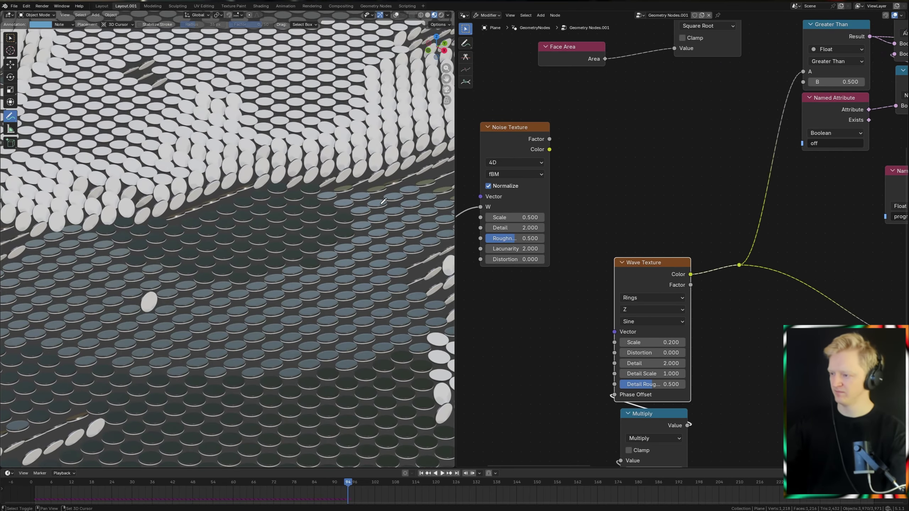
key(space)
middle_drag(215, 213, 236, 239)
scroll(229, 247, down, 5)
scroll(234, 247, up, 10)
scroll(239, 230, down, 5)
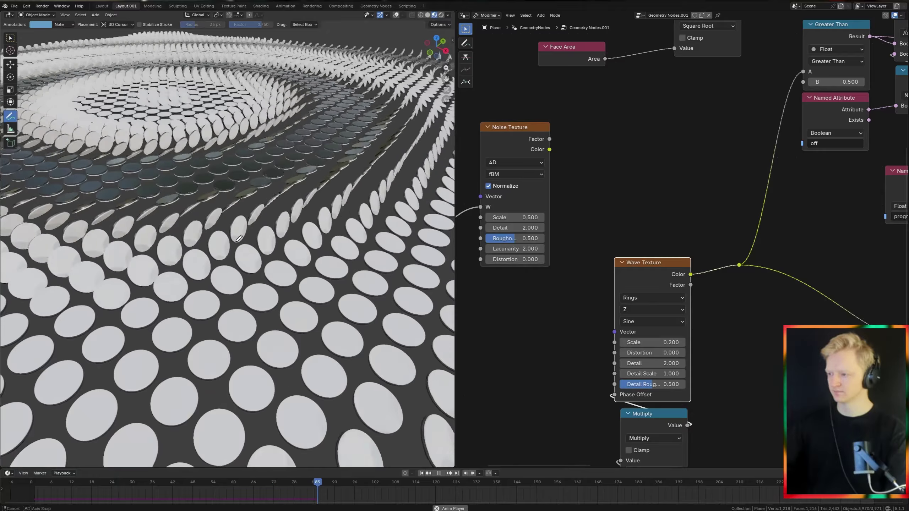
scroll(237, 239, down, 3)
key(space)
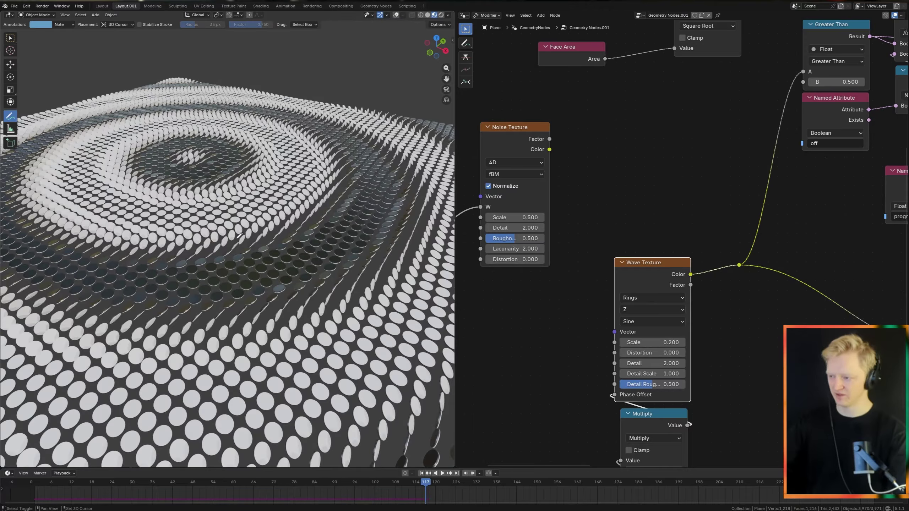
scroll(240, 236, down, 3)
middle_drag(239, 236, 305, 169)
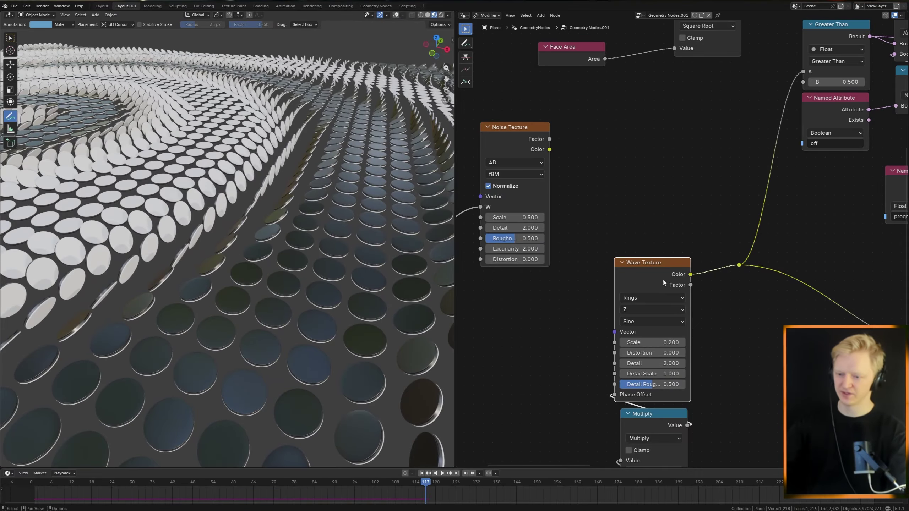
Step: Examine the node tree from the Wave Texture through the simulation to the rotation nodes feeding Instance on Points
scroll(663, 283, down, 6)
middle_drag(707, 305, 555, 283)
scroll(734, 295, up, 2)
middle_drag(739, 244, 594, 293)
scroll(594, 293, down, 6)
middle_drag(887, 268, 725, 271)
scroll(740, 271, up, 6)
middle_drag(672, 231, 771, 231)
scroll(771, 230, up, 3)
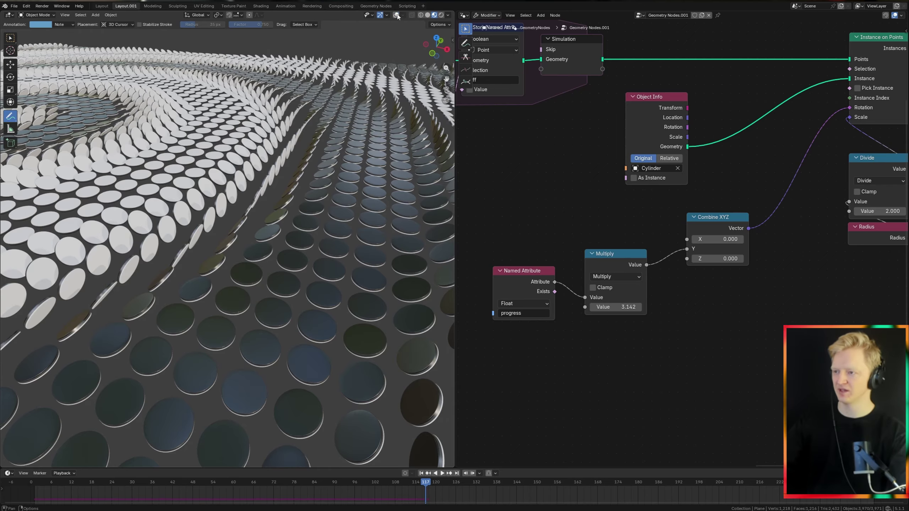
Step: Turn the viewport overlays back on and inspect the ring pattern of discs from the top view and in perspective
click(397, 16)
mouse_move(279, 172)
middle_down()
mouse_move(297, 183)
mouse_move(258, 187)
mouse_move(236, 175)
middle_up()
key(ctrl+z)
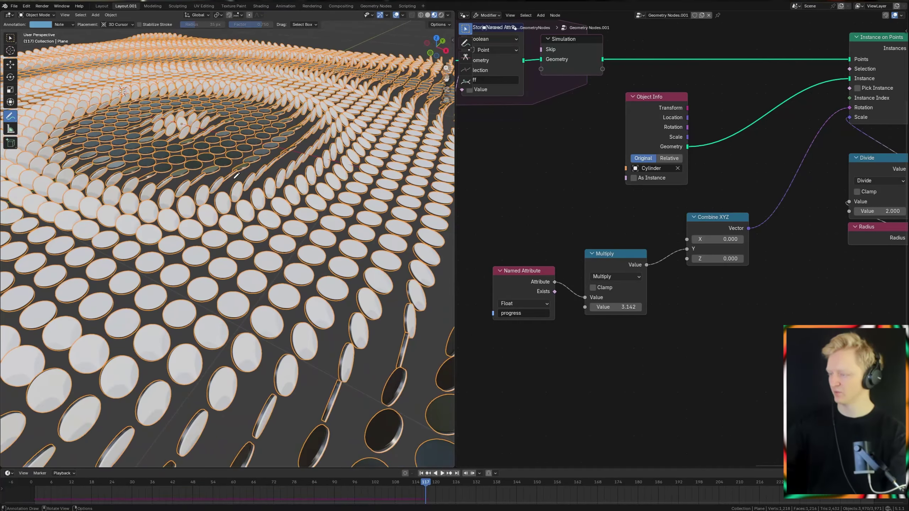
key(KP_7)
scroll(236, 177, up, 5)
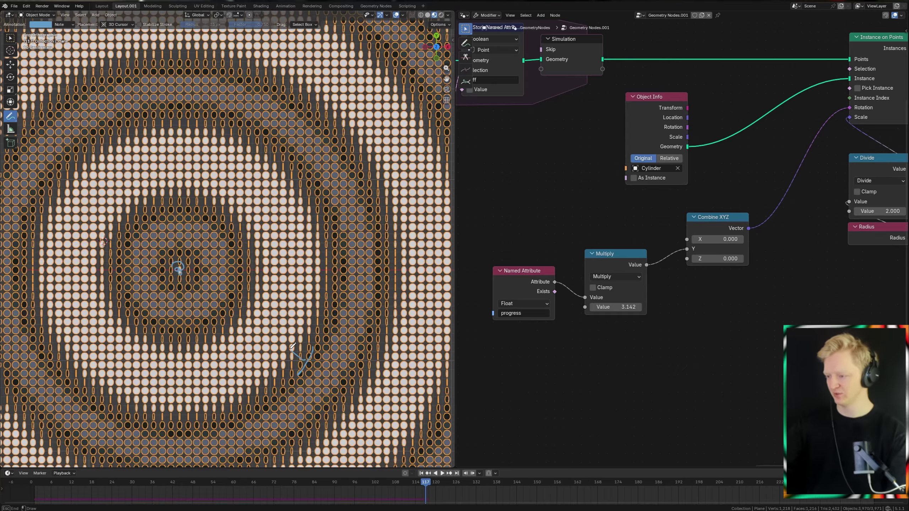
middle_drag(132, 327, 251, 236)
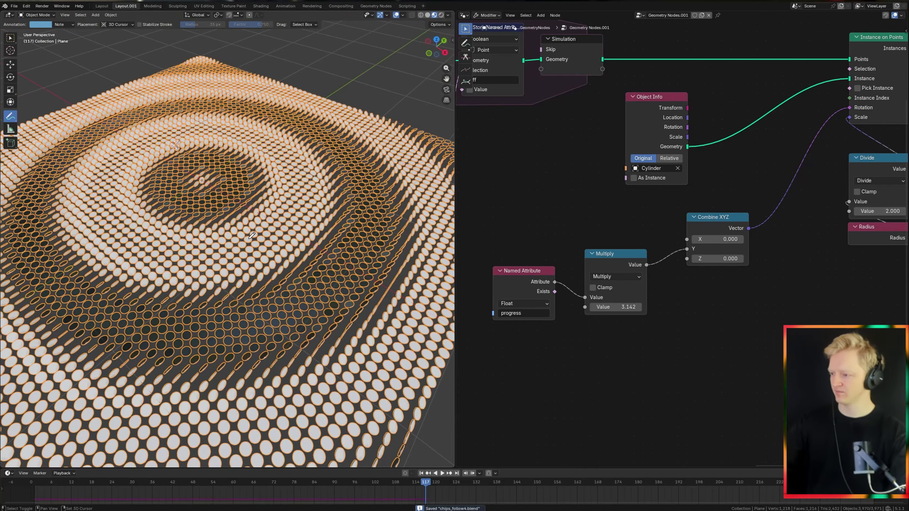
Step: Add a Position node below the Multiply node
middle_drag(648, 306, 600, 307)
key(shift+a)
text(posi)
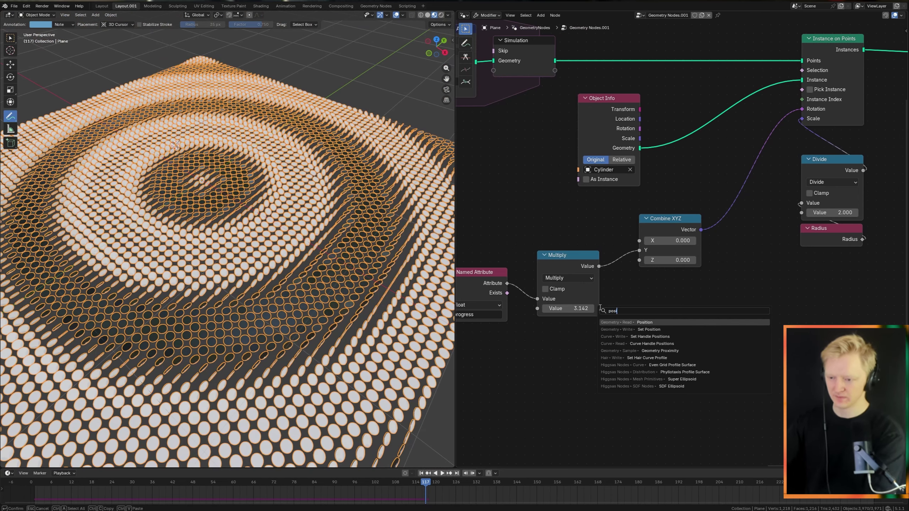
text(t)
key(Return)
click(528, 367)
Step: Add an Align Rotation to Vector node and connect Position to its Vector input
key(shift+a)
text(al)
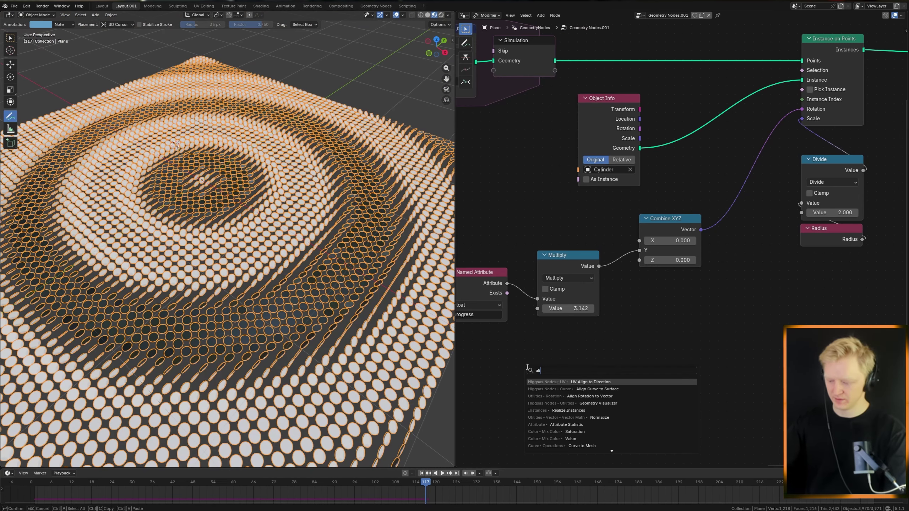
text(ign)
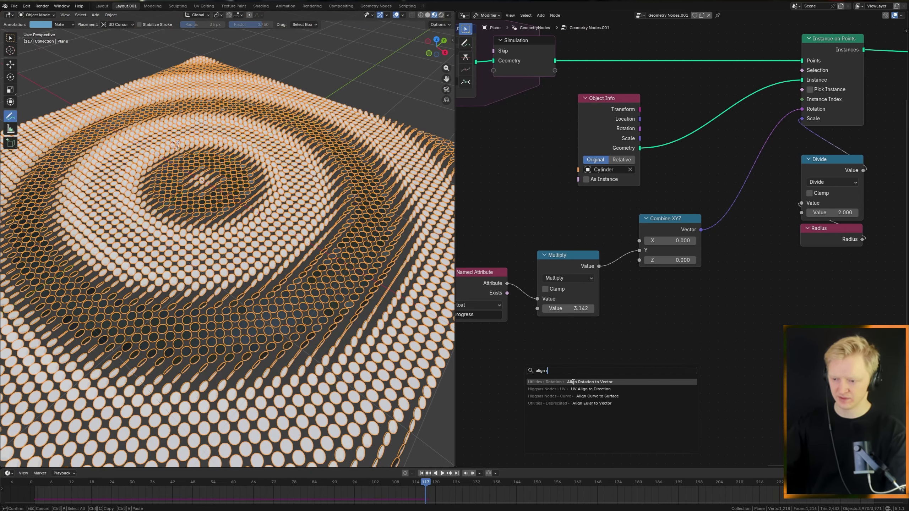
text( r)
key(Return)
click(619, 333)
drag(589, 383, 618, 393)
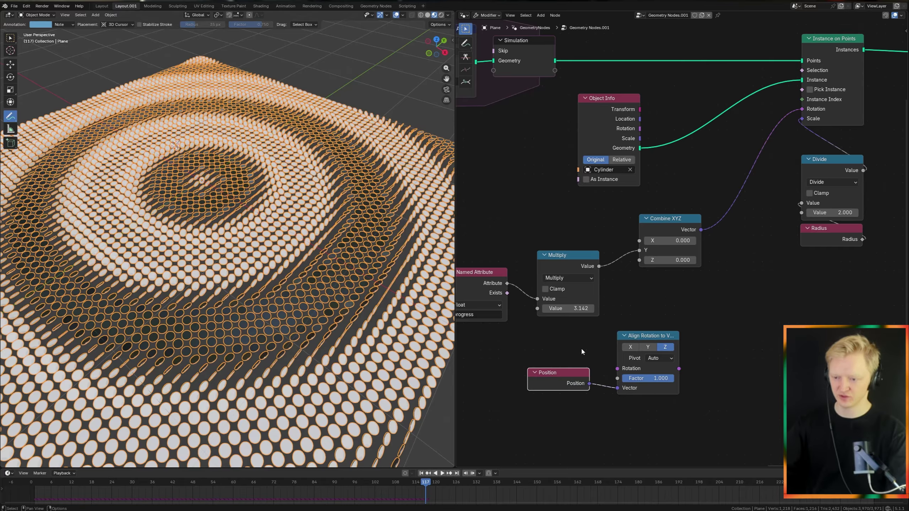
Step: Cut the Combine XYZ link and connect Align Rotation to Vector to the Rotation of Instance on Points
middle_drag(566, 414, 544, 431)
ctrl+right_drag(734, 153, 736, 154)
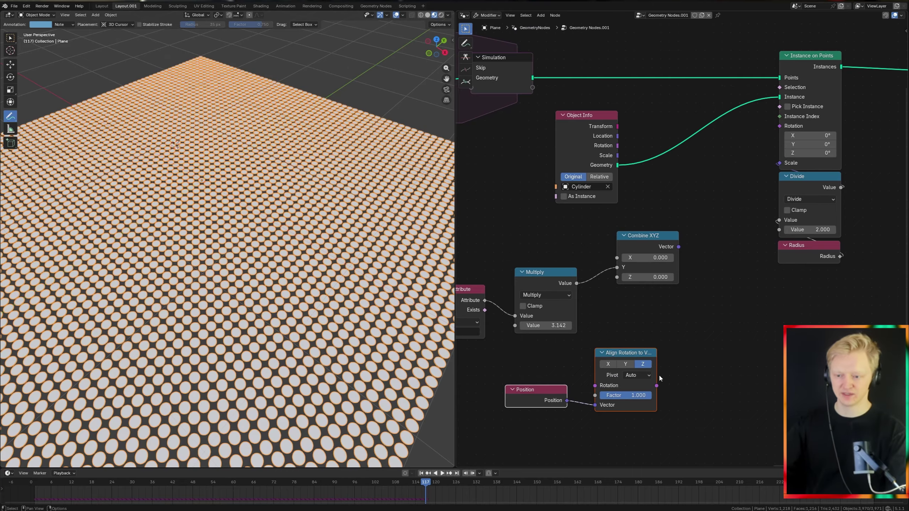
drag(773, 137, 778, 127)
Step: Examine from the top and in perspective how the discs orient themselves around the grid's centre
scroll(251, 206, down, 2)
middle_drag(251, 206, 270, 235)
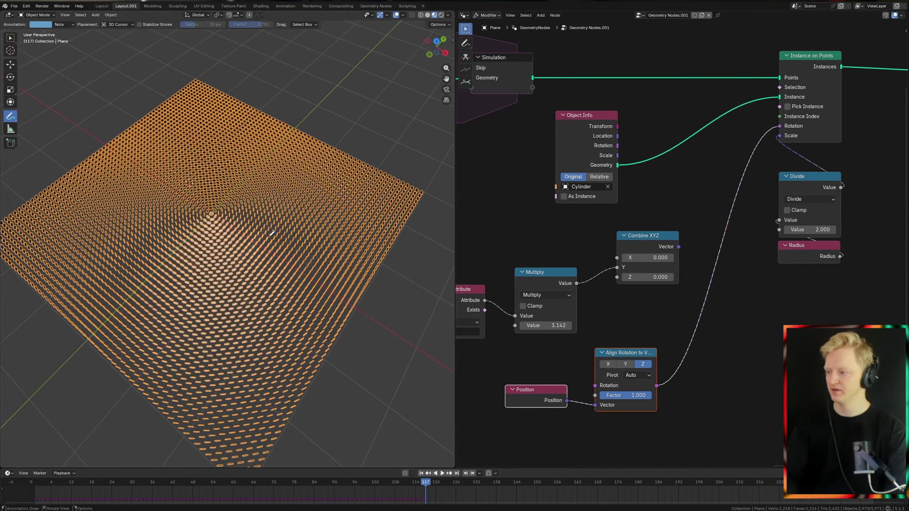
key(KP_7)
scroll(272, 232, up, 10)
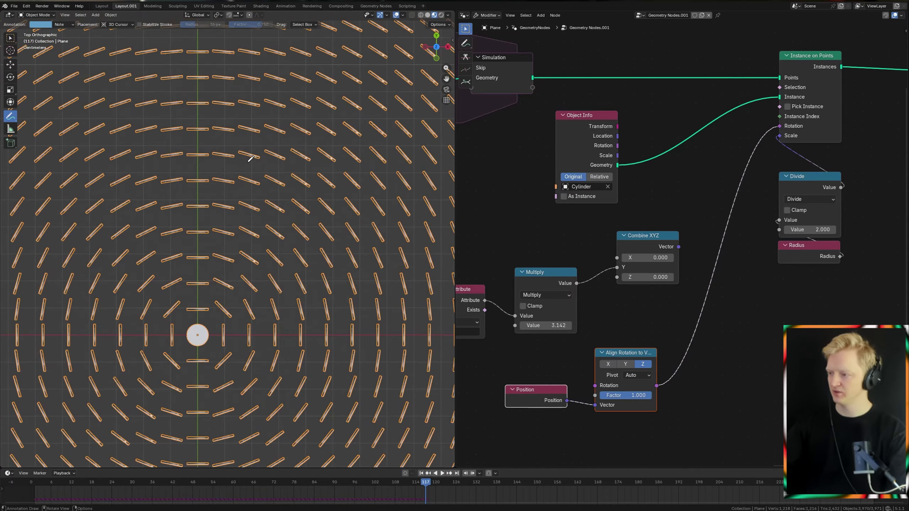
middle_drag(277, 326, 254, 322)
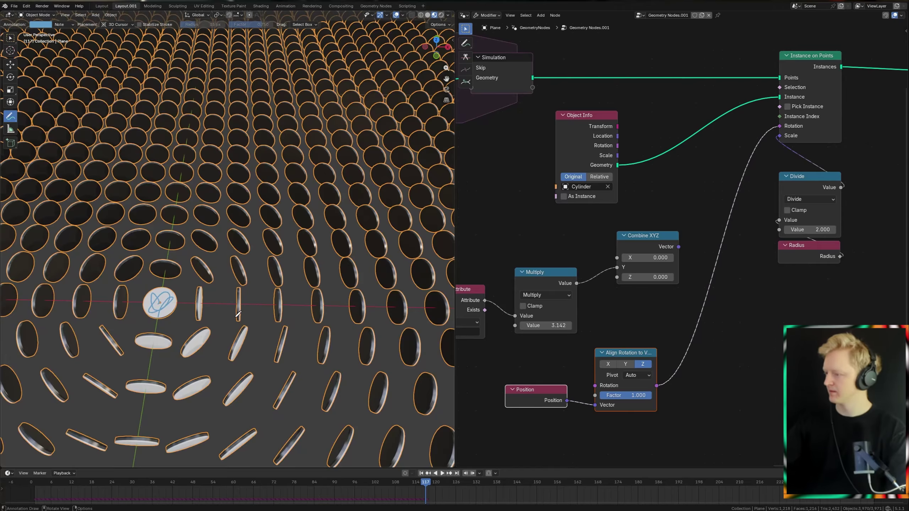
scroll(237, 315, down, 5)
key(KP_7)
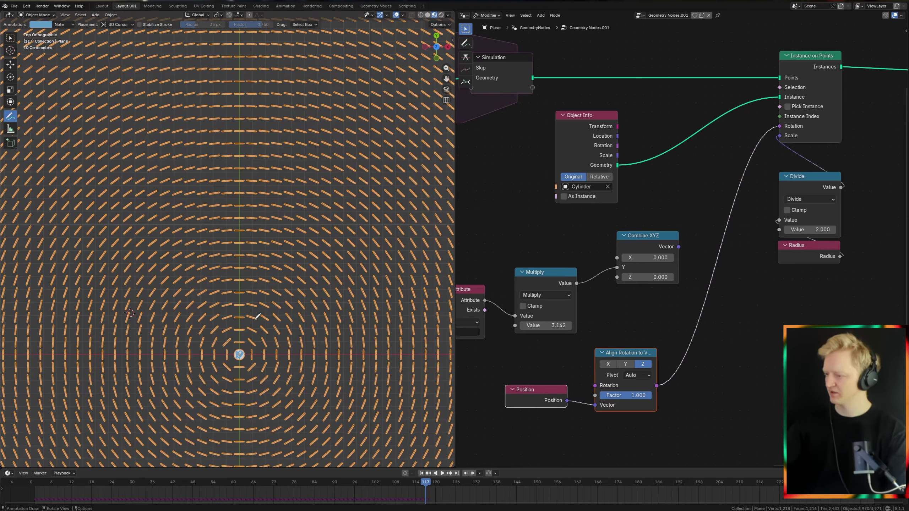
scroll(721, 300, down, 3)
Step: Move the Position and Align Rotation to Vector nodes above Combine XYZ, and shift Object Info upward to make room
middle_drag(721, 300, 717, 282)
drag(654, 325, 704, 178)
scroll(732, 207, up, 4)
middle_drag(732, 207, 732, 238)
drag(589, 188, 600, 145)
Step: Inspect the tilt of the discs near the centre point from steep and low viewing angles
scroll(229, 312, up, 8)
mouse_move(227, 274)
middle_down()
mouse_move(226, 255)
mouse_move(225, 267)
middle_up()
scroll(224, 274, down, 8)
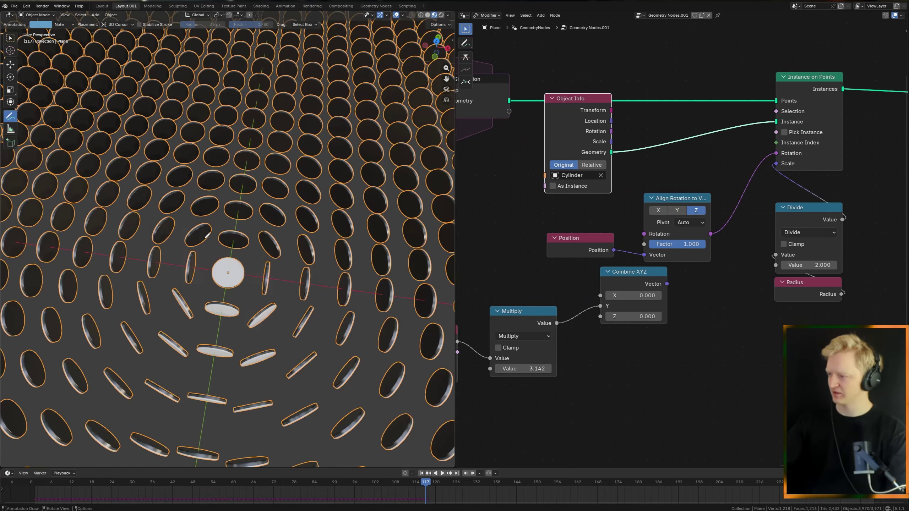
middle_drag(207, 235, 302, 186)
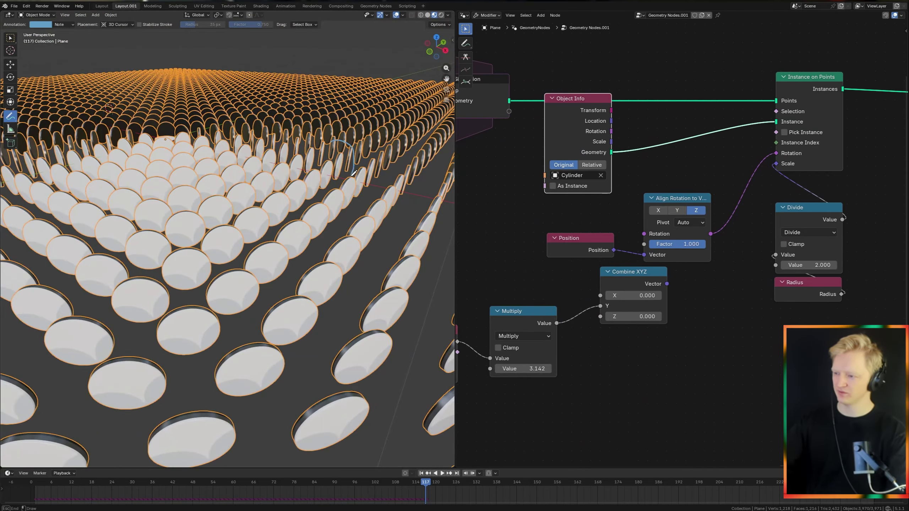
middle_drag(428, 189, 321, 219)
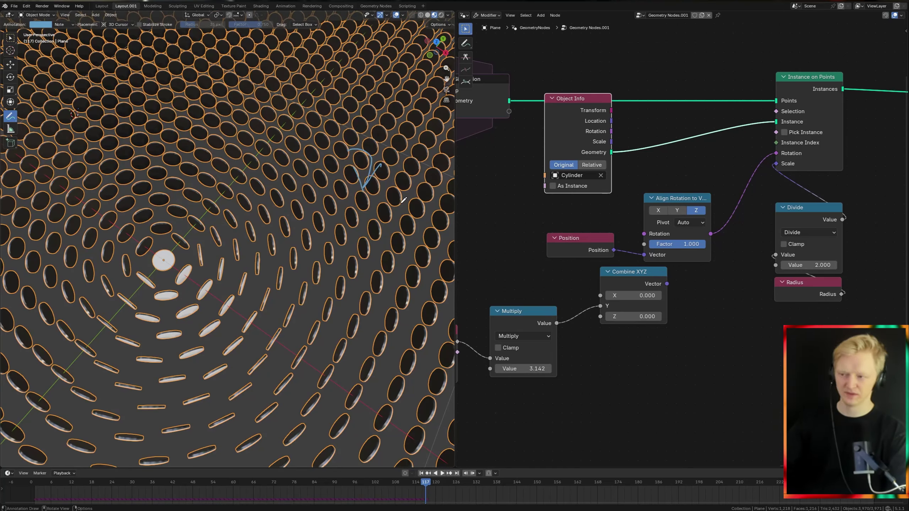
Step: Insert a Vector Math Add node between Align Rotation to Vector and the Rotation of Instance on Points
middle_drag(672, 258, 625, 264)
click(640, 264)
key(shift+a)
text(add)
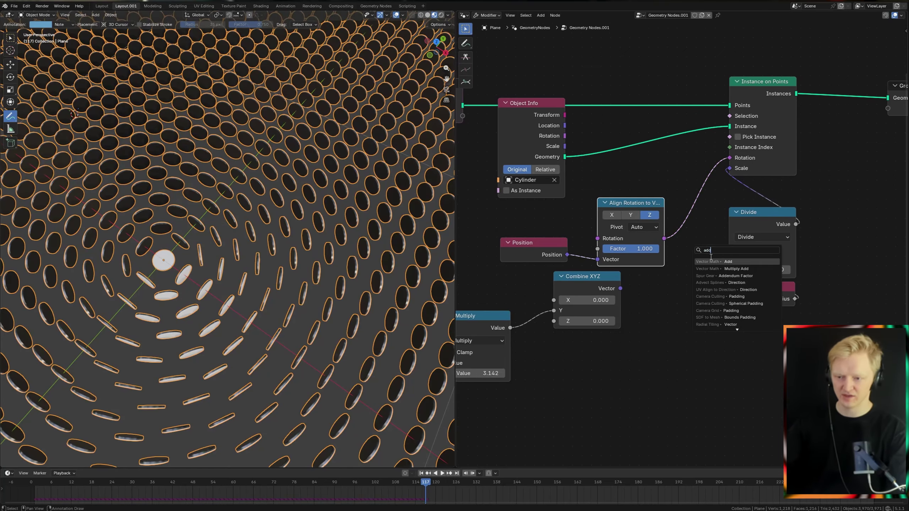
key(Return)
click(731, 270)
Step: Move the Divide and Radius nodes together to just beneath Instance on Points
middle_drag(731, 270, 626, 273)
drag(672, 341, 695, 247)
key(g)
click(742, 222)
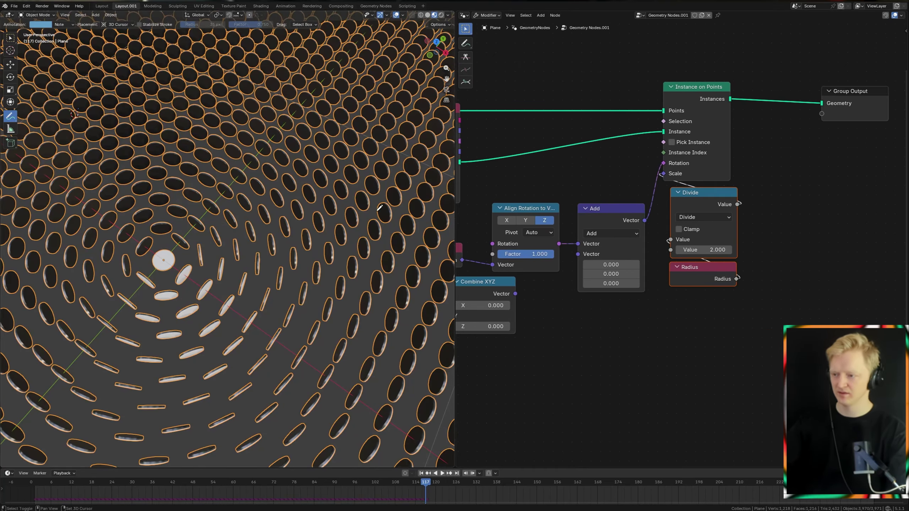
Step: Try varying the components of the Add node's second vector, ending with X at 1.860
shift+middle_drag(379, 210, 268, 230)
middle_drag(268, 229, 304, 205)
key(KP_1)
shift+middle_drag(264, 140, 237, 231)
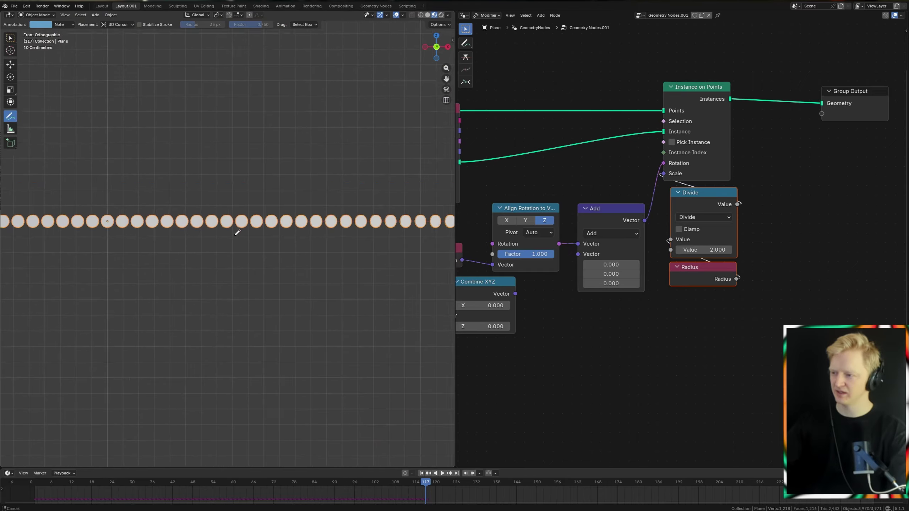
scroll(275, 208, up, 5)
middle_drag(277, 205, 429, 242)
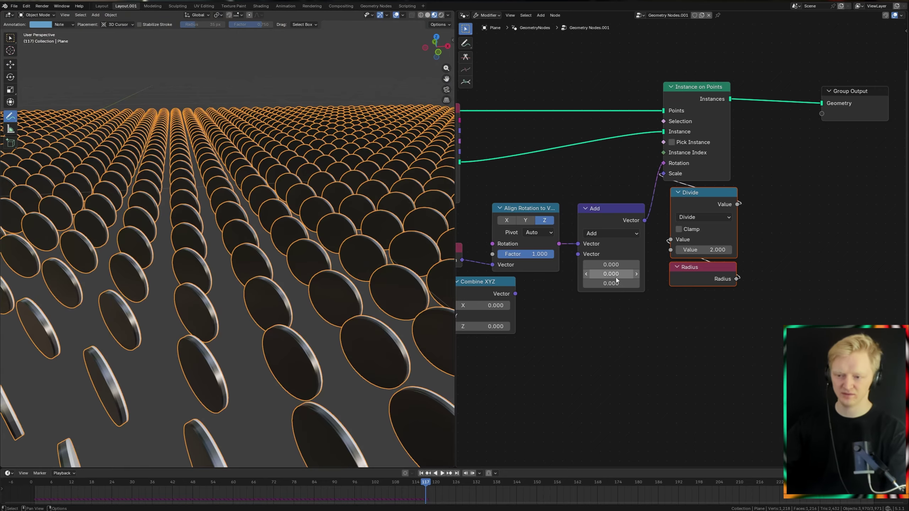
drag(616, 278, 662, 283)
key(Escape)
key(Escape)
key(Escape)
key(Escape)
drag(615, 264, 647, 264)
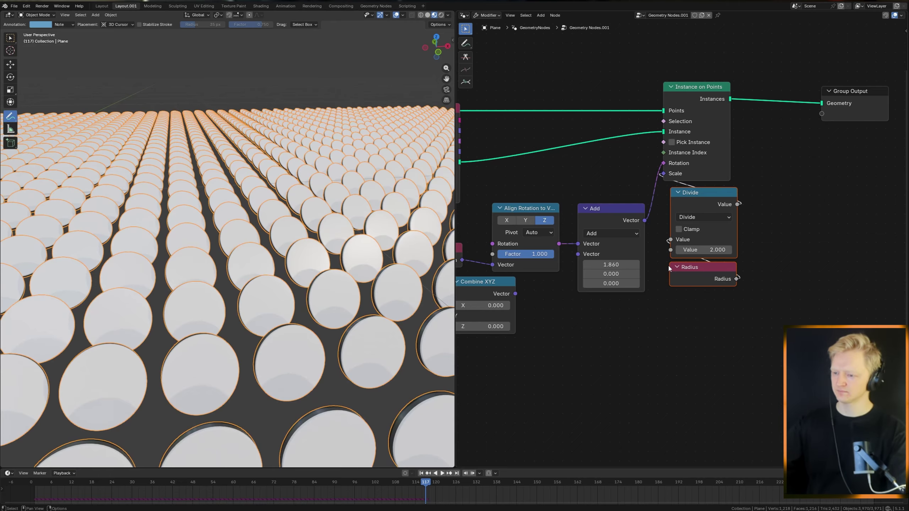
Step: Mute the Add node and set the Align Rotation to Vector axis to Y
click(610, 214)
key(m)
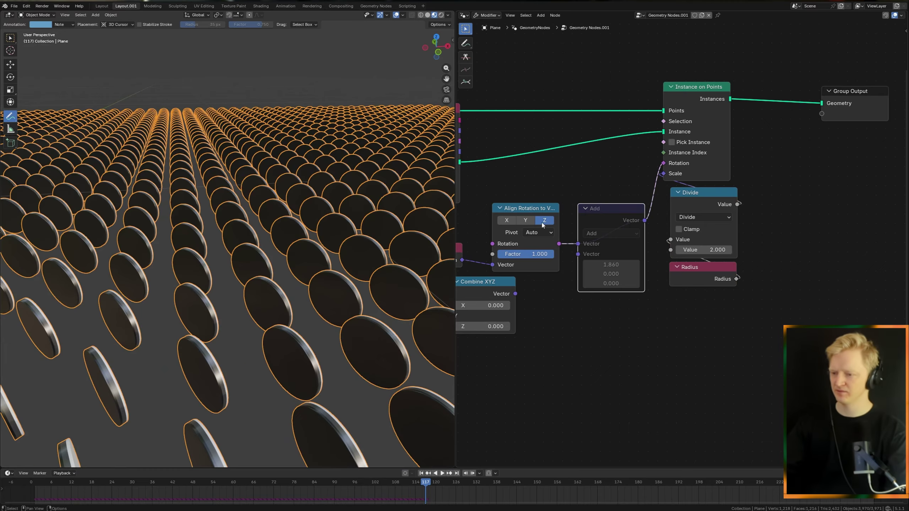
click(525, 220)
mouse_move(251, 251)
middle_down()
mouse_move(263, 274)
mouse_move(411, 239)
middle_up()
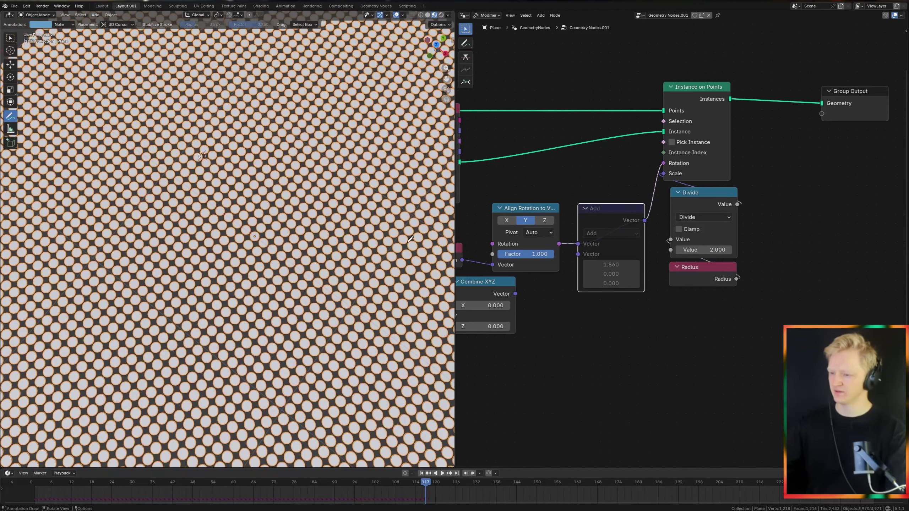
Step: Add a Cube mesh node and connect its Mesh to the Instance input of Instance on Points in place of the cylinder
middle_drag(526, 245, 670, 261)
scroll(676, 253, up, 5)
scroll(577, 257, down, 4)
middle_drag(578, 257, 726, 280)
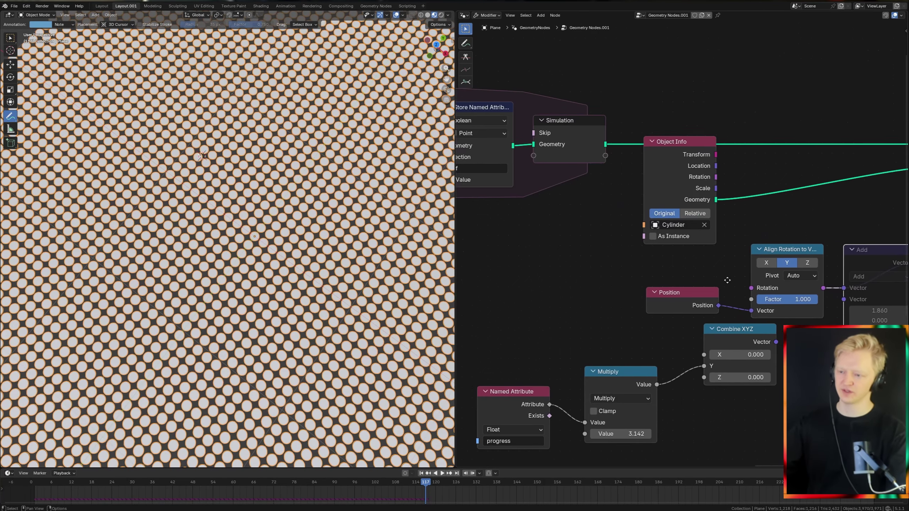
scroll(665, 274, down, 1)
middle_drag(665, 274, 579, 275)
middle_drag(711, 247, 634, 296)
scroll(634, 296, up, 3)
key(shift+a)
text(cube)
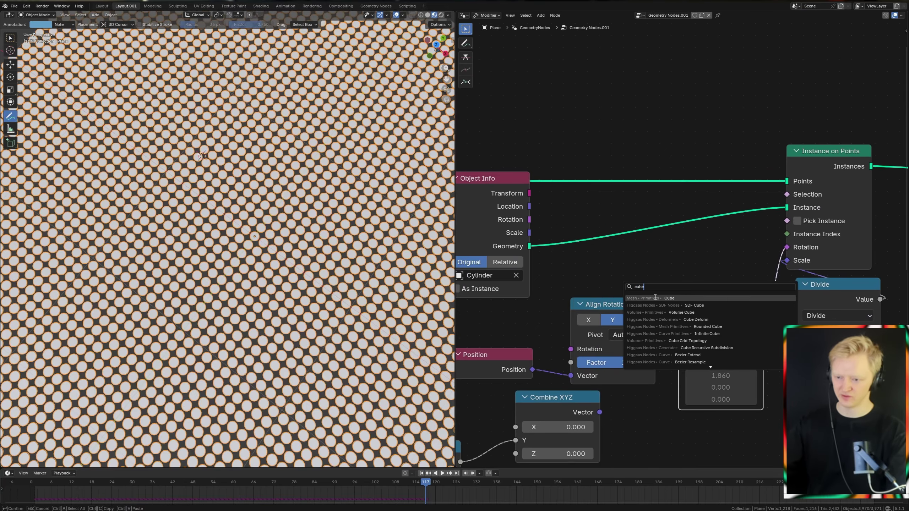
key(Return)
drag(734, 132, 786, 208)
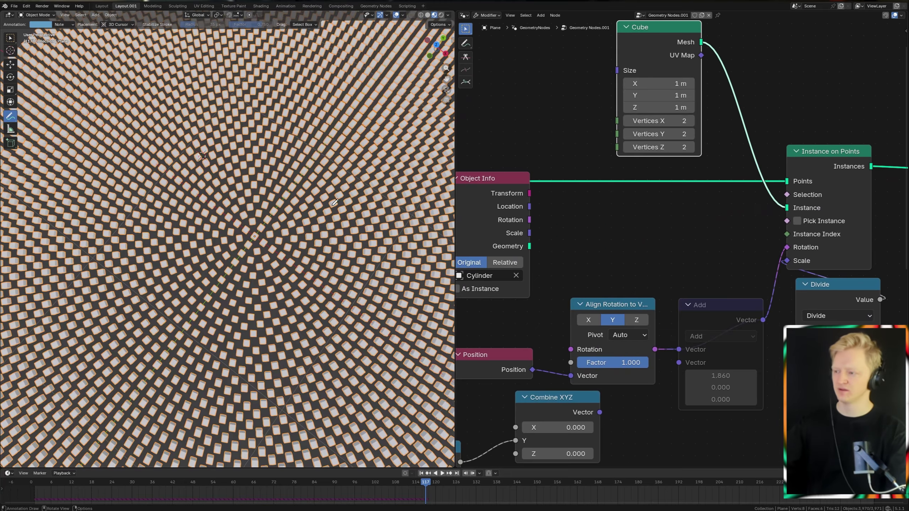
Step: View the cube instances from the top and move the Align Rotation to Vector node slightly upward
key(KP_7)
middle_drag(641, 333, 644, 333)
drag(618, 308, 602, 291)
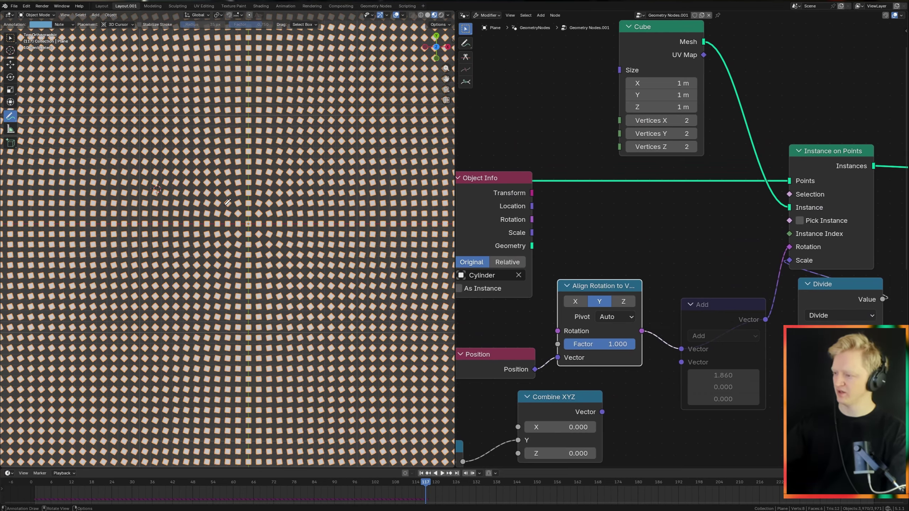
scroll(228, 202, down, 5)
scroll(195, 192, up, 5)
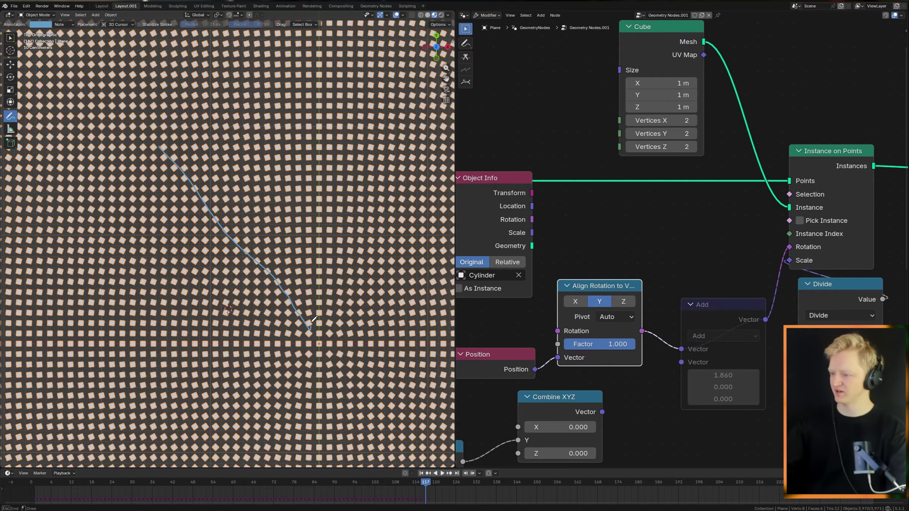
ctrl+drag(367, 318, 189, 274)
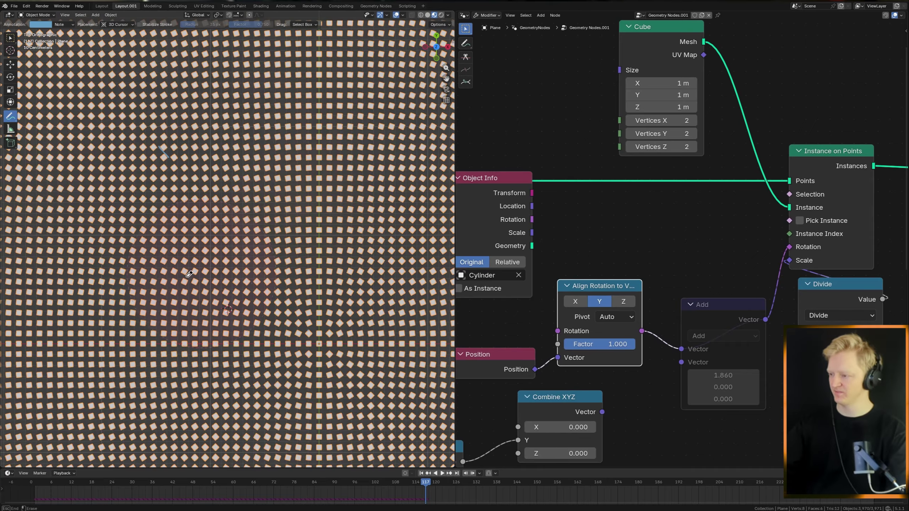
Step: Set the Cube node's Z size to 0.1 m and view the flattened instances at an angle
middle_drag(707, 317, 618, 308)
middle_drag(610, 175, 595, 210)
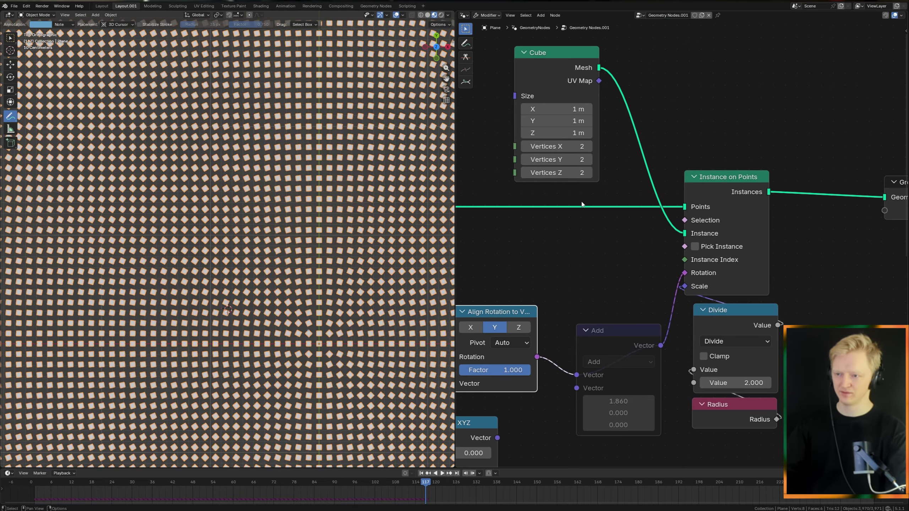
double_click(566, 133)
text(0.1)
key(Return)
middle_drag(337, 272, 334, 188)
Step: Connect the Geometry output of the Cylinder's Object Info to the Instance input of Instance on Points in place of the cube
middle_drag(564, 349, 616, 281)
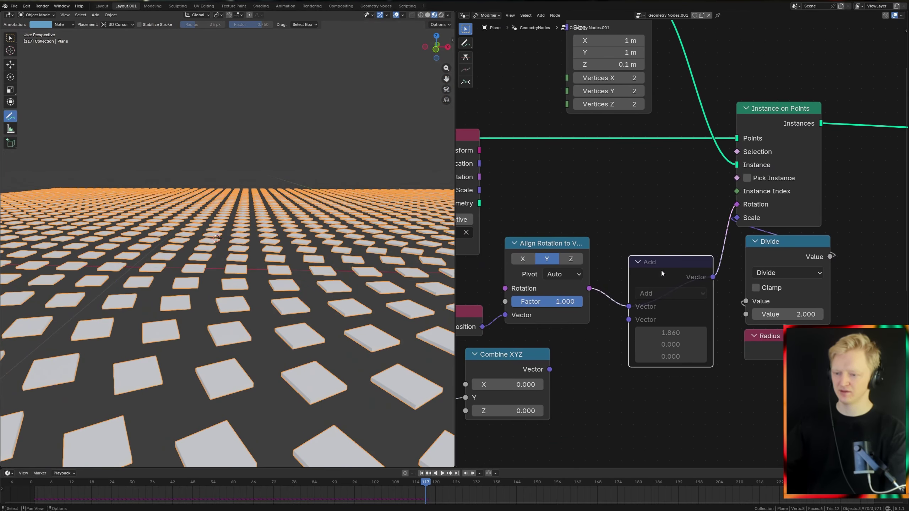
scroll(601, 283, down, 2)
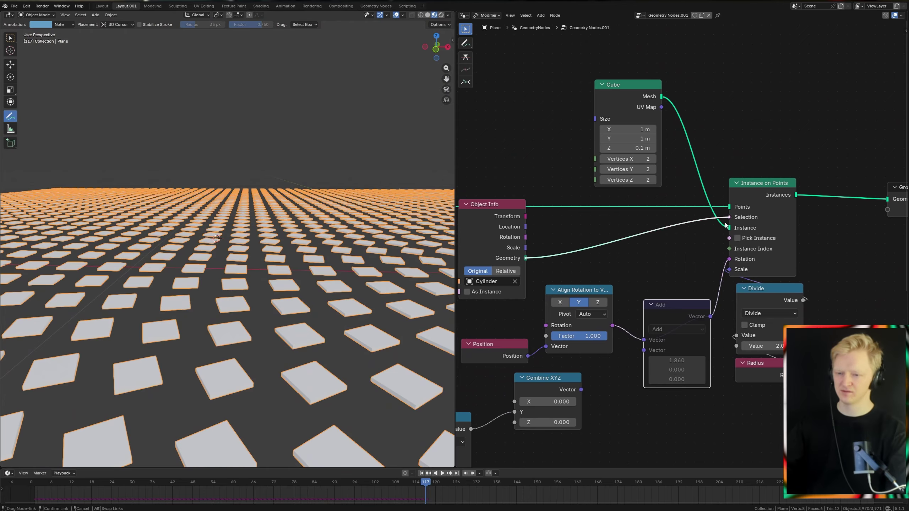
drag(726, 225, 729, 228)
middle_drag(334, 215, 334, 272)
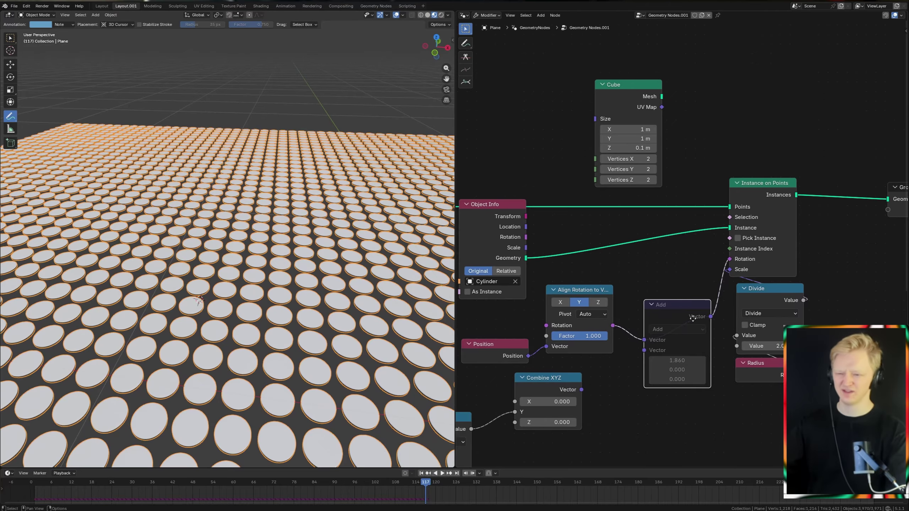
Step: Unmute the Add node and connect the Combine XYZ vector to its second Vector input
middle_drag(693, 318, 730, 173)
scroll(655, 229, down, 1)
middle_drag(655, 229, 614, 266)
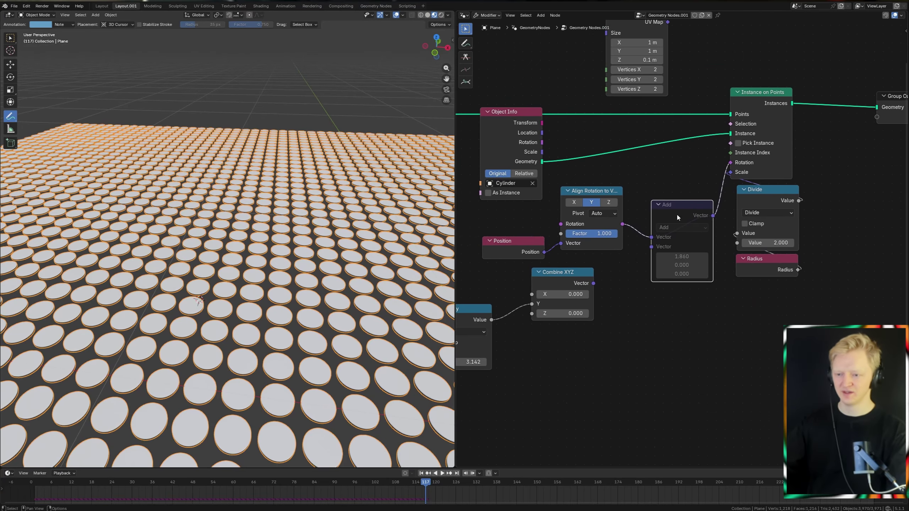
key(m)
drag(651, 255, 651, 253)
Step: Play back the flipping animation, examine the disc orientation around the centre from several angles, and erase the annotation strokes
key(space)
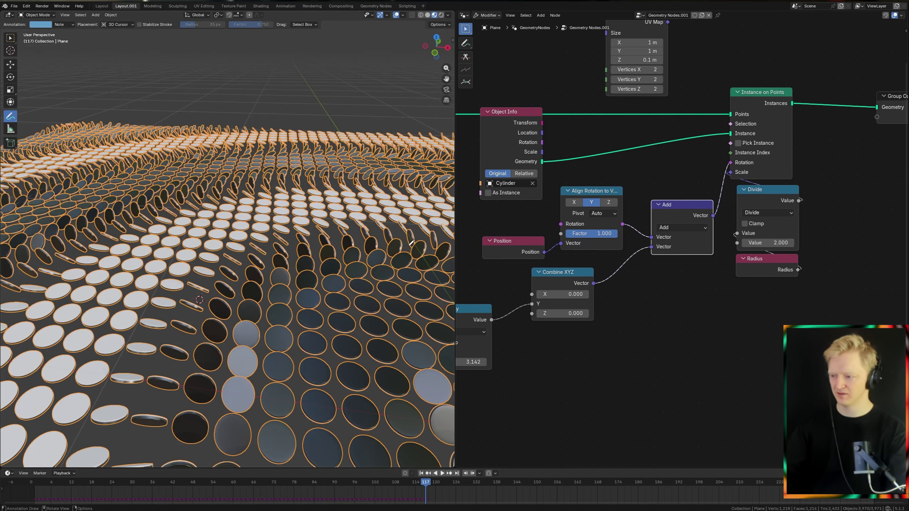
key(space)
middle_drag(370, 235, 315, 244)
key(Right)
key(Right)
key(Right)
key(Right)
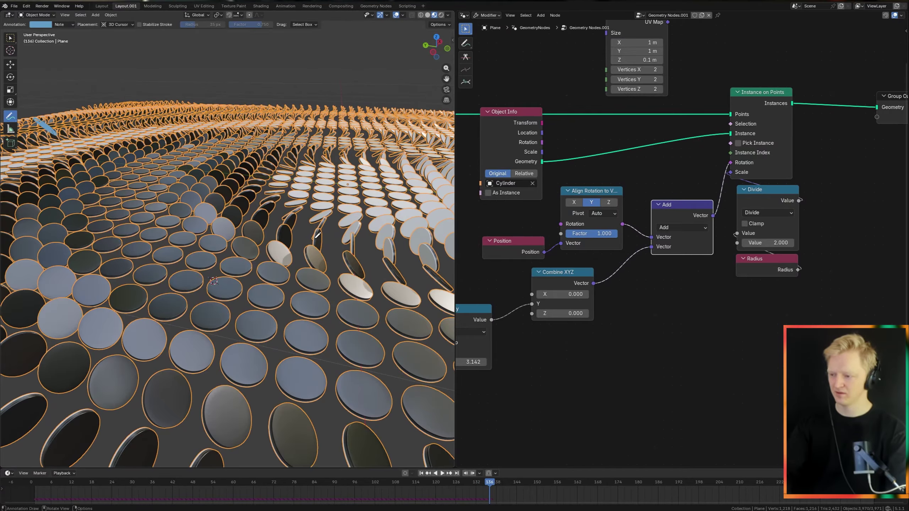
middle_drag(393, 265, 248, 252)
key(space)
key(space)
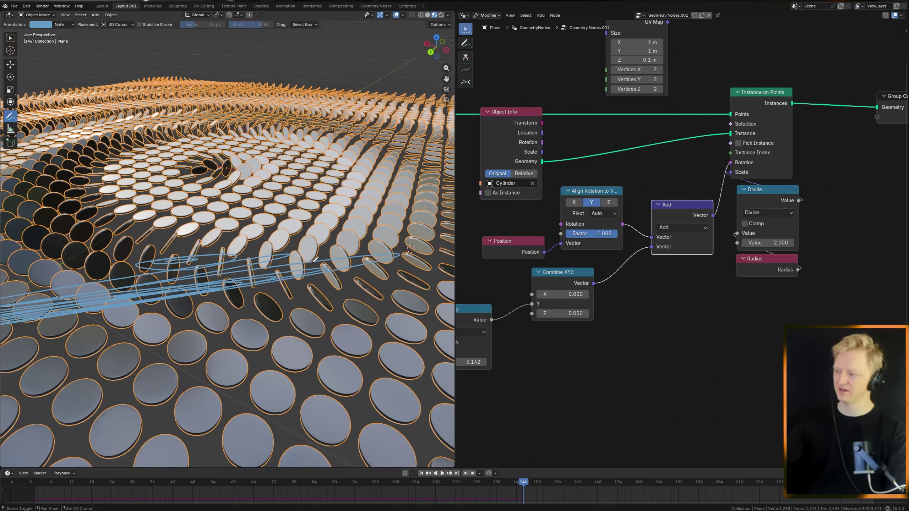
scroll(335, 240, down, 4)
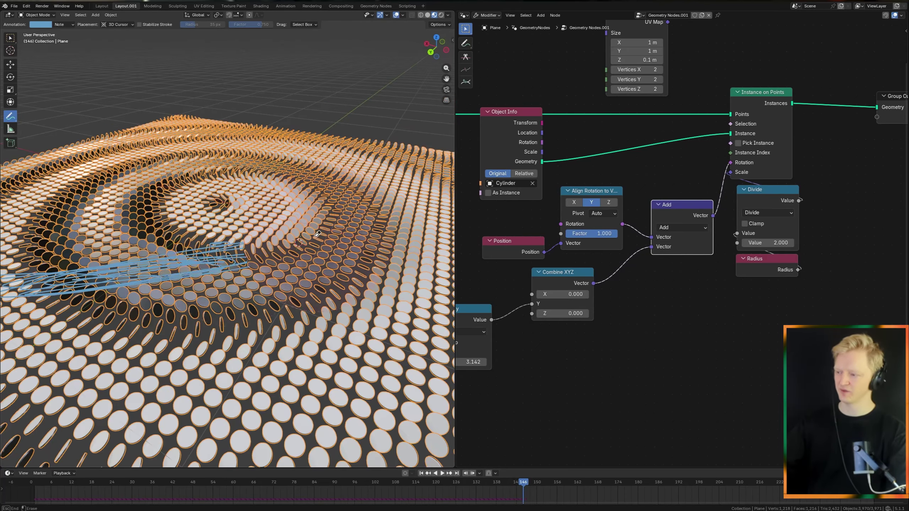
scroll(585, 316, up, 2)
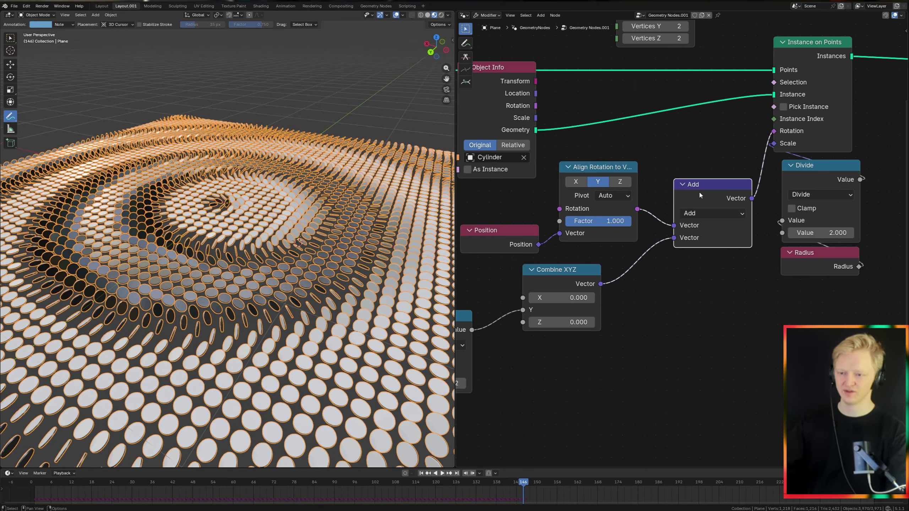
Step: Duplicate the Add node onto the link between Align Rotation to Vector and the existing Add, and set its X to 0
key(shift+d)
click(680, 155)
click(700, 208)
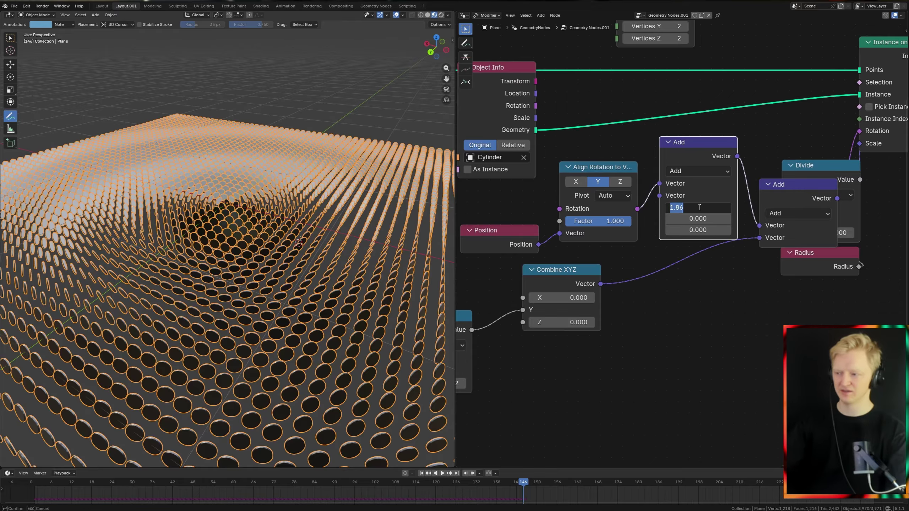
text(0)
key(Return)
Step: In top view, set the duplicated Add node's Z offset to 1.571 (pi/2)
key(KP_7)
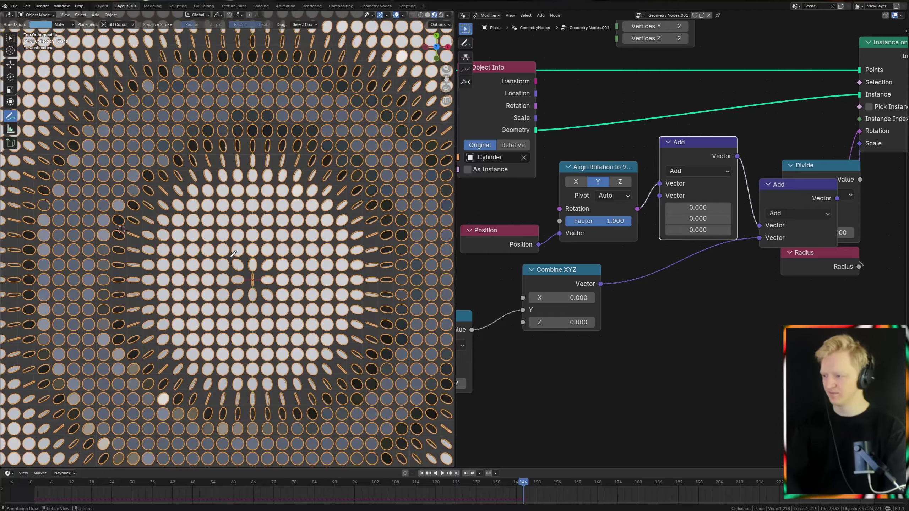
drag(697, 230, 674, 229)
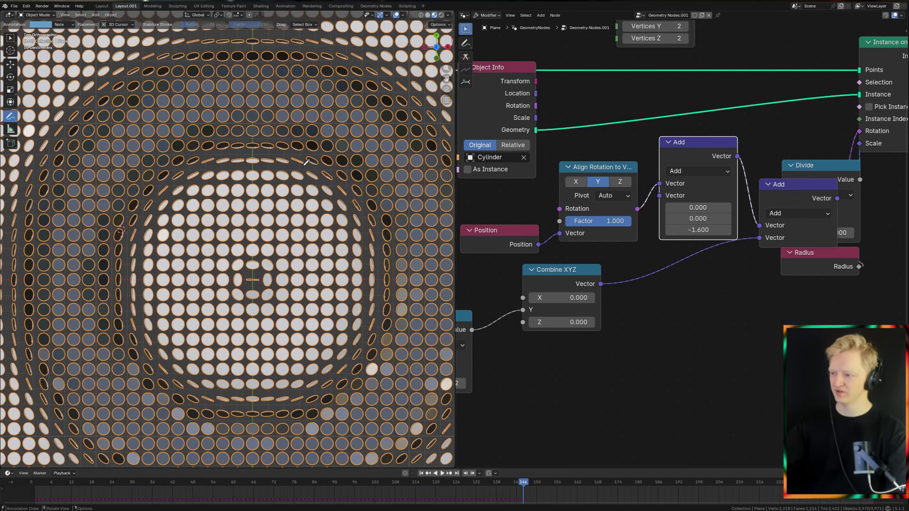
shift+middle_drag(264, 153, 239, 172)
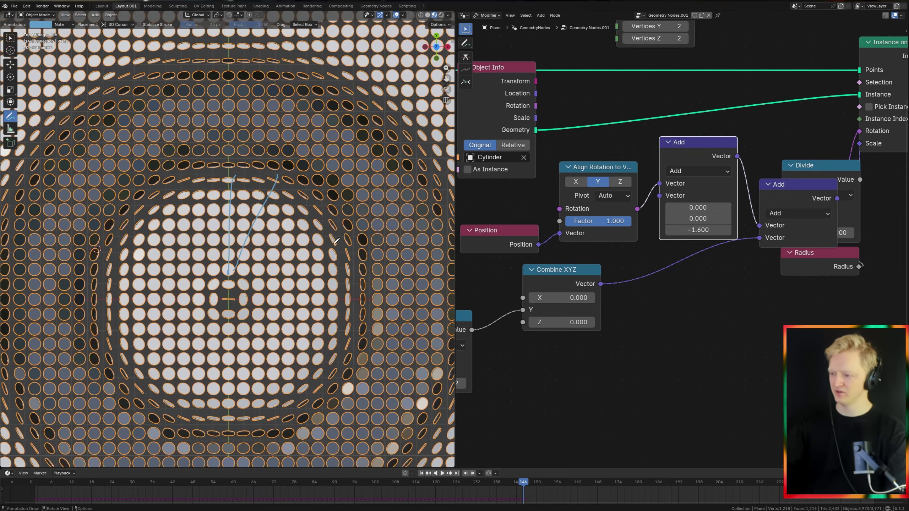
right_drag(224, 299, 270, 226)
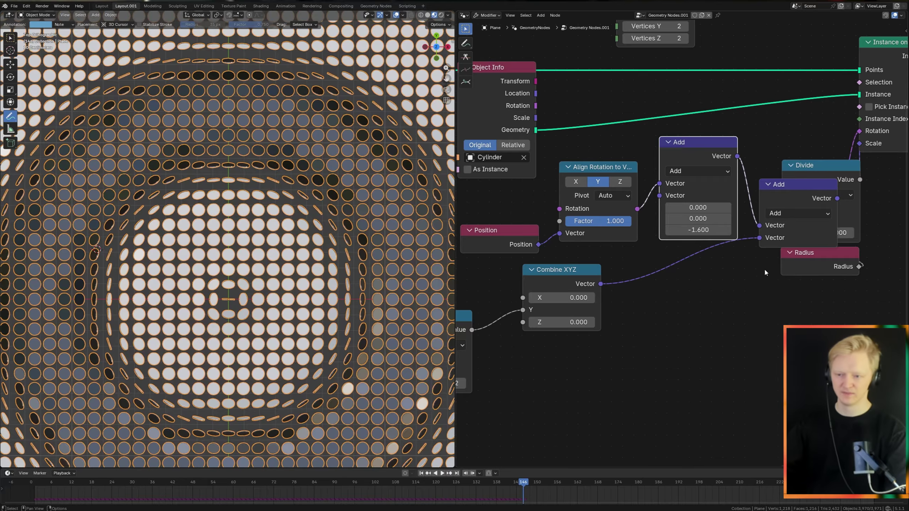
drag(697, 230, 697, 230)
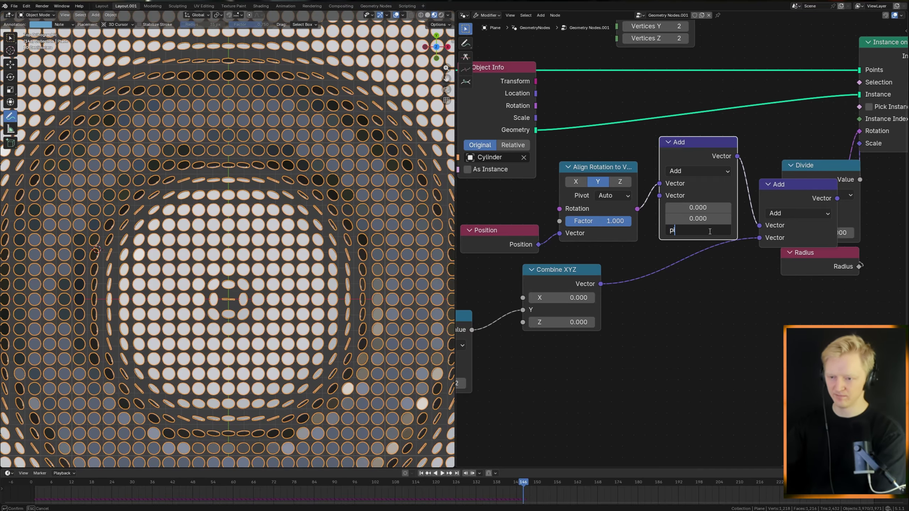
key(Return)
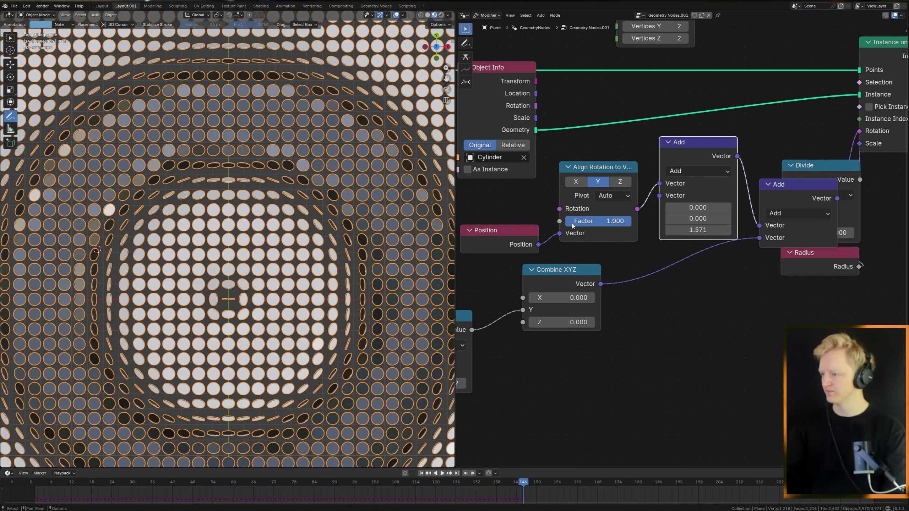
Step: Play back the animation at a low angle and through the camera in rendered shading to check the flipping discs
middle_drag(258, 214, 258, 174)
key(space)
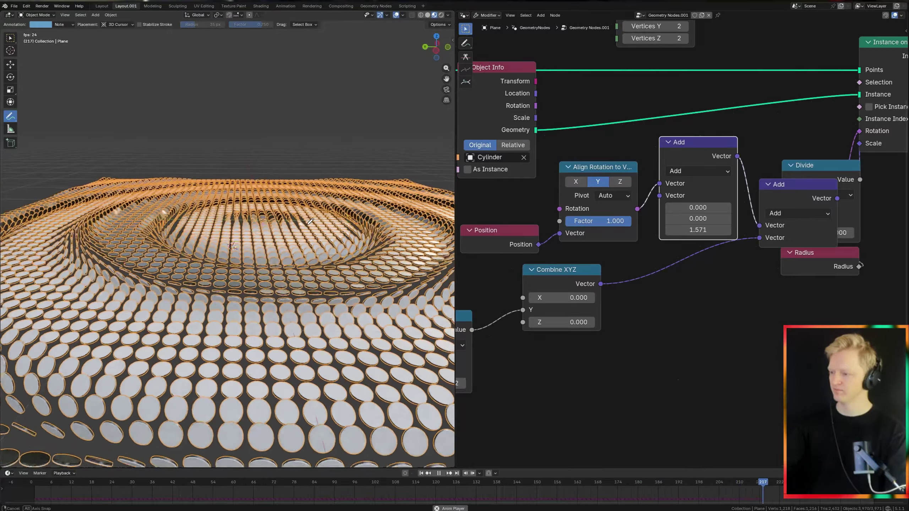
key(KP_0)
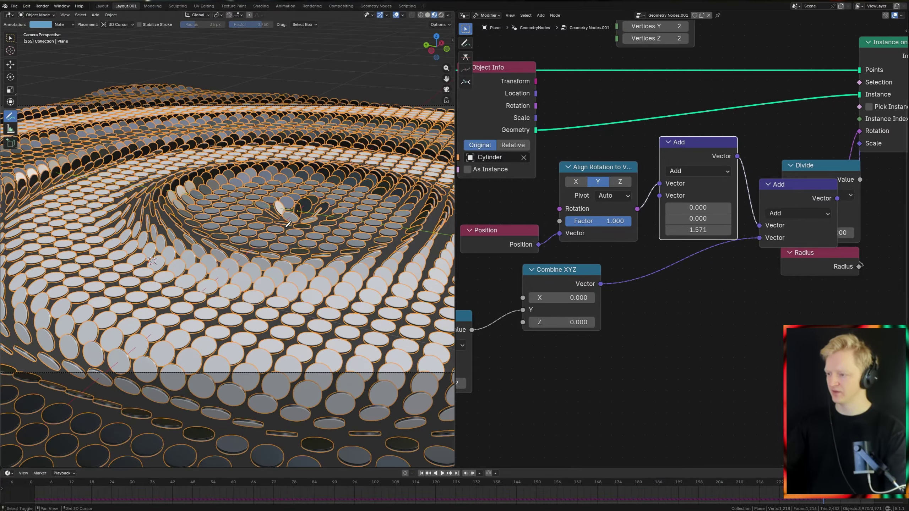
key(z)
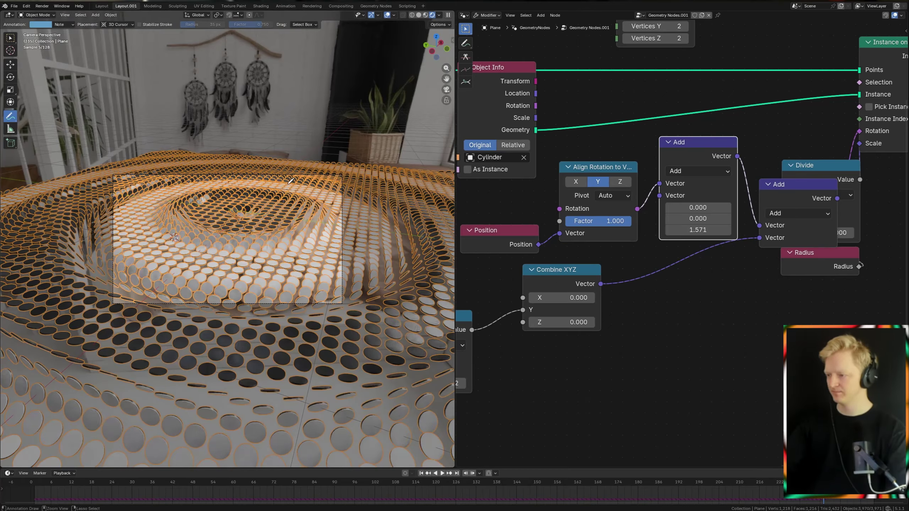
key(space)
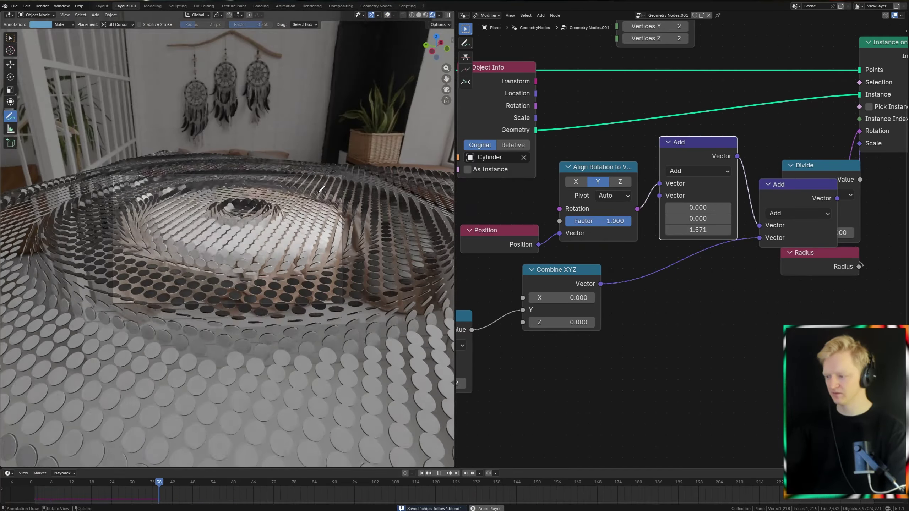
key(space)
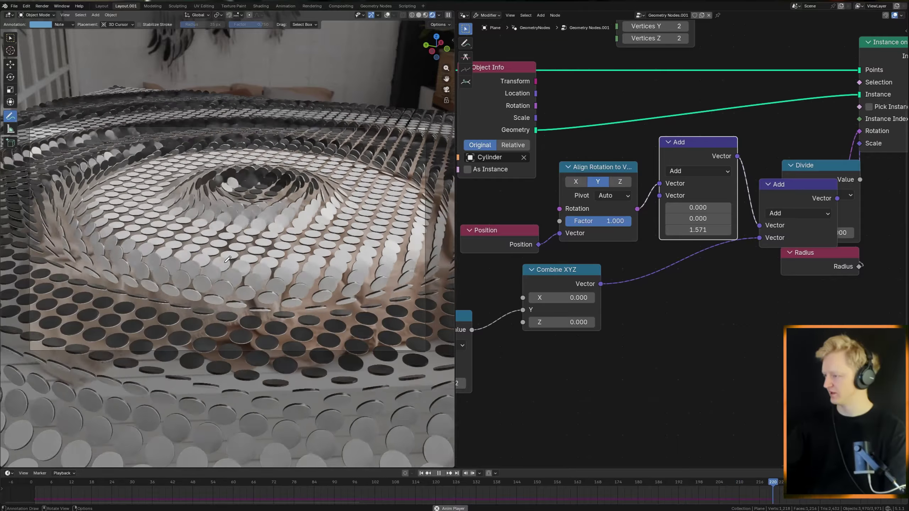
key(space)
Step: Rearrange the rotation nodes and move the progress Named Attribute node away from the Multiply node to make room between them
scroll(681, 285, down, 3)
drag(581, 337, 747, 245)
key(g)
click(819, 273)
drag(548, 283, 513, 304)
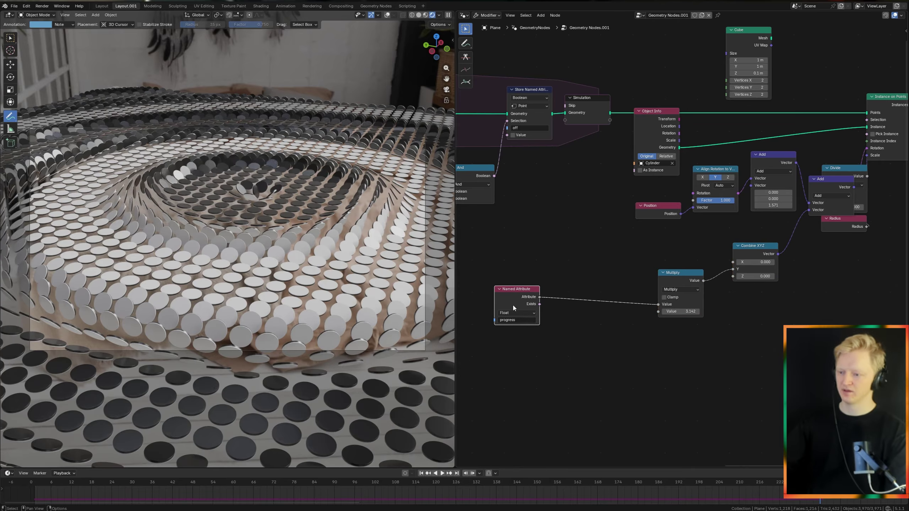
Step: Insert a Float Curve node on the link between the progress Named Attribute and the Multiply node
scroll(513, 303, up, 2)
key(shift+a)
text(float)
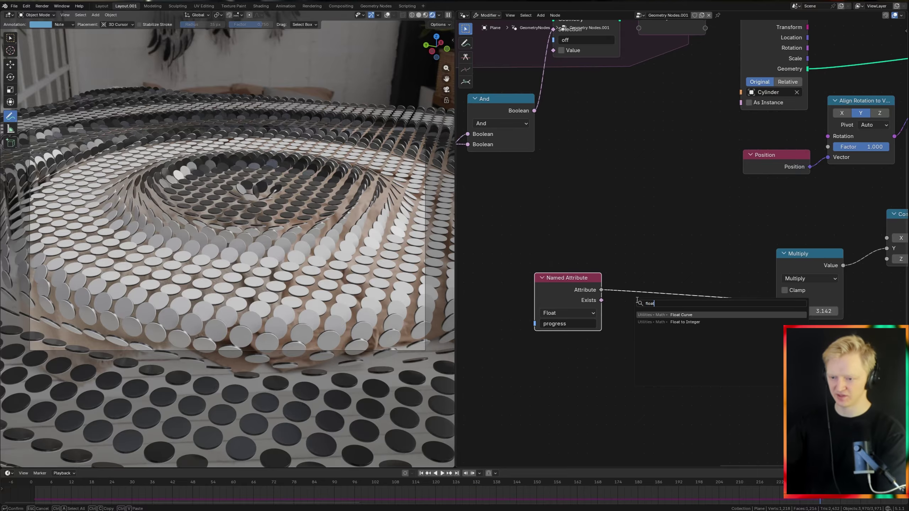
key(Return)
click(649, 311)
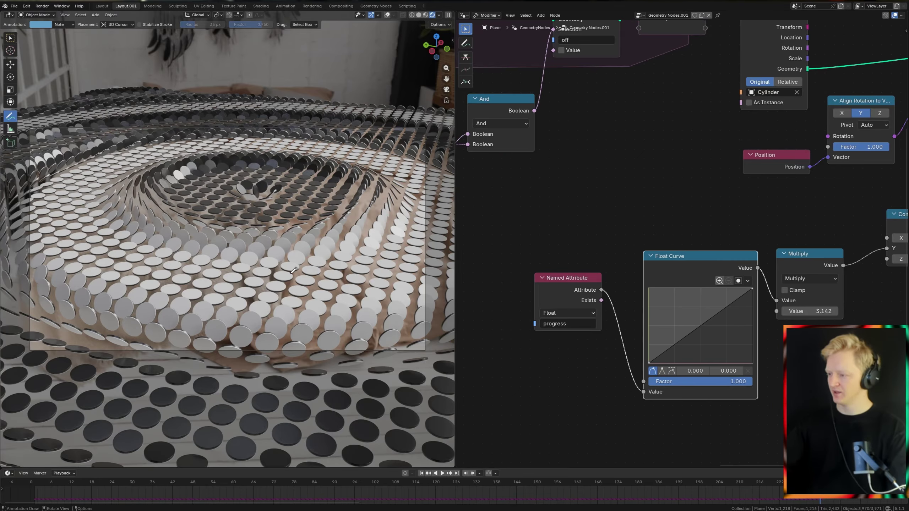
Step: Add a point to the Float Curve and bend it below the diagonal to 0.659, 0.306, previewing the motion in solid shading
middle_drag(686, 332, 651, 343)
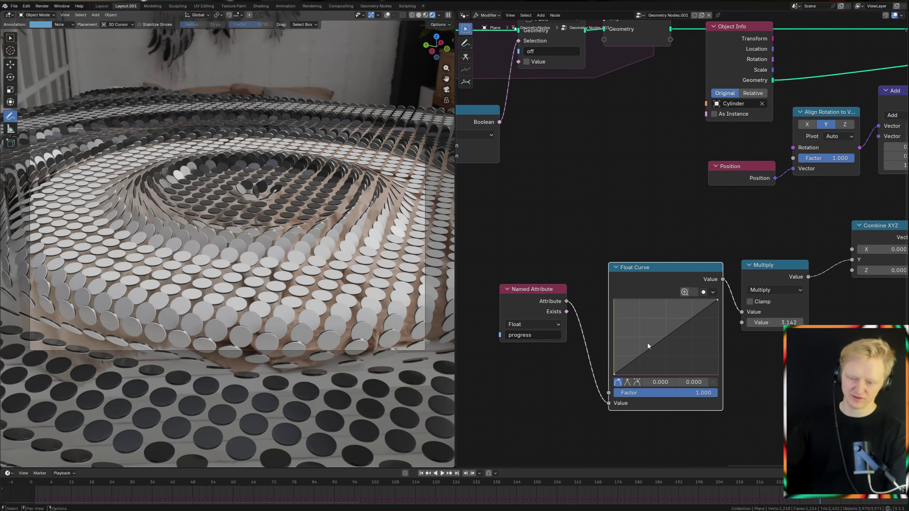
drag(663, 339, 693, 360)
key(z)
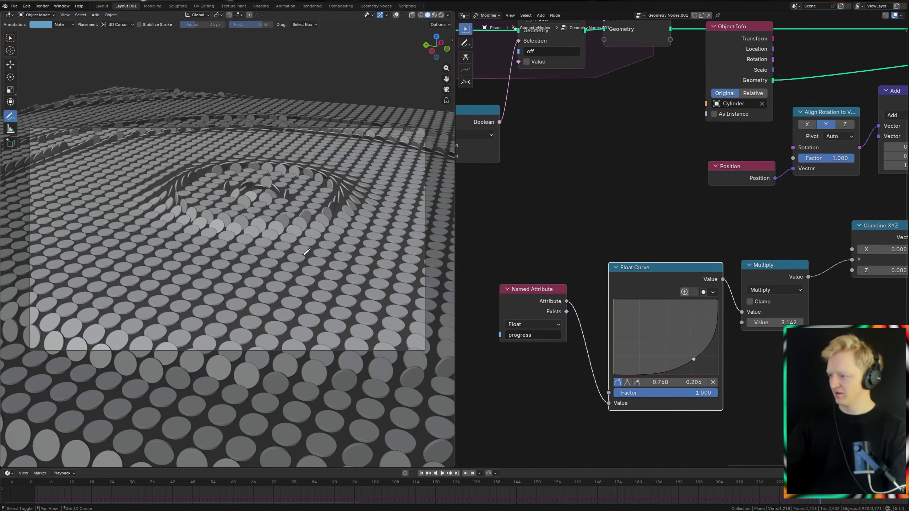
key(space)
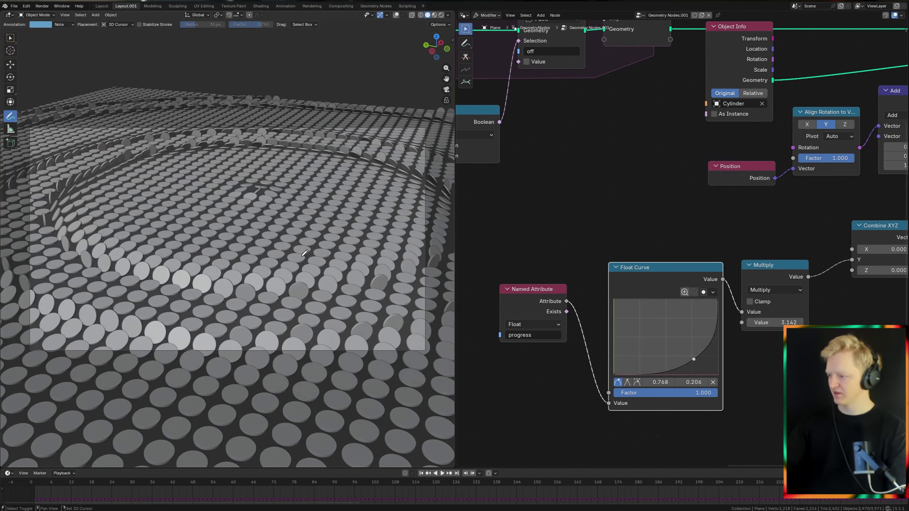
key(space)
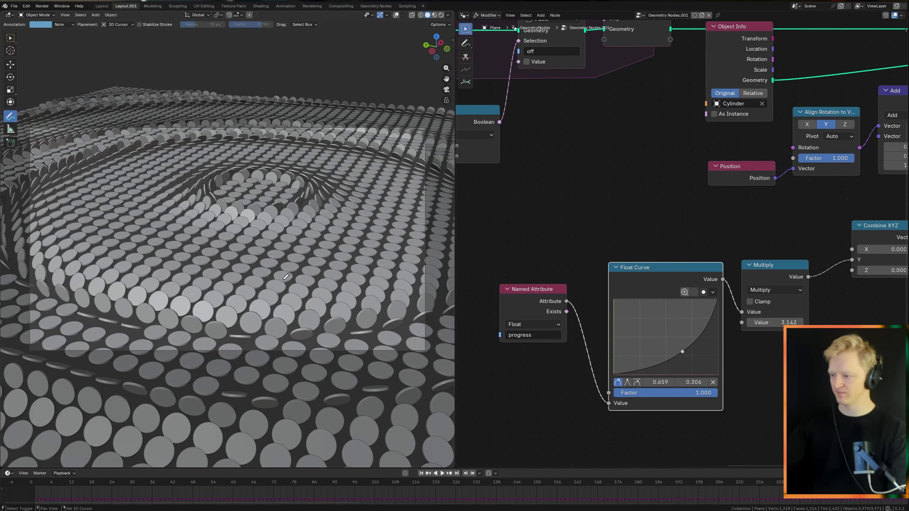
Step: Play back the eased flipping animation in solid and material preview shading, and examine the discs up close
key(space)
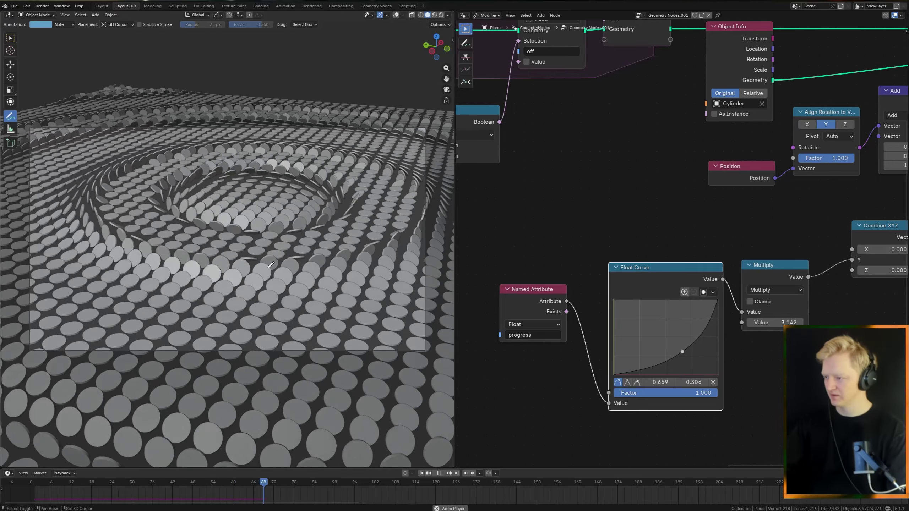
key(space)
shift+middle_drag(219, 261, 299, 264)
key(z)
key(z)
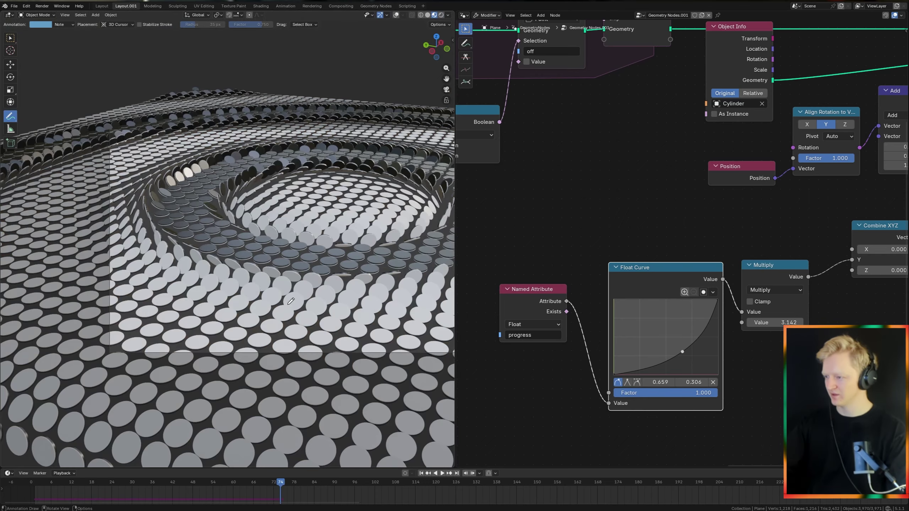
scroll(272, 281, up, 3)
key(space)
key(space)
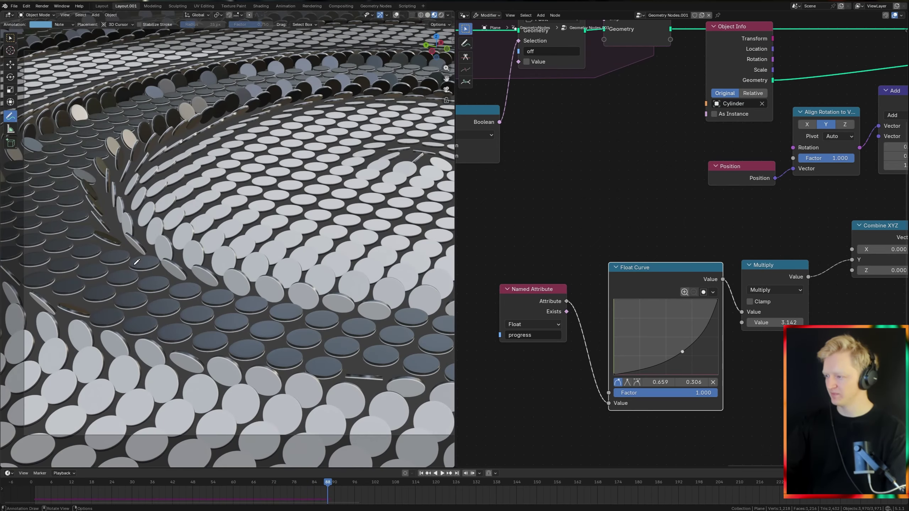
middle_drag(136, 262, 152, 256)
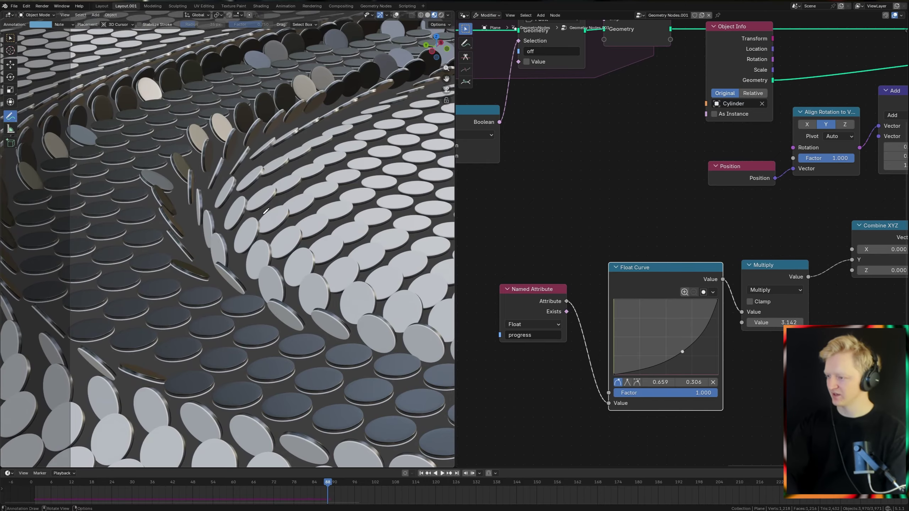
Step: Turn on the viewport overlays and annotate the flipping discs, stepping the animation forward to frame 91
click(395, 15)
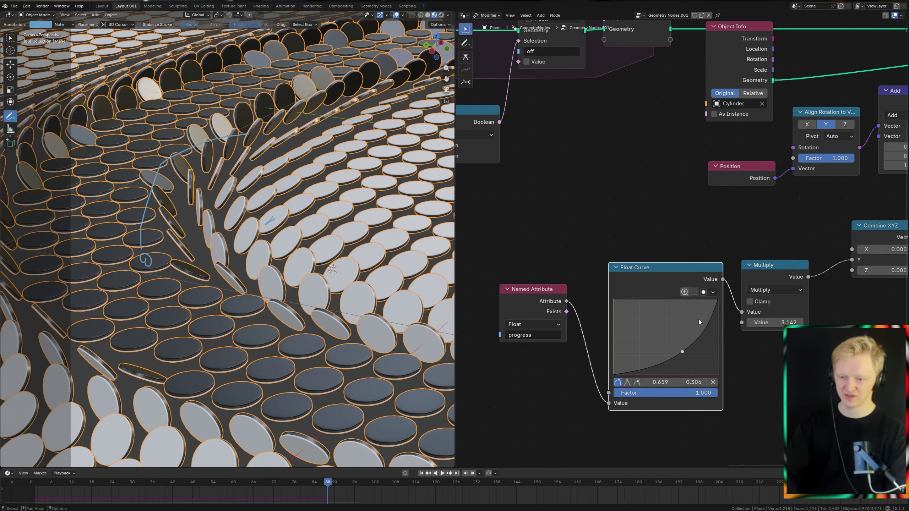
scroll(255, 309, down, 3)
shift+middle_drag(243, 345, 195, 266)
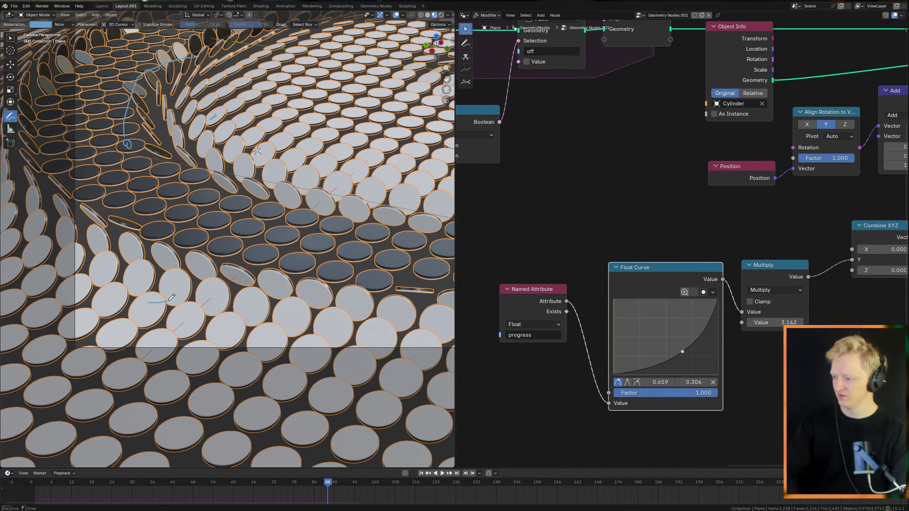
drag(206, 273, 228, 228)
key(Right)
key(Right)
key(Right)
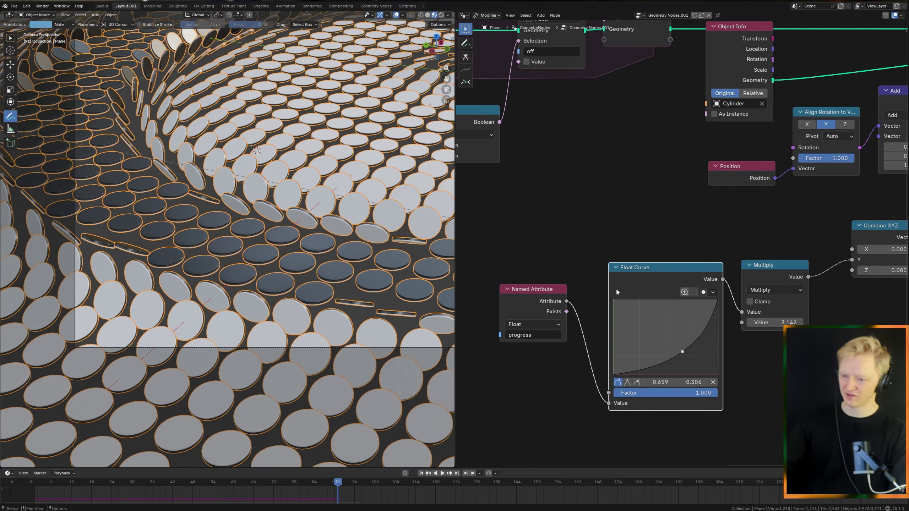
Step: Spread the progress Named Attribute and Float Curve nodes apart and bend the curve above the diagonal to 0.409, 0.606
scroll(616, 291, down, 1)
middle_drag(614, 268, 657, 236)
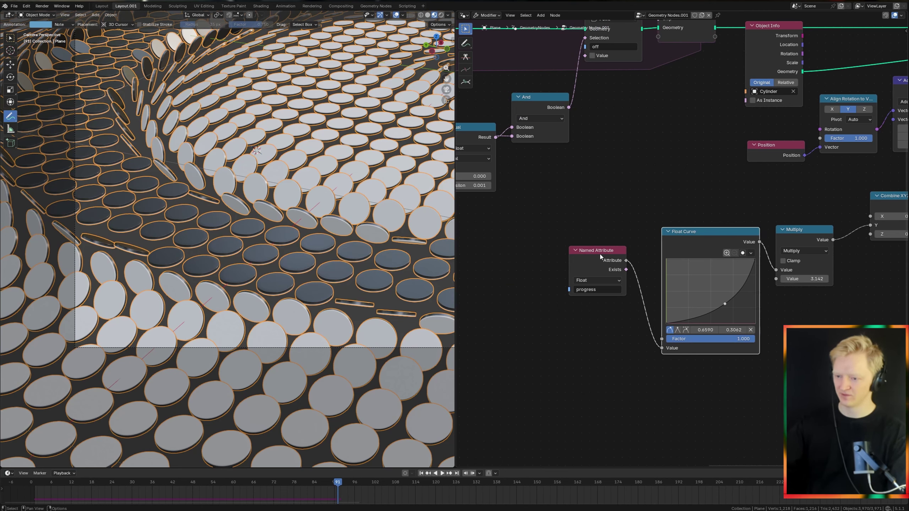
drag(599, 253, 500, 313)
click(676, 245)
drag(677, 245, 636, 258)
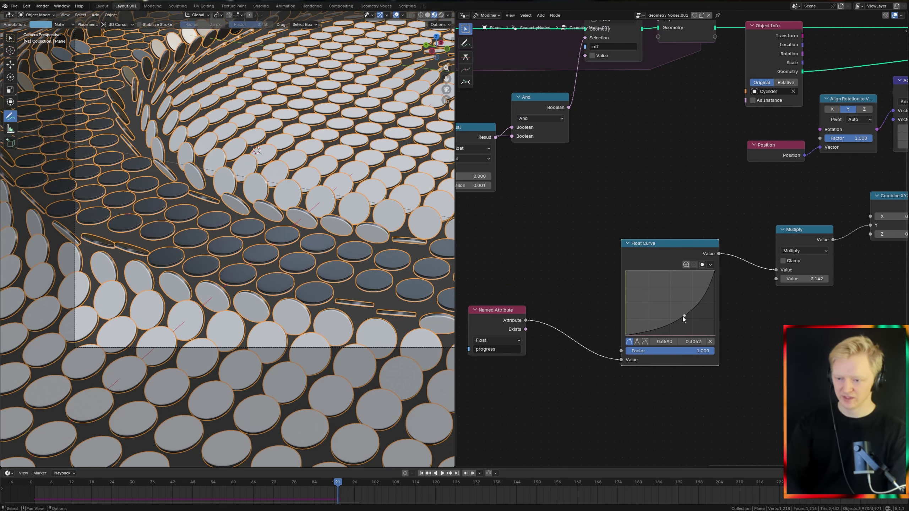
drag(685, 317, 662, 296)
Step: Duplicate the Float Curve with its progress link kept, and bend the copy below the diagonal to 0.618, 0.369
scroll(659, 296, down, 2)
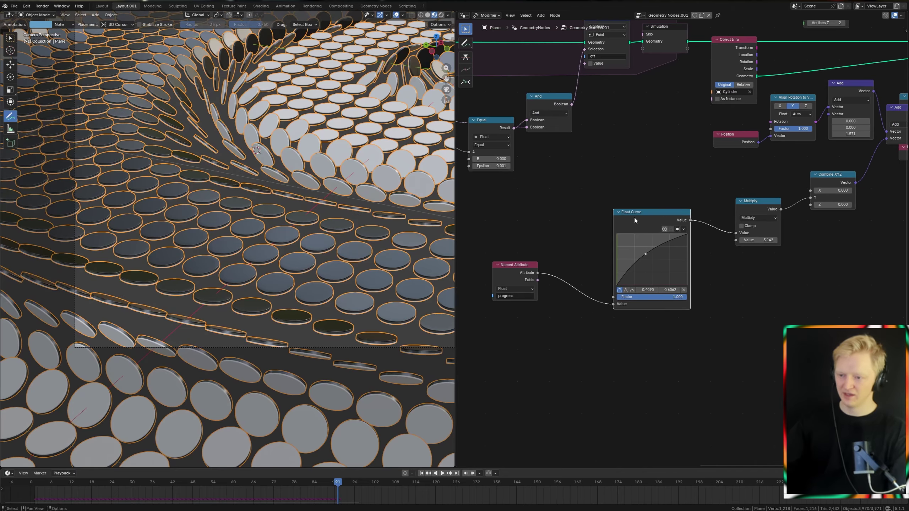
key(ctrl+shift+d)
click(635, 326)
scroll(617, 263, up, 2)
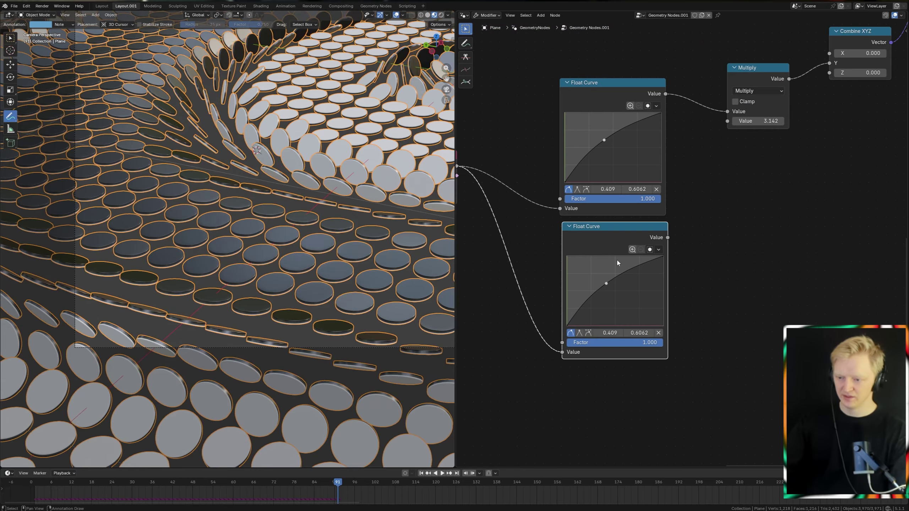
drag(605, 284, 617, 292)
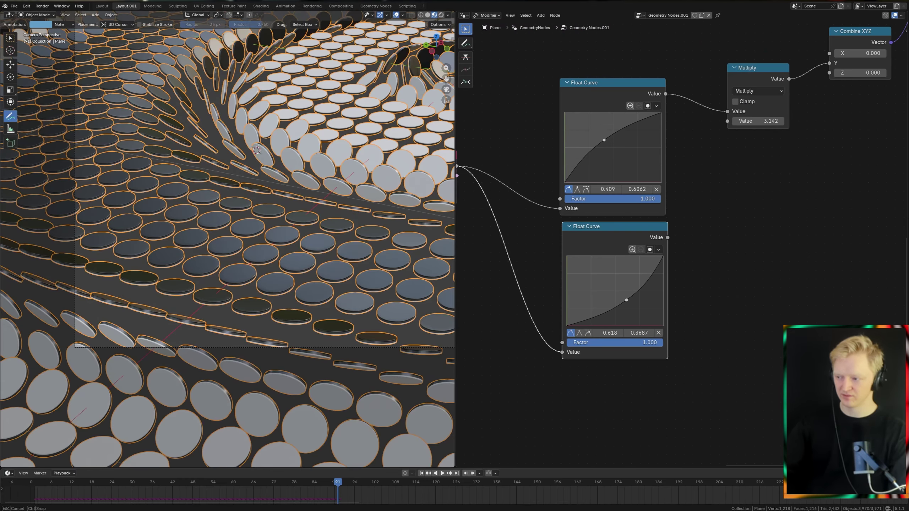
Step: Insert a Mix node between the first Float Curve and the Multiply node, and connect the second Float Curve to its B input
scroll(632, 273, down, 1)
key(shift+a)
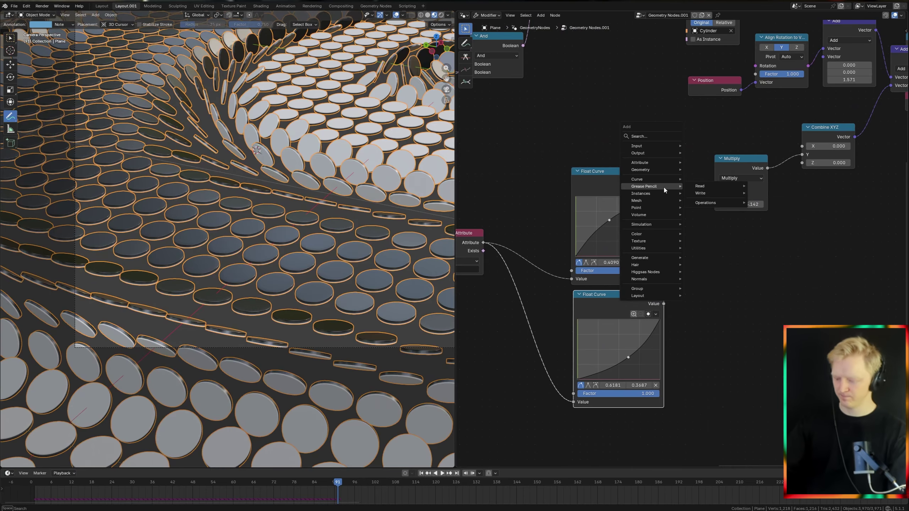
text(miu)
key(BackSpace)
text(x)
key(Return)
click(678, 200)
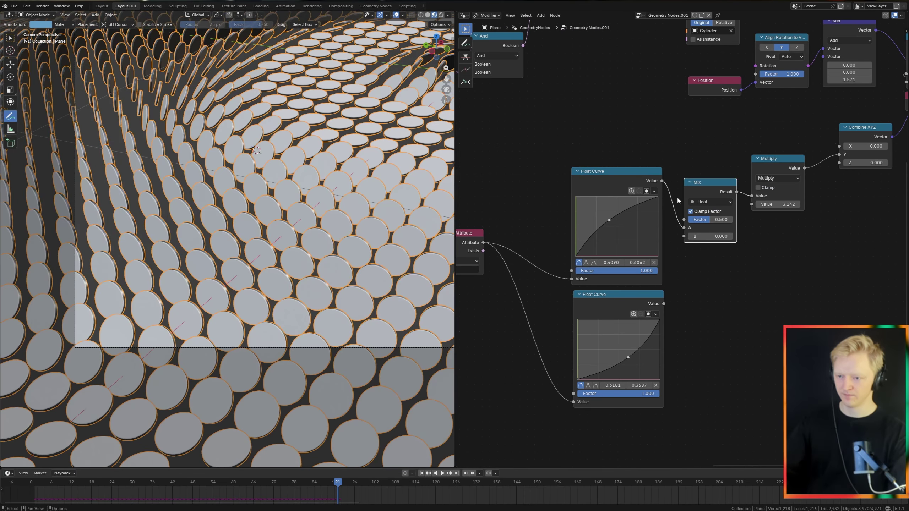
drag(664, 304, 666, 303)
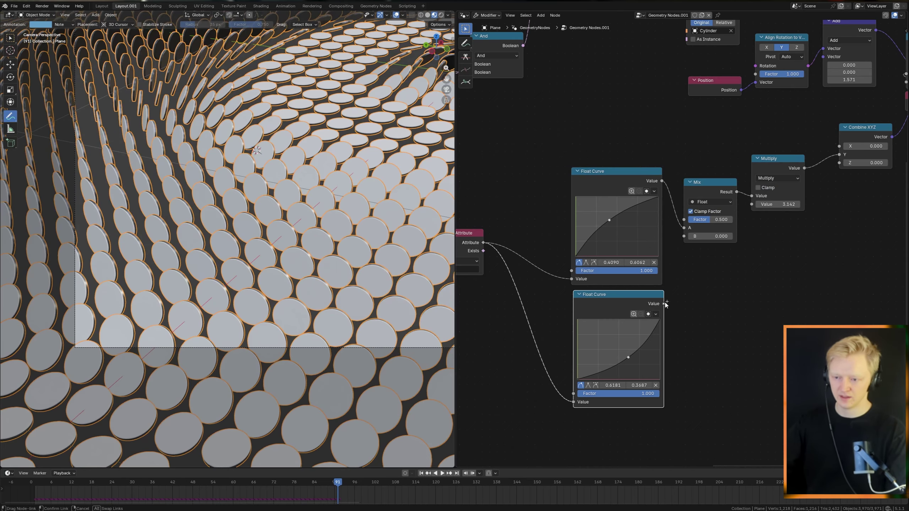
drag(690, 240, 685, 236)
Step: Duplicate the Named Attribute node, set it to the Boolean attribute off, connect it to the Mix Factor and place it above the curves
middle_drag(684, 236, 726, 273)
click(501, 271)
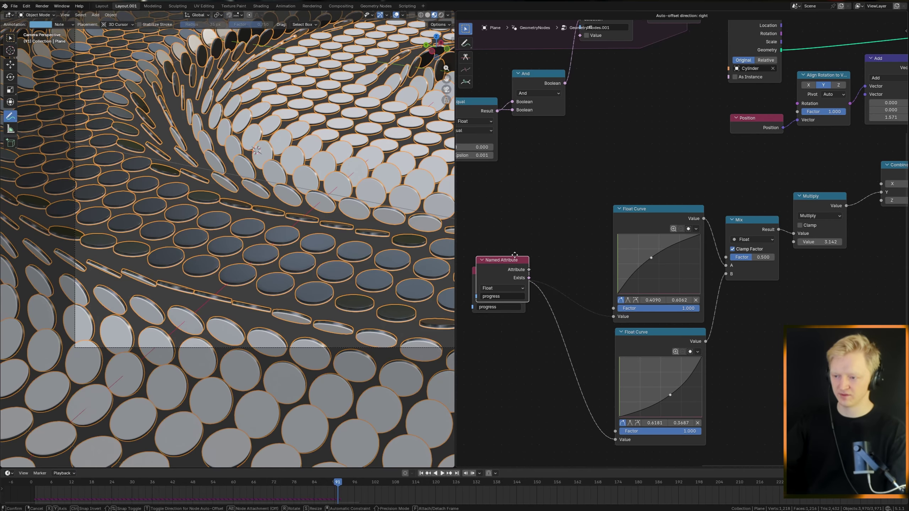
key(shift+d)
click(623, 172)
click(622, 170)
click(630, 184)
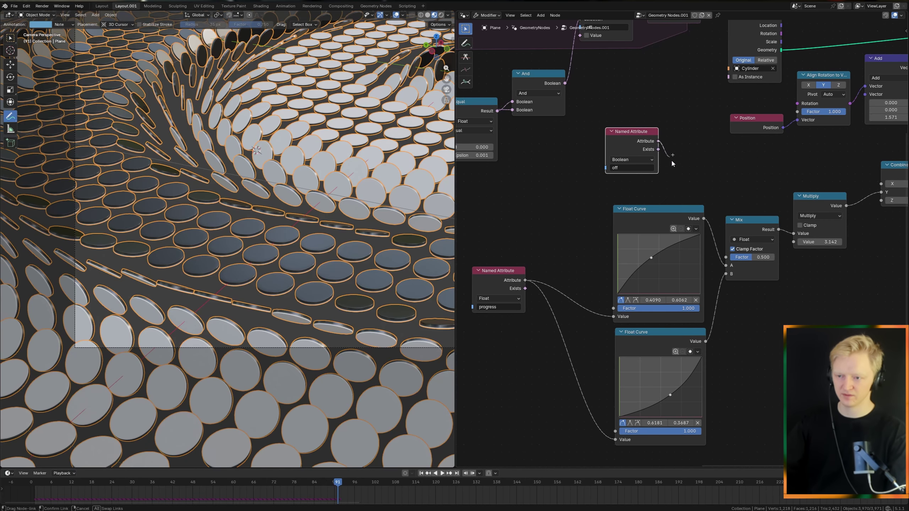
drag(723, 250, 725, 257)
drag(631, 132, 674, 158)
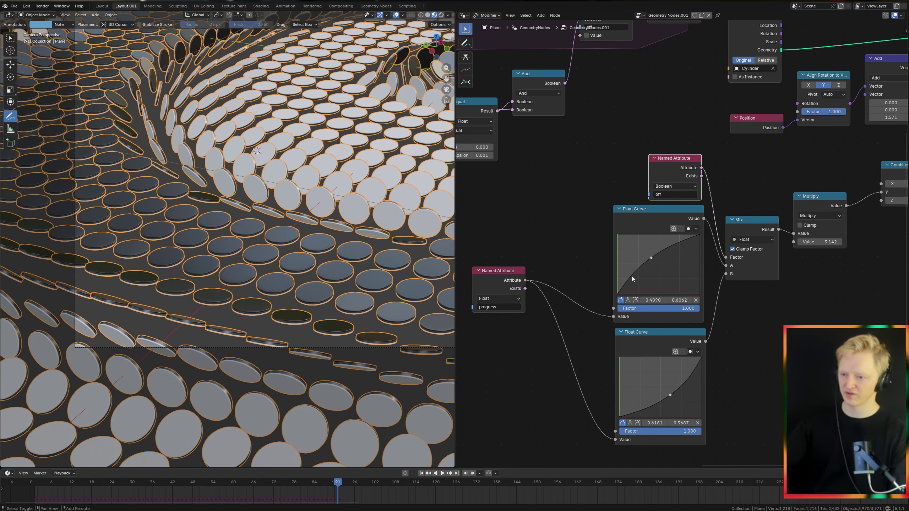
middle_drag(631, 274, 535, 266)
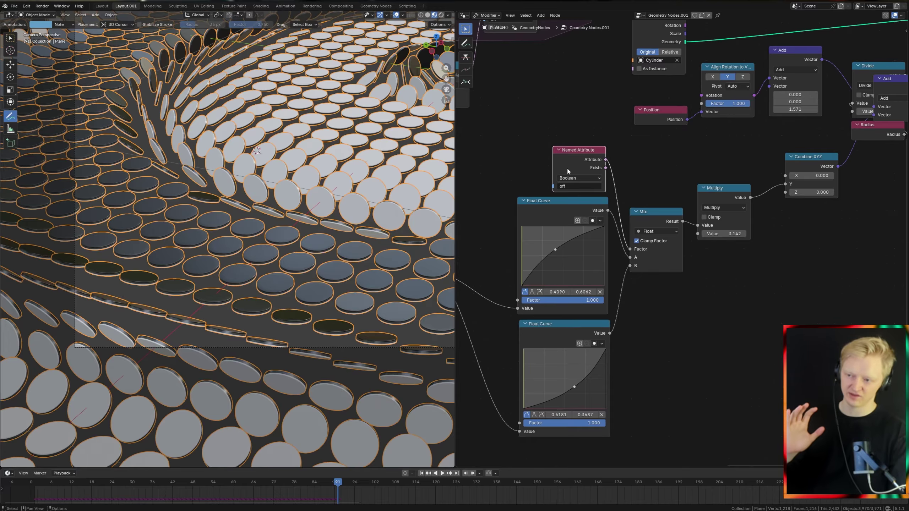
mouse_move(570, 172)
mouse_down()
mouse_move(554, 158)
mouse_move(576, 158)
mouse_up()
Step: Return to the camera view and write an "if off" annotation with a 1, an arrow and a check mark above the disc grid
middle_drag(272, 251, 244, 261)
key(KP_0)
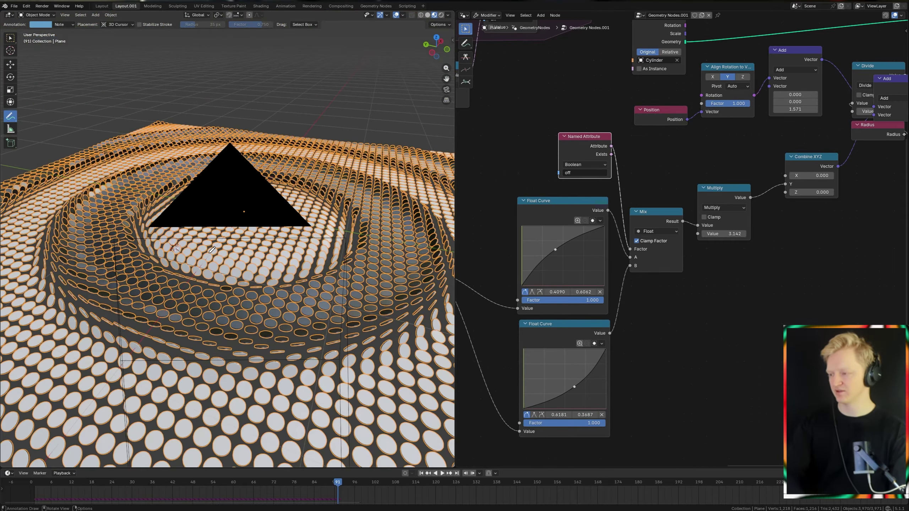
key(KP_0)
scroll(183, 118, down, 5)
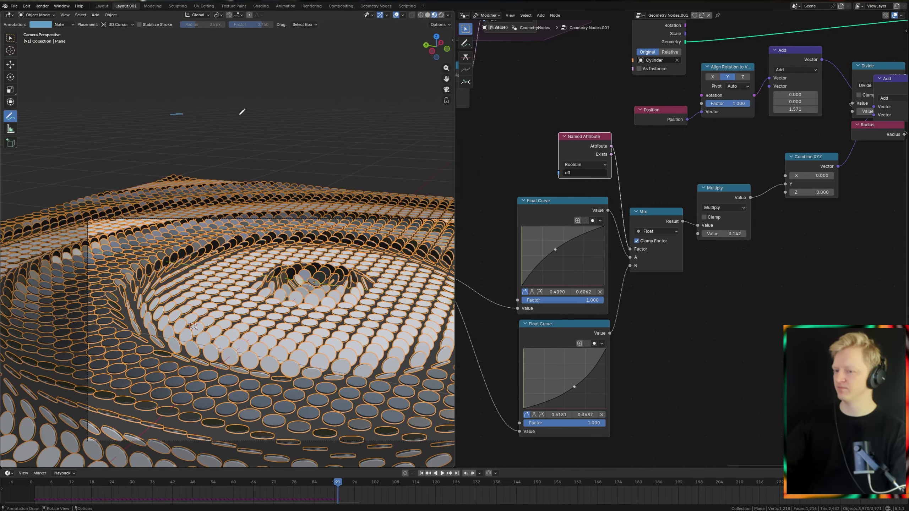
drag(0, 0, 0, 0)
shift+middle_drag(209, 112, 220, 164)
scroll(195, 134, up, 3)
mouse_move(145, 115)
mouse_down()
mouse_move(141, 150)
mouse_move(187, 123)
mouse_up()
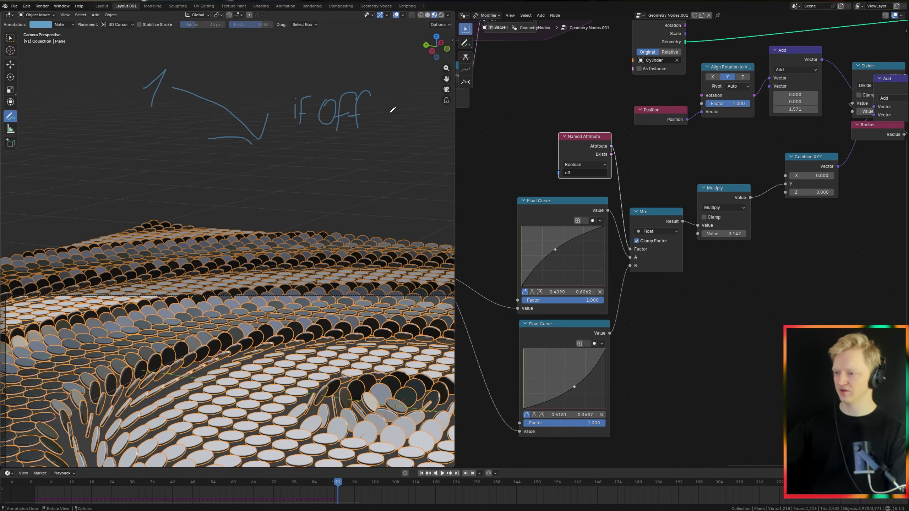
shift+middle_drag(380, 193, 286, 226)
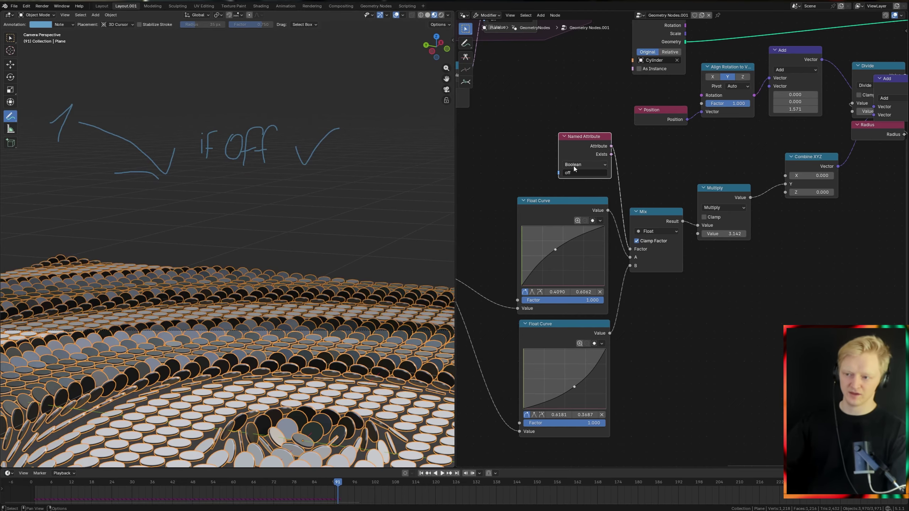
Step: Nudge the lower Float Curve node and move the upper Float Curve's point to 0.395, 0.618
middle_drag(562, 324, 541, 199)
scroll(542, 200, up, 3)
mouse_move(542, 202)
mouse_down()
mouse_move(554, 193)
mouse_move(537, 197)
mouse_up()
shift+middle_drag(296, 161, 327, 178)
middle_drag(542, 153, 575, 214)
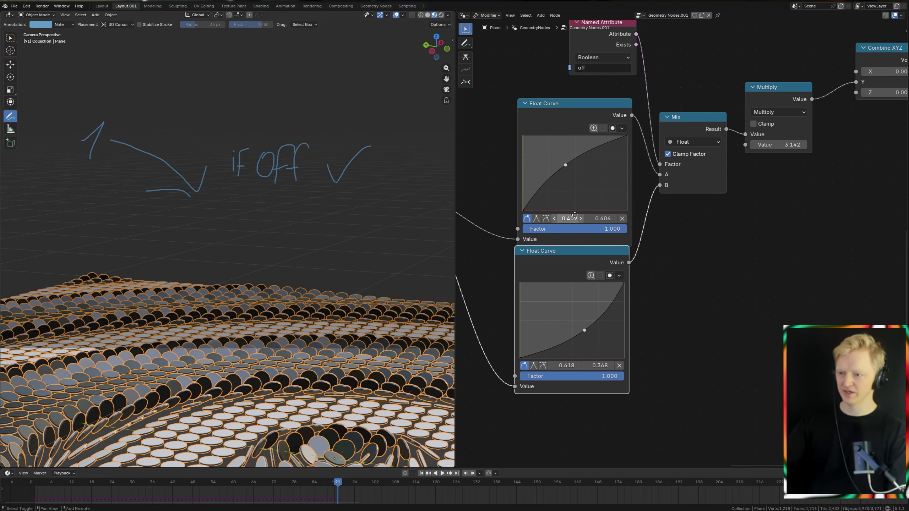
drag(563, 163, 564, 164)
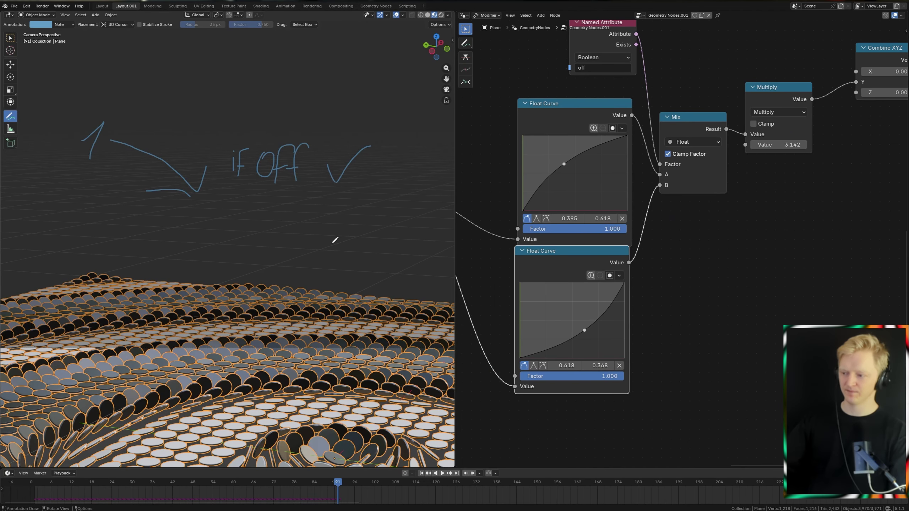
Step: Try two extra points on the upper Float Curve and delete them again
scroll(320, 240, down, 5)
scroll(613, 162, up, 3)
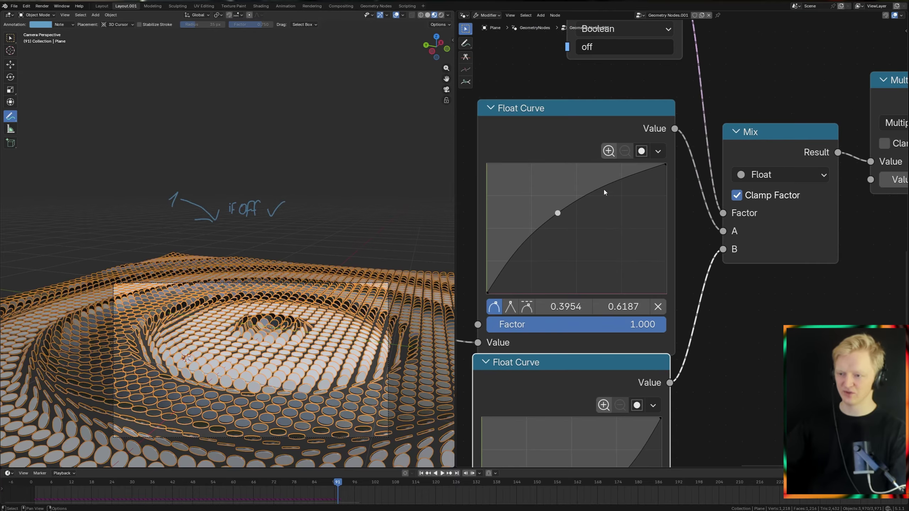
drag(601, 185, 628, 174)
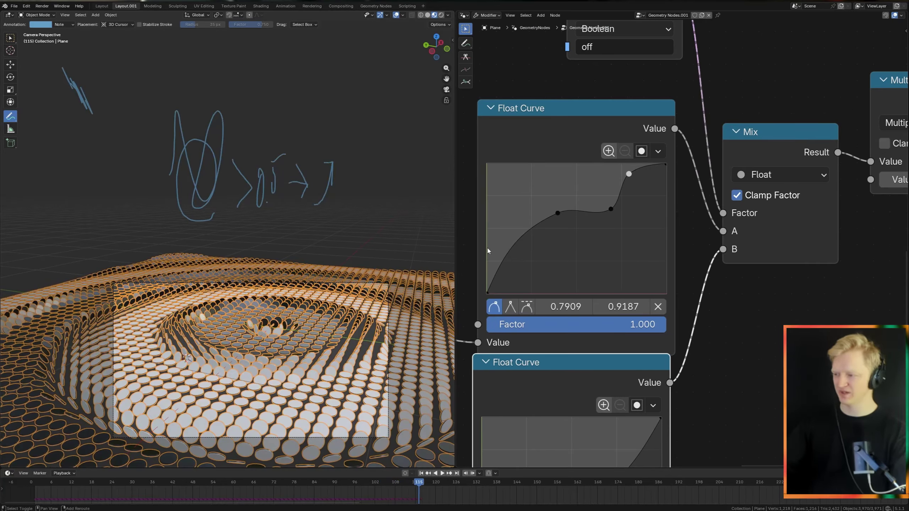
click(657, 306)
click(610, 209)
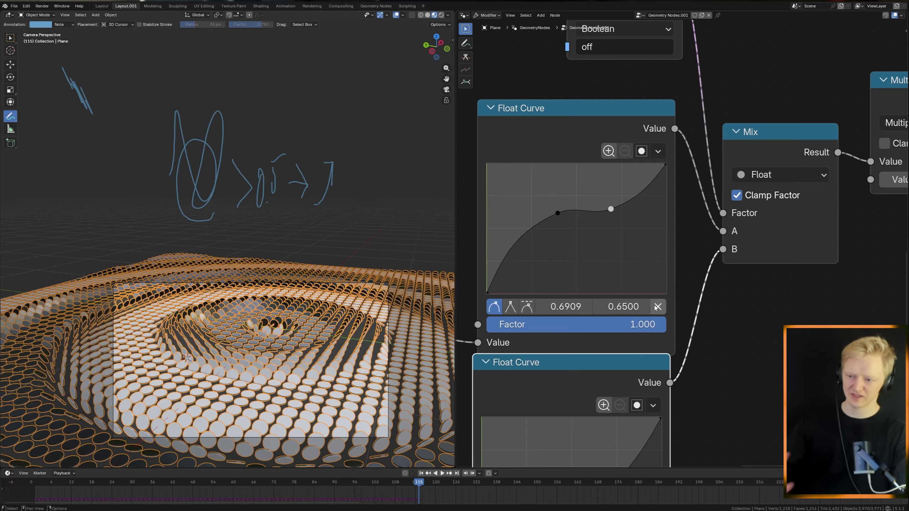
click(657, 306)
Step: Erase the annotations above the disc grid and play back the flipping animation with the mixed curves
scroll(426, 266, down, 3)
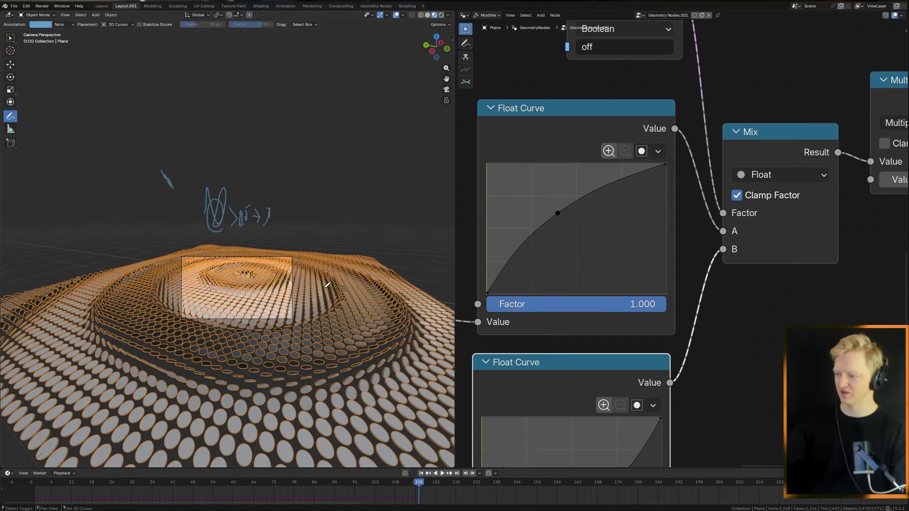
shift+middle_drag(328, 294, 324, 222)
ctrl+drag(315, 171, 193, 132)
scroll(287, 251, up, 4)
key(space)
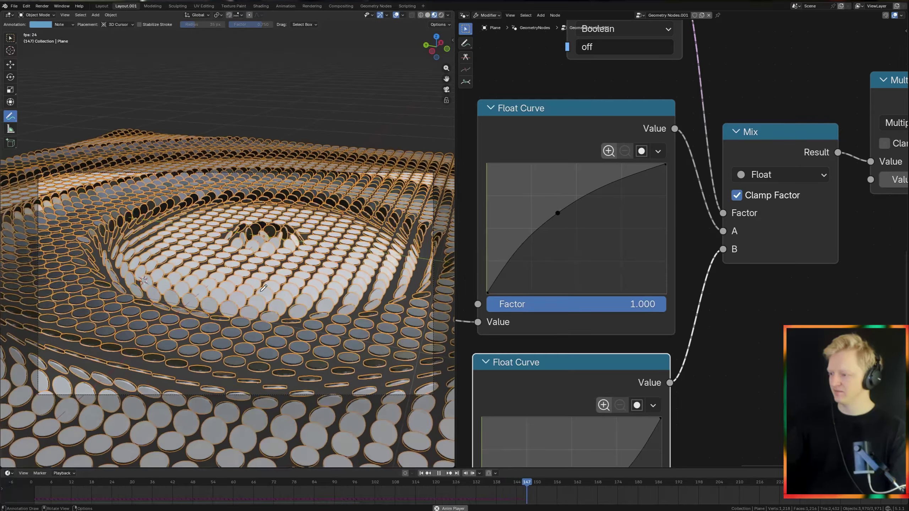
key(space)
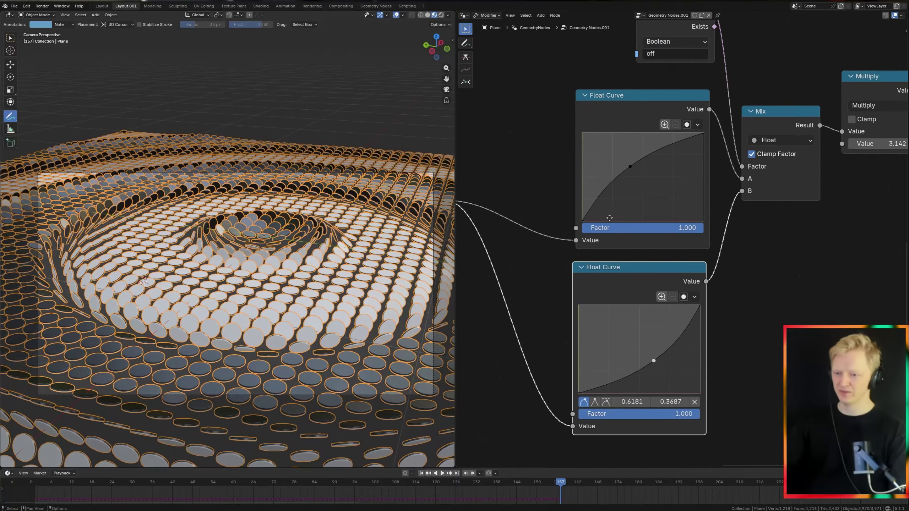
Step: Try linking the progress attribute directly to the Multiply node, bypassing the Mix, and play back the flip up close for comparison
scroll(626, 239, down, 3)
drag(810, 175, 829, 181)
key(space)
shift+middle_drag(265, 274, 359, 230)
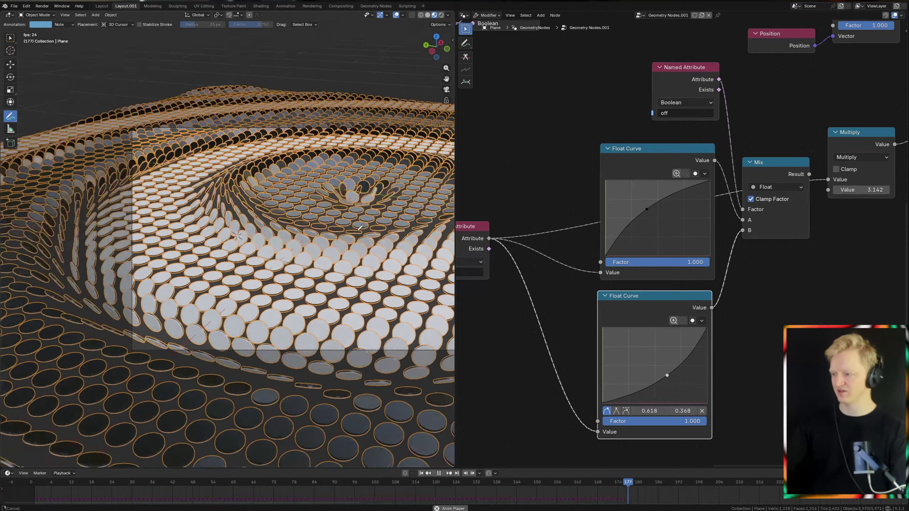
scroll(358, 229, up, 3)
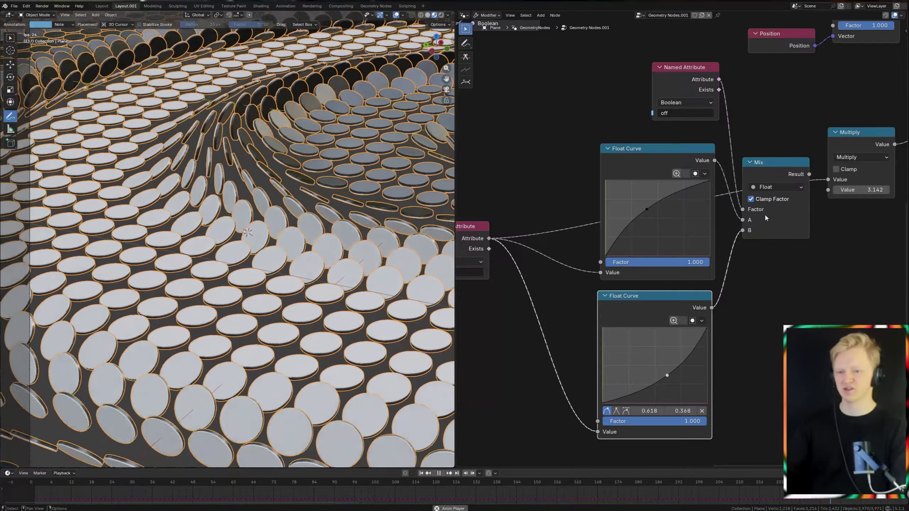
middle_drag(691, 186, 550, 225)
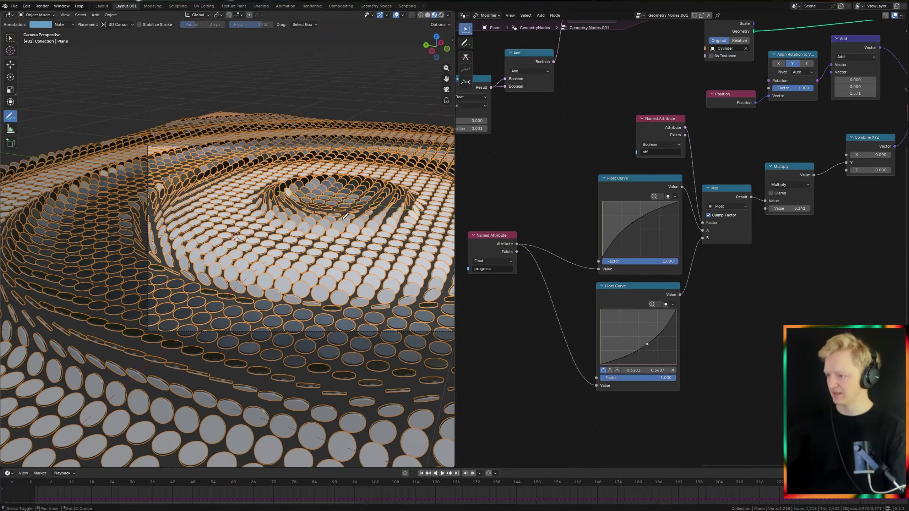
Step: Examine the rings of flipping discs from above and up close
middle_drag(229, 229, 246, 200)
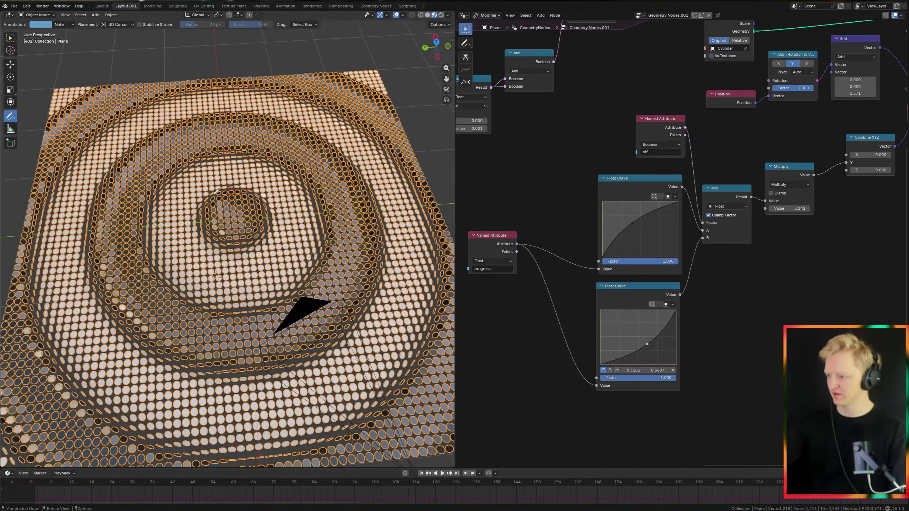
scroll(384, 263, down, 2)
middle_drag(384, 264, 275, 233)
scroll(274, 233, up, 10)
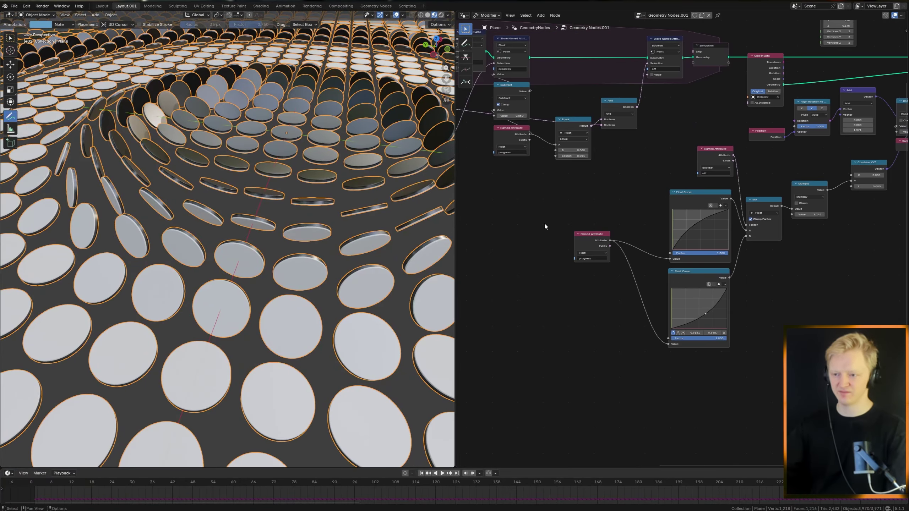
scroll(317, 214, down, 7)
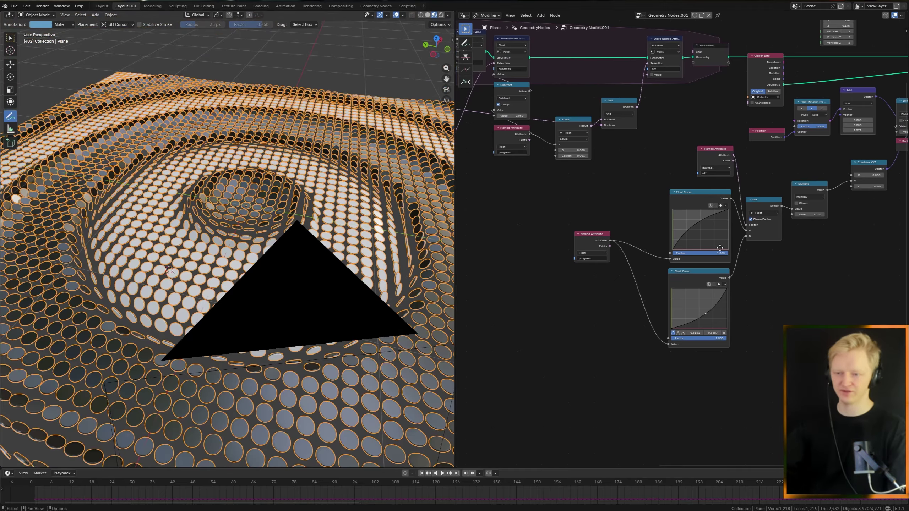
Step: Maximise the node editor and move the Object Info node next to the Instance on Points node
middle_drag(812, 231, 692, 270)
scroll(692, 270, down, 4)
key(ctrl+space)
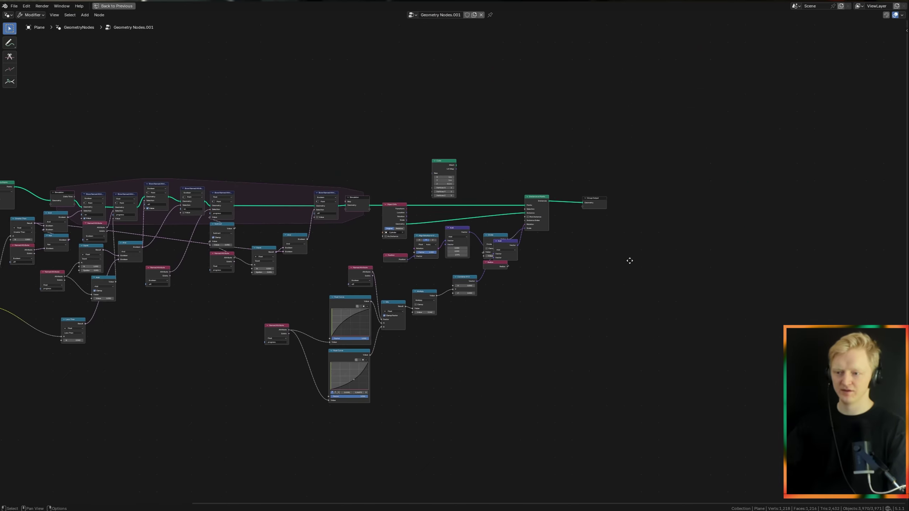
scroll(628, 260, up, 3)
drag(369, 268, 515, 252)
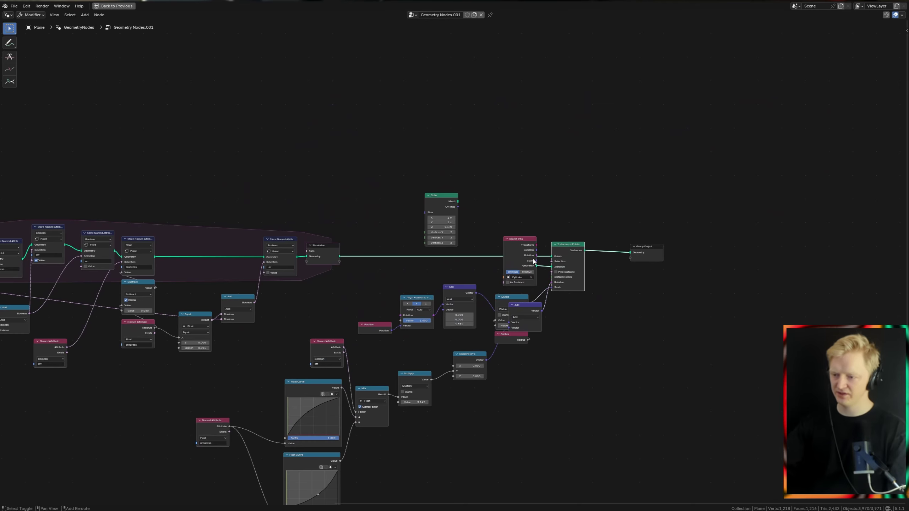
Step: Branch the Mesh to Points output to a reroute placed above the simulation zone
scroll(352, 261, down, 2)
middle_drag(300, 275, 590, 256)
scroll(586, 256, down, 5)
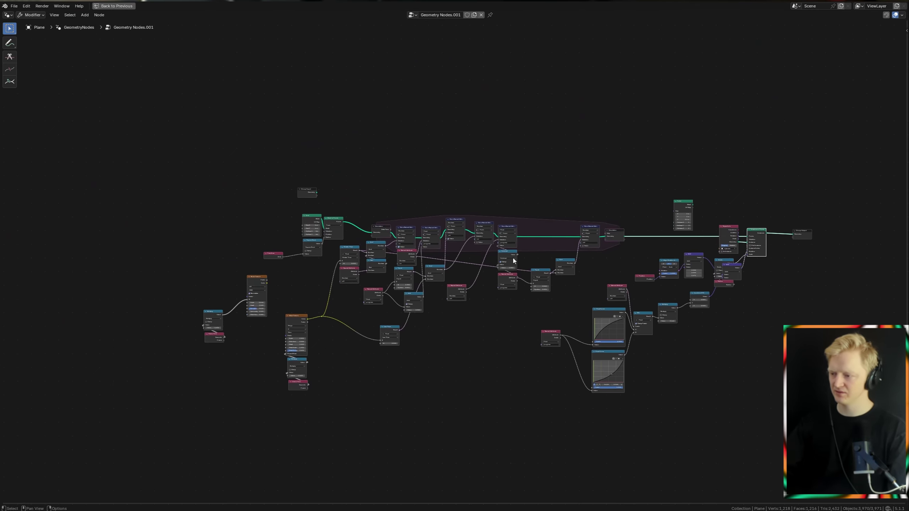
scroll(454, 270, up, 5)
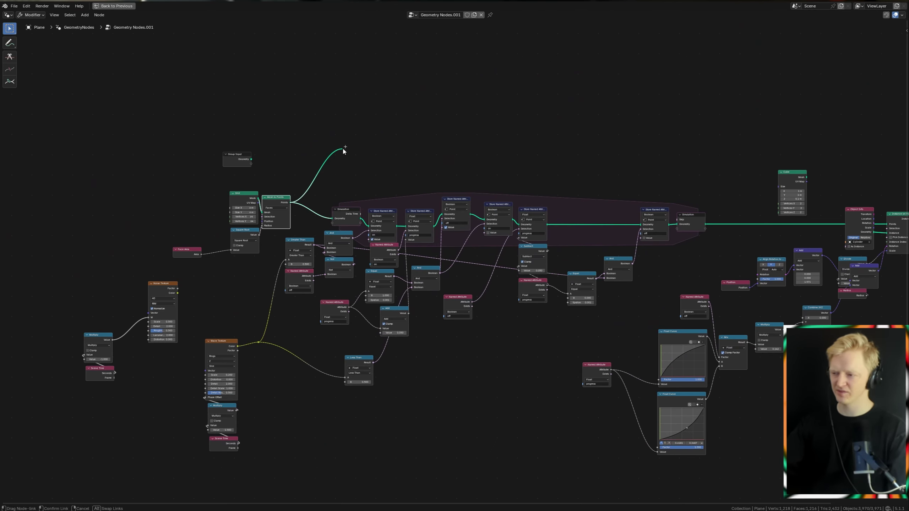
key(shift+a)
text(rer)
click(358, 170)
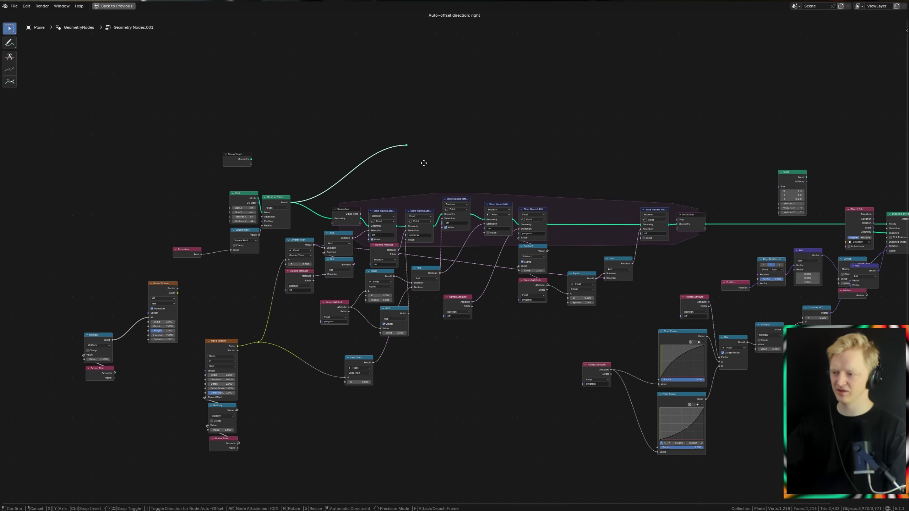
click(549, 111)
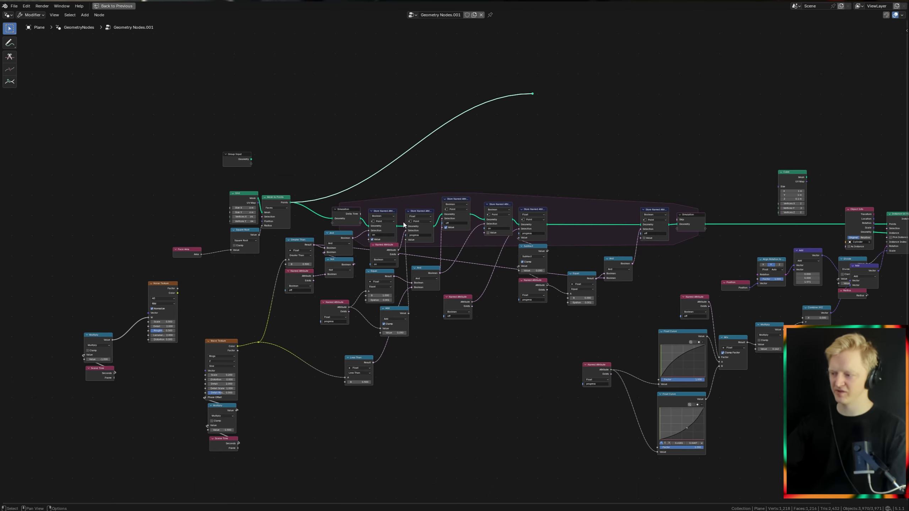
Step: Move the Noise Texture with its Multiply and Scene Time nodes closer to the Wave Texture
drag(73, 389, 172, 302)
key(g)
click(249, 289)
click(181, 268)
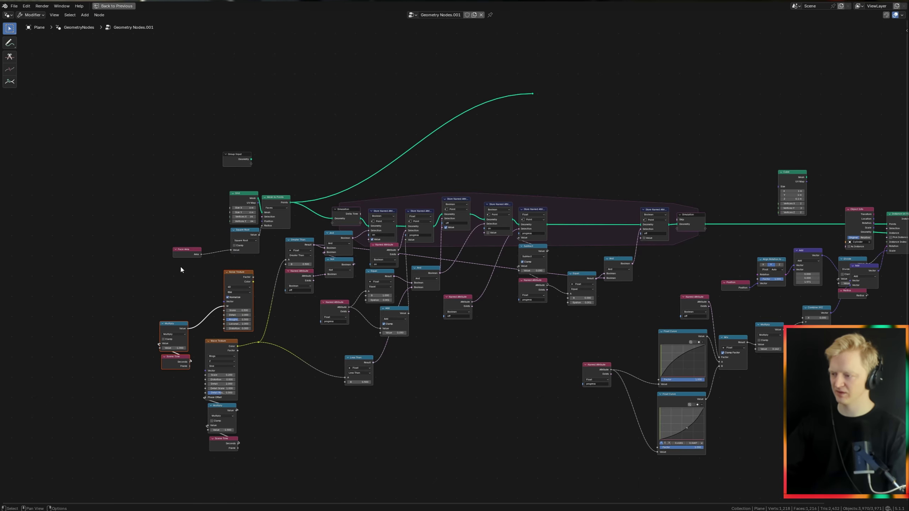
Step: Shift the Grid, Square Root and Mesh to Points nodes further away from the simulation zone
key(c)
scroll(184, 243, up, 5)
drag(188, 243, 255, 215)
key(Escape)
key(g)
click(57, 223)
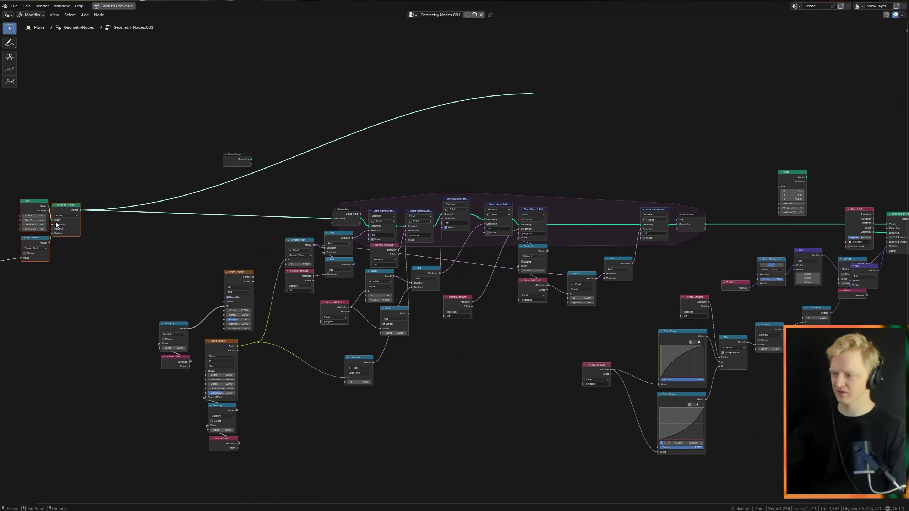
Step: Add a reroute after Mesh to Points, then run the branched link below the node tree to a reroute past the Float Curves
shift+right_drag(167, 239, 173, 196)
drag(582, 64, 497, 126)
scroll(497, 127, down, 2)
key(g)
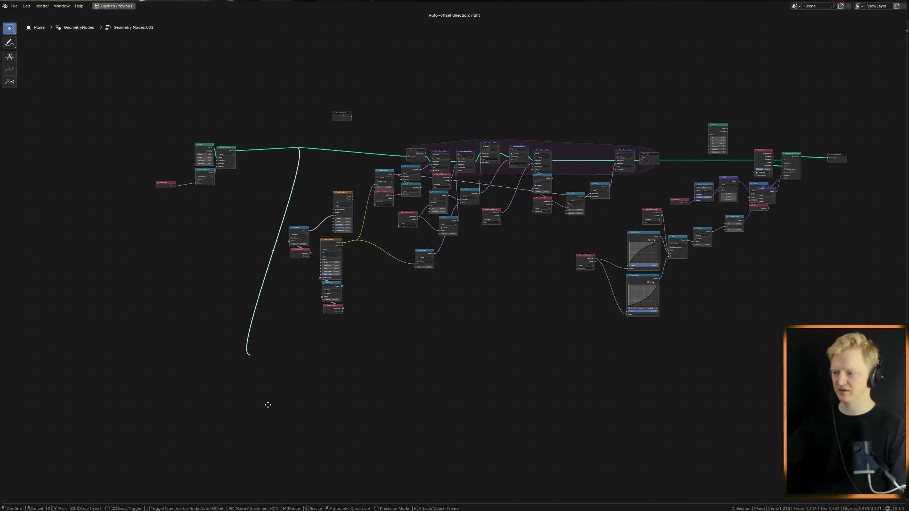
click(264, 366)
drag(249, 356, 654, 376)
click(670, 400)
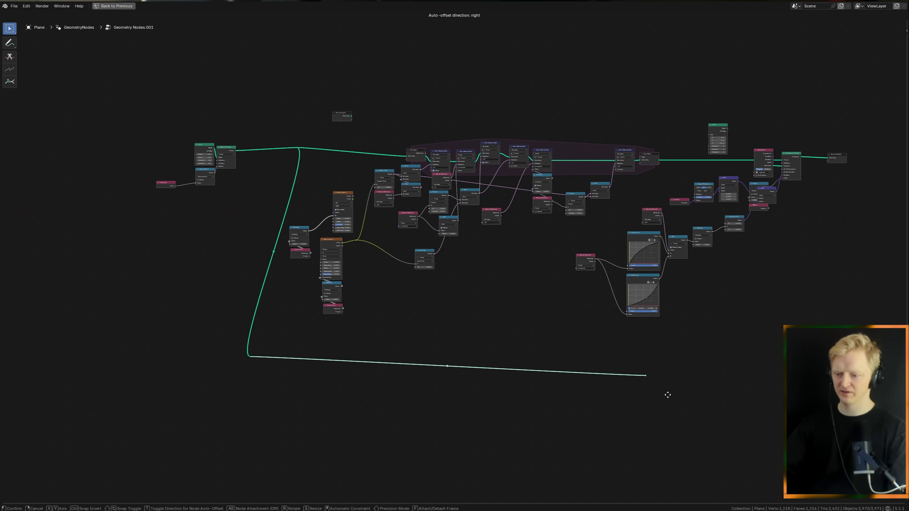
Step: Duplicate the Instance on Points node to the end of the lower branch, connecting its Points input to the reroute
middle_drag(781, 250, 599, 245)
scroll(599, 246, up, 7)
click(621, 87)
middle_drag(603, 209, 626, 107)
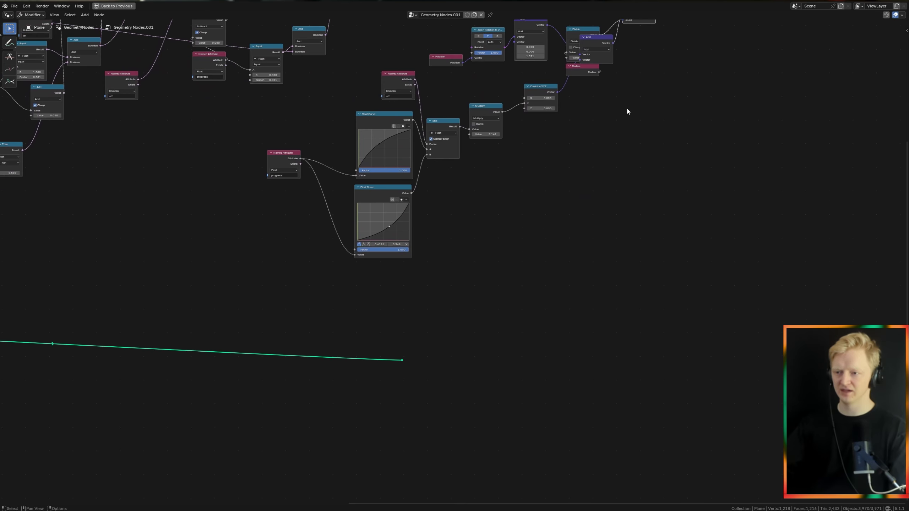
key(shift+d)
scroll(512, 441, up, 2)
click(423, 387)
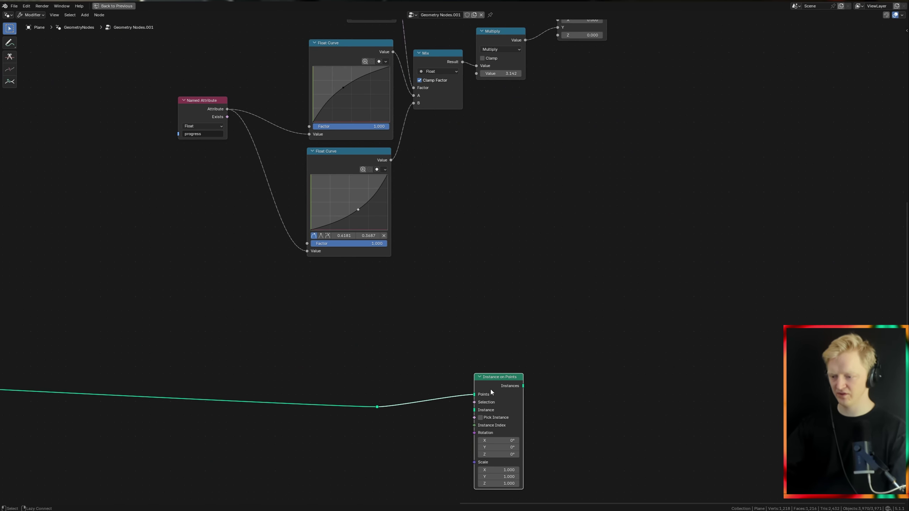
Step: Restore the split layout and preview the branch's raw points through the Group Output
drag(523, 386, 709, 22)
key(ctrl+space)
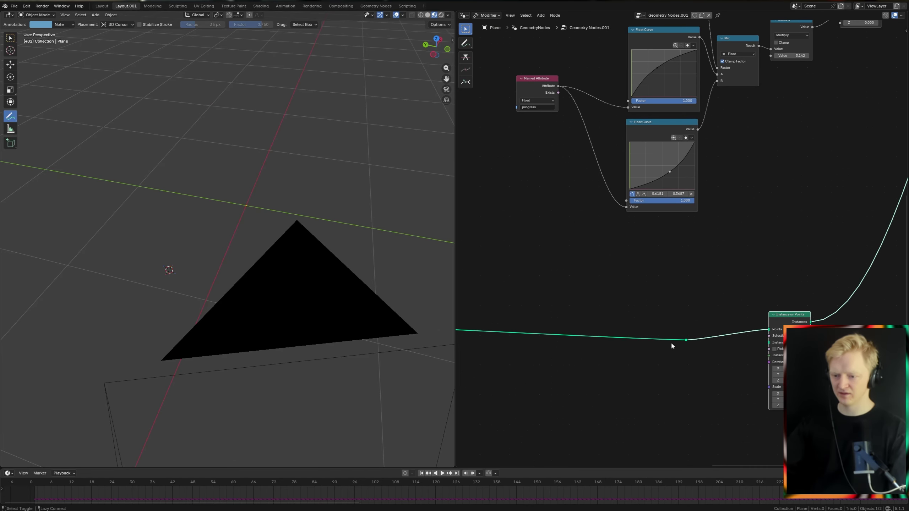
alt+shift+click(687, 341)
scroll(315, 286, down, 7)
scroll(671, 232, down, 6)
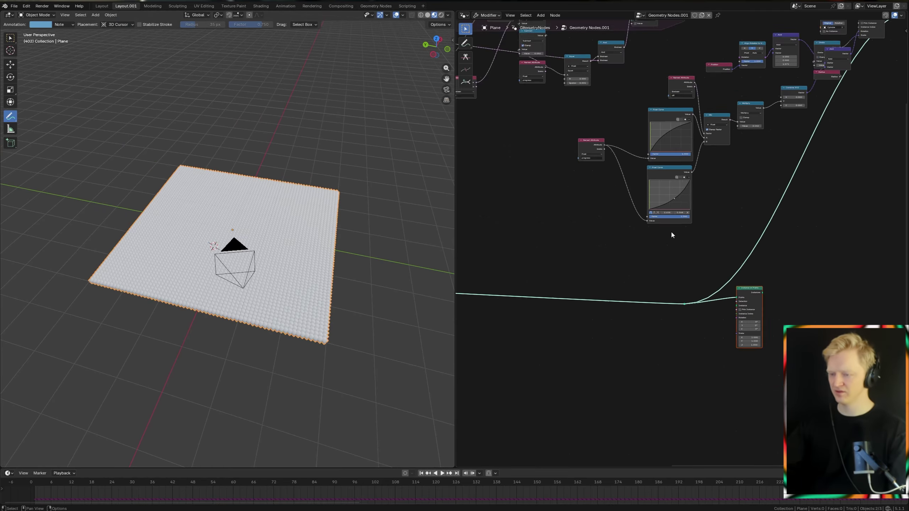
Step: Follow the points branch from Mesh to Points below the node tree to the new Instance on Points node
middle_drag(670, 231, 751, 368)
scroll(549, 153, up, 3)
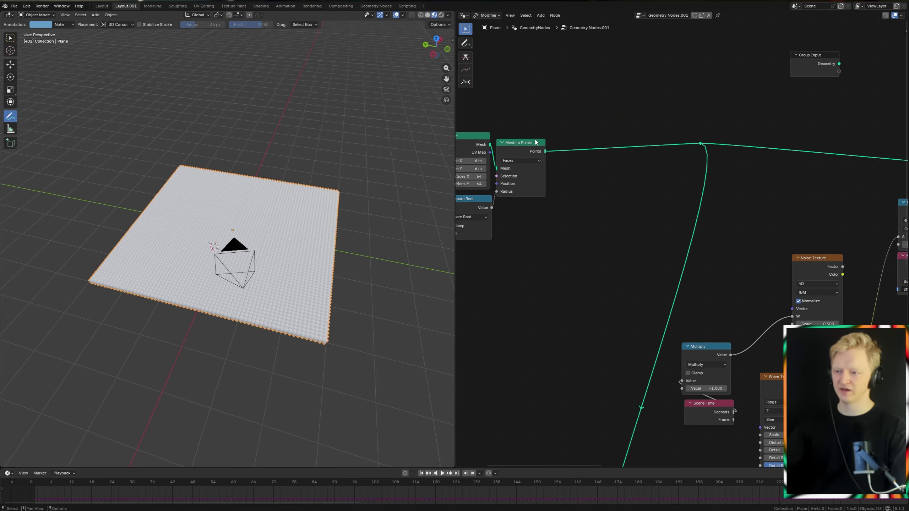
scroll(730, 266, down, 3)
middle_drag(758, 281, 621, 196)
middle_drag(714, 295, 790, 307)
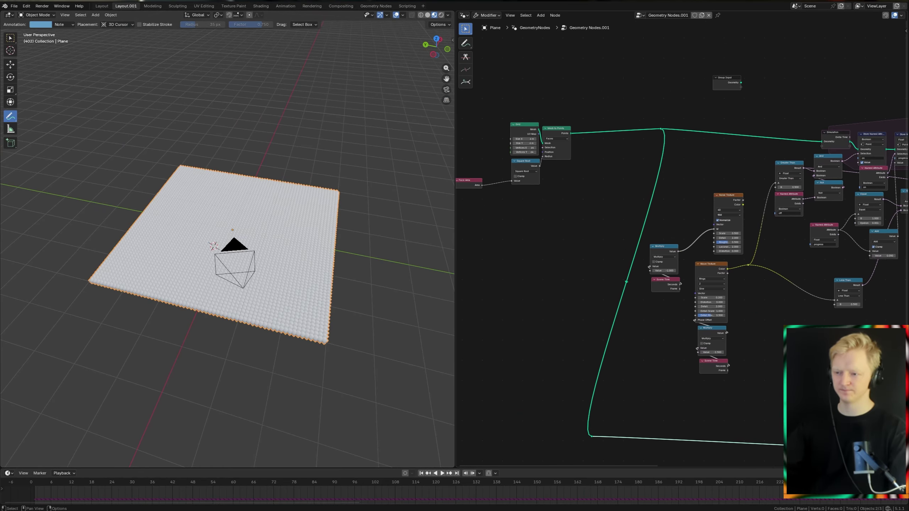
middle_drag(852, 358, 581, 279)
middle_drag(800, 365, 501, 312)
middle_drag(702, 345, 627, 303)
scroll(627, 302, up, 3)
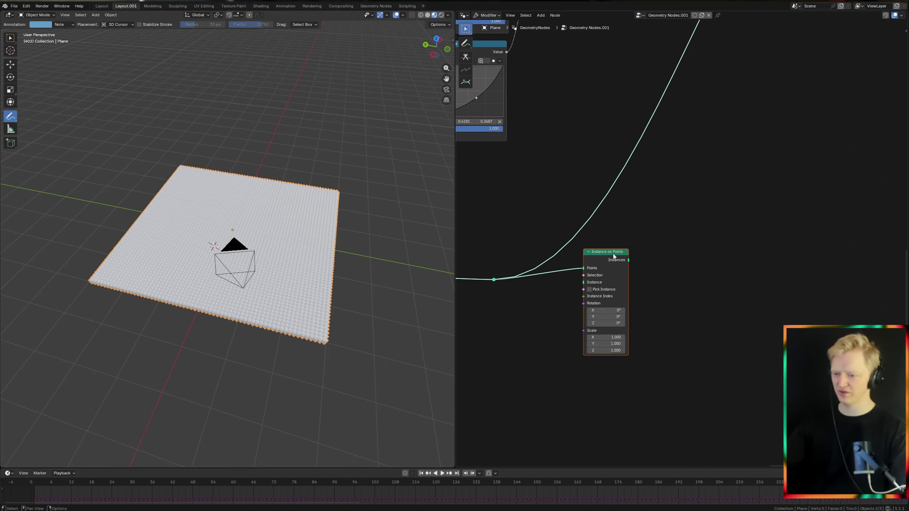
Step: Reposition the new Instance on Points node and add an Object Info node beside it referencing the Base object
drag(613, 255, 631, 286)
key(shift+a)
text(object info)
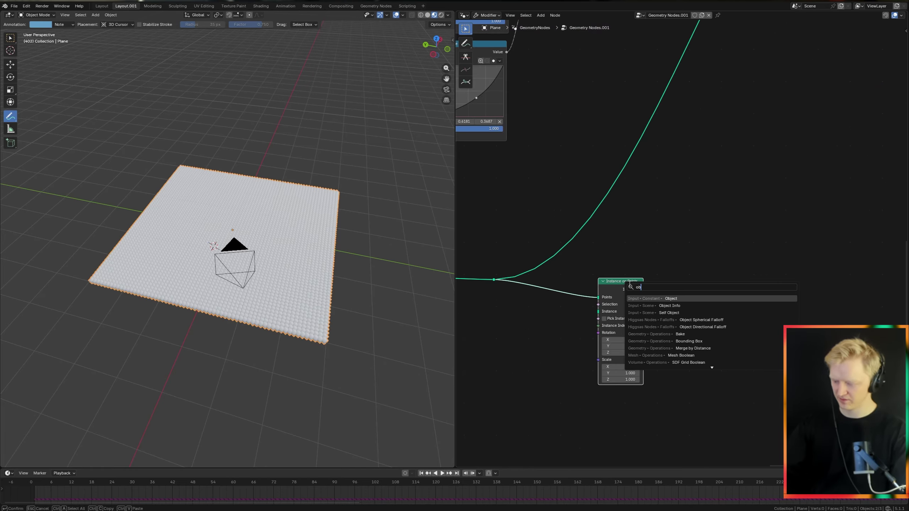
key(Return)
scroll(505, 320, up, 2)
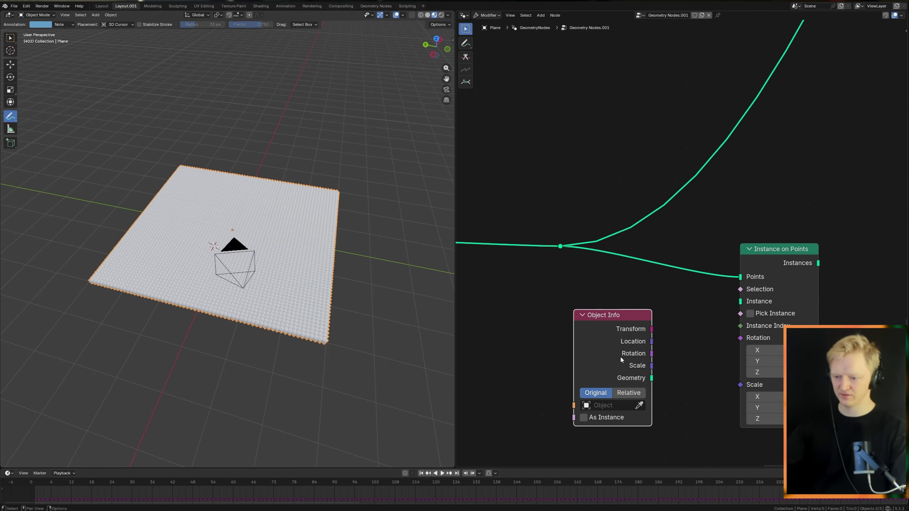
click(608, 405)
click(612, 290)
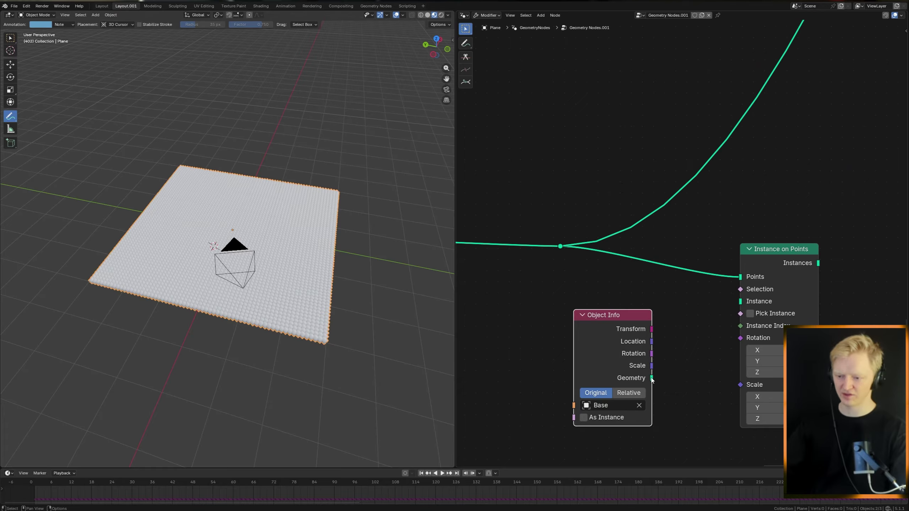
Step: Link the Base object's Geometry to the Instance input and preview the instances with a Viewer
drag(652, 379, 737, 301)
ctrl+shift+click(771, 263)
middle_drag(771, 263, 757, 129)
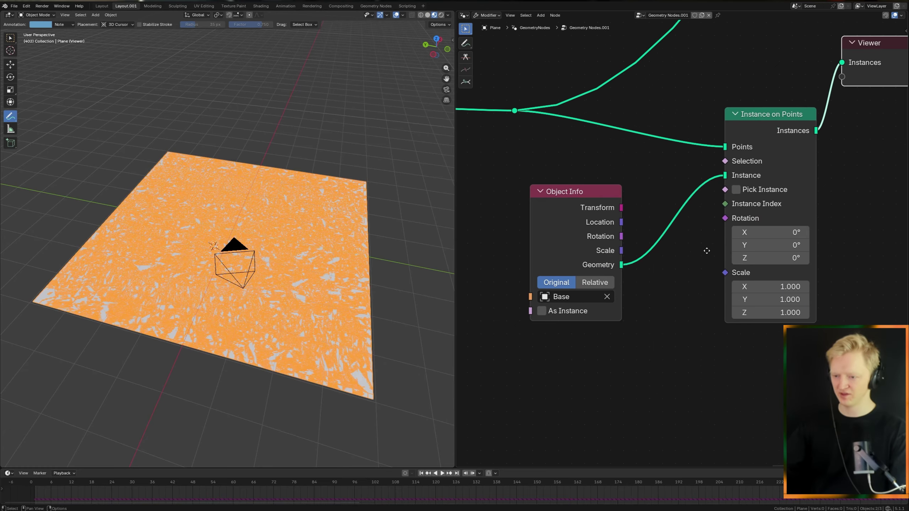
Step: Drive the base instances' Scale with a Radius node passed through a Divide by 2
key(shift+a)
text(aradius)
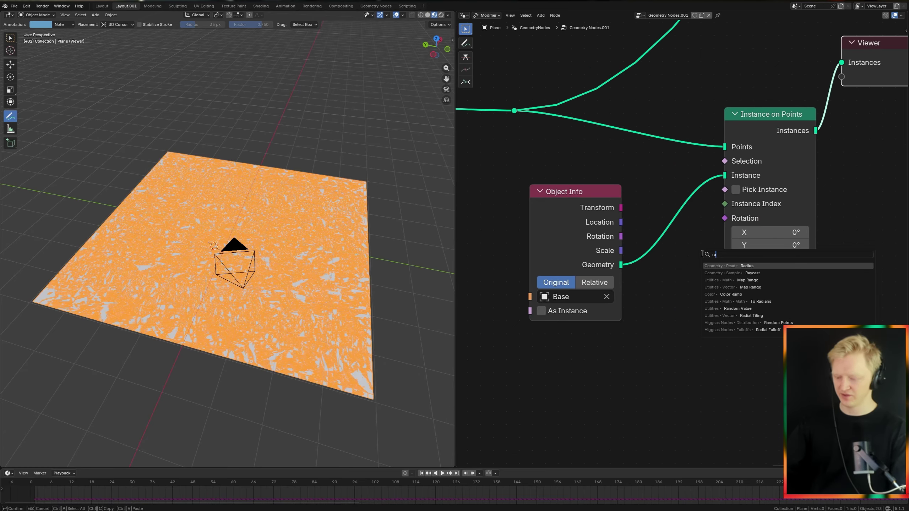
key(Return)
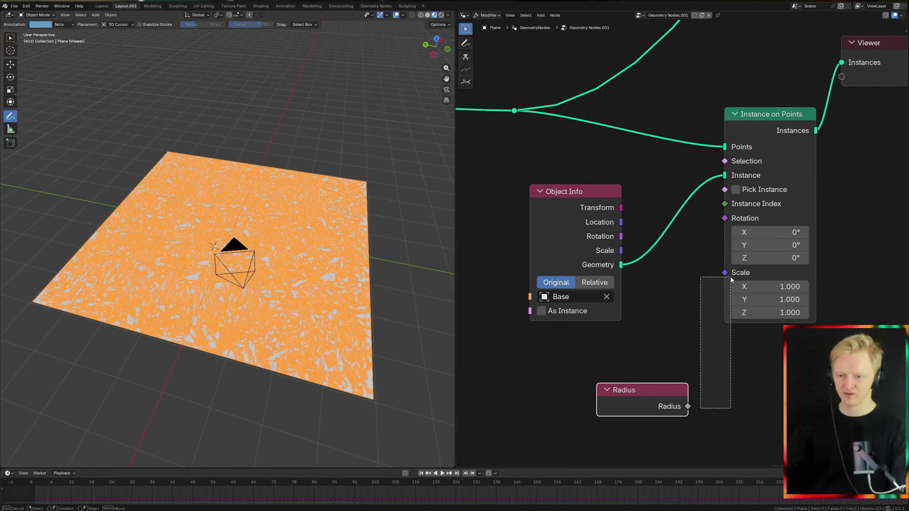
drag(687, 407, 724, 273)
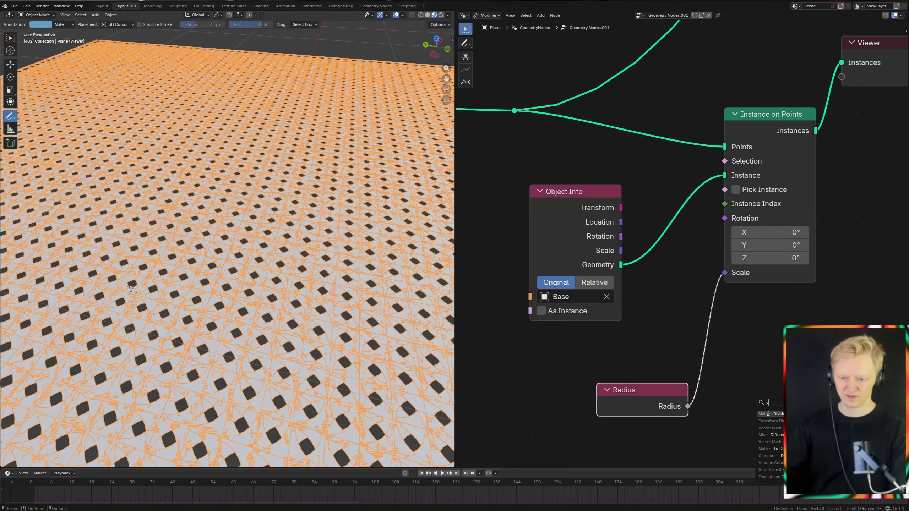
key(Return)
click(714, 368)
click(749, 409)
text(2)
key(Return)
Step: Inspect the grid of base plates and their holes from above and up close
scroll(288, 271, down, 4)
key(KP_7)
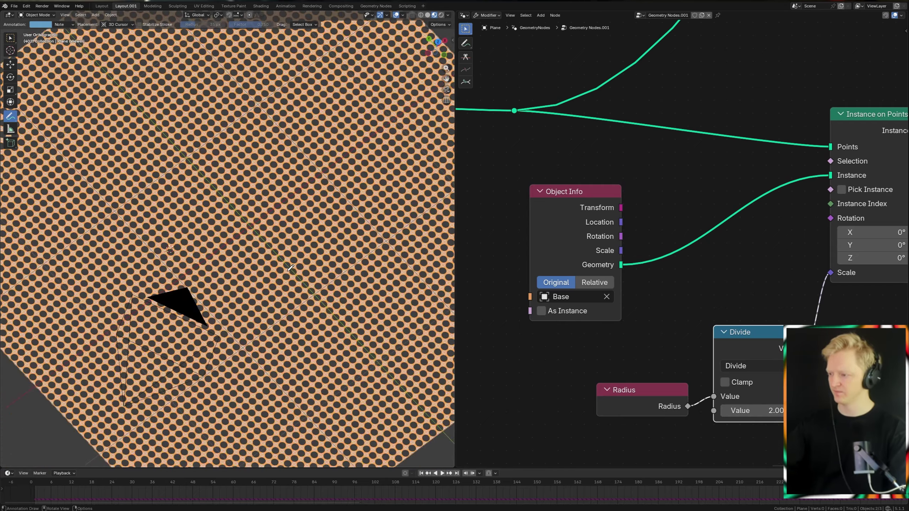
scroll(290, 268, up, 8)
scroll(291, 268, up, 3)
middle_drag(291, 268, 265, 266)
scroll(282, 209, down, 7)
scroll(752, 315, down, 5)
Step: Tuck the Divide and Radius nodes directly beneath the base's Instance on Points node
middle_drag(751, 315, 606, 250)
drag(607, 251, 684, 225)
drag(531, 289, 699, 295)
scroll(699, 294, down, 2)
middle_drag(700, 294, 667, 251)
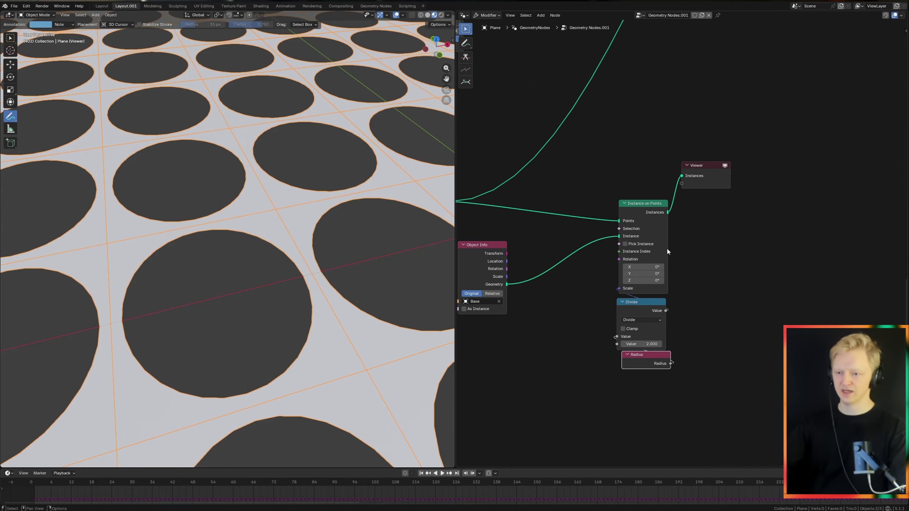
Step: Delete the Viewer node attached to the base's Instance on Points
scroll(667, 252, down, 2)
middle_drag(591, 338, 649, 241)
key(c)
scroll(628, 264, down, 5)
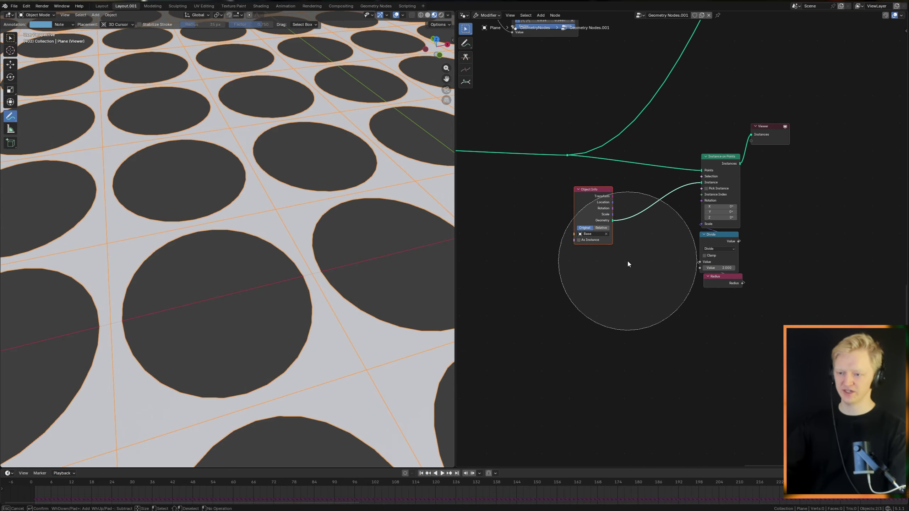
mouse_move(628, 264)
mouse_down()
mouse_move(699, 213)
mouse_move(740, 239)
mouse_up()
key(Escape)
click(771, 135)
key(x)
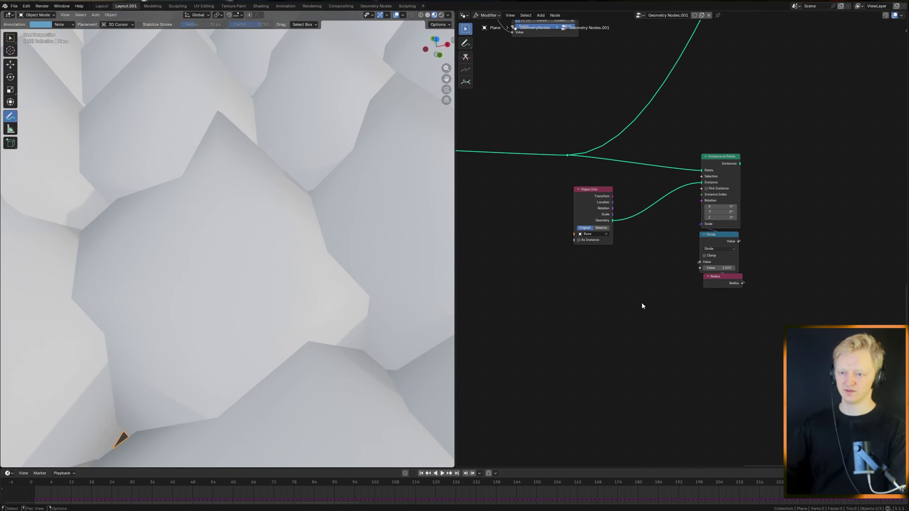
Step: Duplicate the base's Object Info, Instance on Points, Divide and Radius nodes with their links and place the copies below
key(c)
drag(655, 275, 729, 240)
key(Escape)
middle_drag(700, 236, 727, 204)
key(ctrl+shift+d)
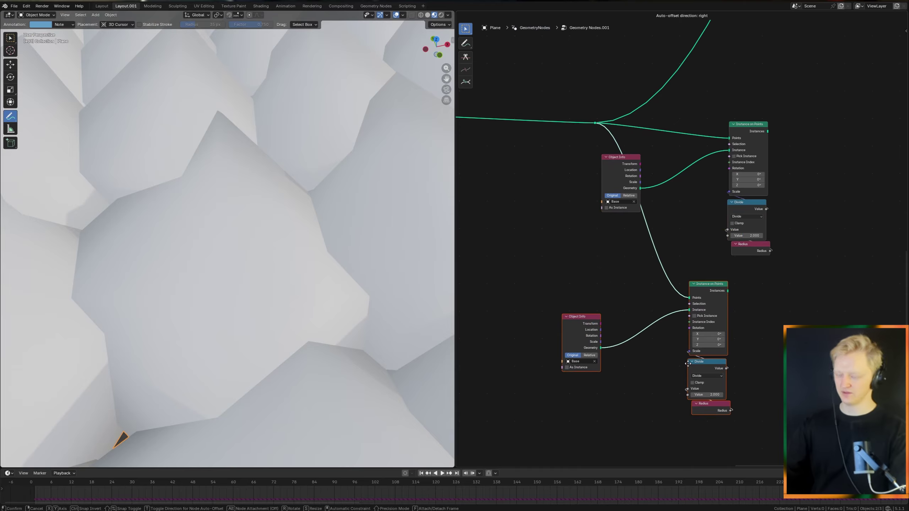
click(685, 388)
Step: Preview the duplicated Instance on Points through the Group Output and change its Object Info object to Ring
middle_drag(685, 388, 580, 324)
scroll(579, 324, up, 4)
ctrl+shift+click(641, 231)
middle_drag(510, 309, 618, 281)
scroll(618, 282, up, 4)
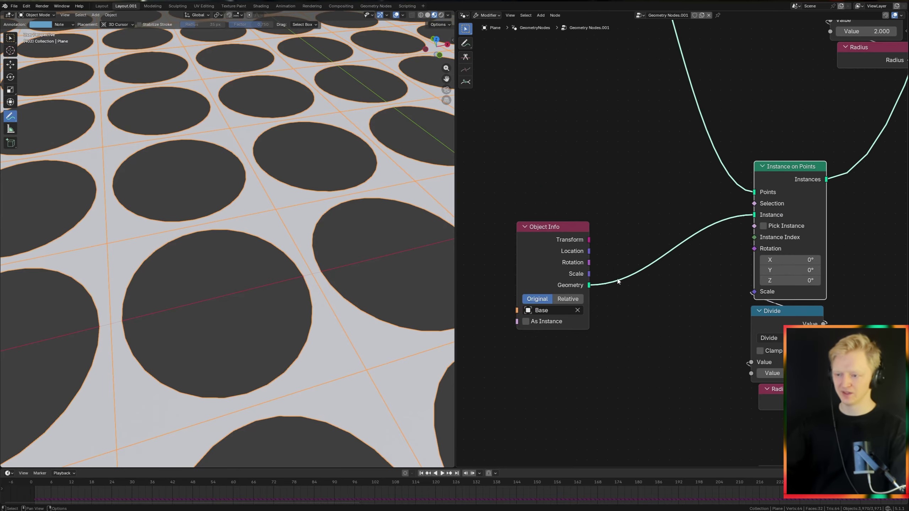
click(578, 310)
click(554, 310)
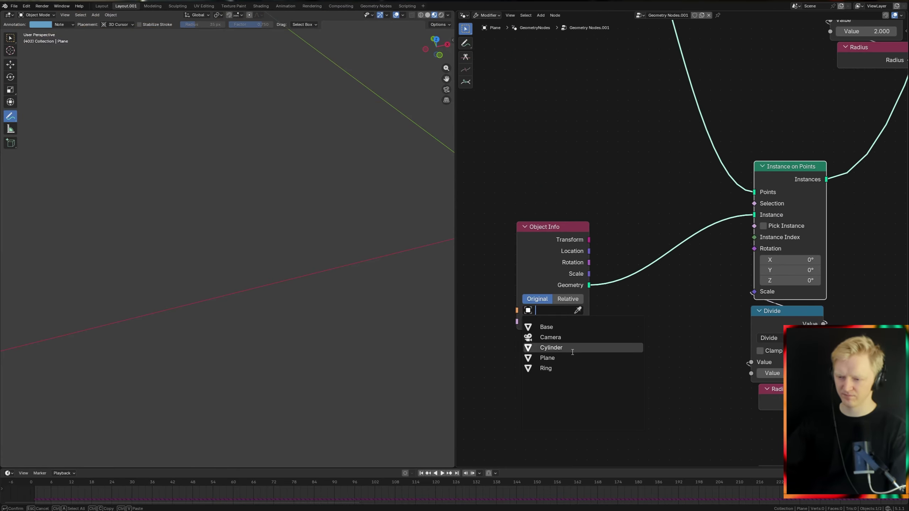
click(574, 368)
Step: Examine the ring instances from several angles and the node branches leading to the Group Output
middle_drag(286, 229, 317, 262)
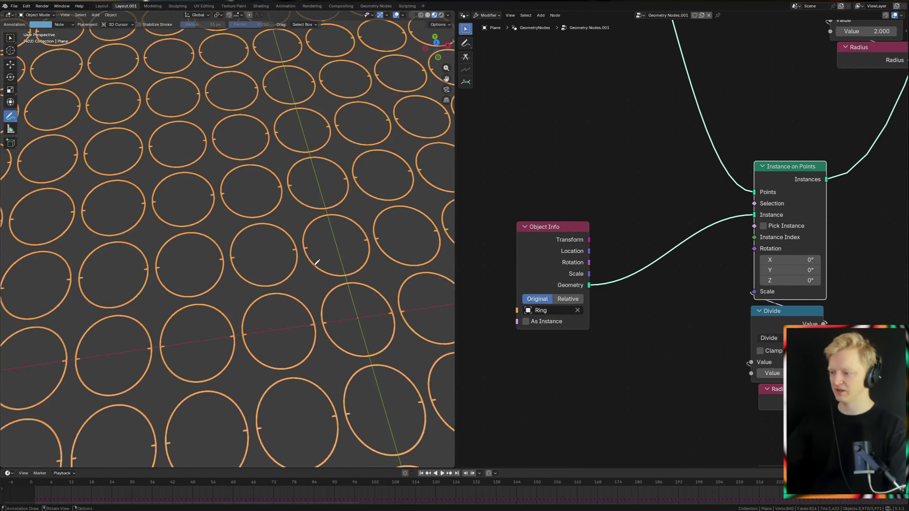
key(KP_7)
scroll(703, 186, down, 5)
middle_drag(703, 186, 684, 349)
scroll(311, 208, down, 4)
middle_drag(311, 208, 295, 185)
scroll(302, 175, down, 3)
scroll(735, 192, down, 3)
middle_drag(735, 193, 650, 302)
scroll(594, 150, down, 2)
middle_drag(594, 151, 618, 315)
scroll(690, 276, down, 4)
middle_drag(691, 276, 610, 156)
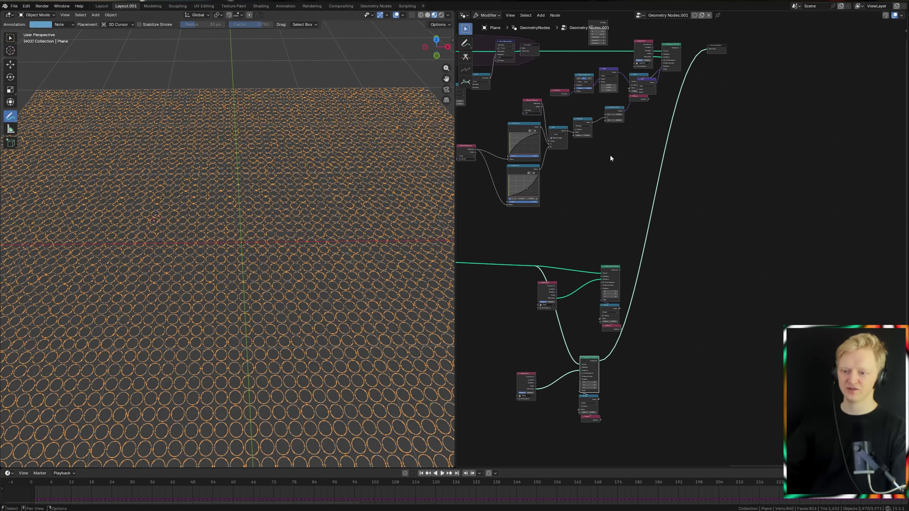
Step: Insert a Join Geometry node before the Group Output and link the disc, base and ring instances into it
scroll(644, 222, up, 5)
middle_drag(643, 222, 571, 305)
scroll(665, 247, down, 6)
drag(678, 117, 795, 145)
key(shift+a)
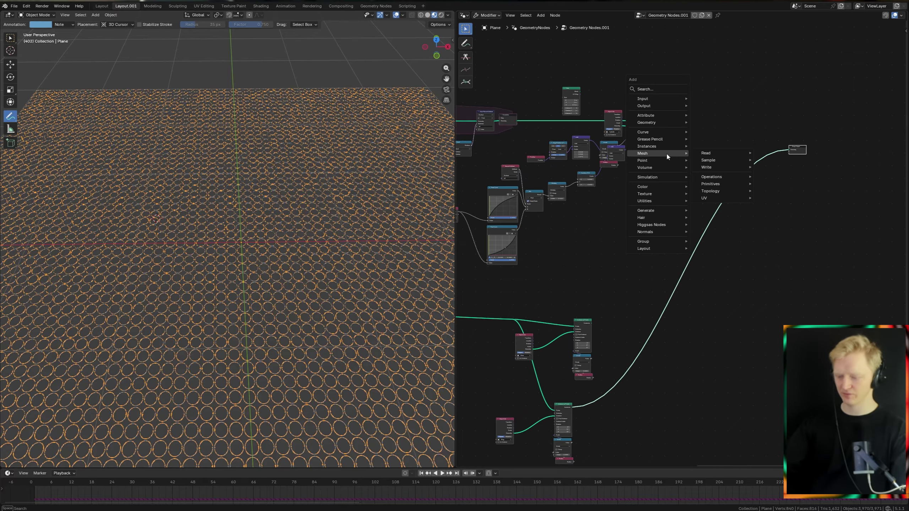
text(joi)
key(Return)
click(690, 140)
alt+right_drag(643, 124, 697, 143)
alt+right_drag(565, 413, 797, 149)
Step: View the assembled grid from above and annotate the pivot ends of one tilted disc
middle_drag(280, 187, 284, 239)
key(KP_7)
scroll(222, 243, up, 5)
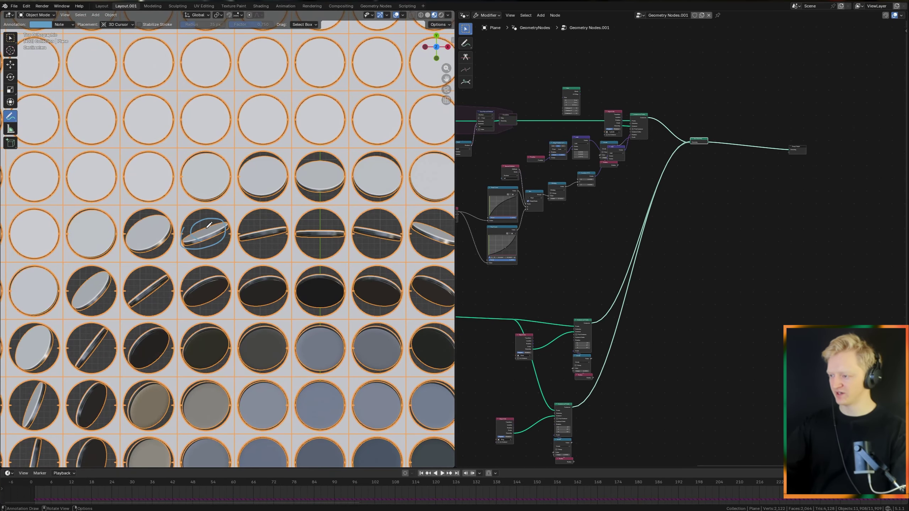
scroll(183, 233, up, 10)
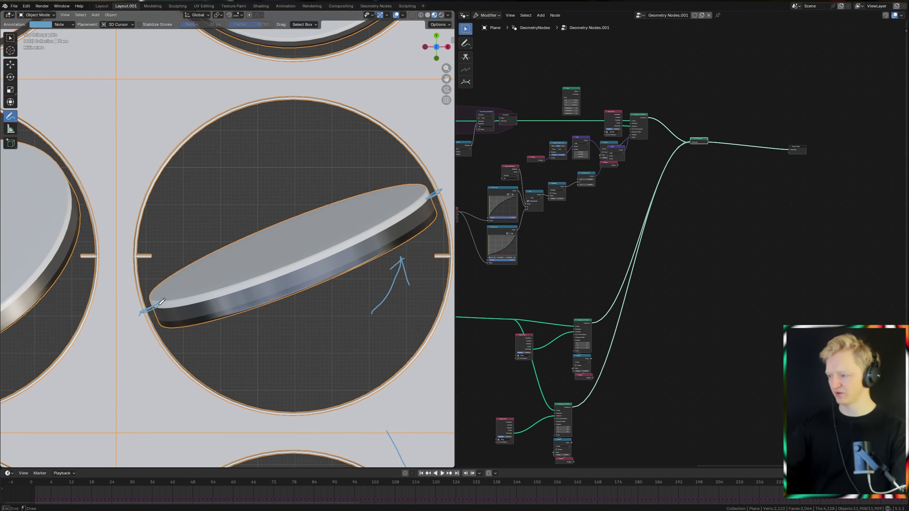
Step: Move the vector Add node that combines the rotations to just beneath the discs' Instance on Points node
scroll(520, 122, up, 6)
key(c)
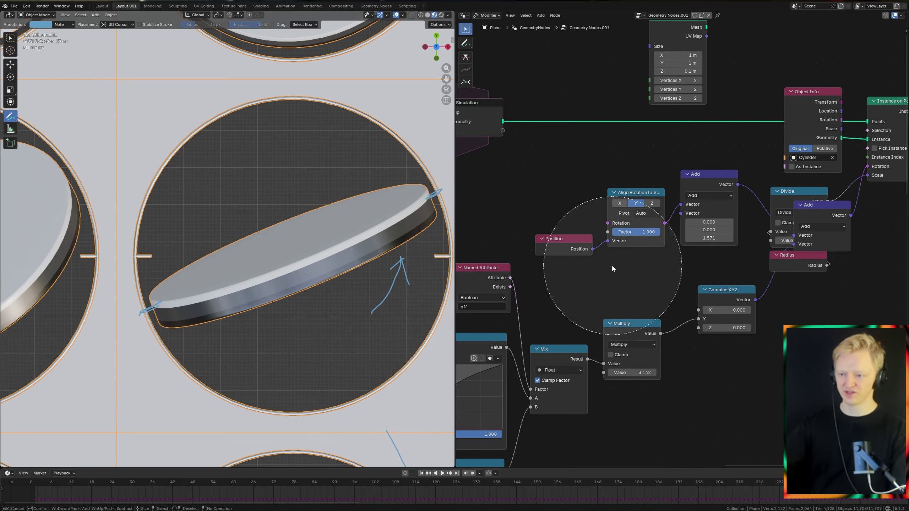
scroll(594, 233, up, 3)
drag(581, 235, 608, 222)
right_click(709, 218)
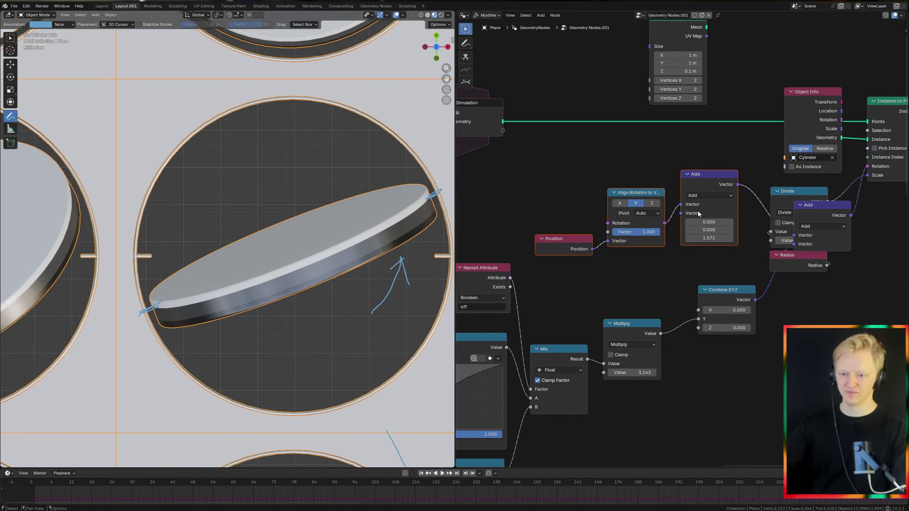
click(817, 204)
middle_drag(816, 205, 637, 231)
drag(646, 241, 721, 223)
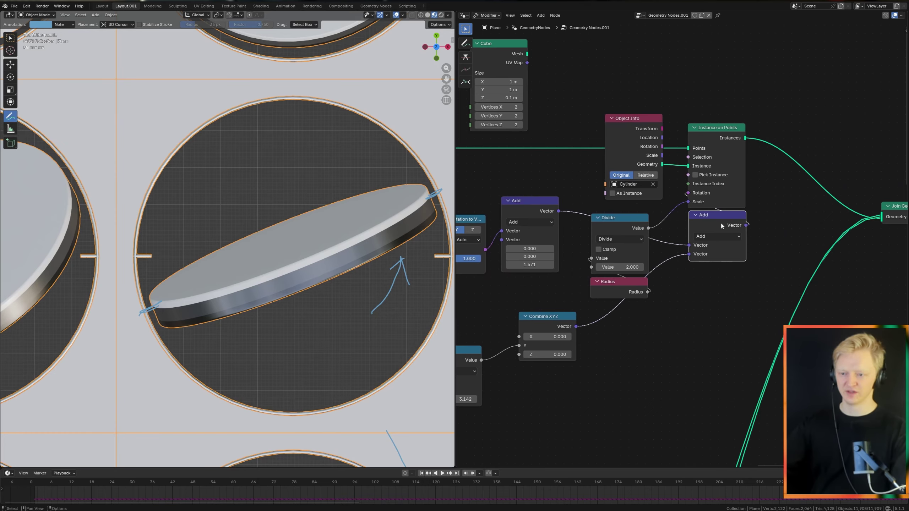
drag(618, 308, 648, 235)
middle_drag(654, 250, 656, 305)
Step: Collapse the Cylinder Object Info node and move the Divide and Radius nodes below the rotation Add node
click(641, 189)
key(g)
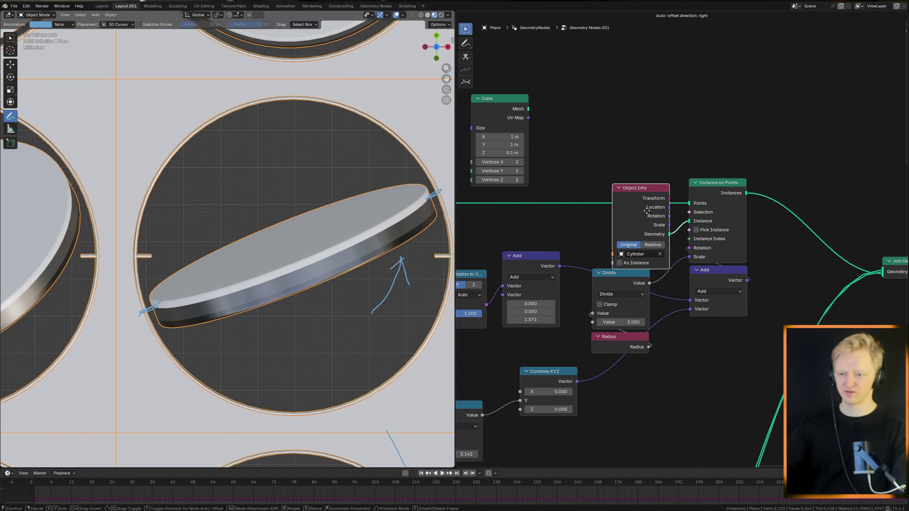
click(633, 208)
key(h)
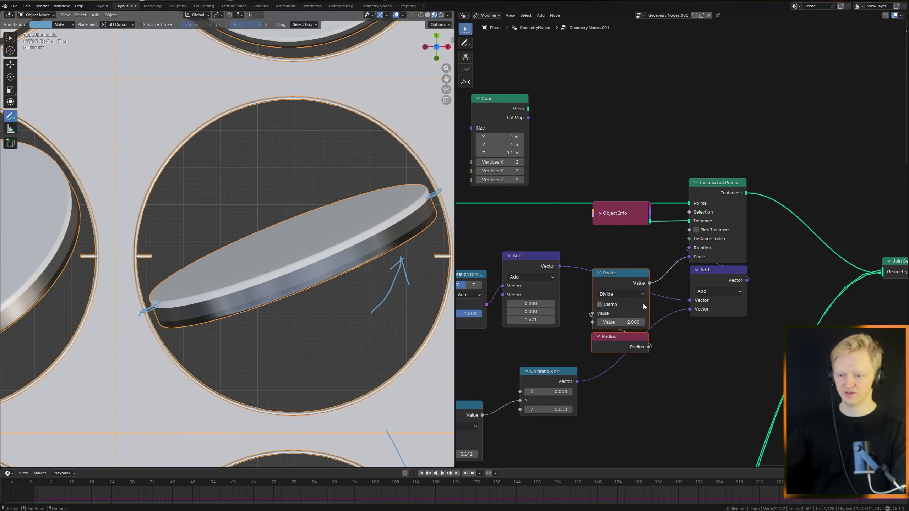
key(g)
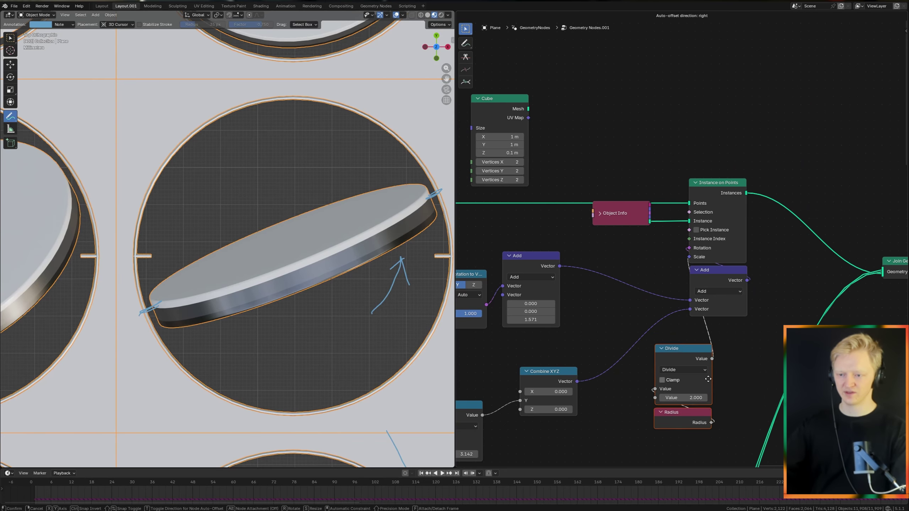
click(745, 366)
Step: Copy the Position, Align Rotation to Vector and Add nodes and paste them beside the Ring's Instance on Points node
middle_drag(649, 347, 720, 324)
click(584, 252)
middle_drag(583, 254, 682, 245)
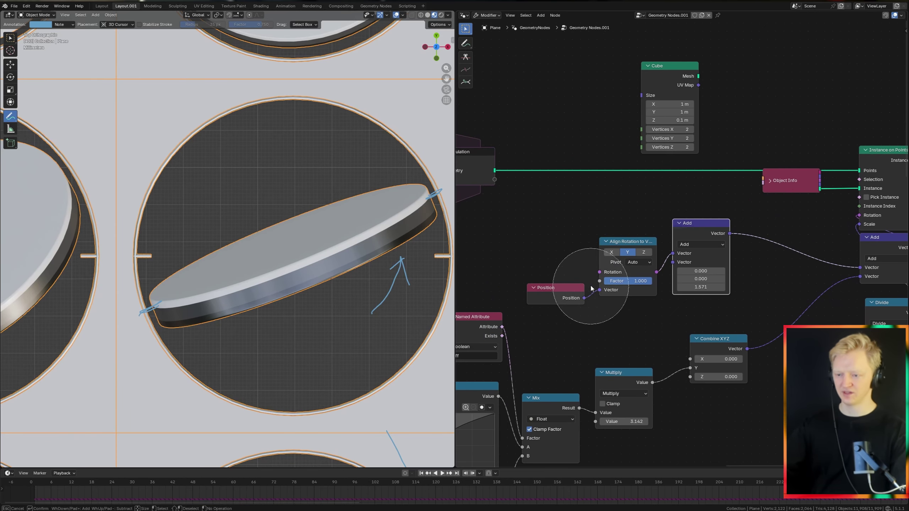
key(ctrl+v)
scroll(712, 269, down, 10)
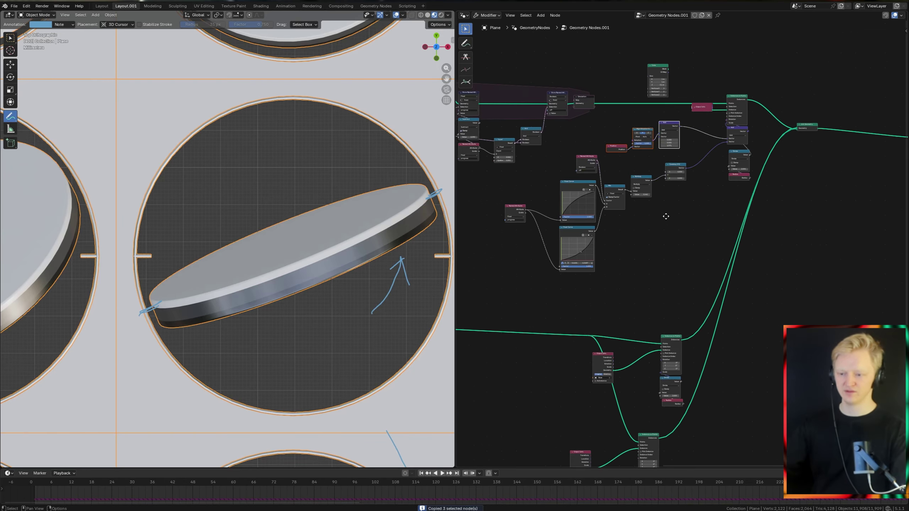
click(654, 382)
scroll(653, 381, up, 5)
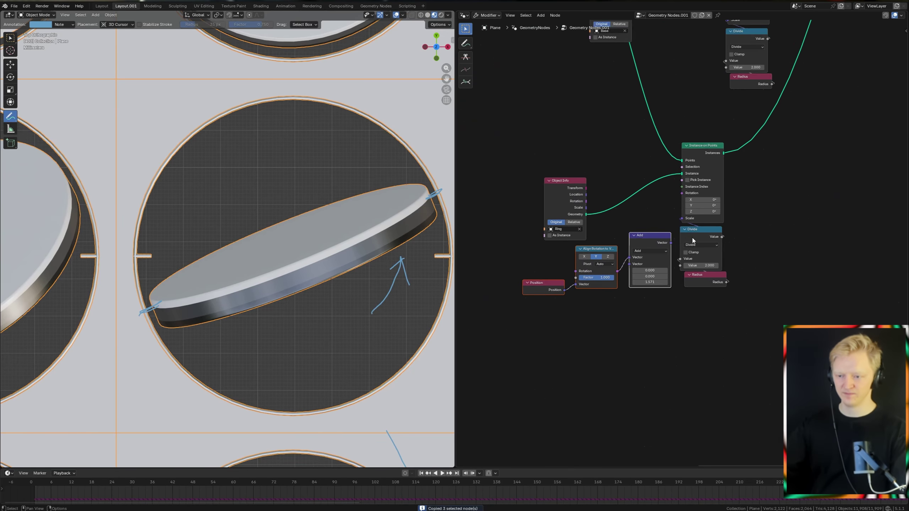
Step: Link the pasted Add node into the Rotation of the ring instances and preview the rings, ending on the Join Geometry output
ctrl+shift+click(706, 150)
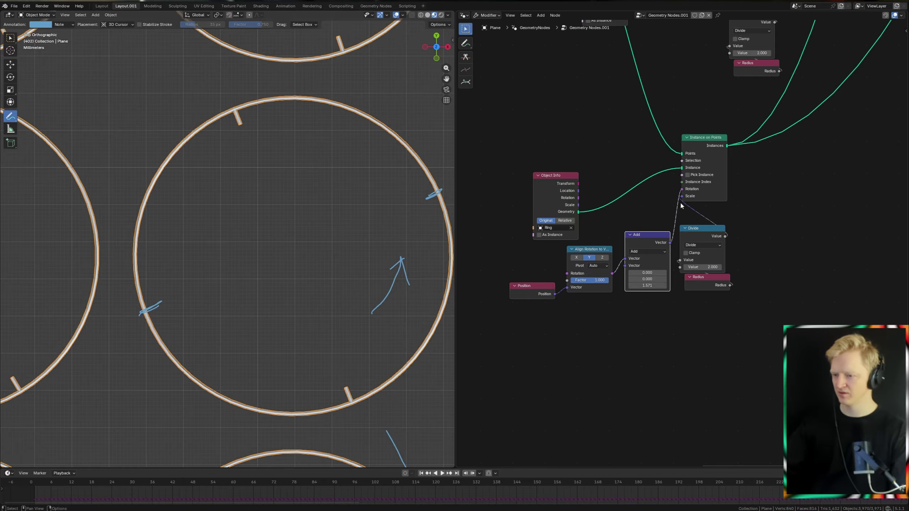
scroll(738, 188, down, 3)
middle_drag(738, 188, 549, 310)
middle_drag(737, 65, 654, 217)
ctrl+shift+click(650, 124)
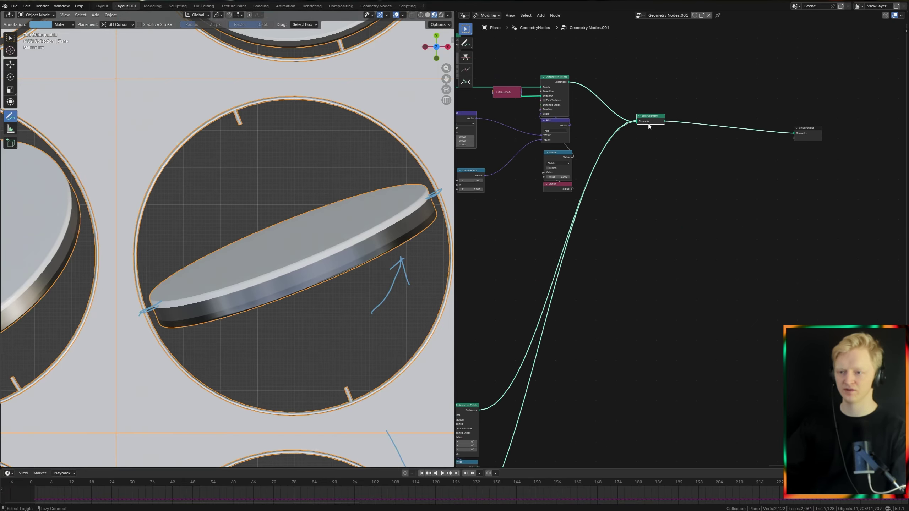
Step: Mute the pasted Add node in the rings' rotation branch
middle_drag(581, 291, 691, 154)
middle_drag(573, 348, 728, 159)
scroll(729, 158, up, 7)
click(644, 348)
key(m)
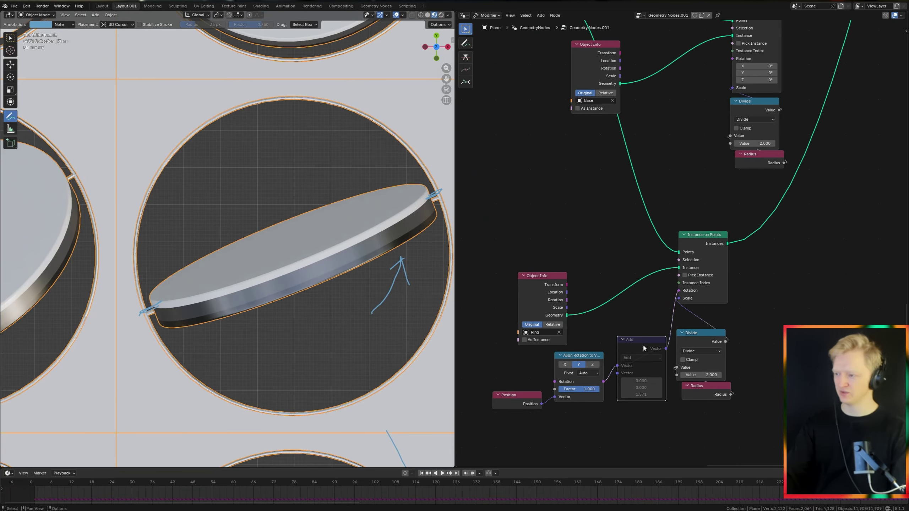
Step: Erase the blue annotation strokes around the tilted disc
scroll(214, 248, down, 3)
ctrl+drag(214, 248, 425, 197)
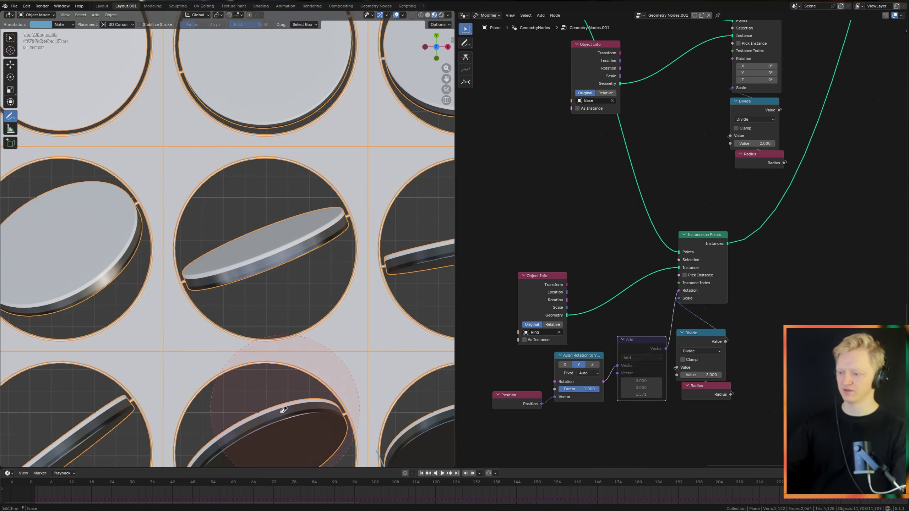
scroll(282, 408, down, 5)
Step: Play the animation briefly and inspect the flipping discs from the camera view and closer up
key(KP_0)
scroll(258, 333, up, 8)
shift+middle_drag(240, 232, 279, 328)
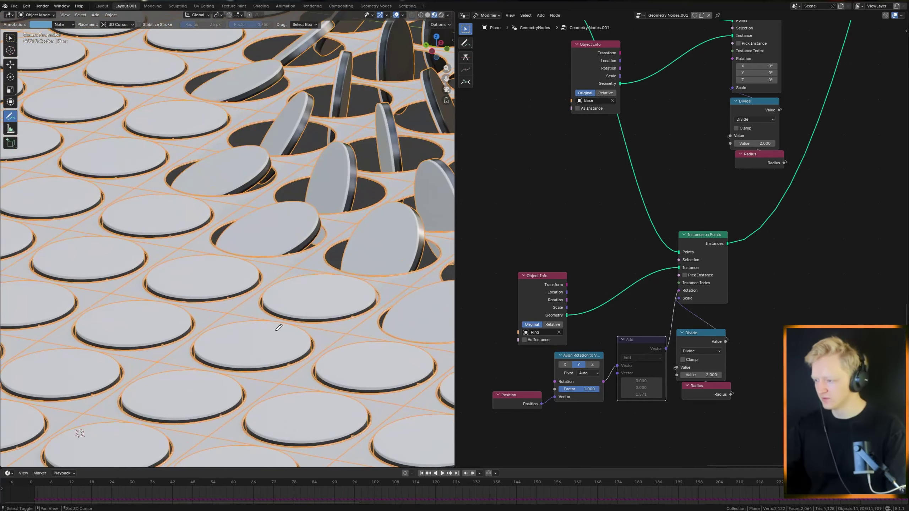
key(space)
key(space)
shift+middle_drag(273, 254, 297, 254)
scroll(294, 247, up, 6)
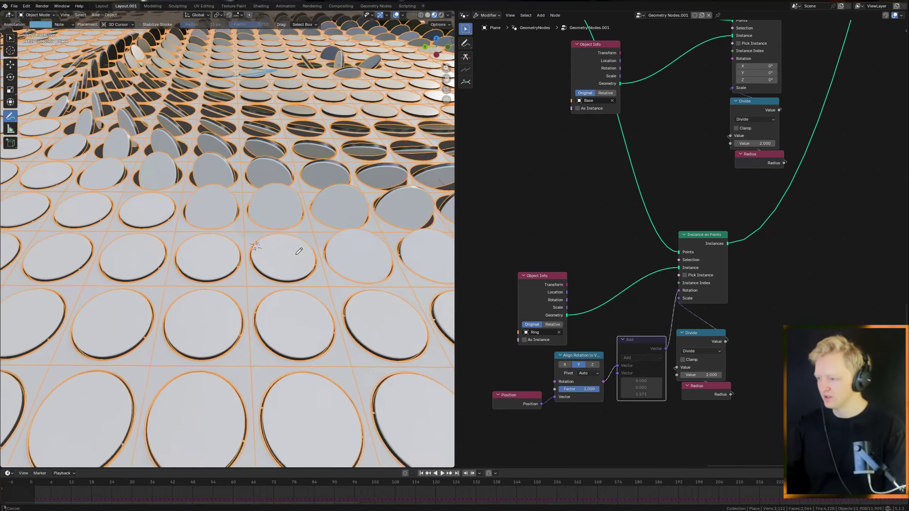
Step: Walk up close to the tilted discs and play the animation to check how they pivot on the ring pins
key(shift+grave)
key(w)
key(s)
key(w)
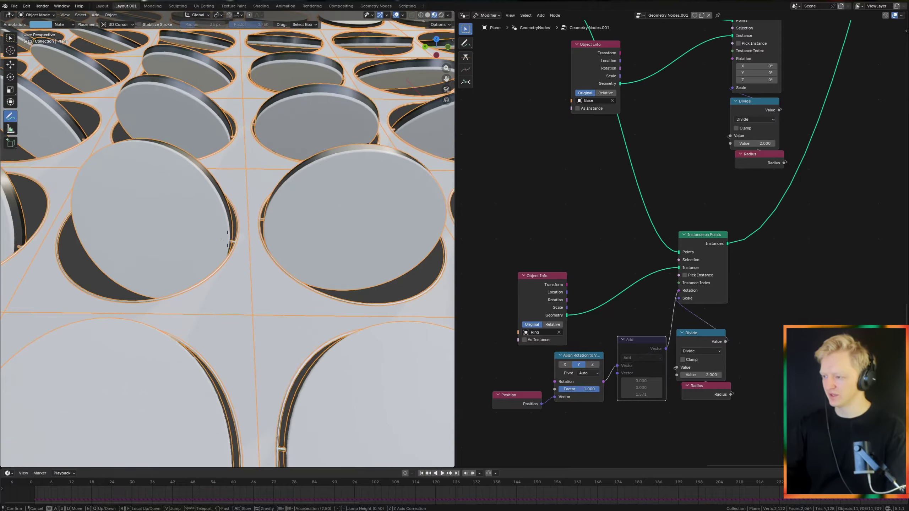
key(Escape)
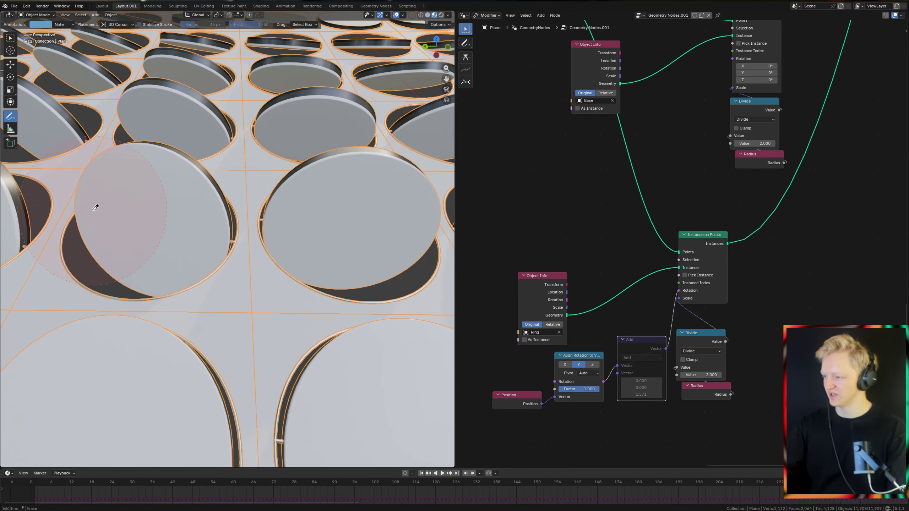
key(space)
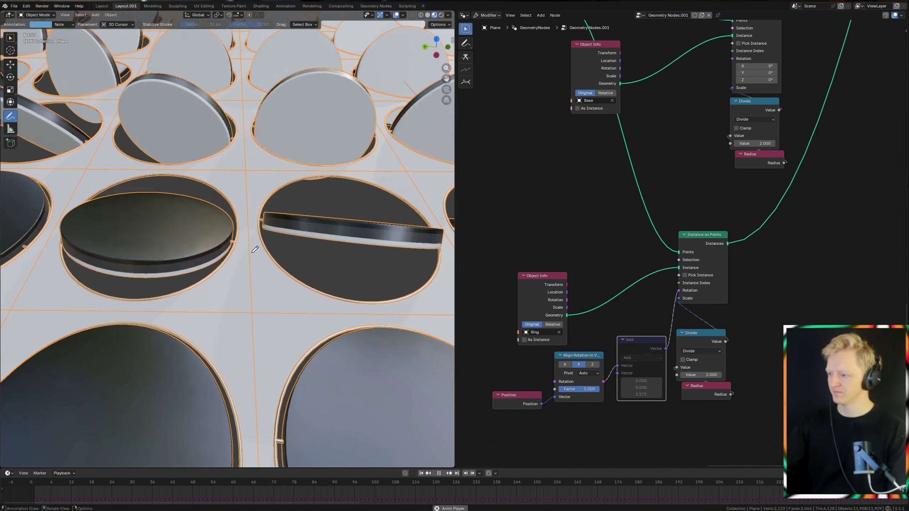
key(space)
mouse_move(253, 252)
middle_down()
mouse_move(279, 239)
mouse_move(257, 250)
middle_up()
scroll(257, 249, down, 8)
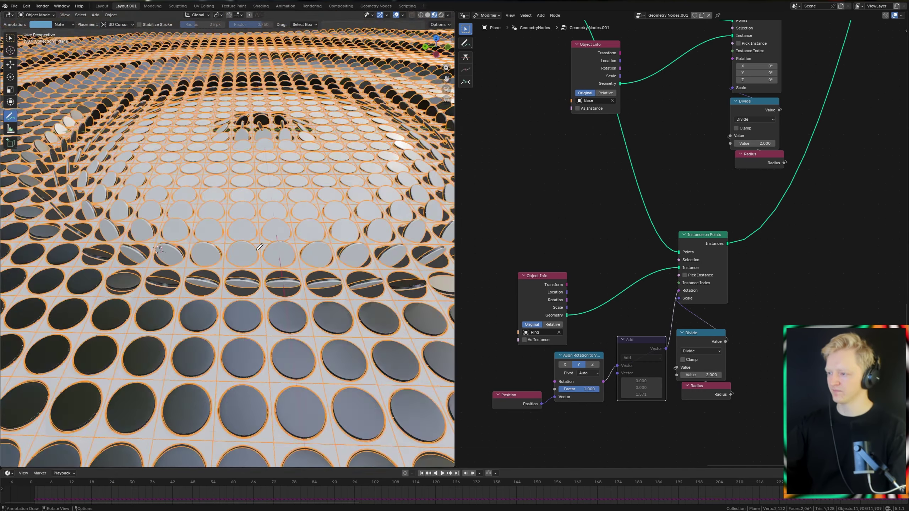
Step: Switch to rendered shading in the camera view, save the file and check the display with overlays hidden
key(KP_0)
key(z)
key(ctrl+s)
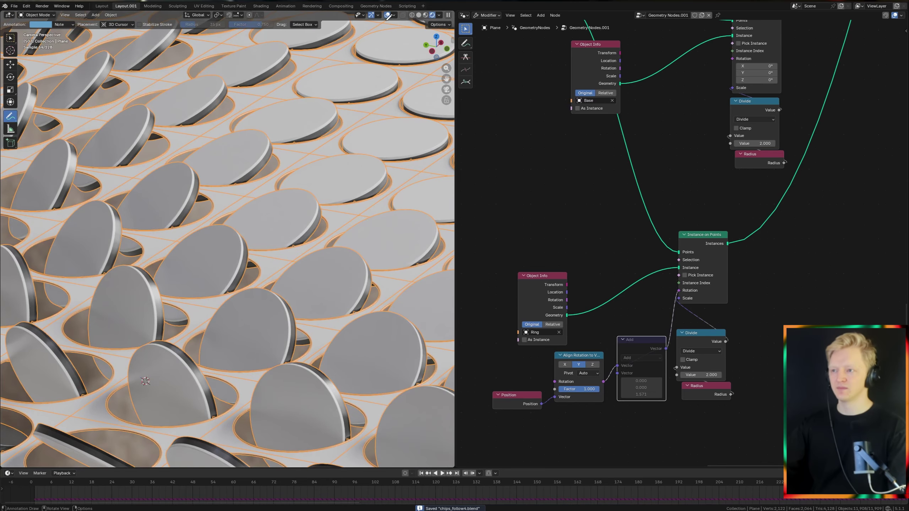
click(387, 17)
scroll(291, 209, down, 10)
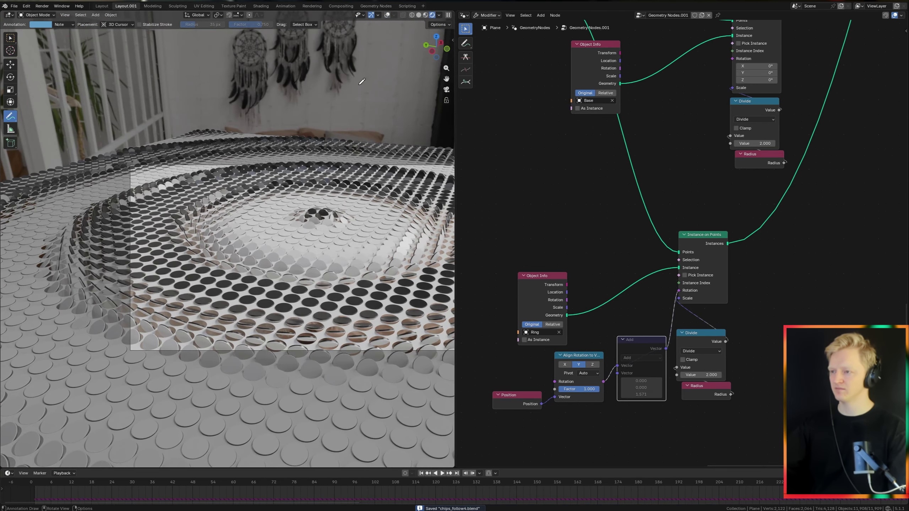
click(387, 14)
Step: Add a mesh plane to the scene
key(shift+a)
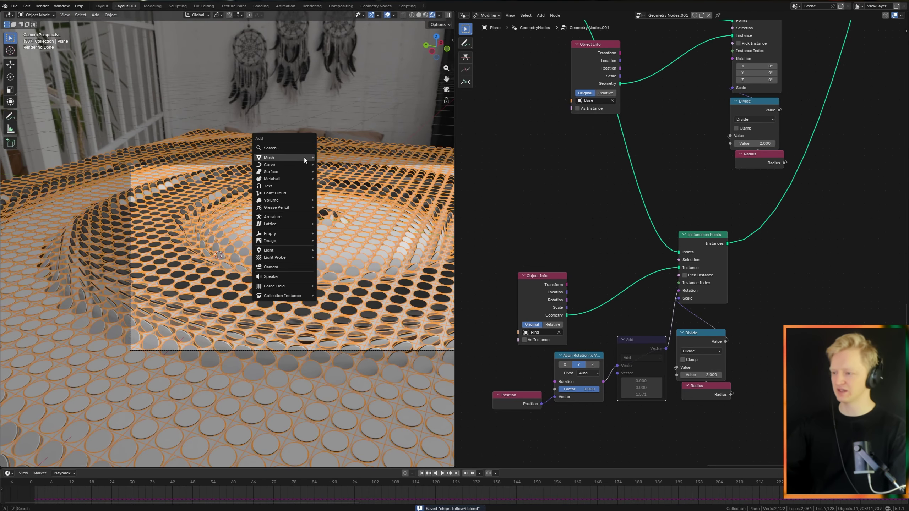
mouse_move(286, 157)
click(329, 158)
key(g)
key(z)
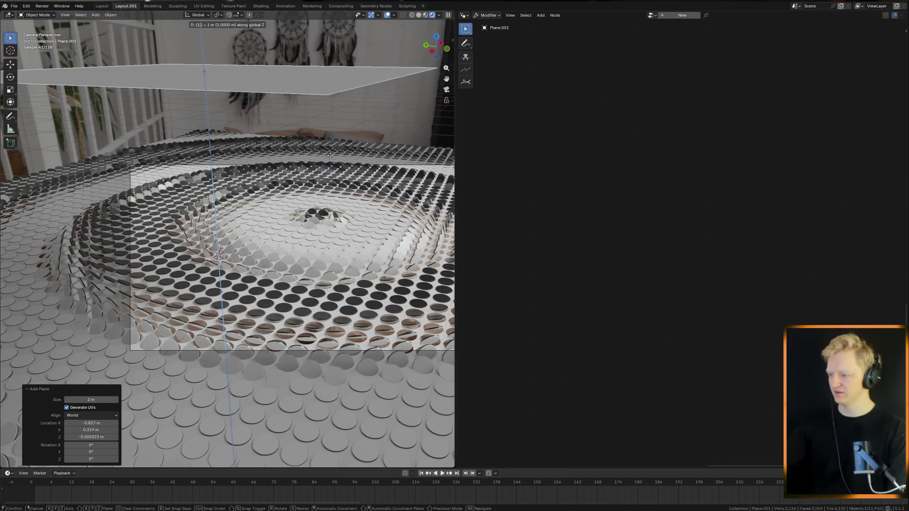
key(Escape)
Step: Place the new plane at the world origin just beneath the discs and scale it by 4
key(KP_1)
key(shift+z)
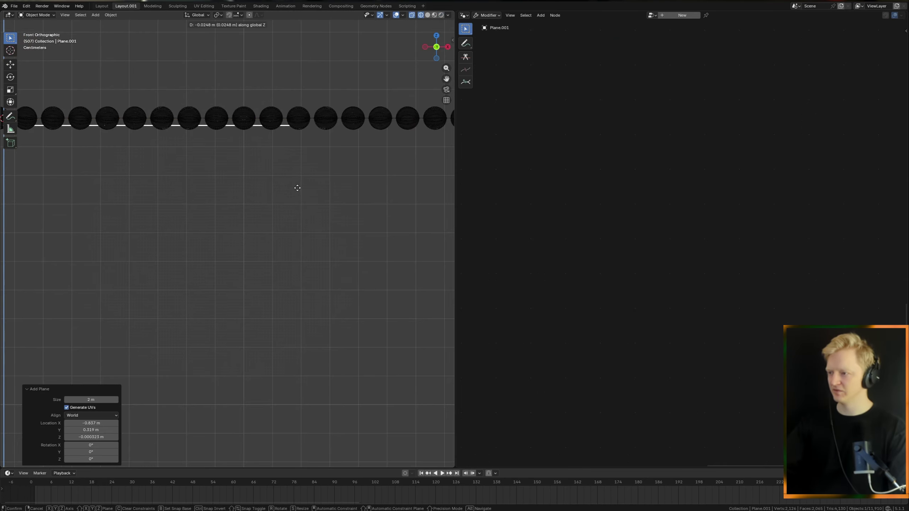
click(301, 195)
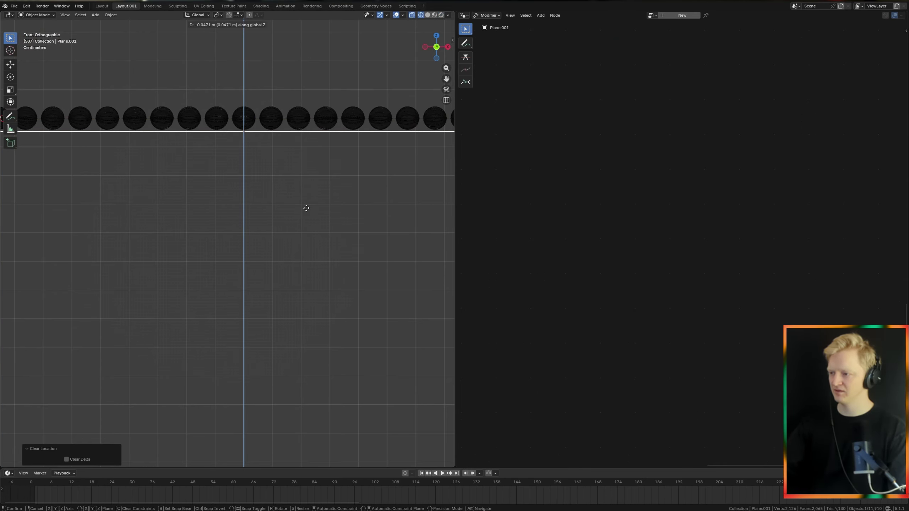
key(KP_0)
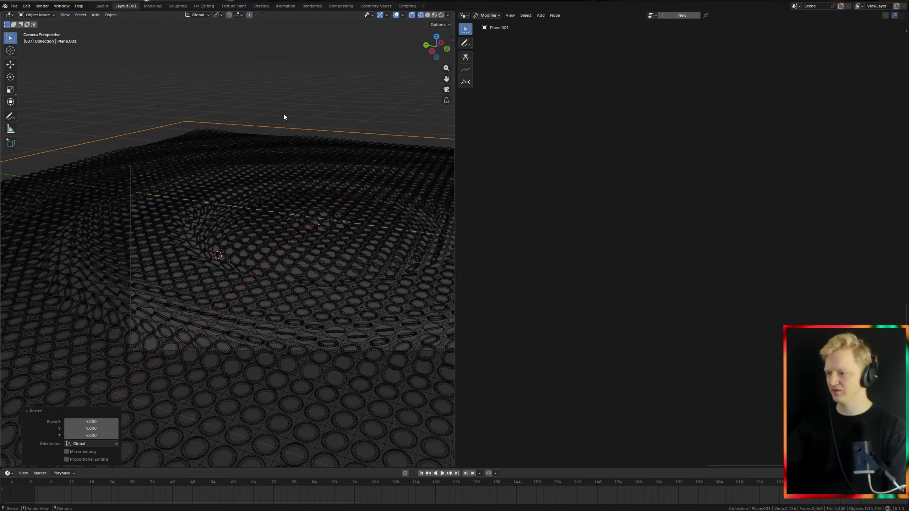
key(shift+z)
Step: Play the animation and examine the rendered discs over the plane with overlays hidden
key(space)
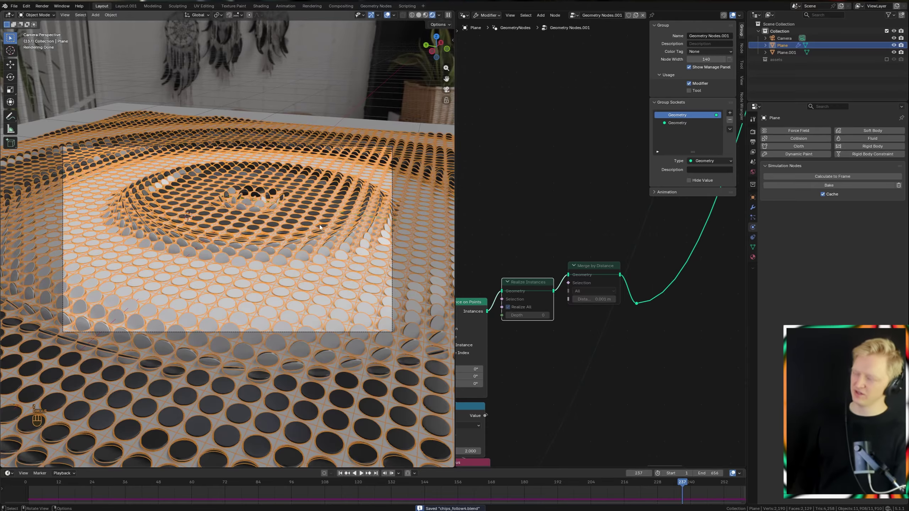
scroll(319, 226, up, 5)
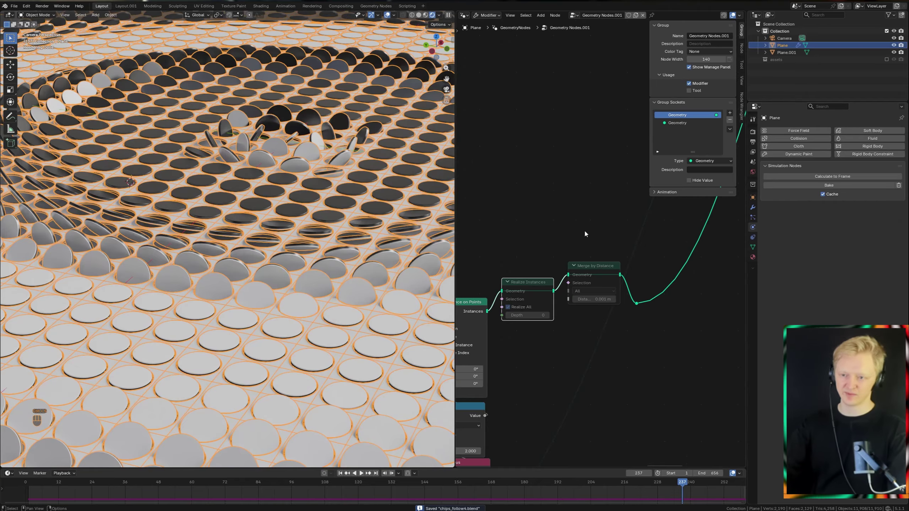
key(shift+space)
key(shift+space)
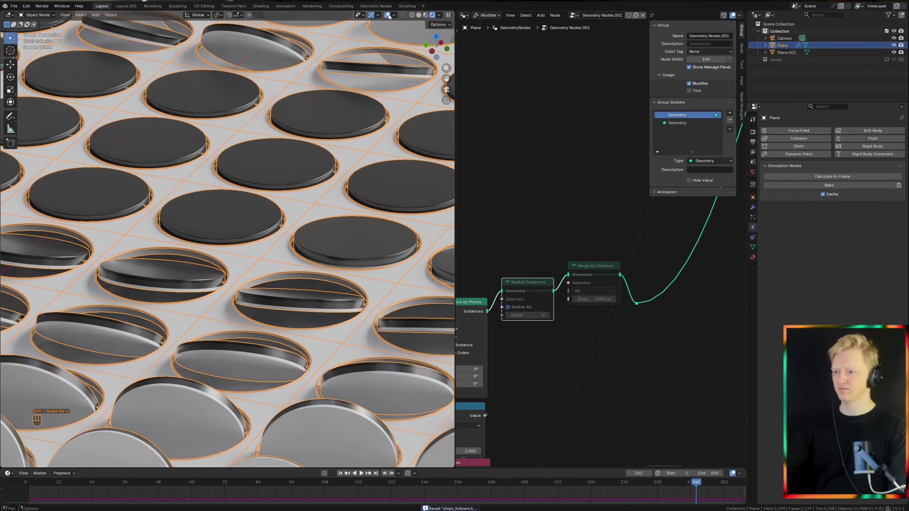
click(388, 15)
scroll(315, 181, down, 5)
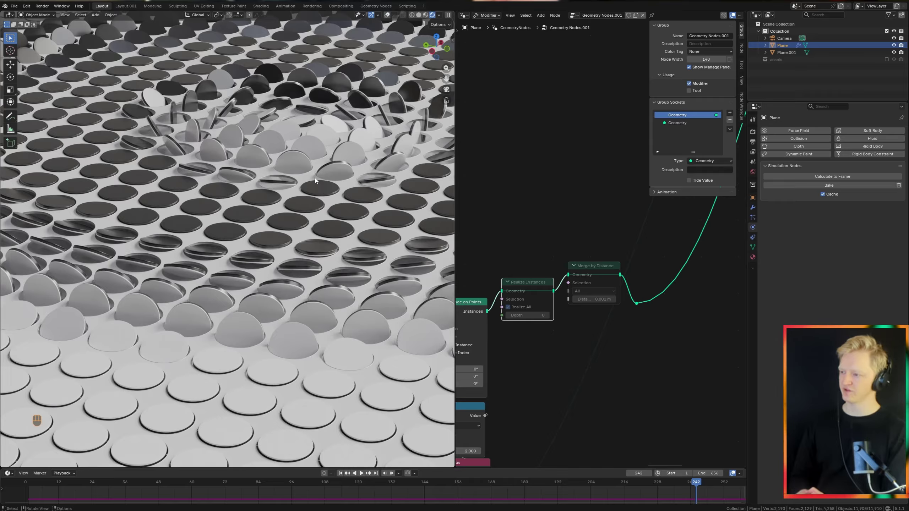